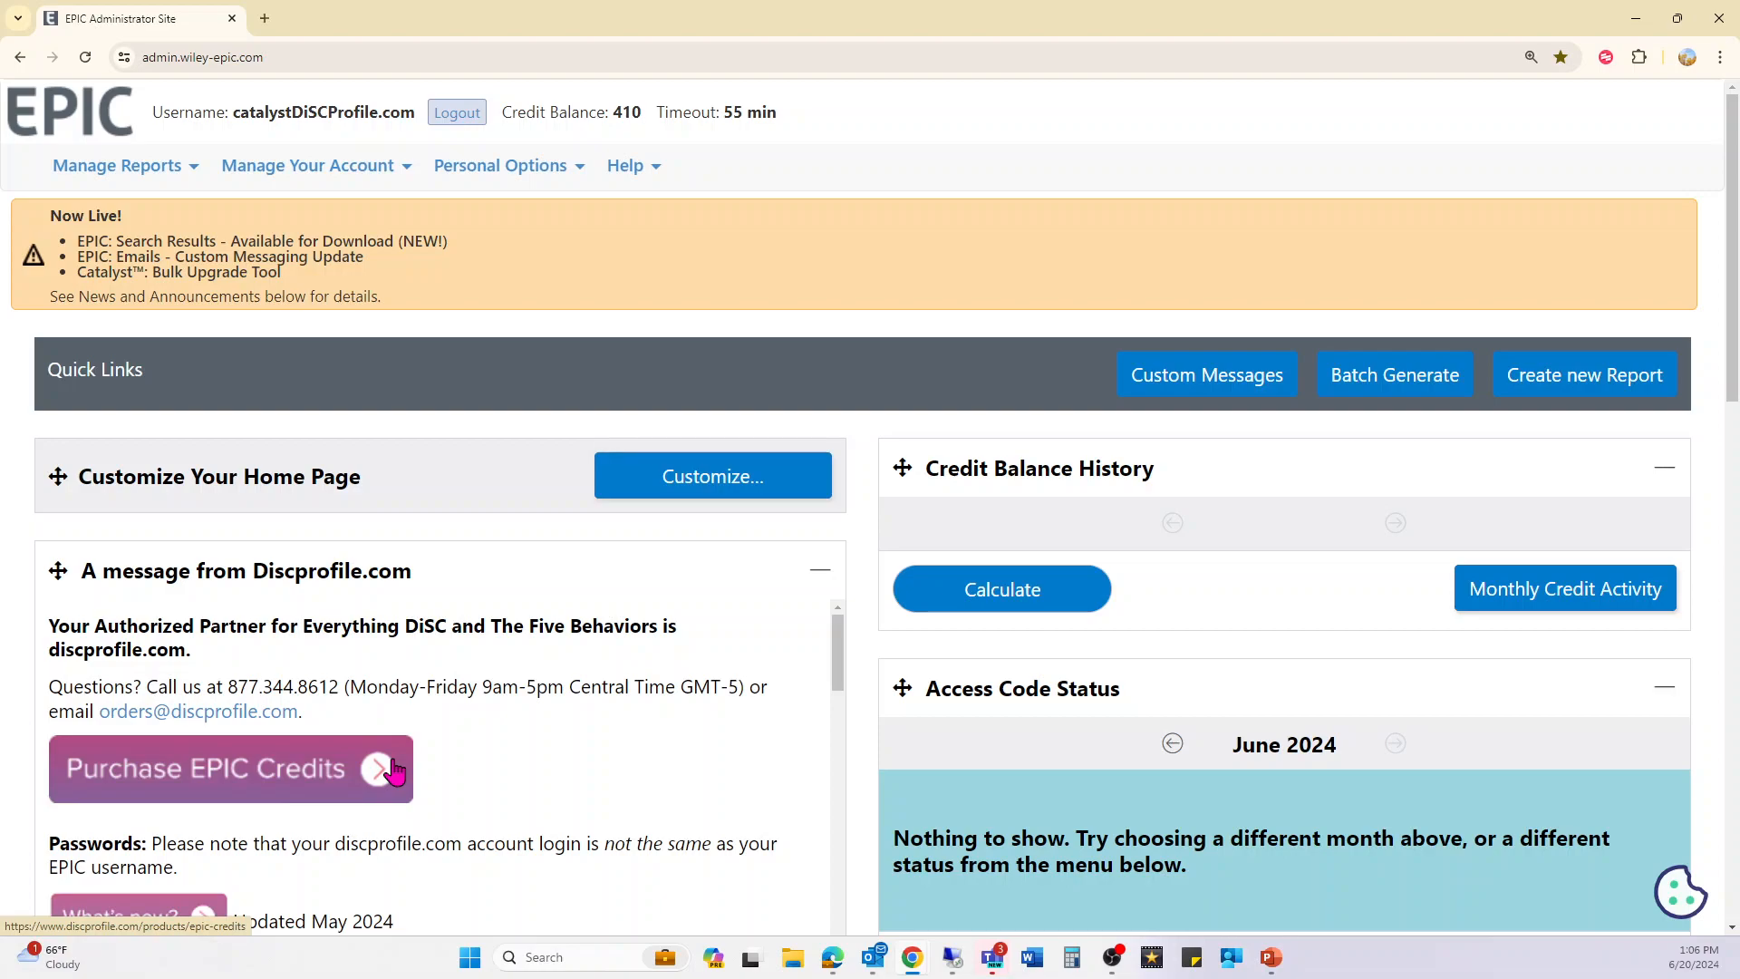
pyautogui.scroll(-2, 390, 769)
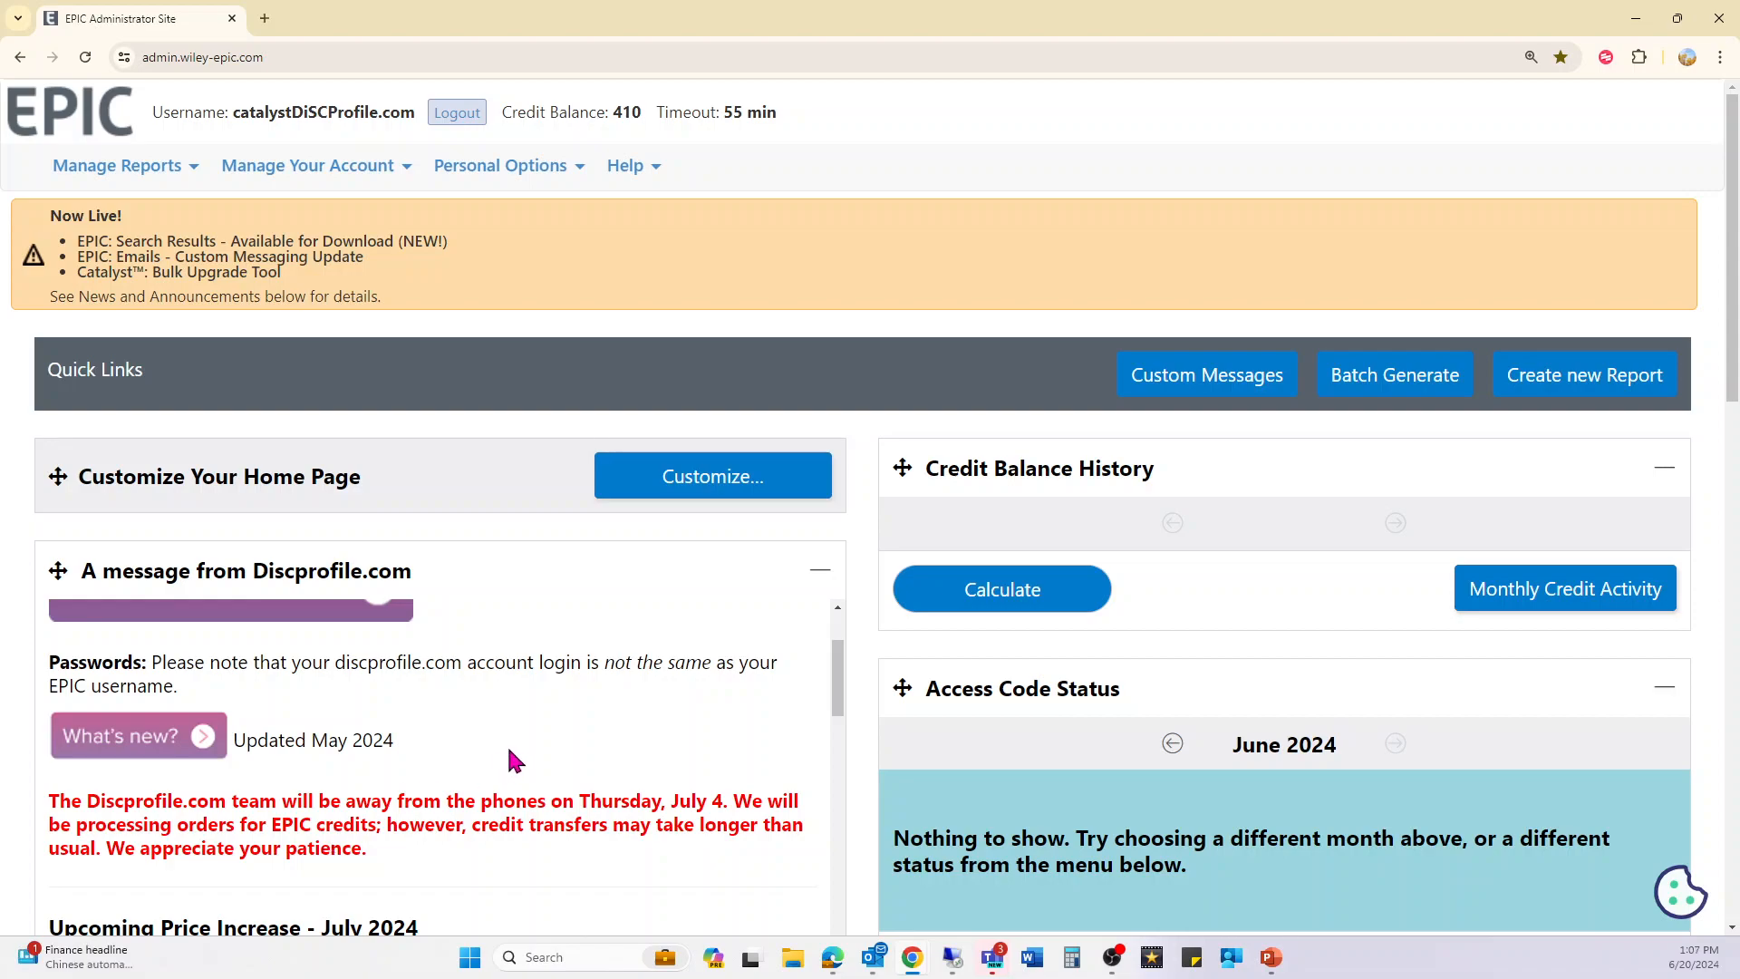
pyautogui.scroll(-3, 512, 745)
pyautogui.scroll(-1, 519, 759)
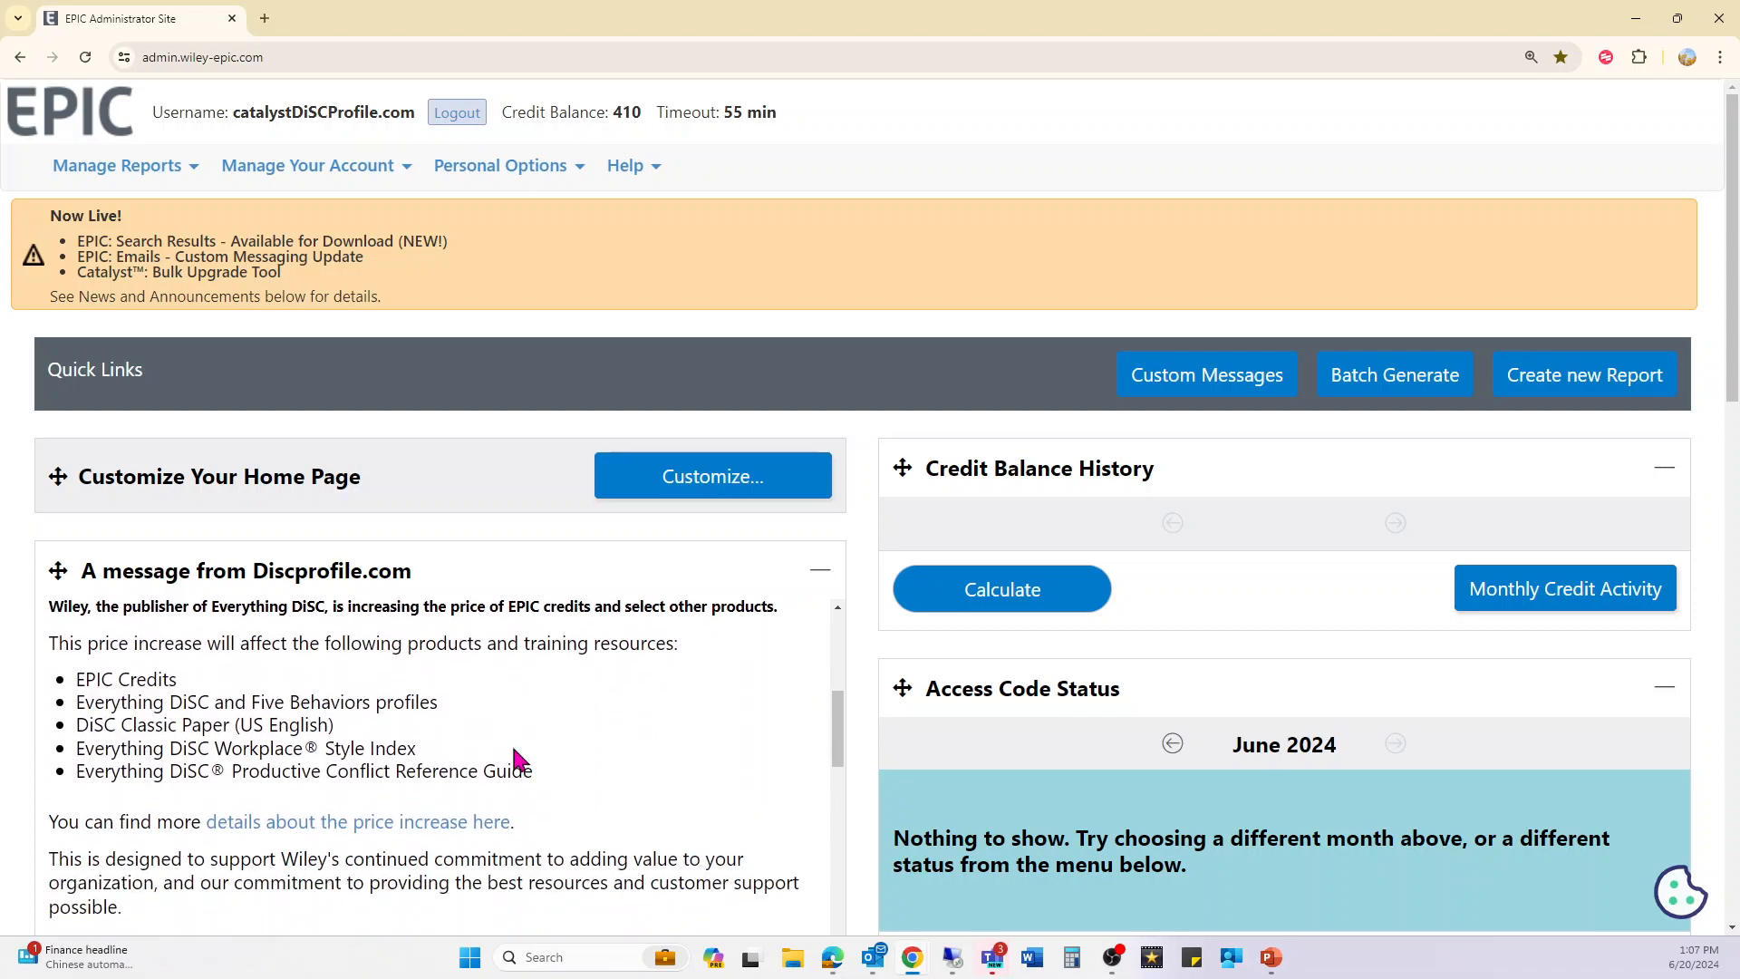
pyautogui.scroll(-5, 518, 759)
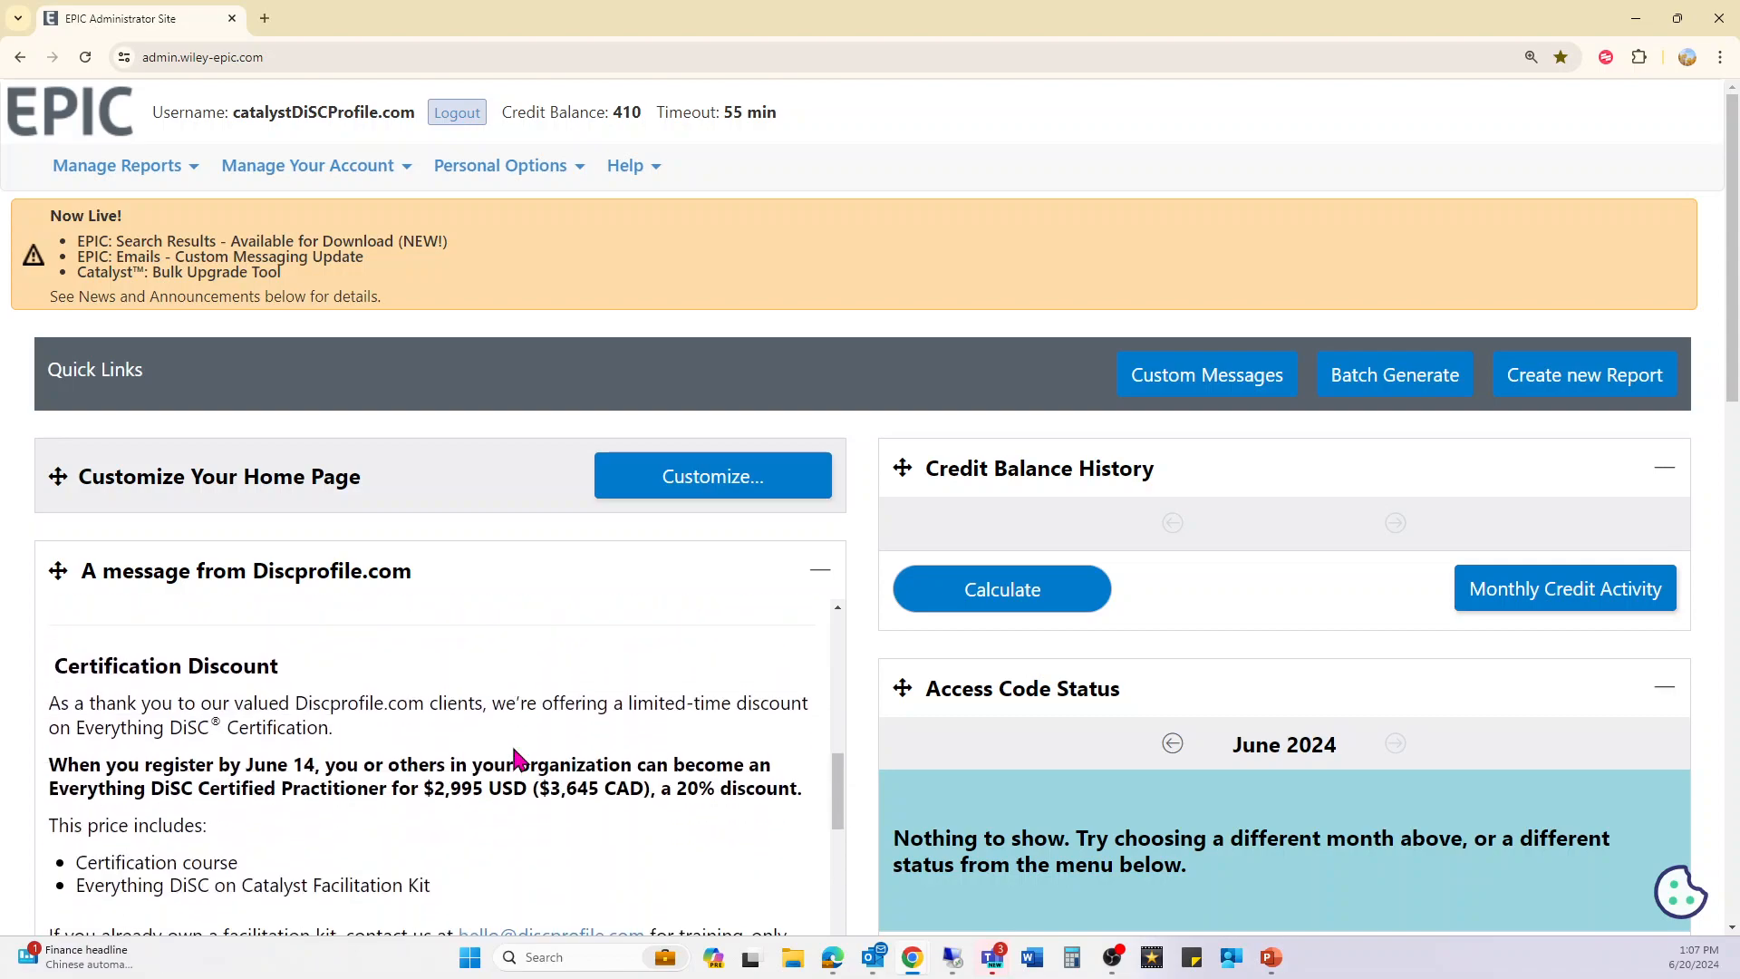
pyautogui.scroll(-1, 513, 750)
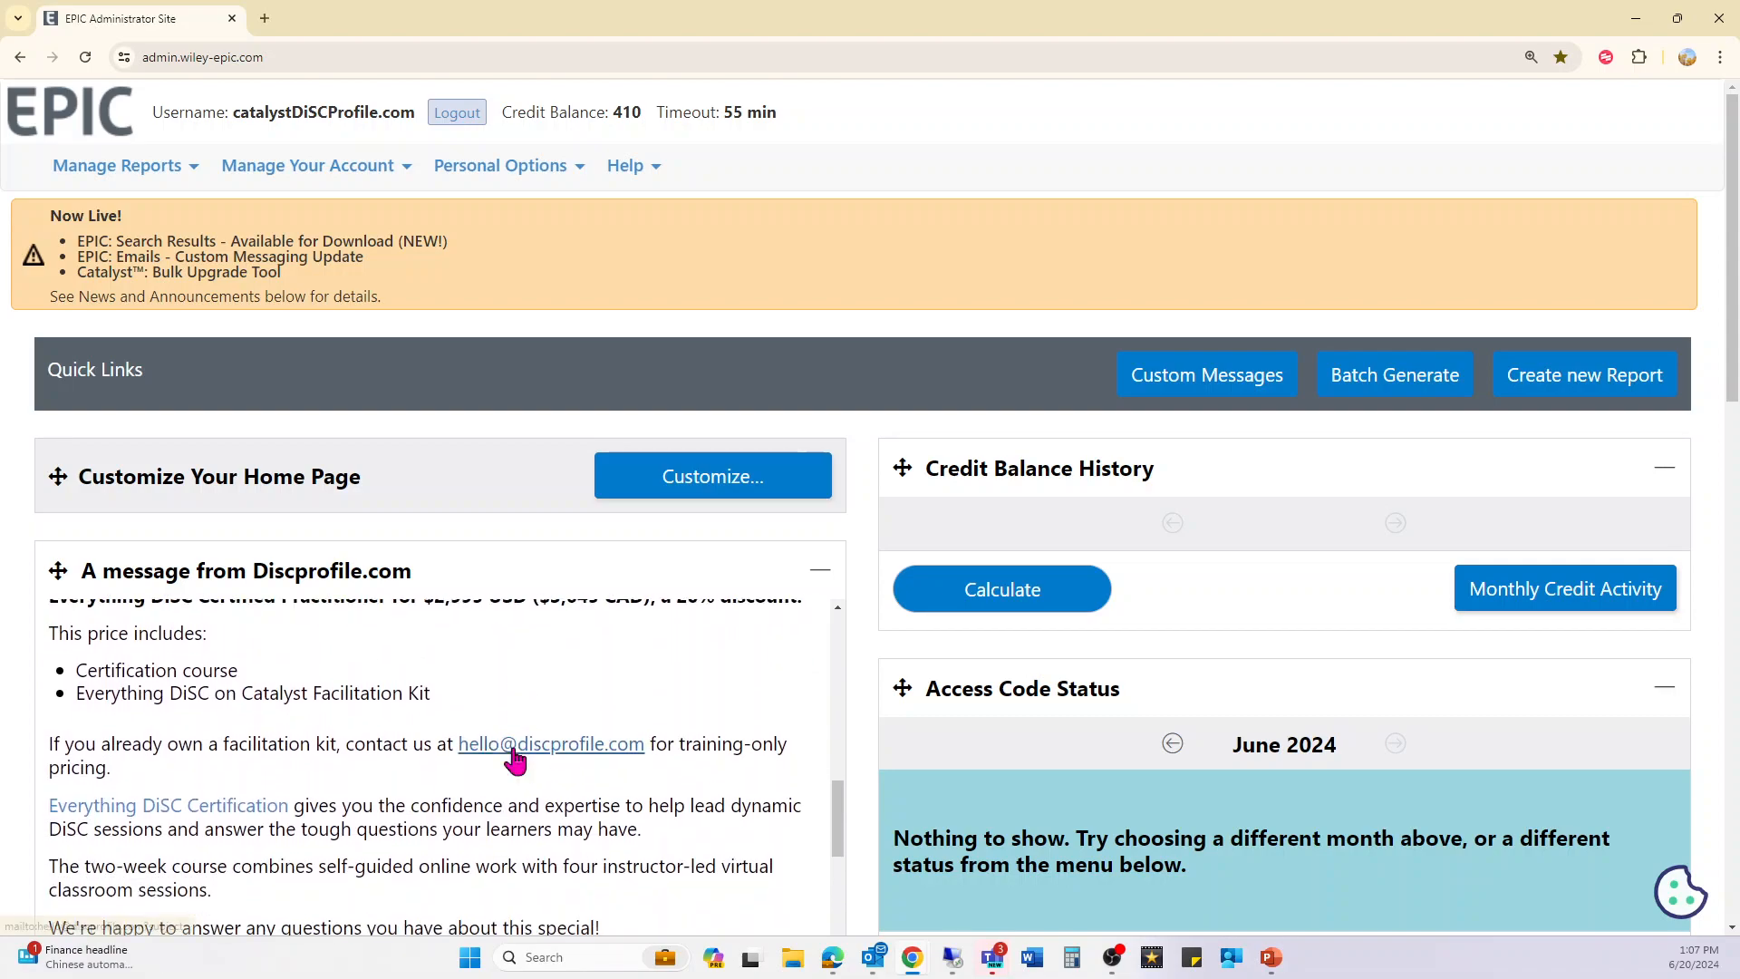
pyautogui.scroll(2, 515, 754)
pyautogui.scroll(2, 513, 751)
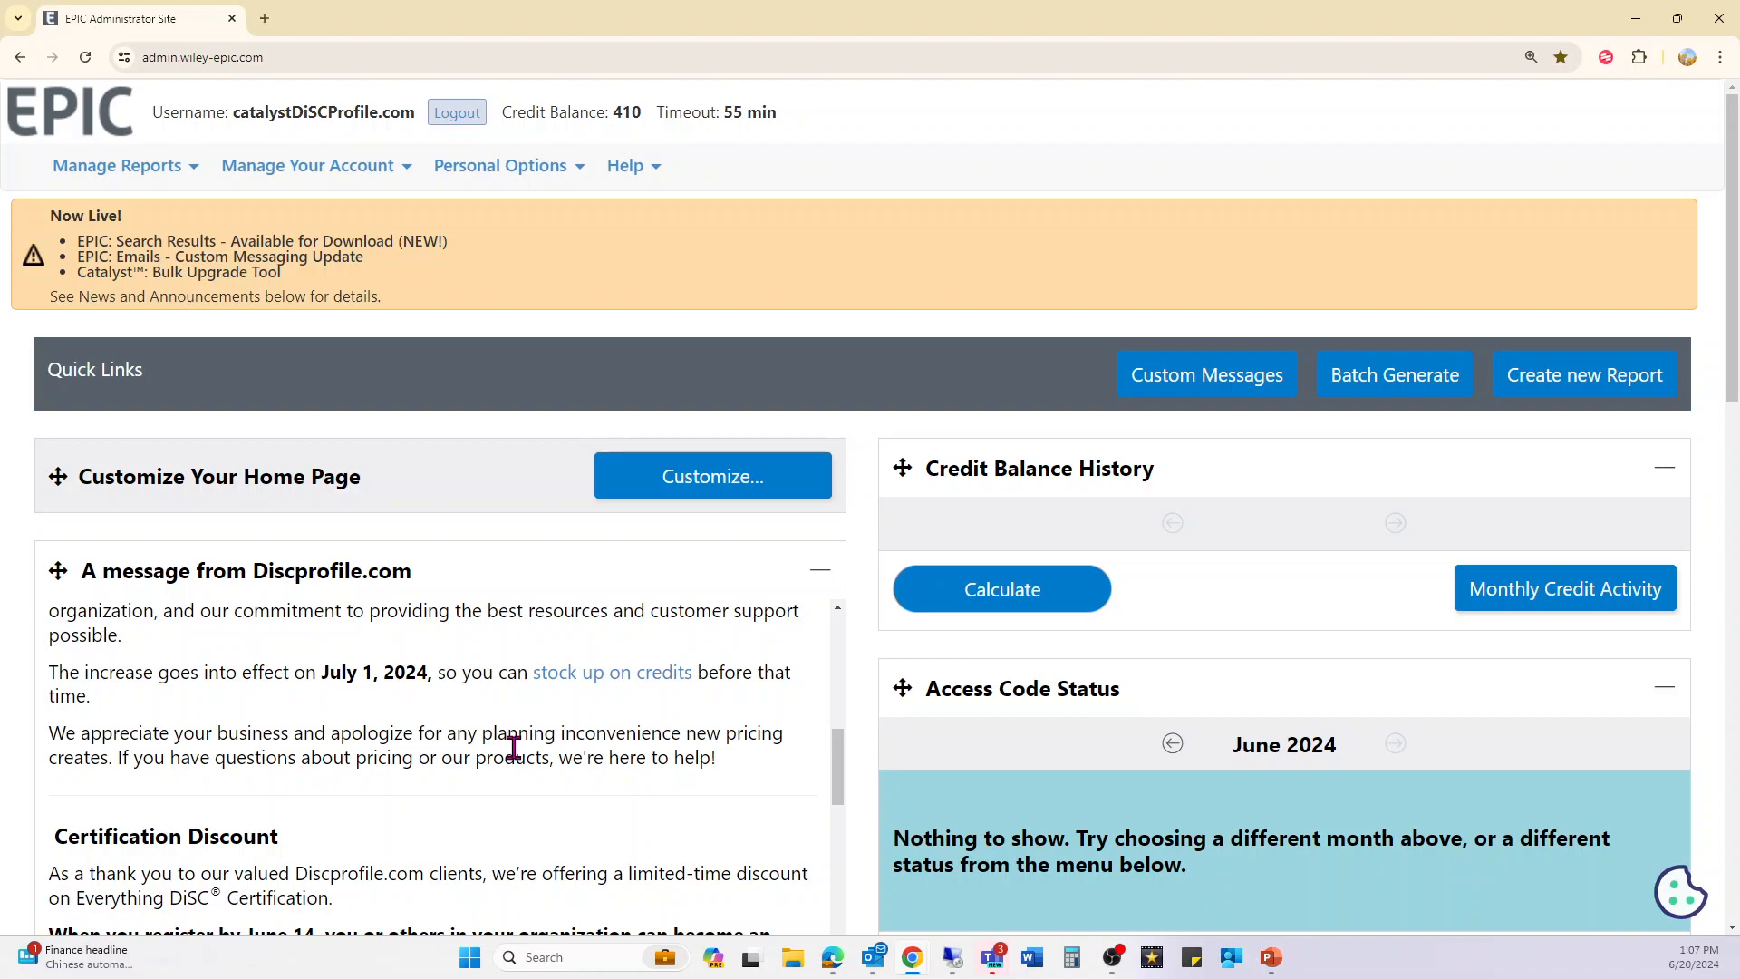
pyautogui.scroll(-7, 513, 751)
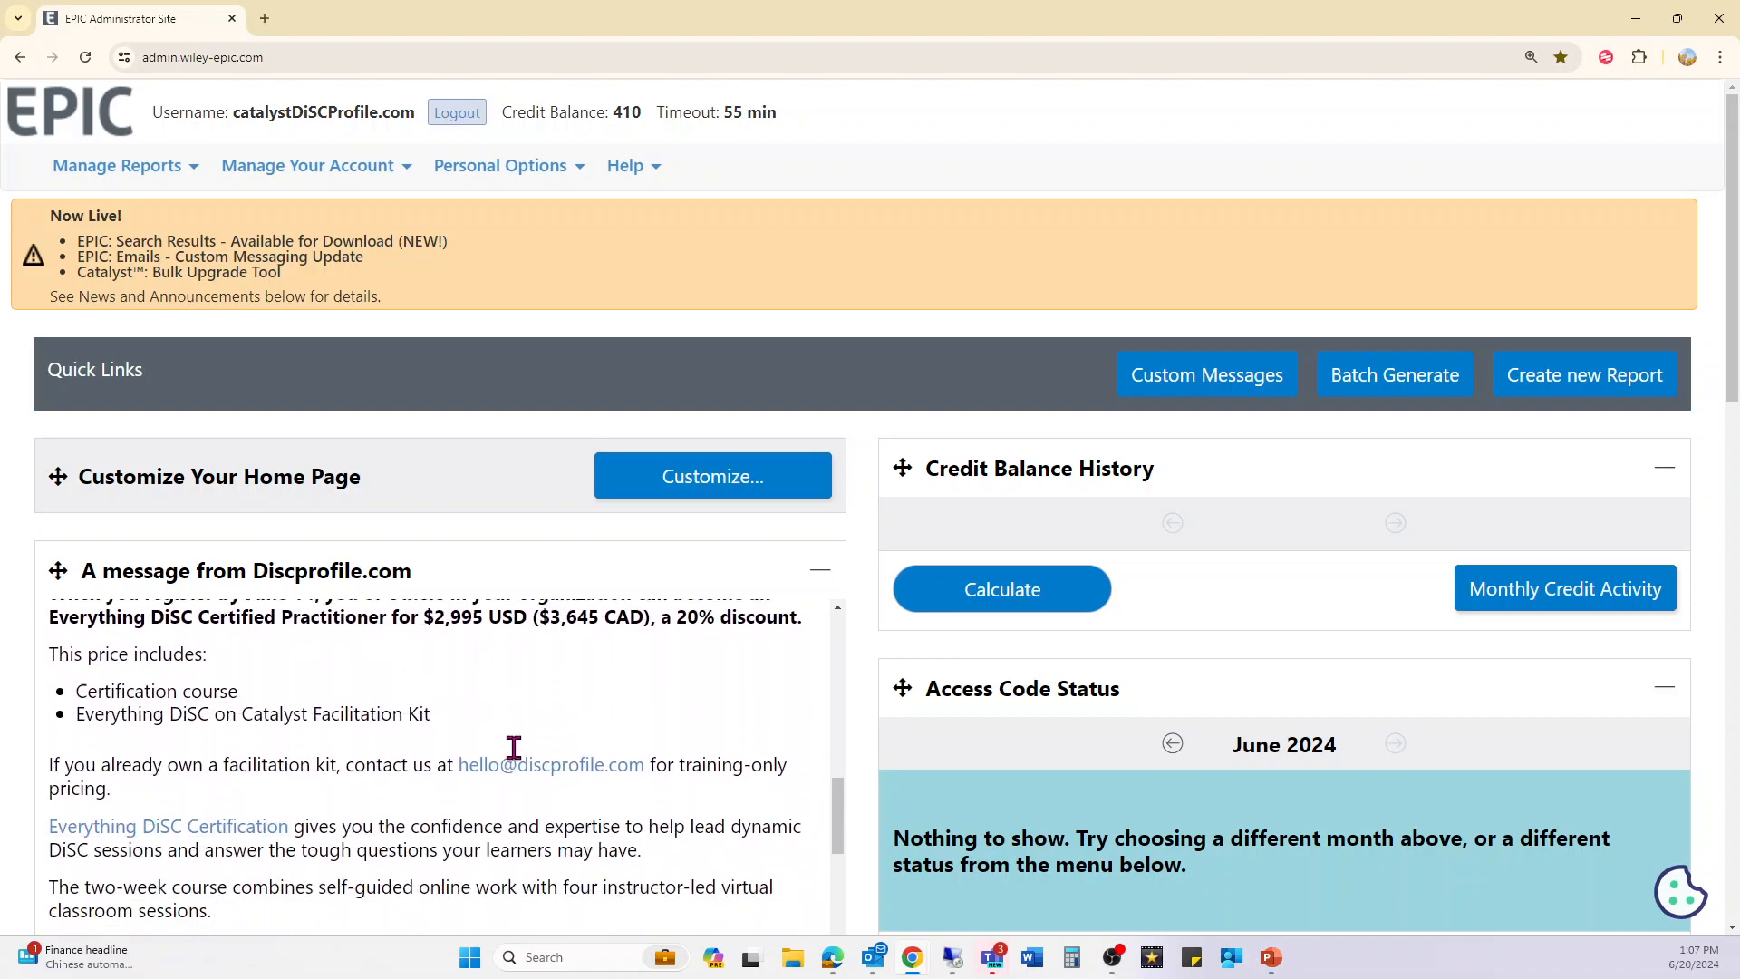
pyautogui.scroll(-2, 513, 751)
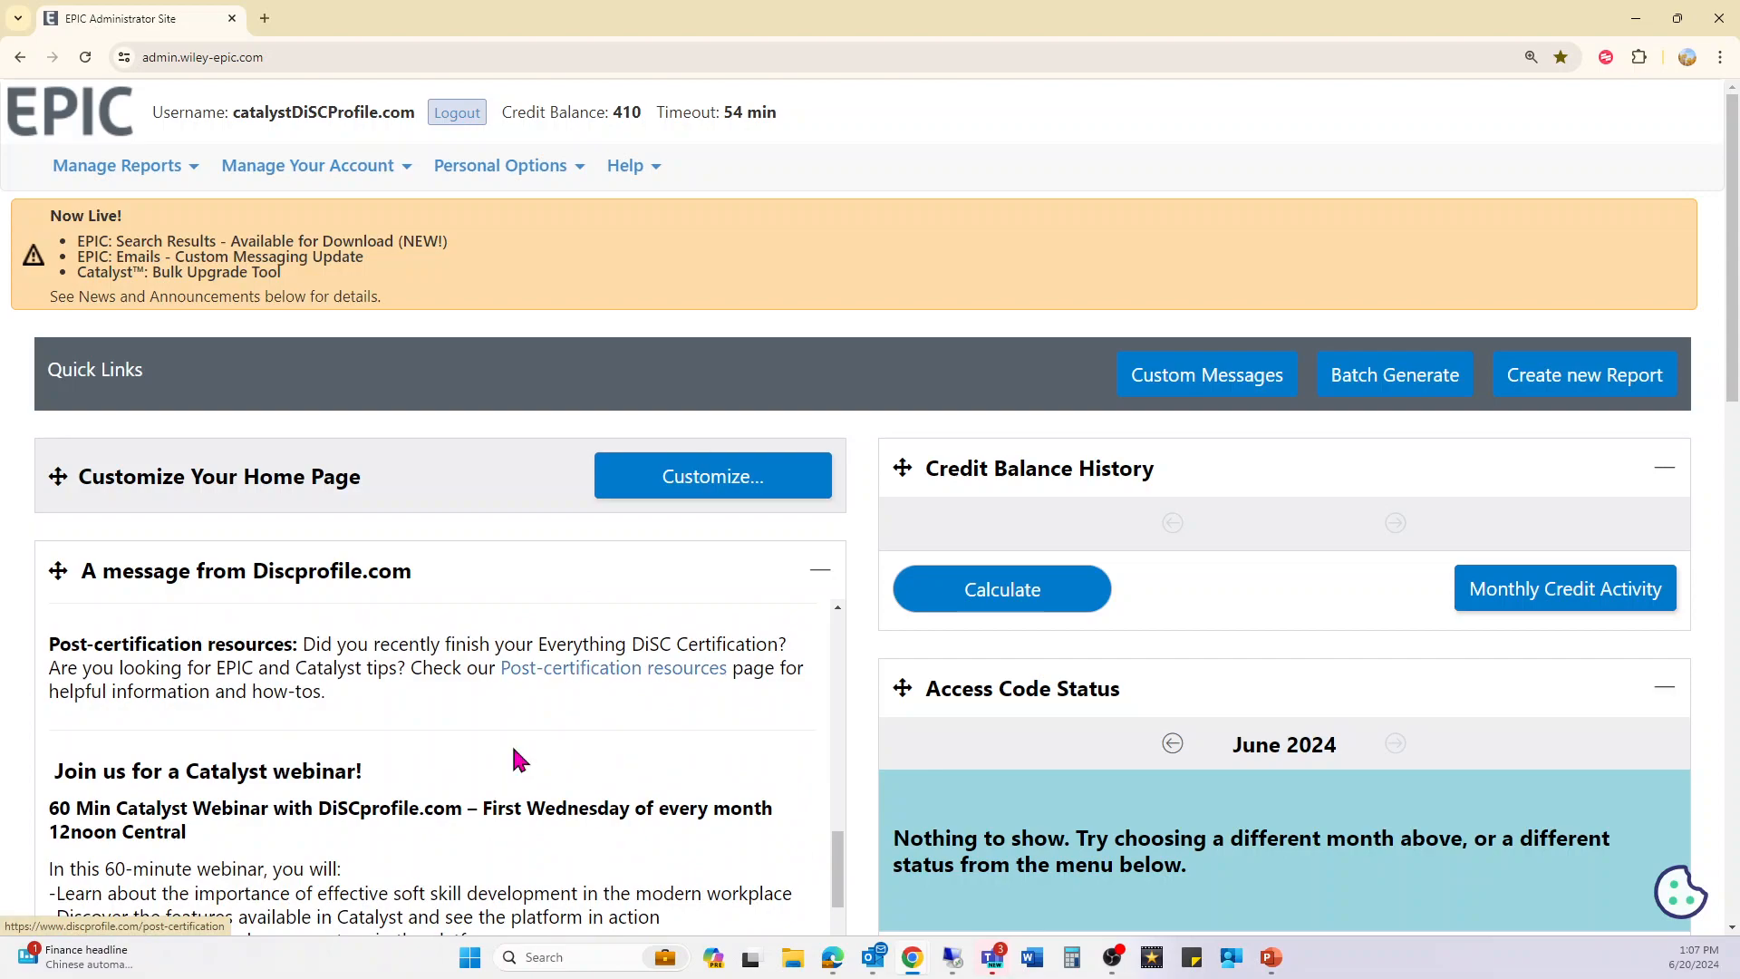
pyautogui.scroll(-3, 513, 753)
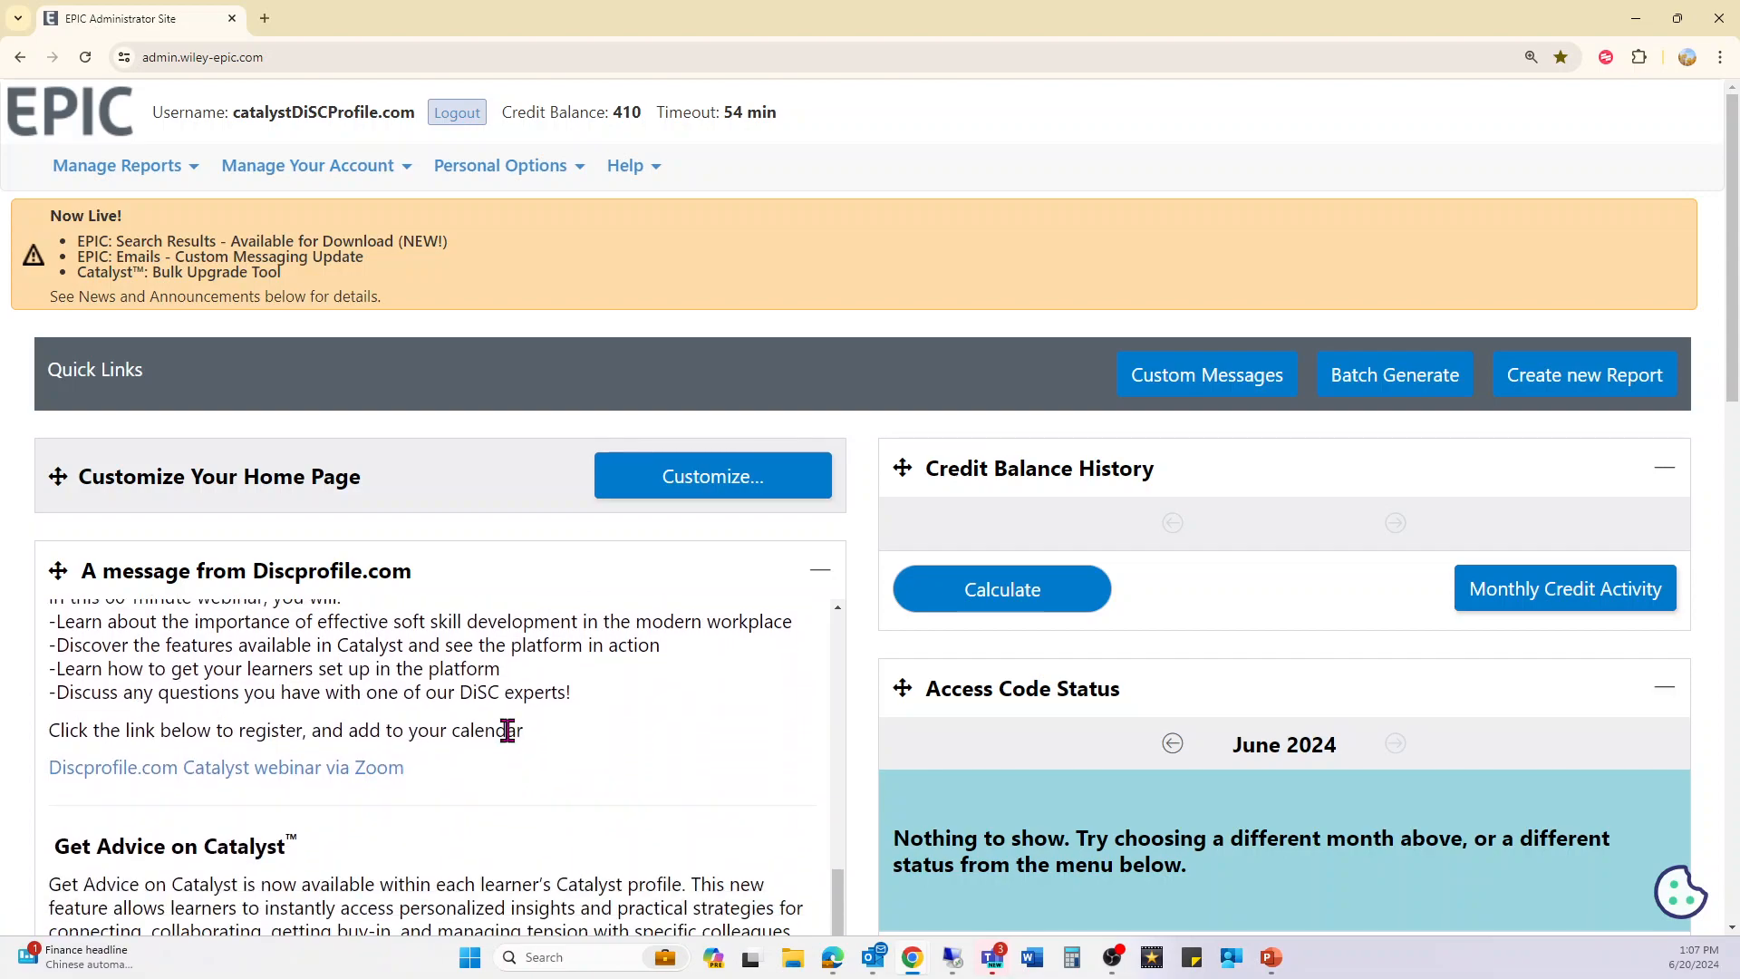
pyautogui.scroll(6, 508, 731)
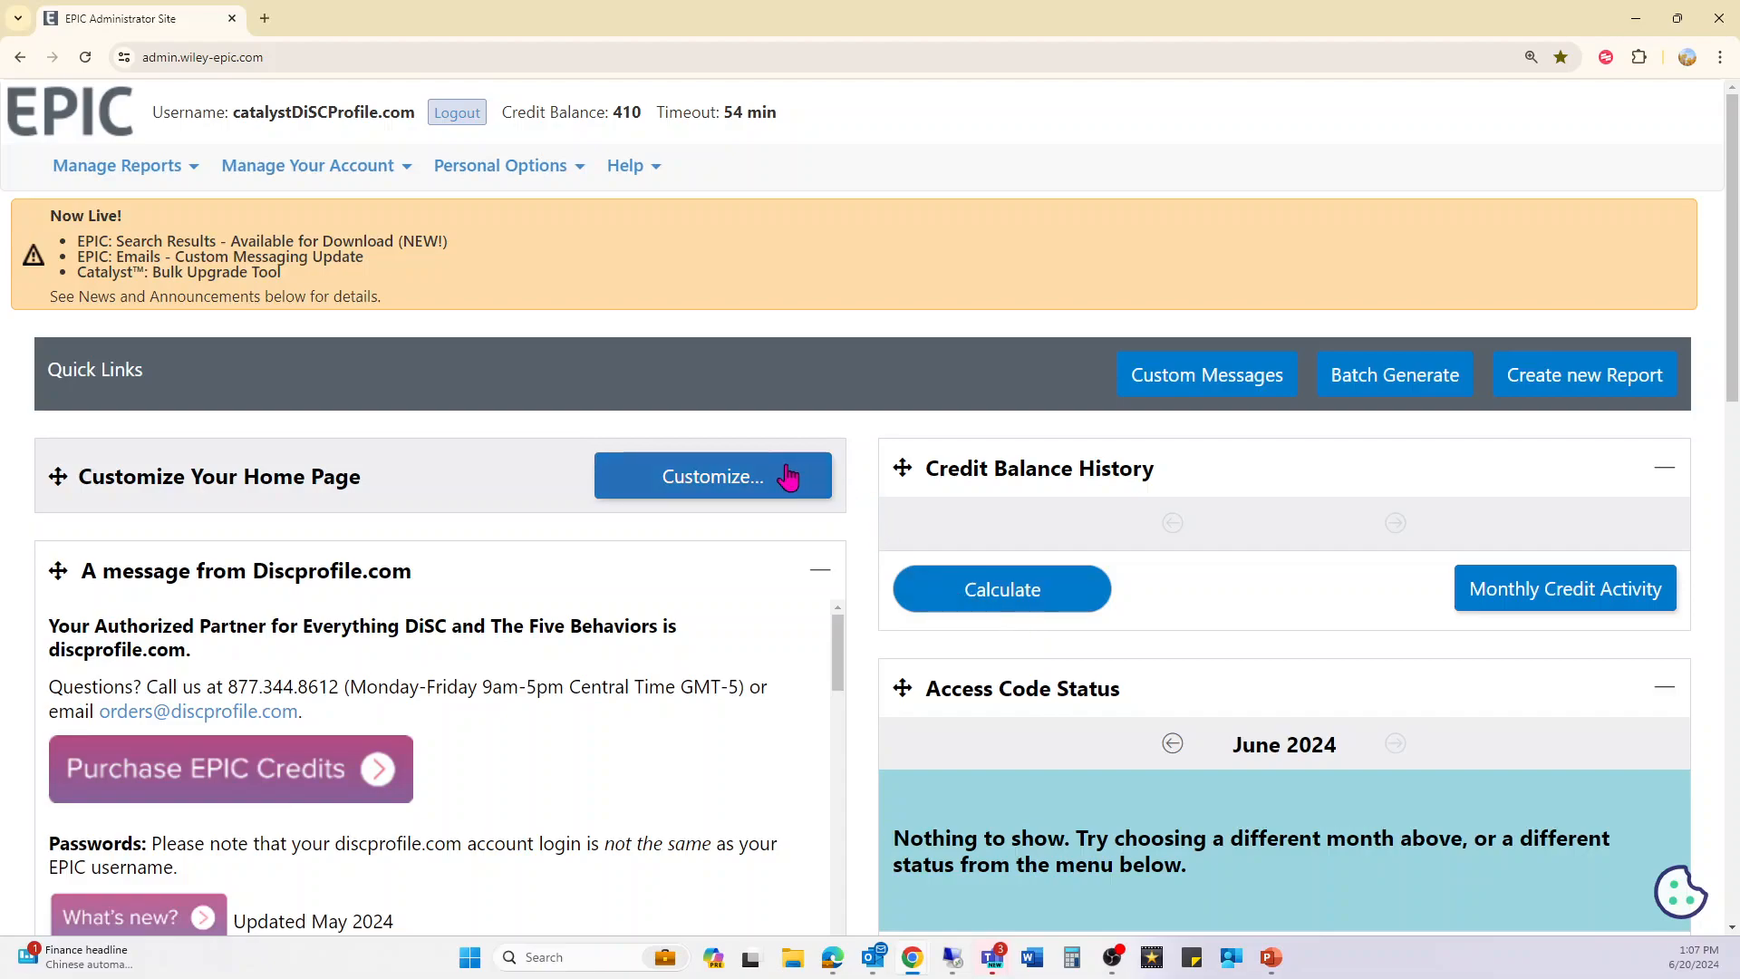
pyautogui.moveTo(900, 466)
pyautogui.mouseDown()
pyautogui.moveTo(785, 517)
pyautogui.moveTo(905, 469)
pyautogui.mouseUp()
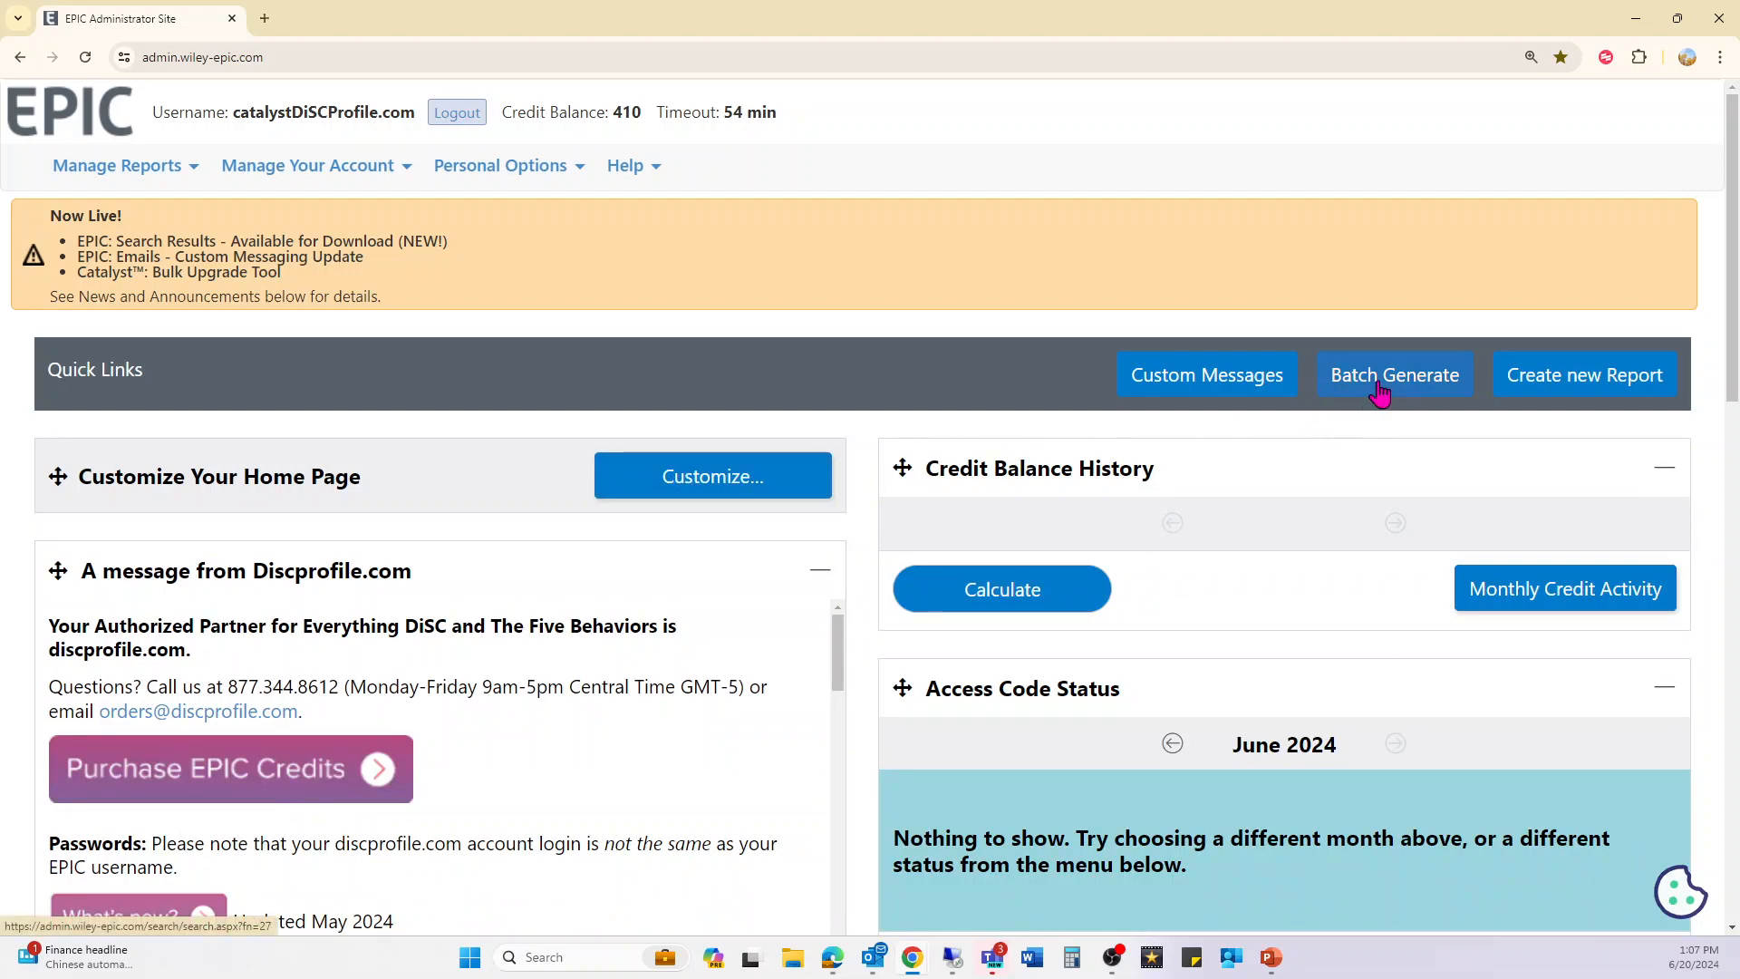
# - Go back to the EPIC Administrator Site and open the Manage Reports options list
pyautogui.scroll(-3, 1215, 594)
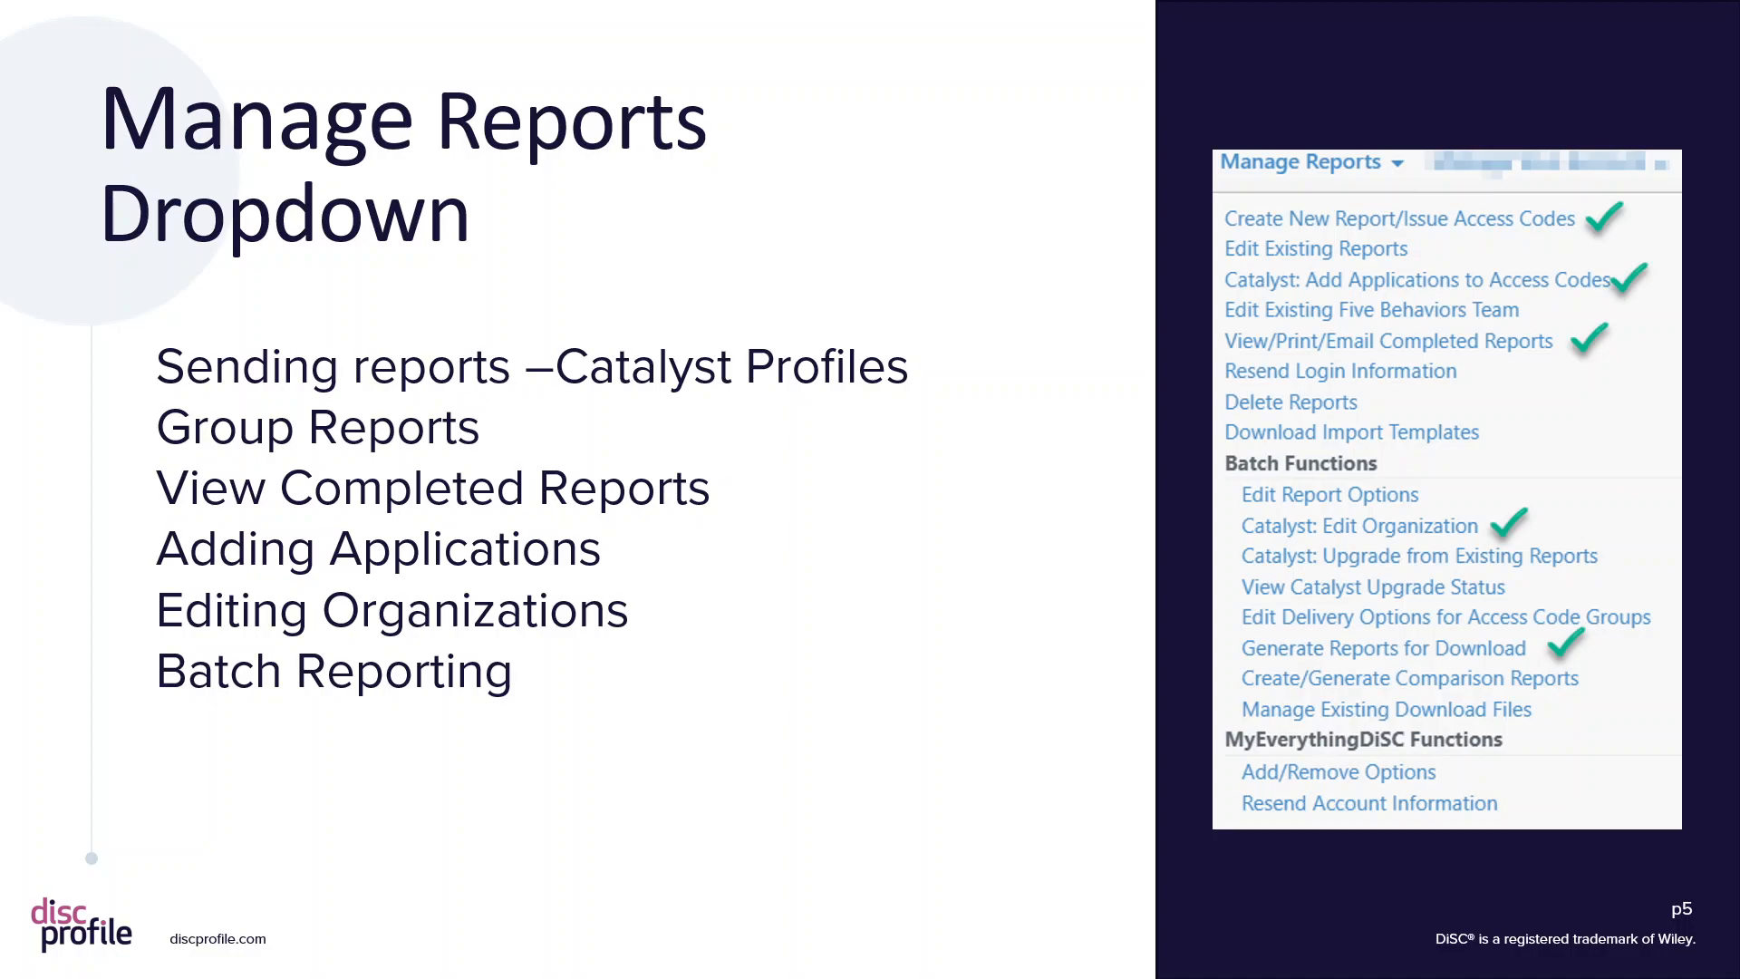
pyautogui.click(117, 165)
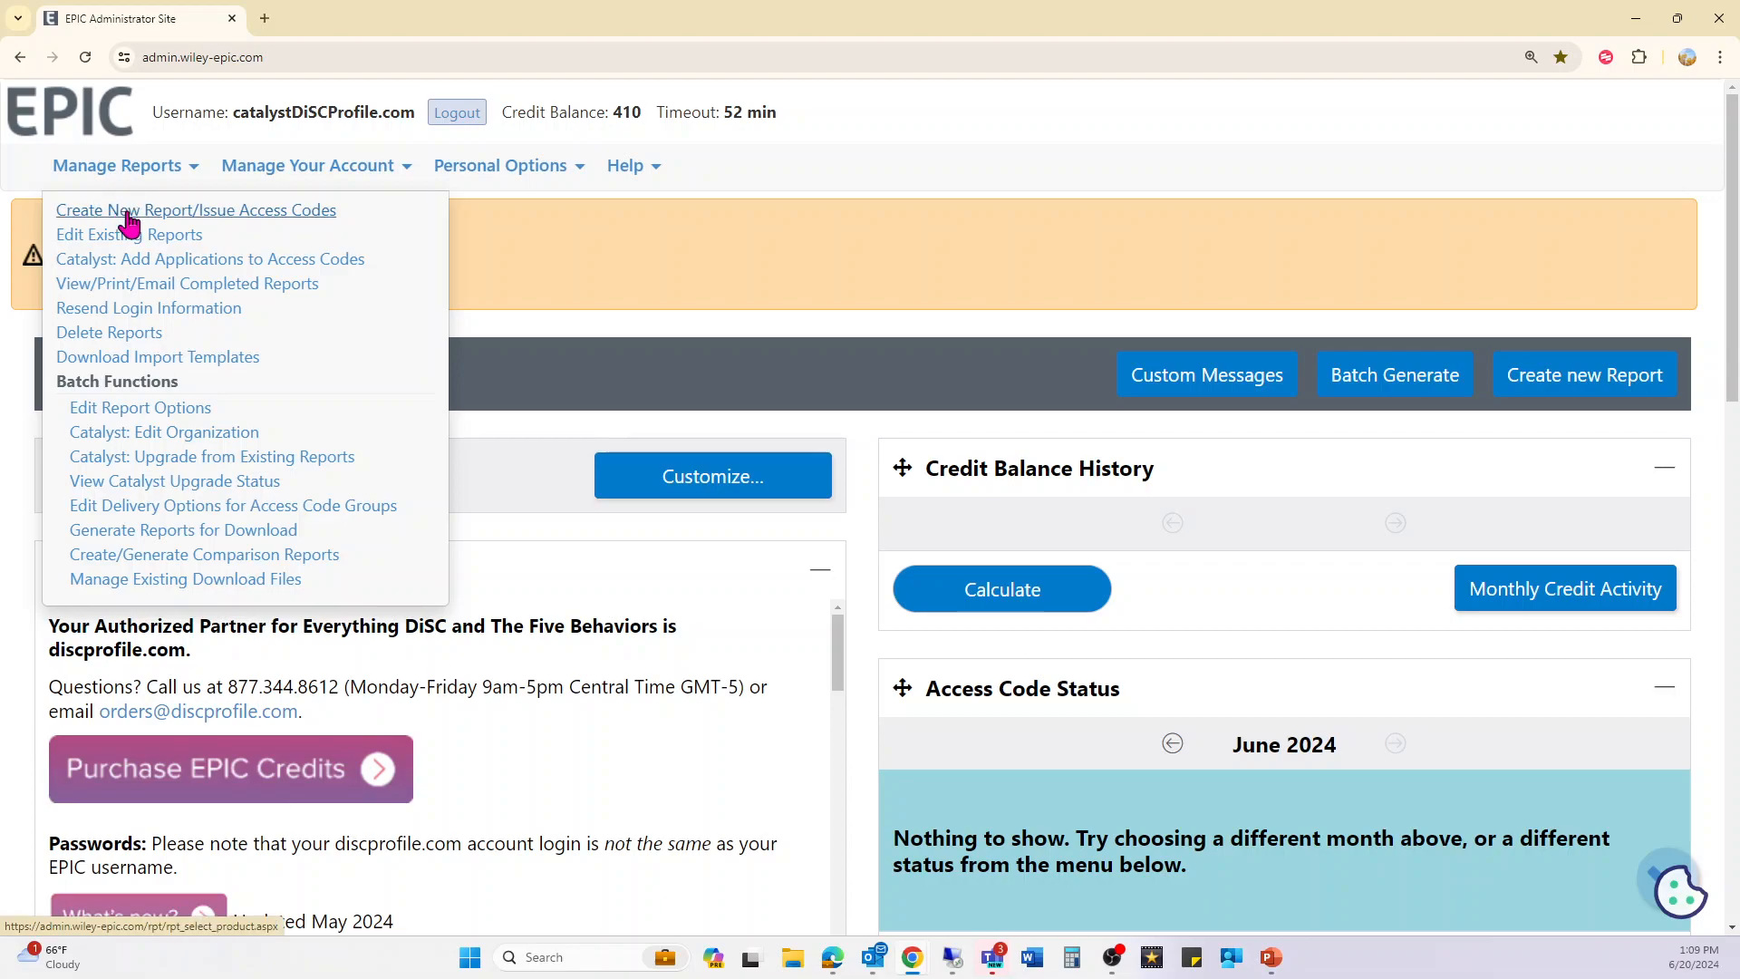
# - Start a new report with product Catalyst: Everything DiSC in English and move on to organization selection
pyautogui.click(128, 214)
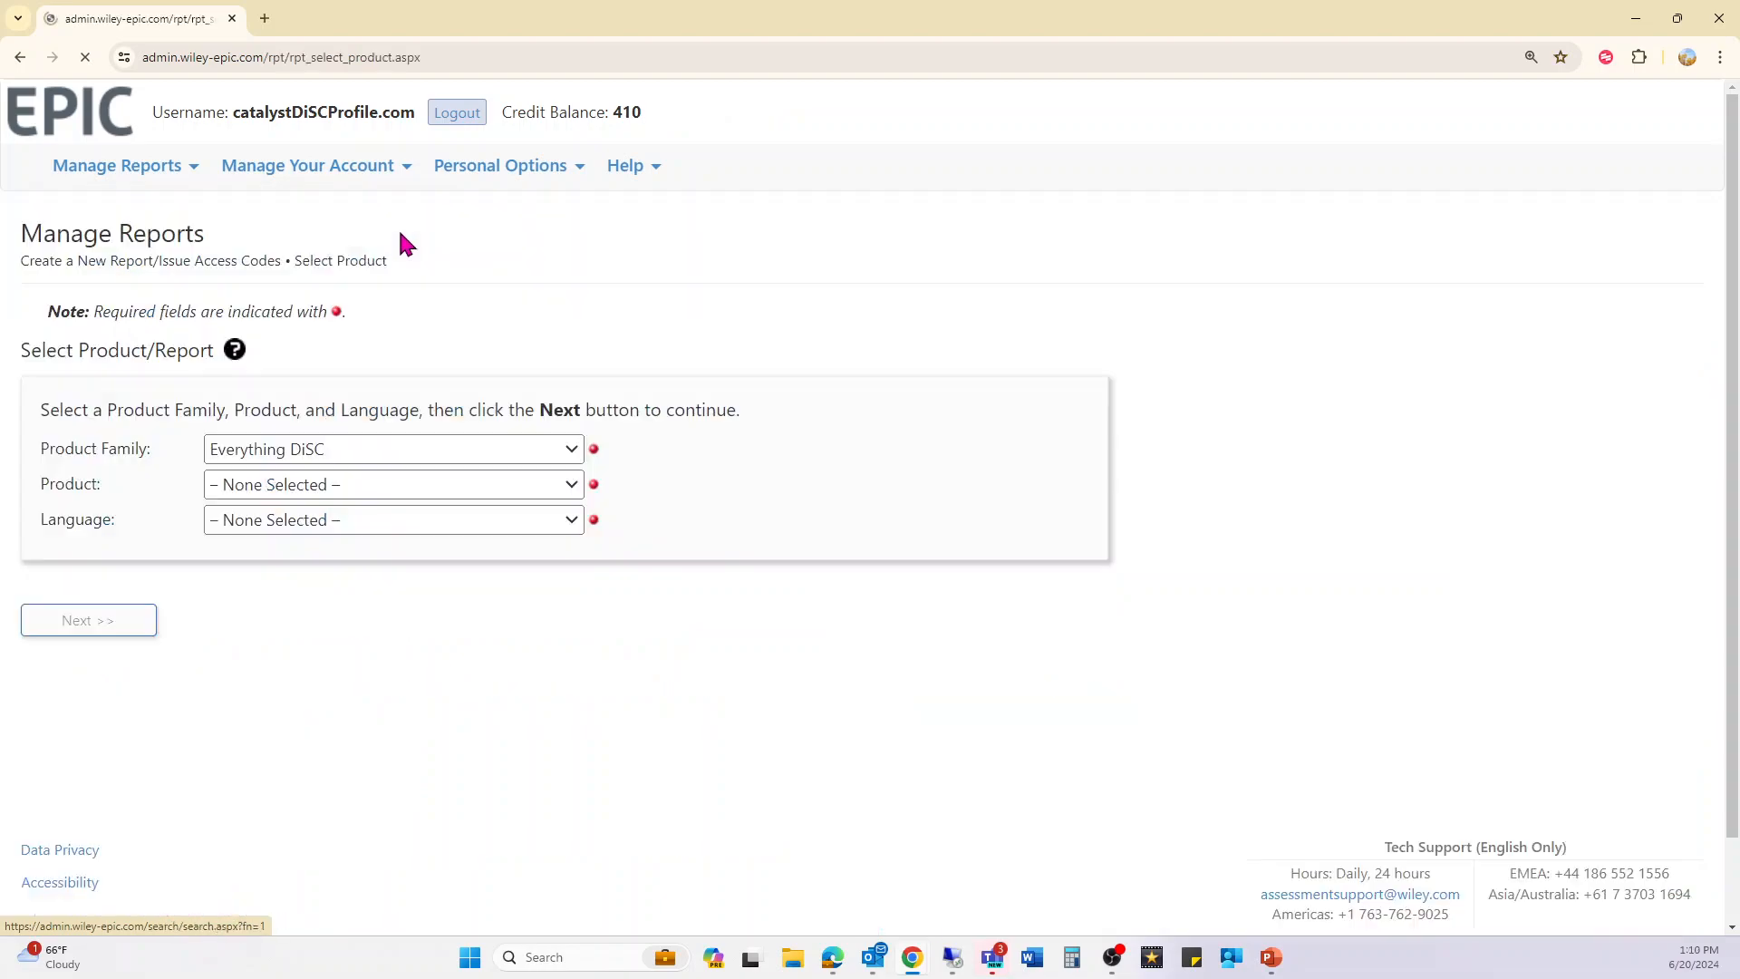
pyautogui.click(245, 485)
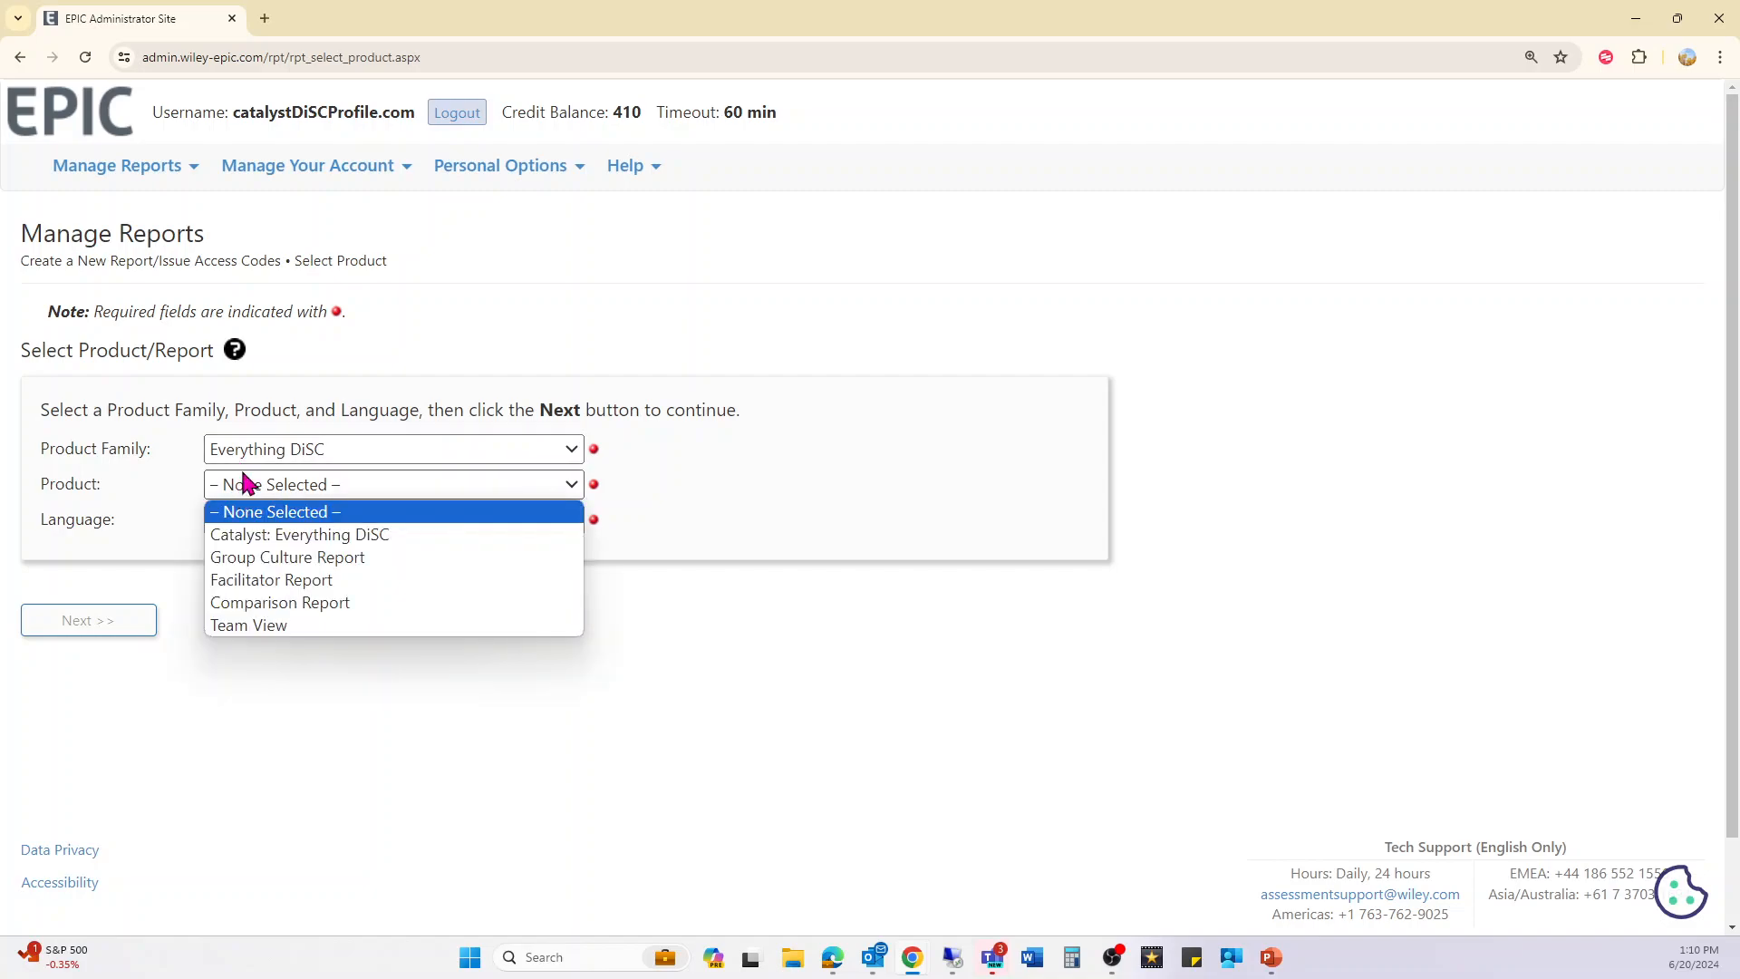
pyautogui.click(415, 534)
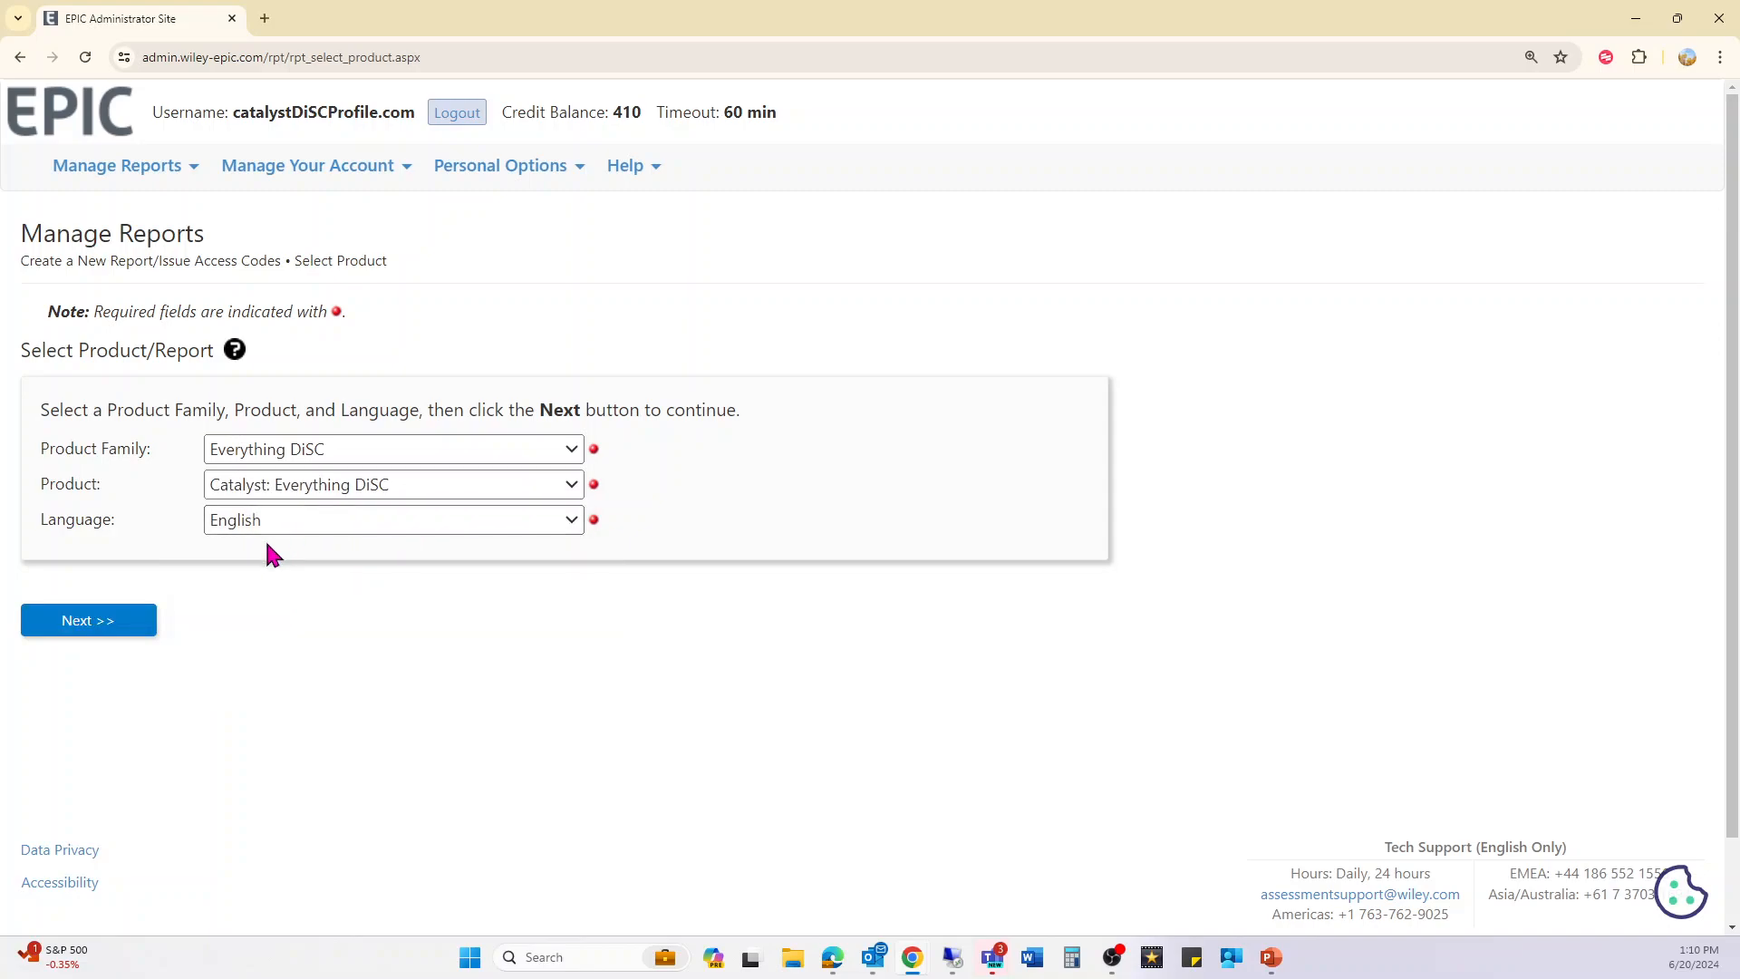
pyautogui.click(90, 620)
pyautogui.click(94, 543)
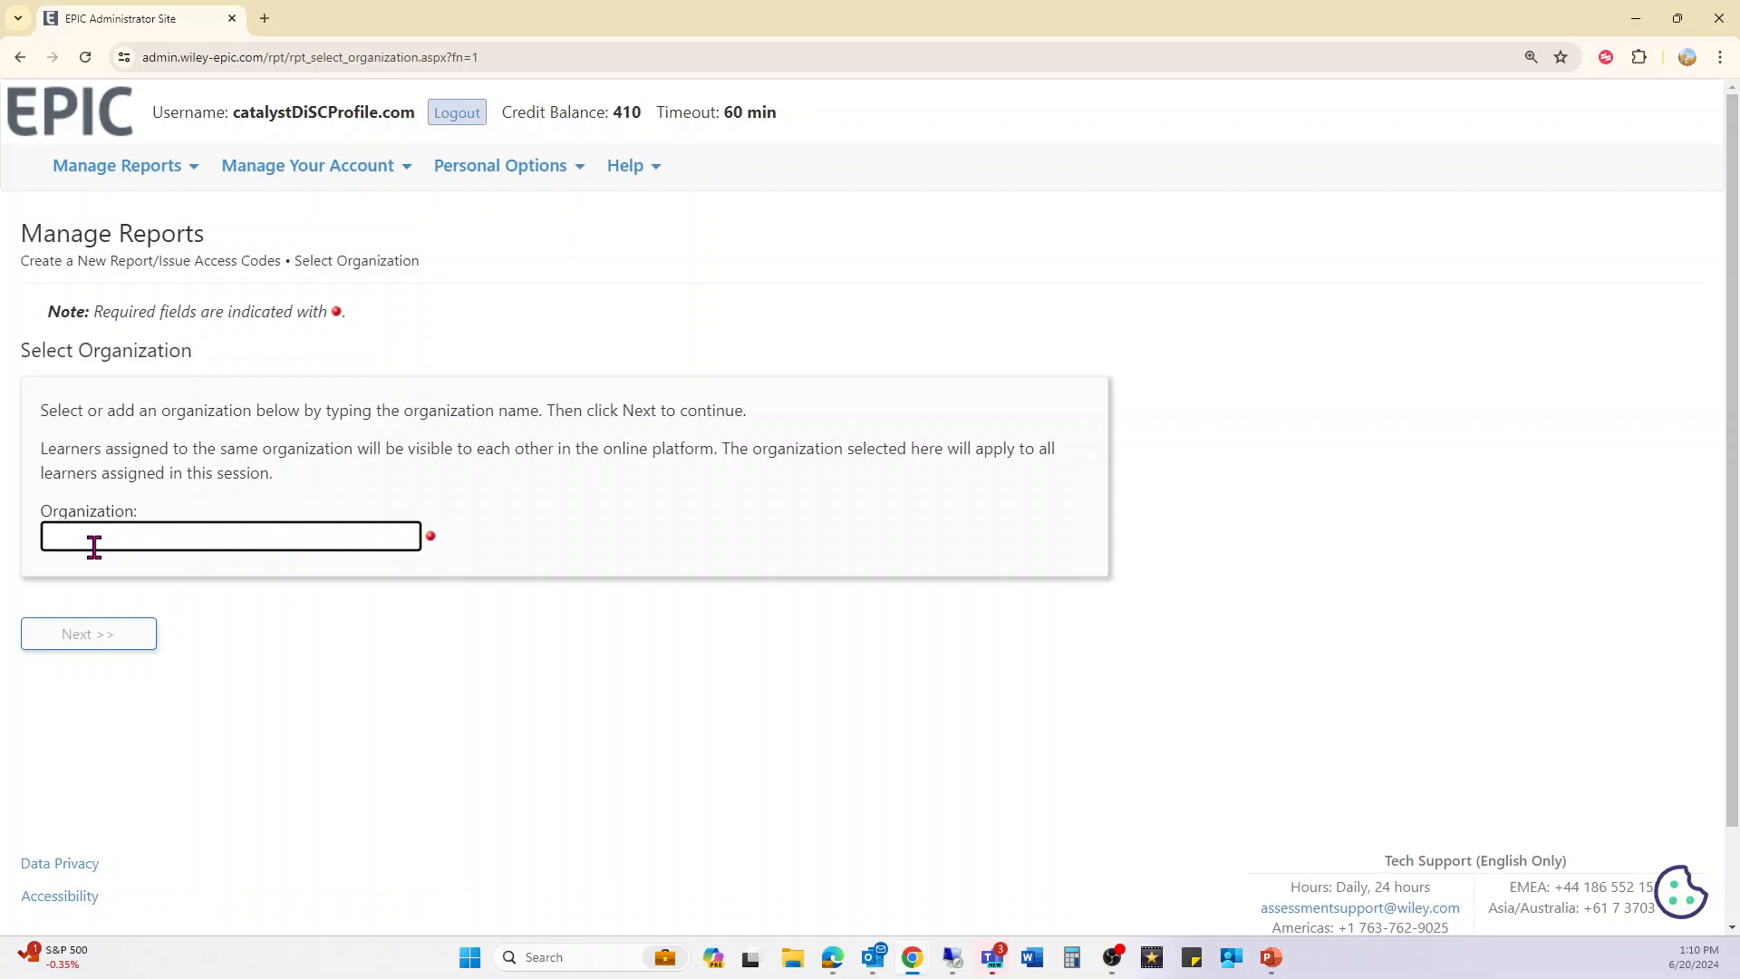
# - Enter discprofile as the organization and choose to add it as a new organization
pyautogui.write('discprofile')
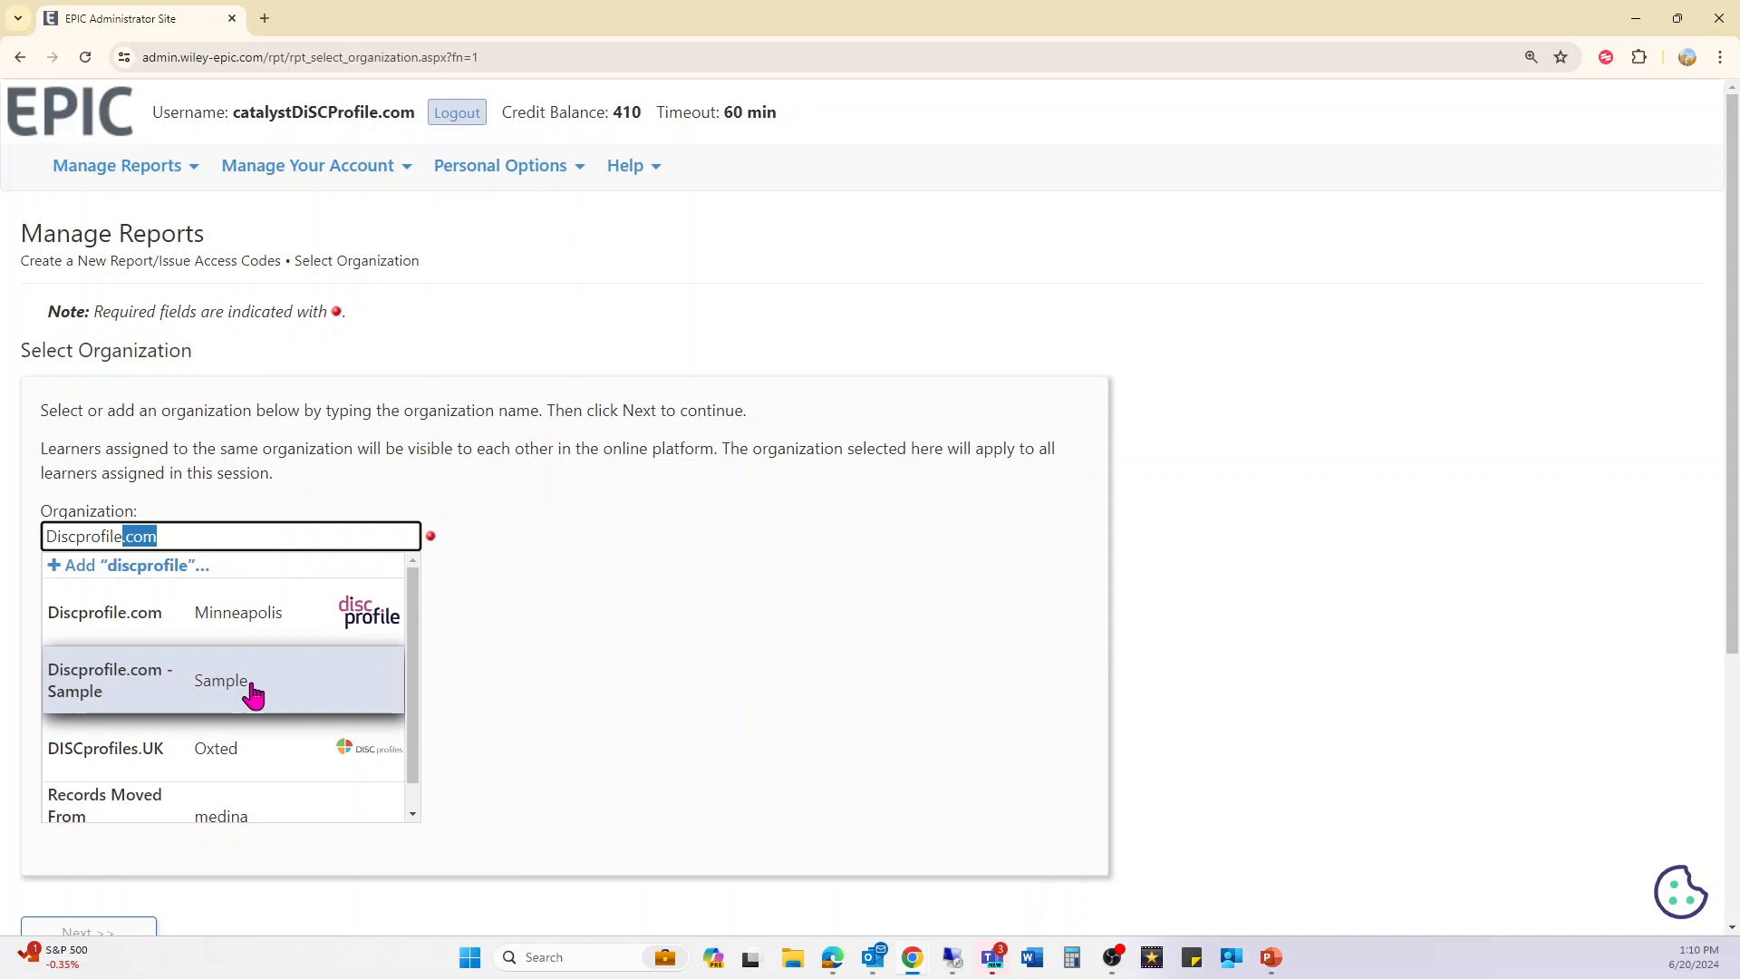
pyautogui.click(167, 566)
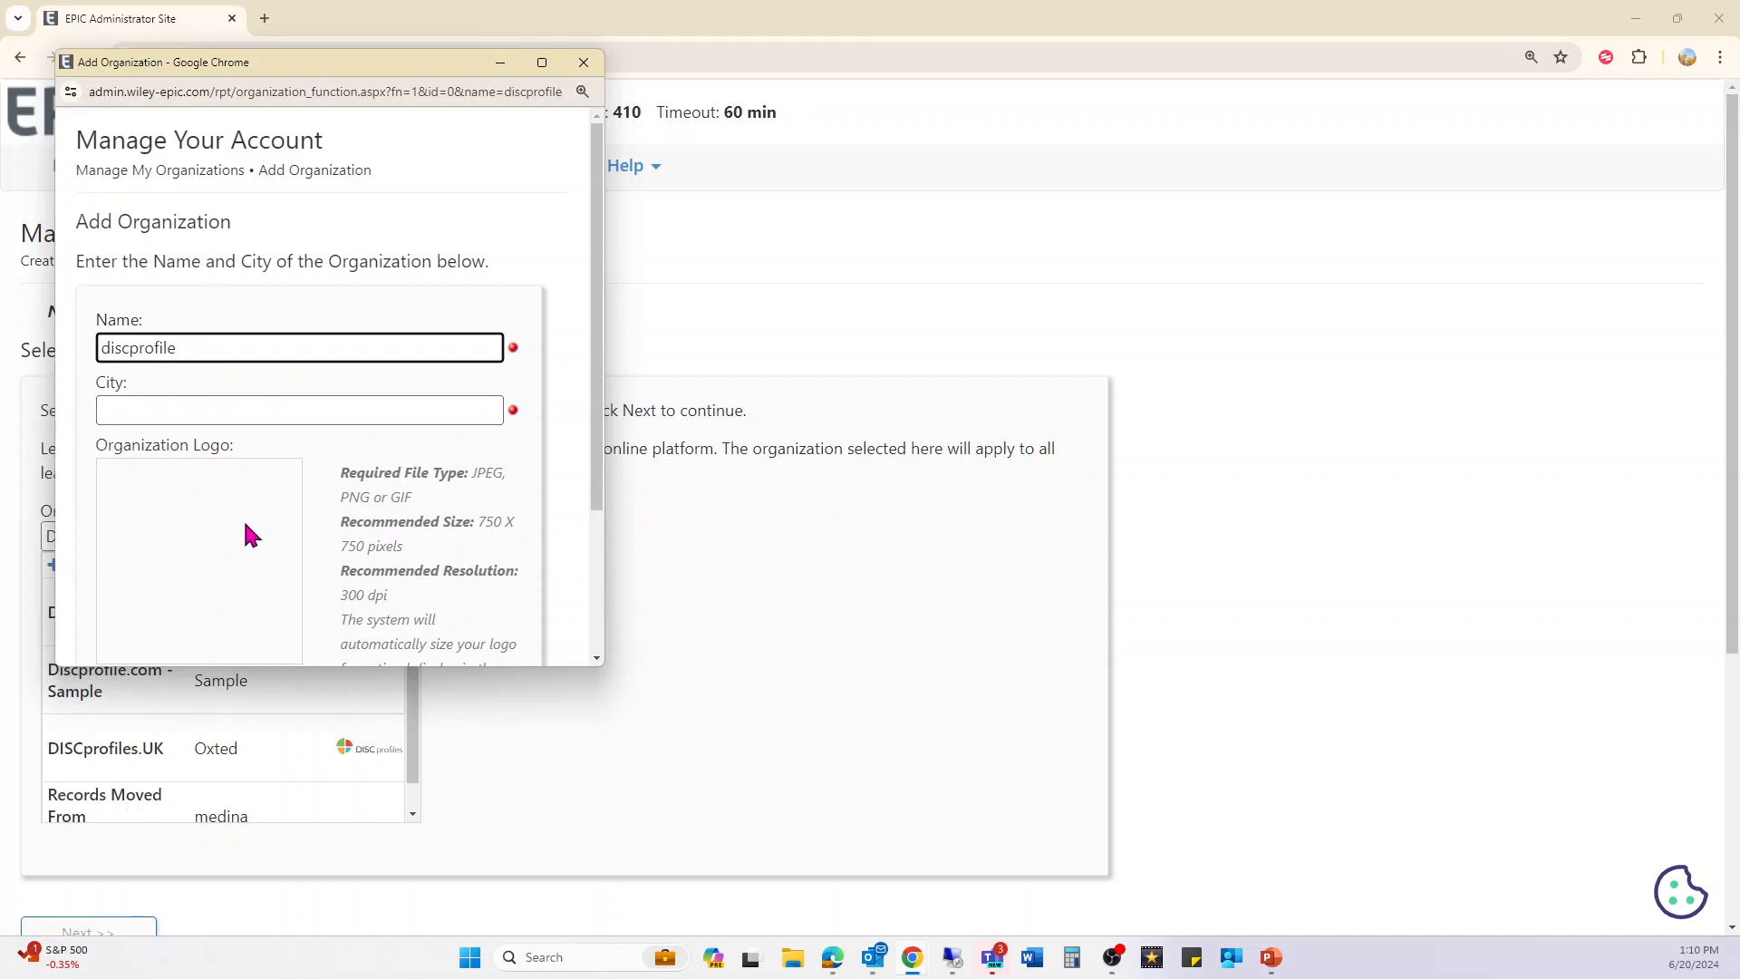
# - Dismiss the Add Organization window for discprofile without saving it
pyautogui.scroll(-2, 243, 519)
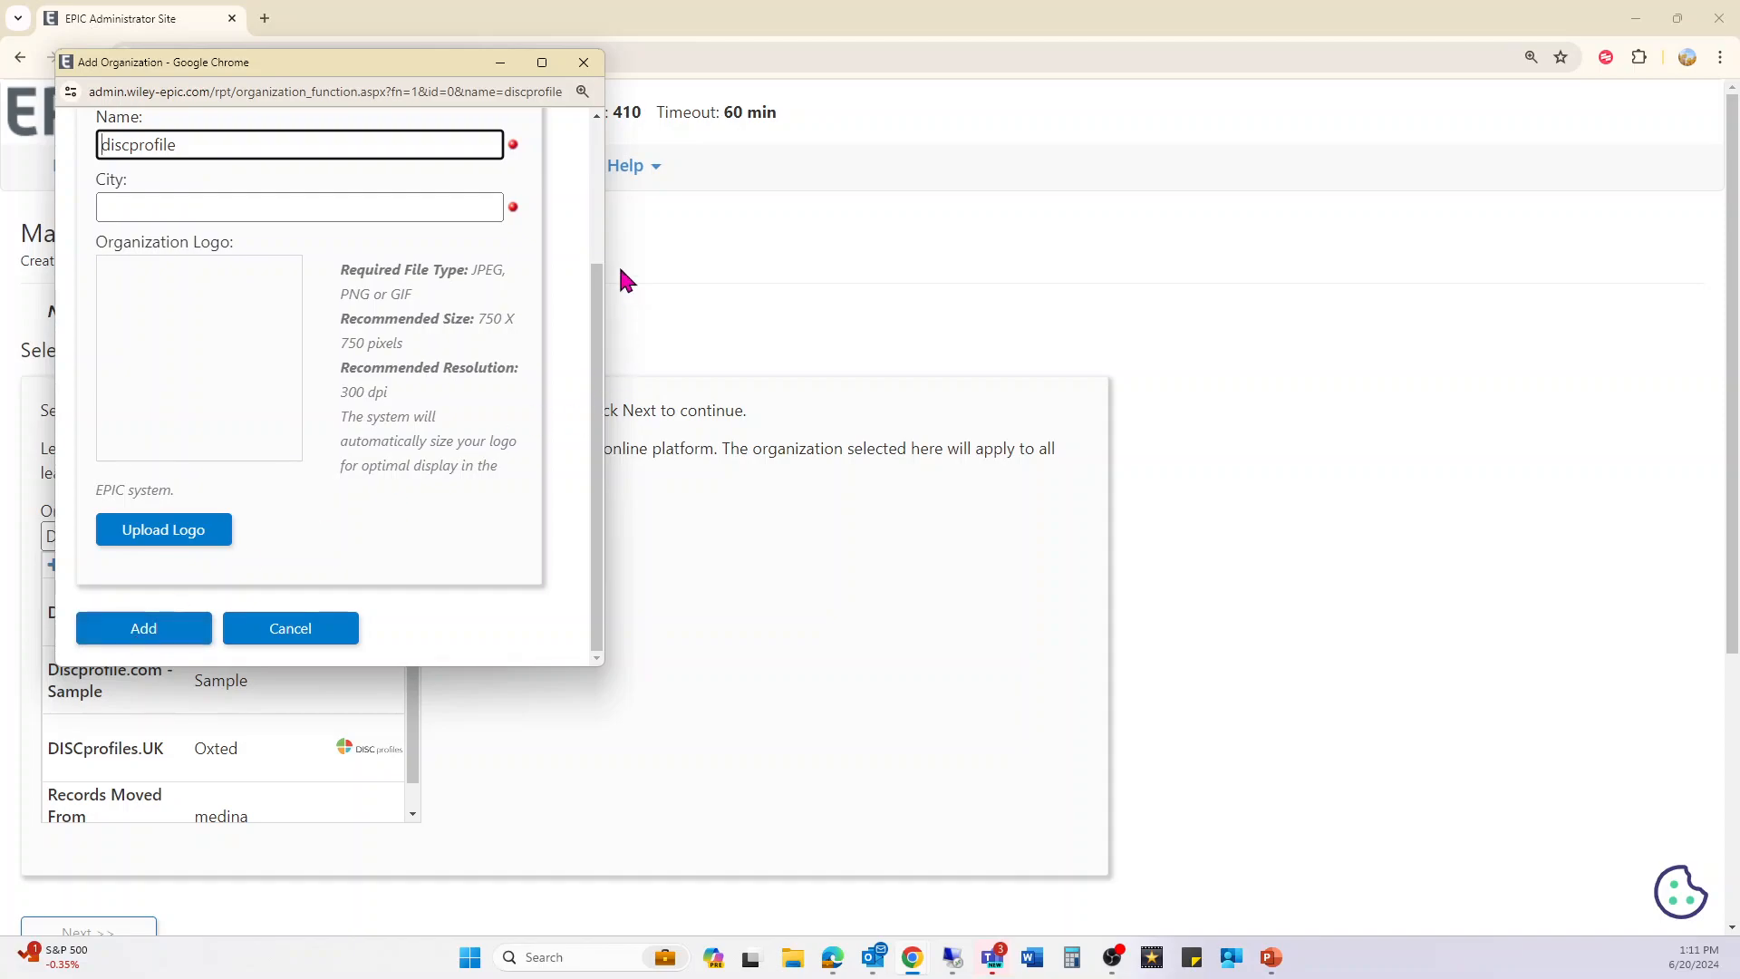
pyautogui.click(583, 61)
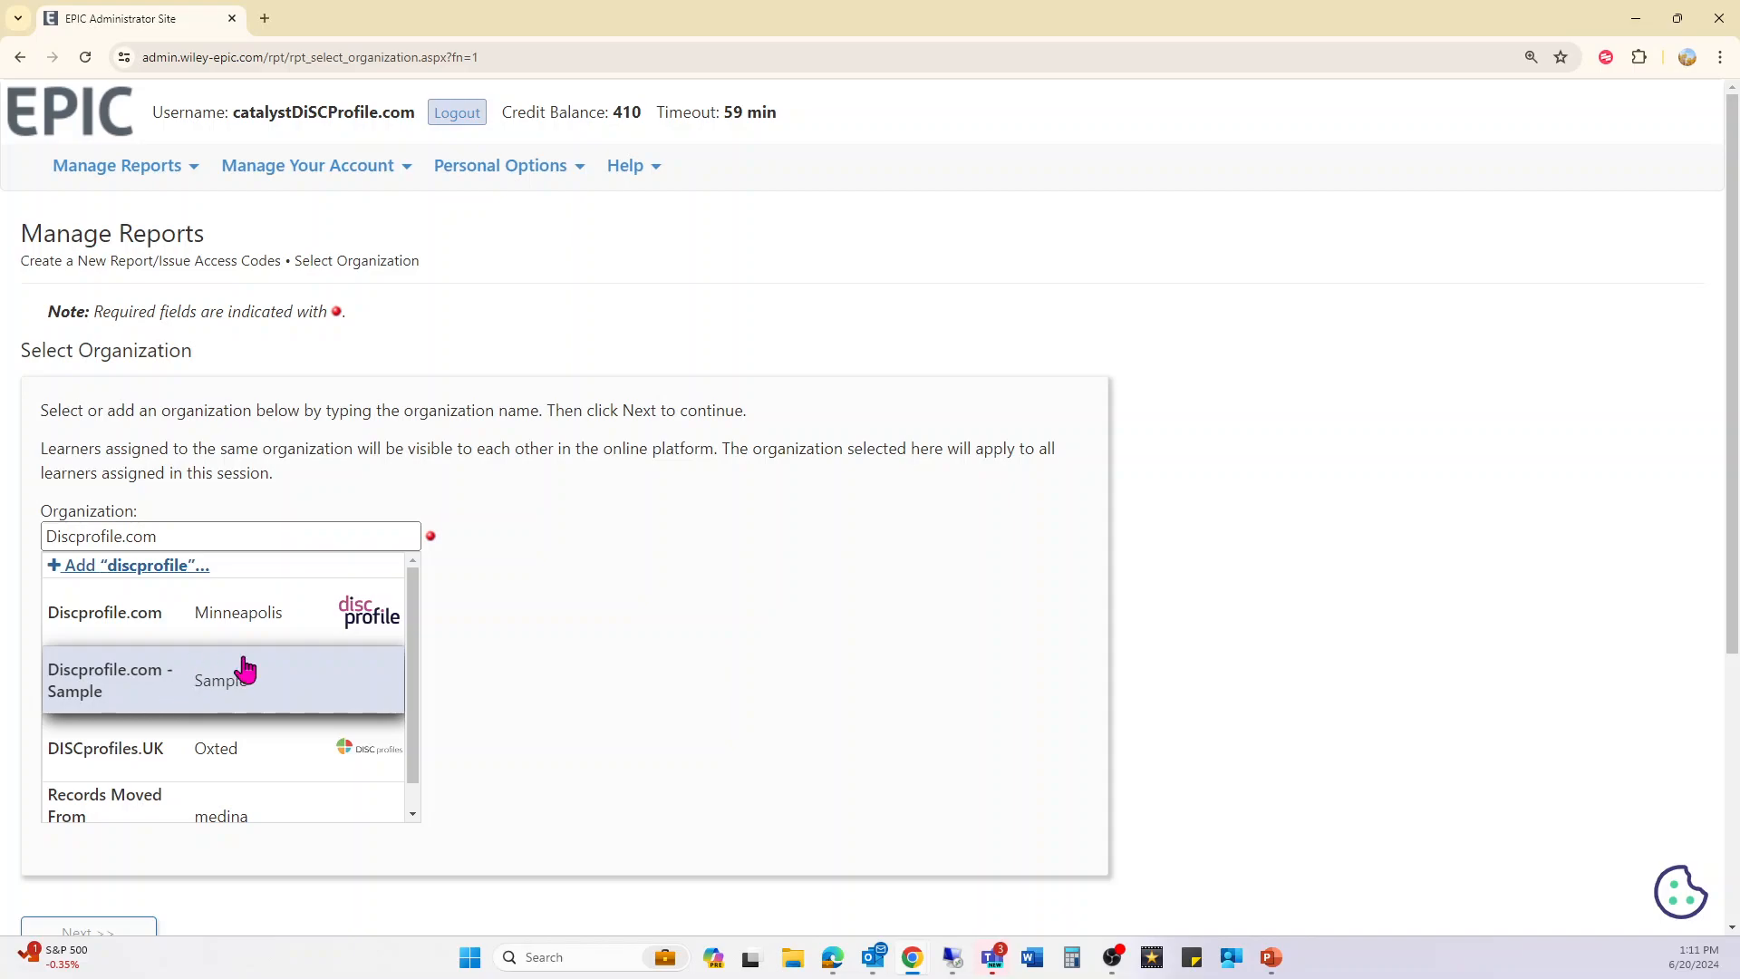
# - Select Discprofile.com - Sample from the organization suggestions
pyautogui.click(338, 688)
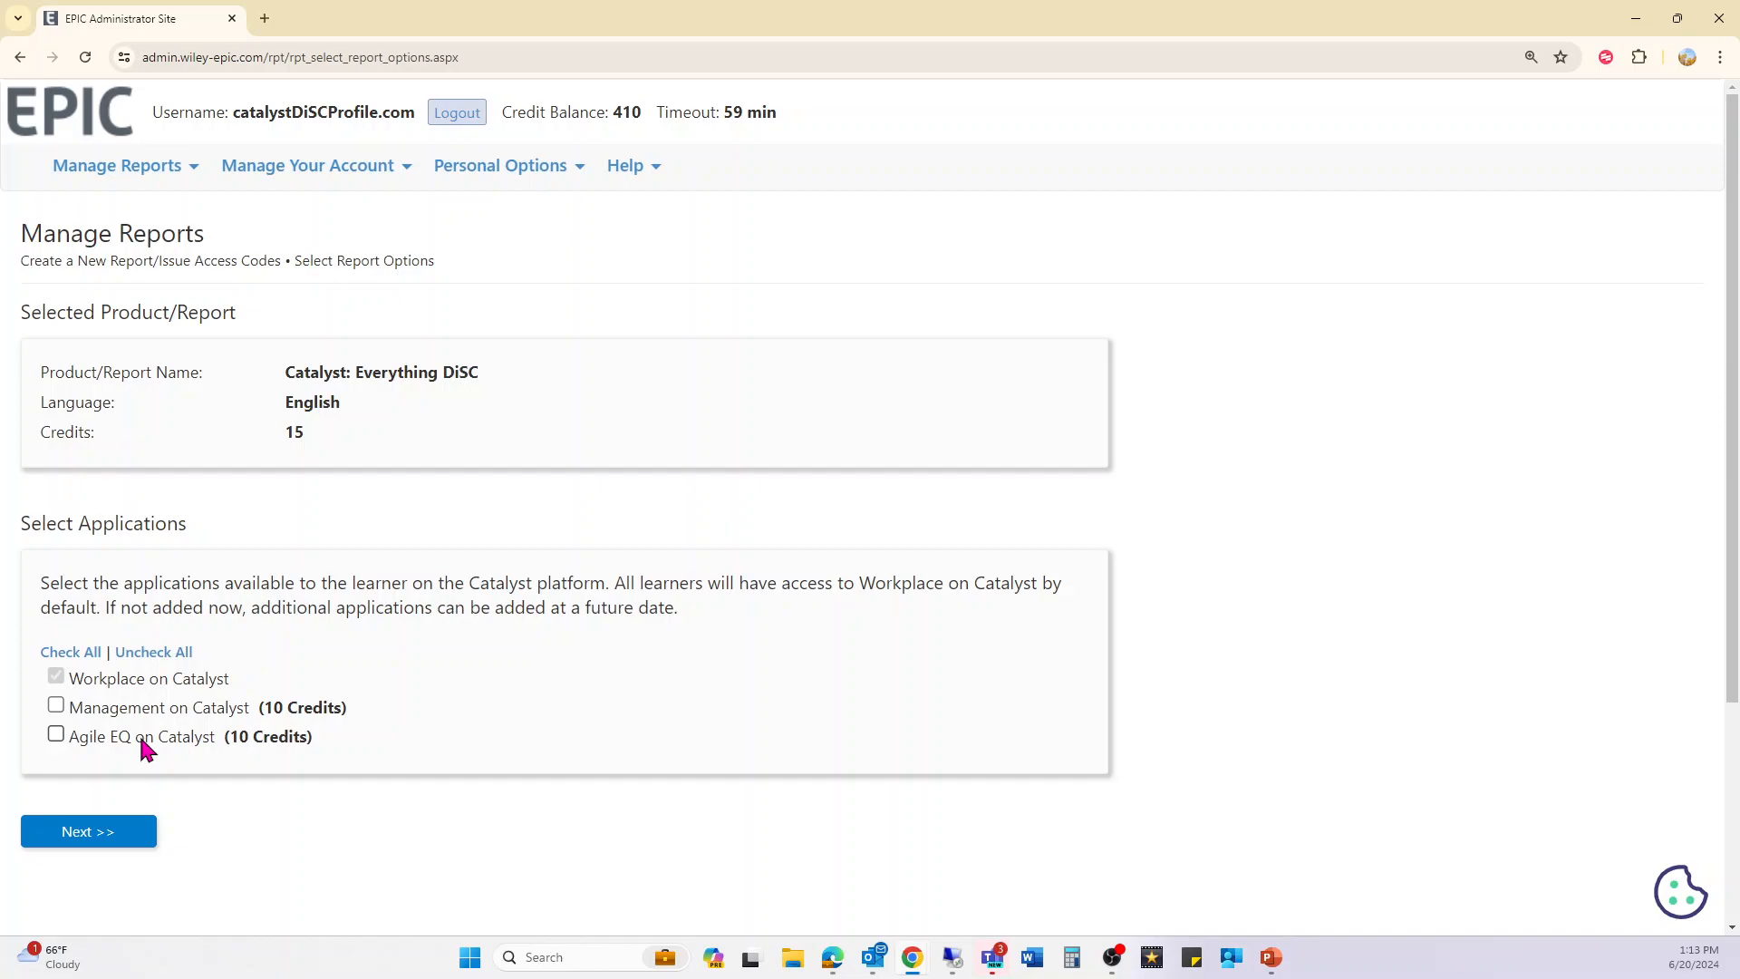
# - Move to access code assignment and file the report in the Catalyst Group A folder
pyautogui.click(127, 845)
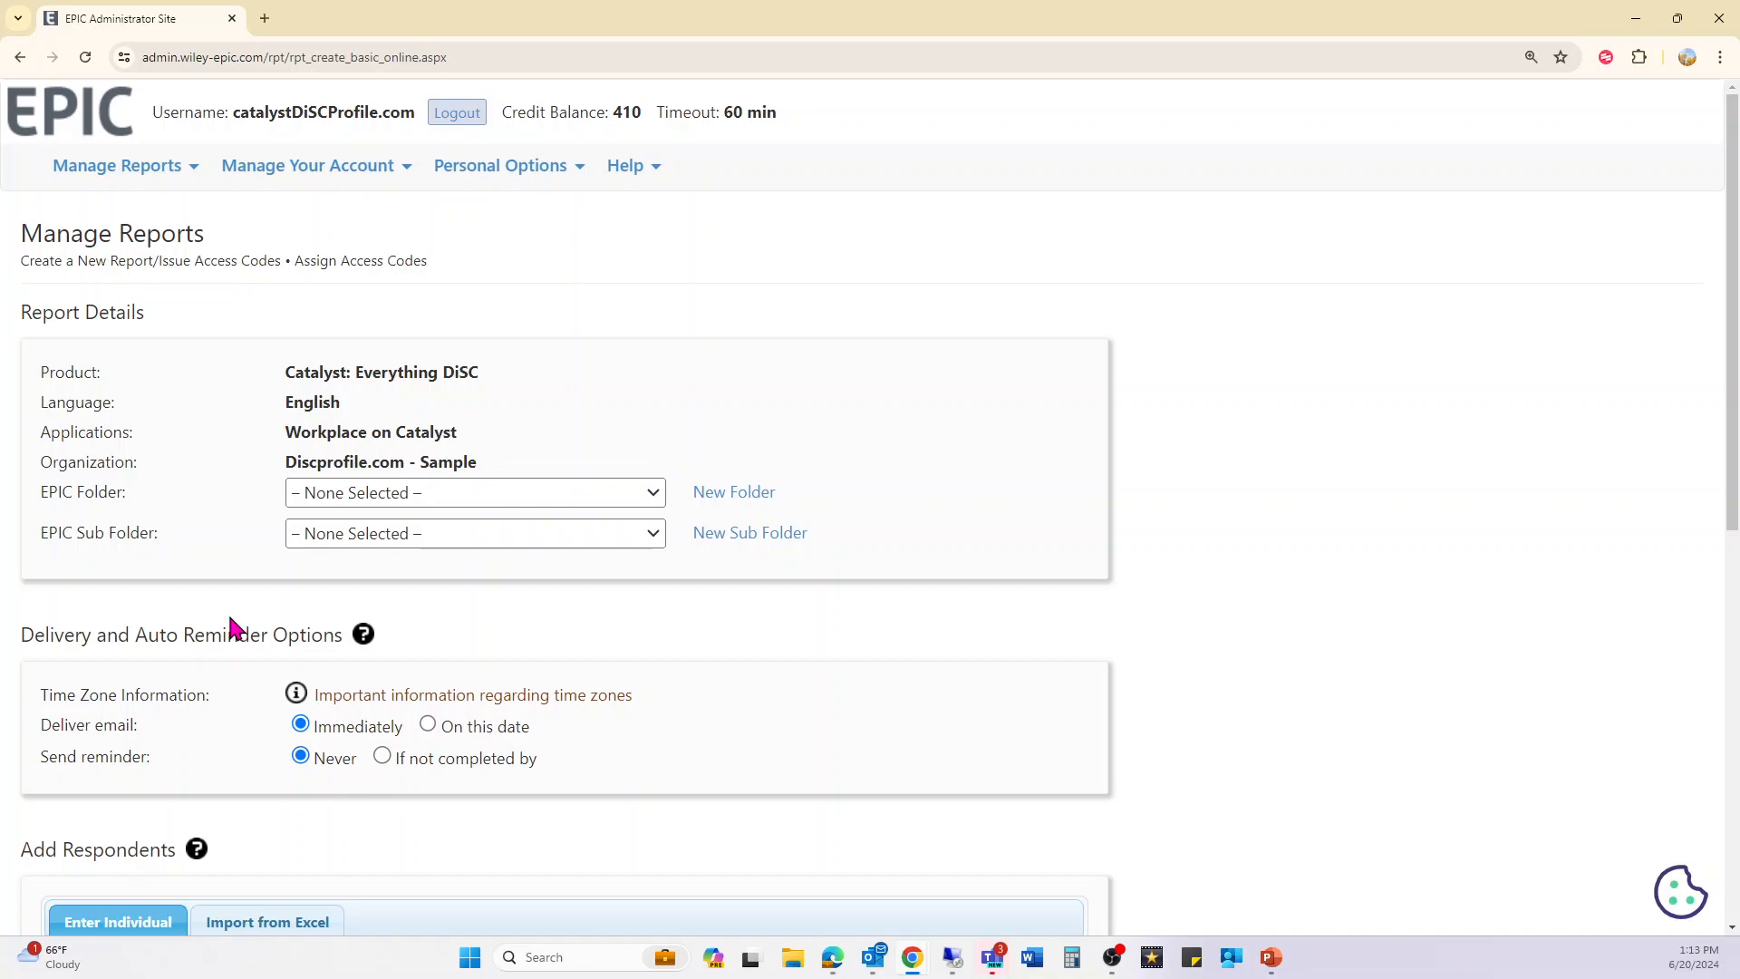
pyautogui.click(529, 497)
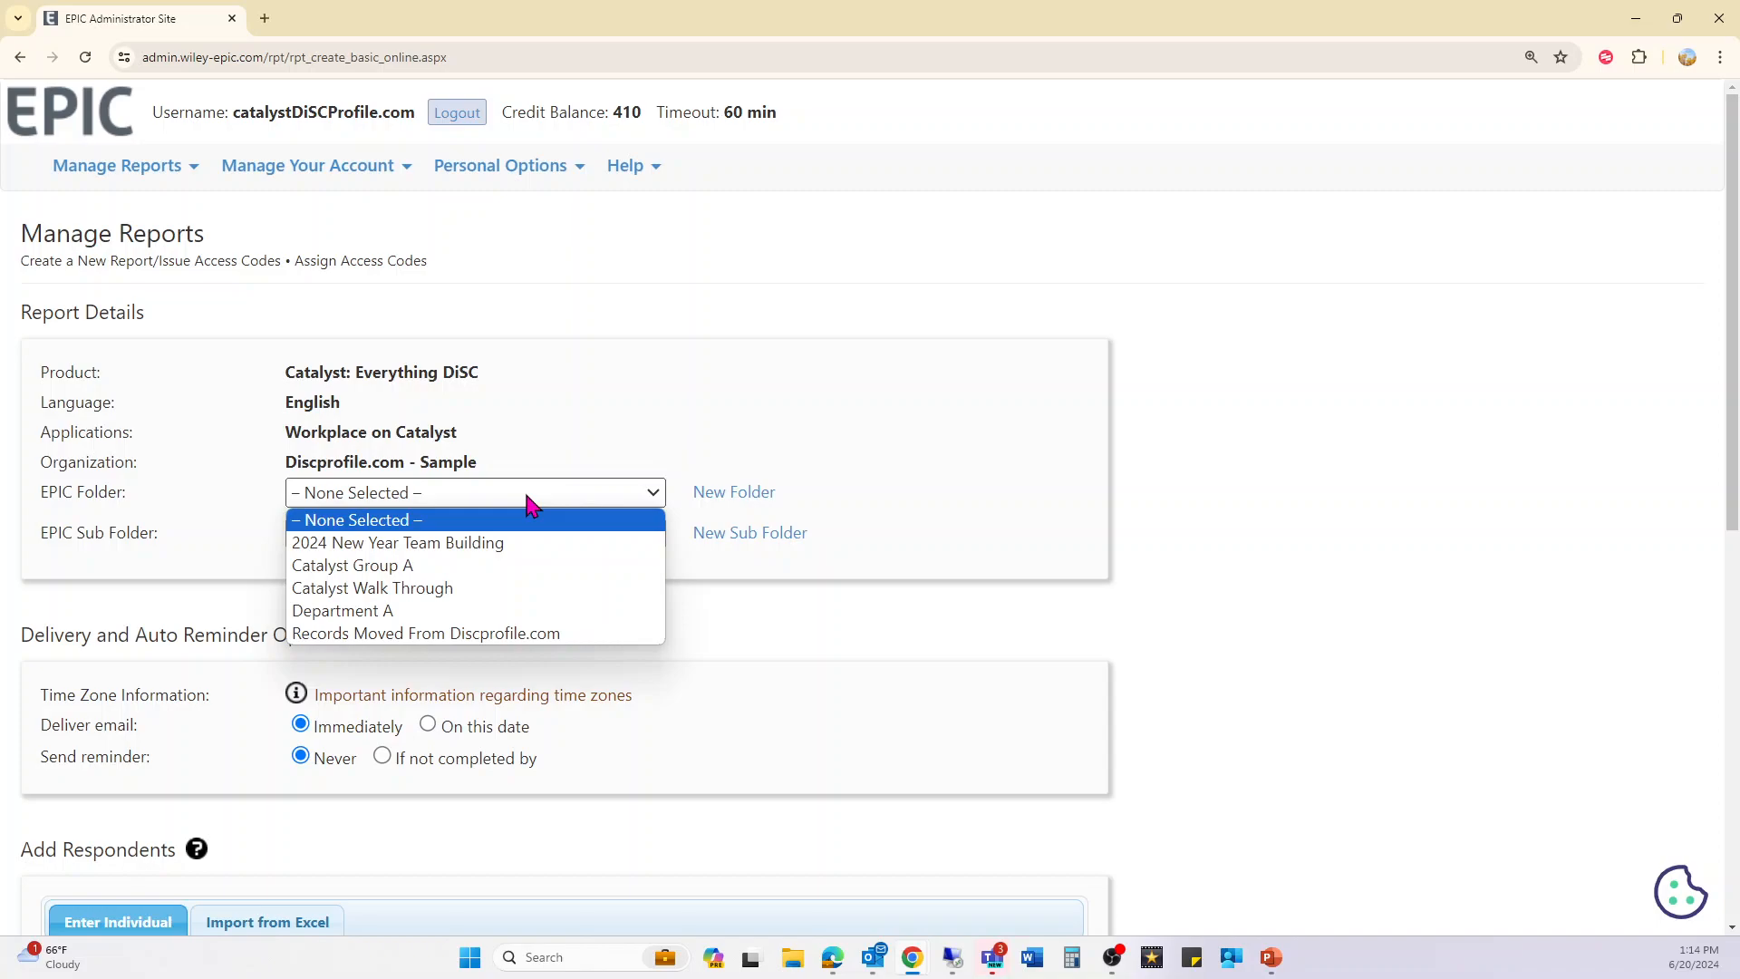
pyautogui.click(426, 564)
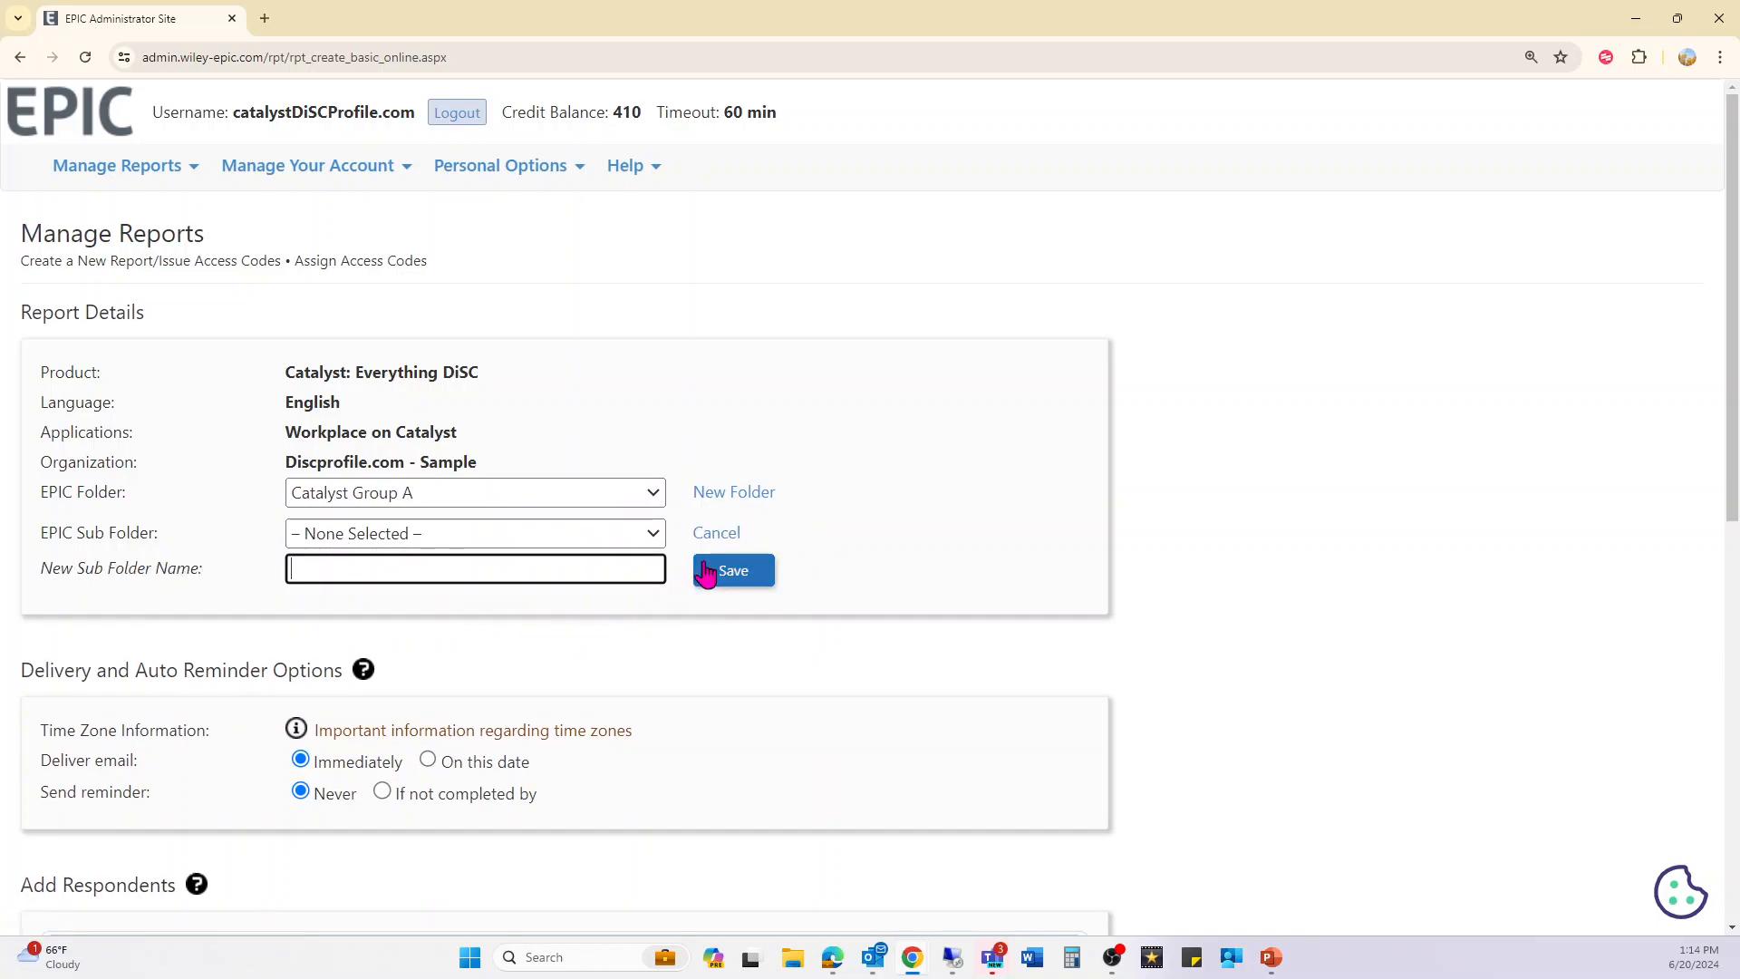
pyautogui.click(717, 534)
pyautogui.click(651, 504)
pyautogui.click(657, 508)
pyautogui.click(734, 500)
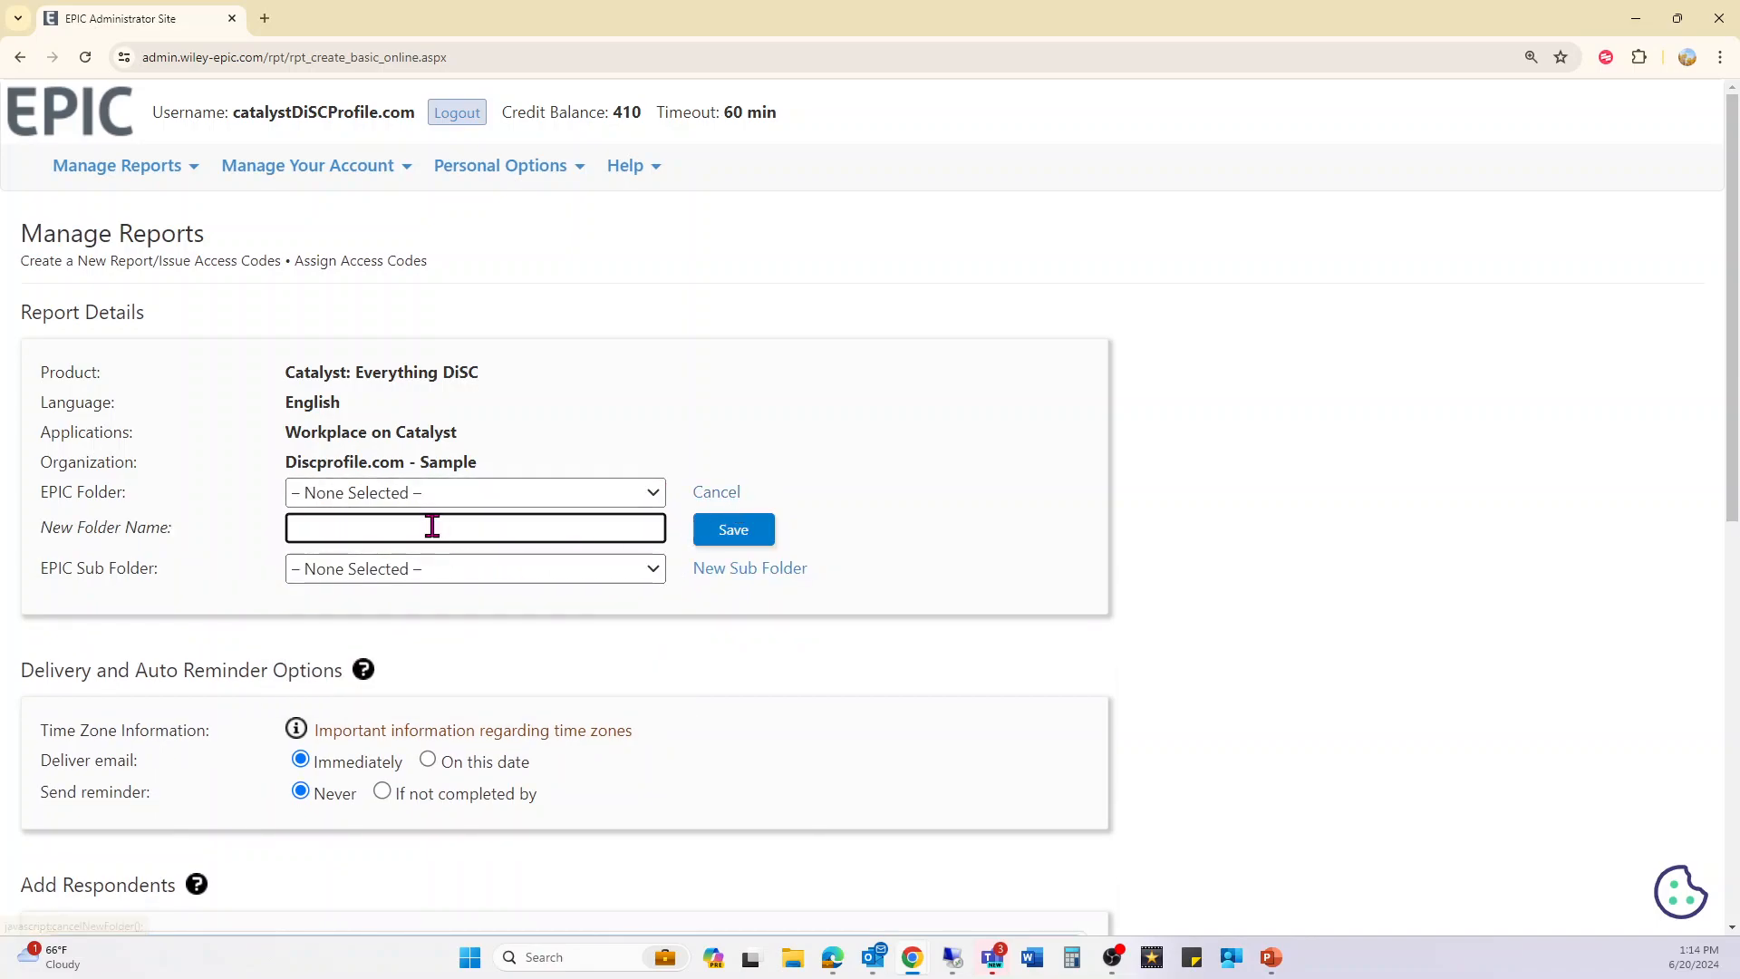
pyautogui.click(745, 494)
pyautogui.click(711, 498)
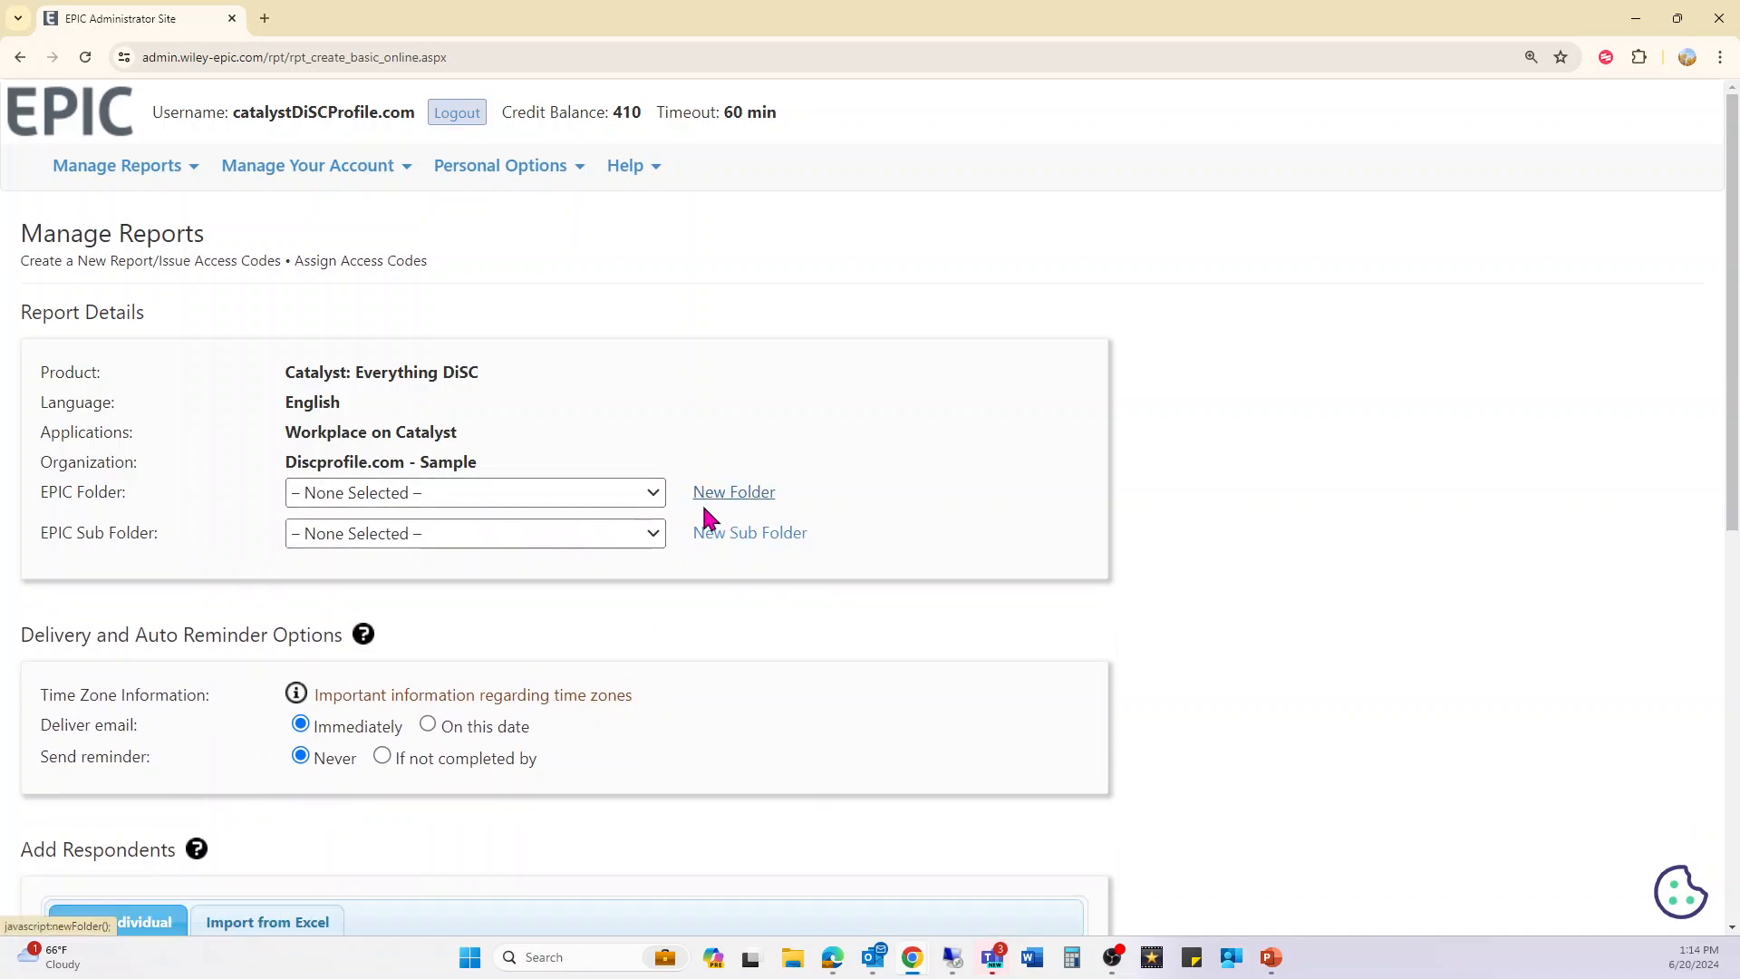
pyautogui.click(651, 493)
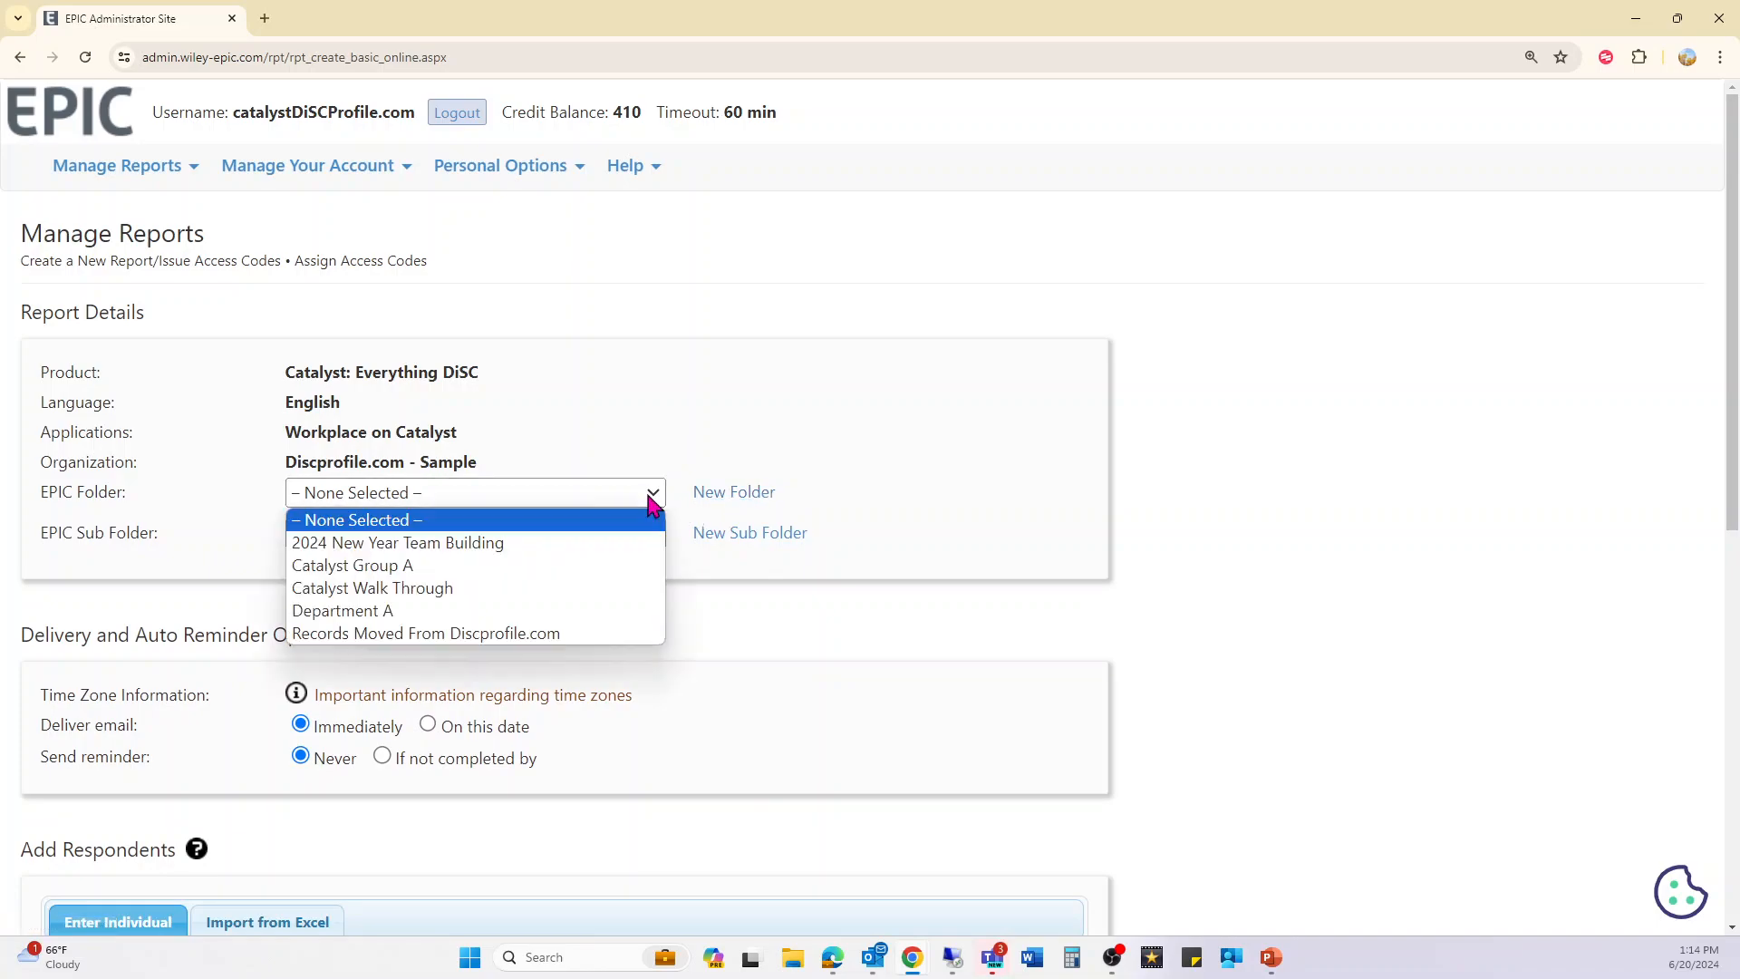
pyautogui.click(524, 569)
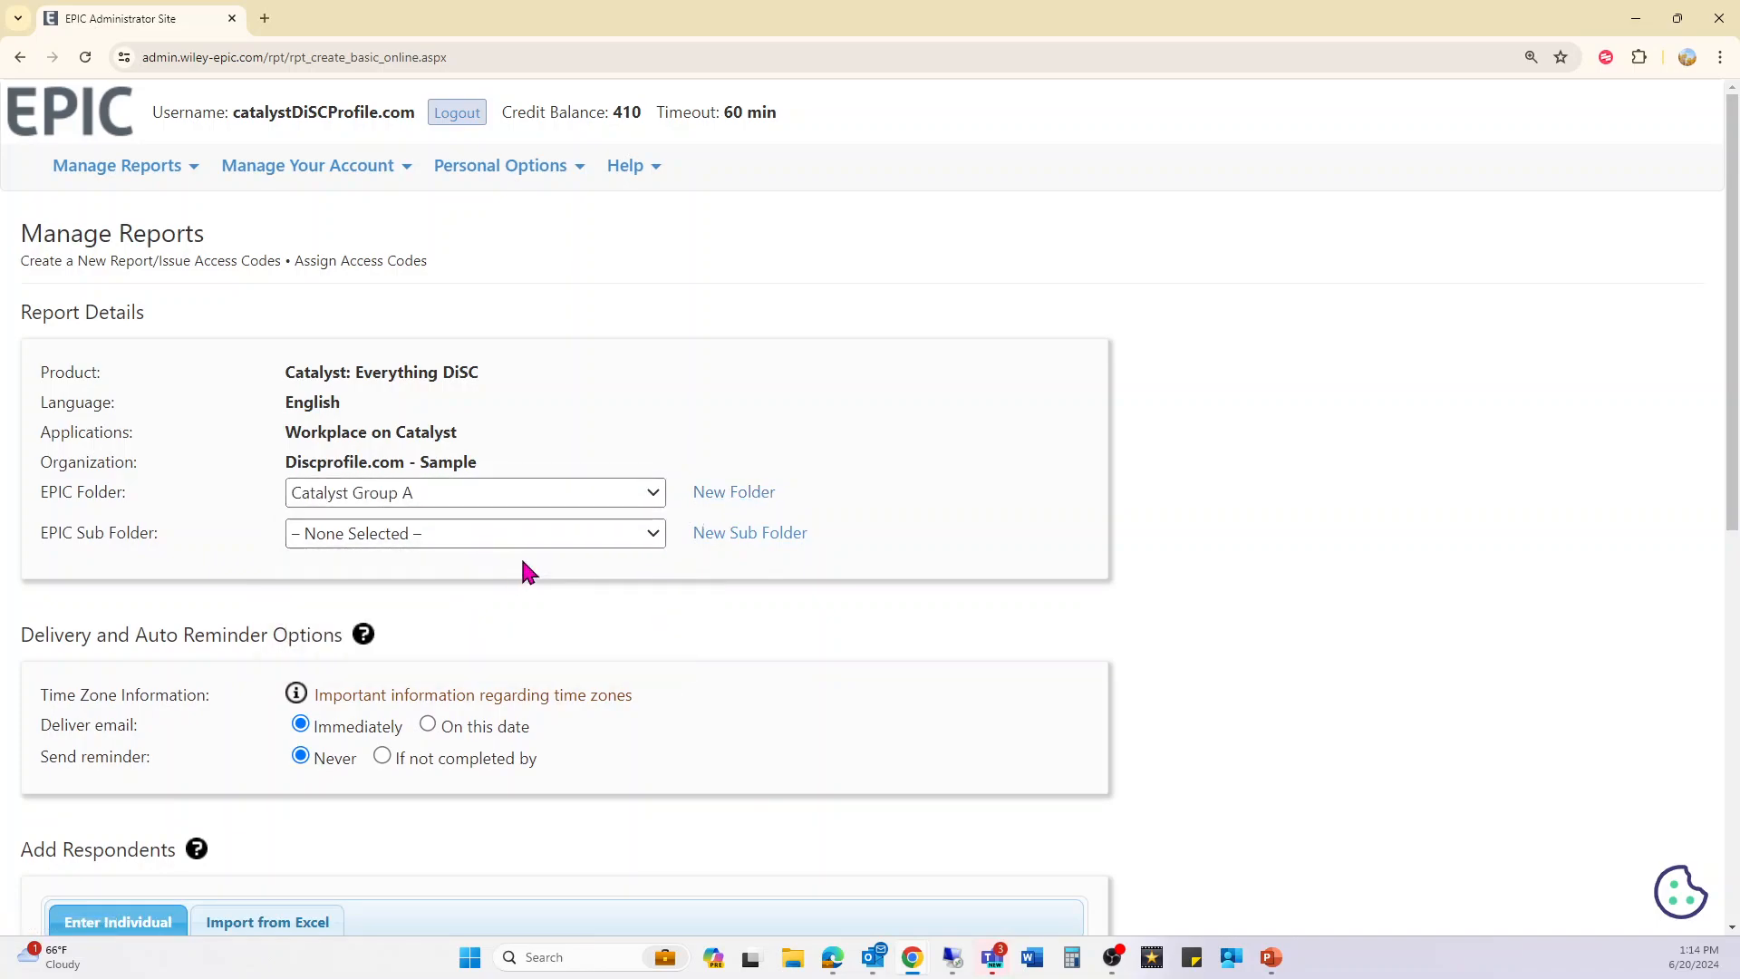
# - Create and save a new sub folder named June 24
pyautogui.click(746, 534)
pyautogui.click(439, 570)
pyautogui.write('June 24')
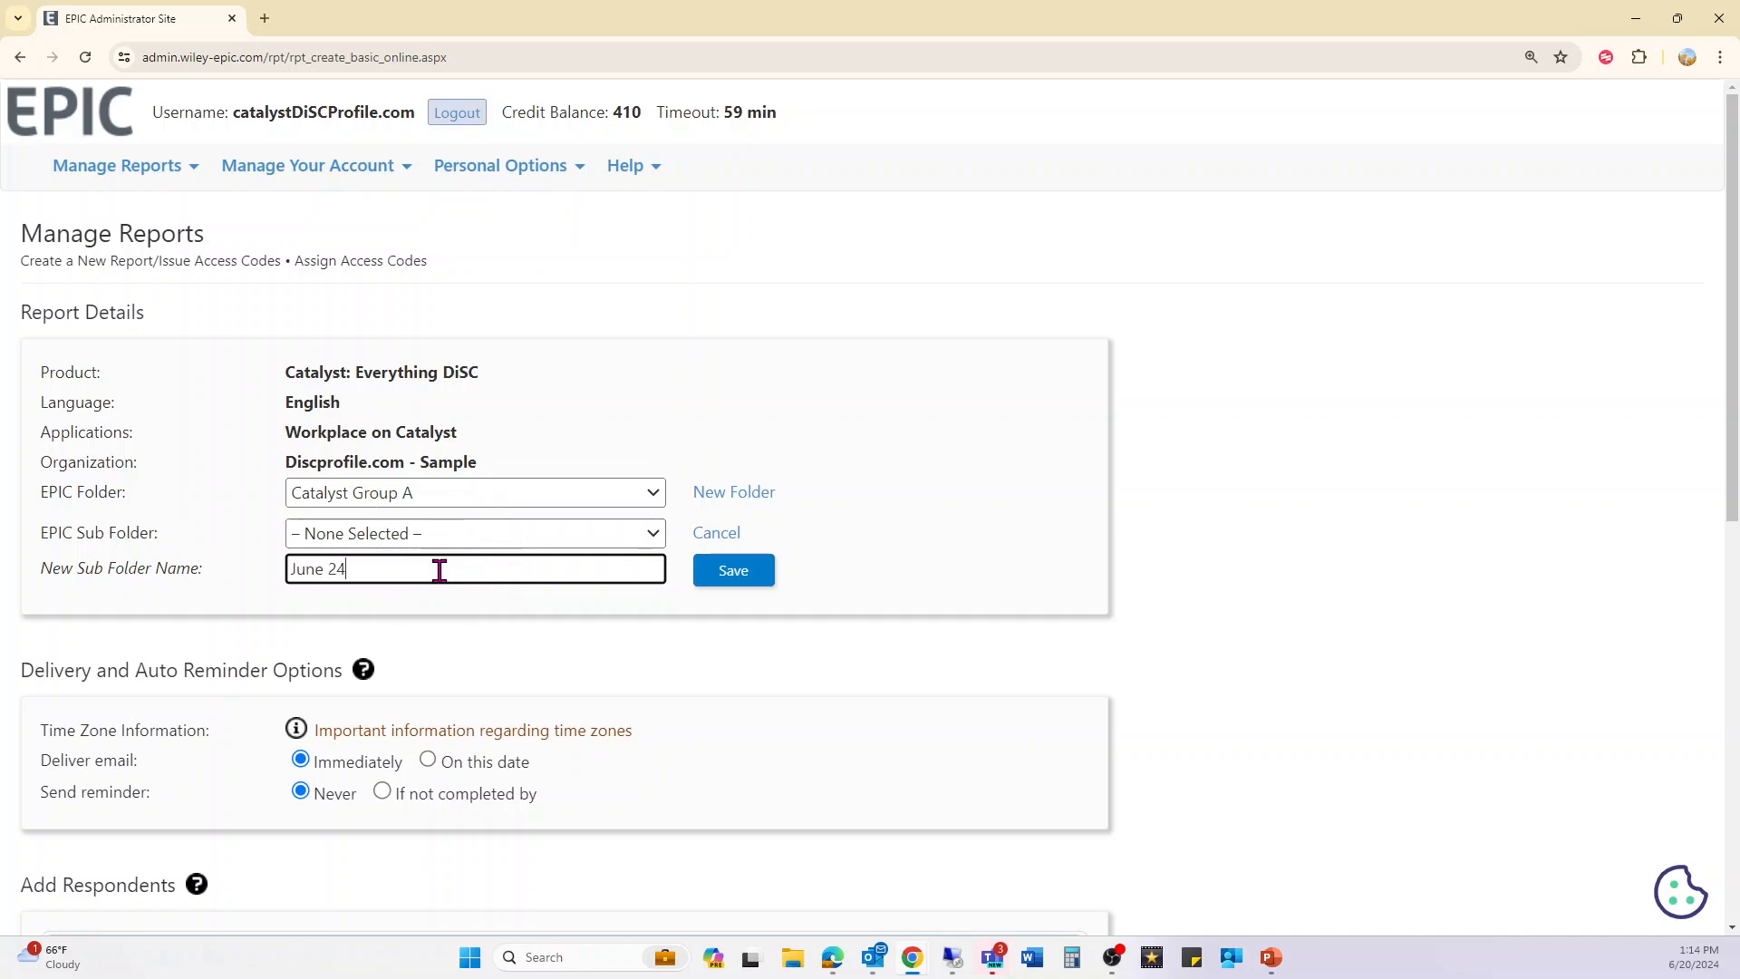
pyautogui.hotkey('ctrl', 'a')
pyautogui.click(756, 571)
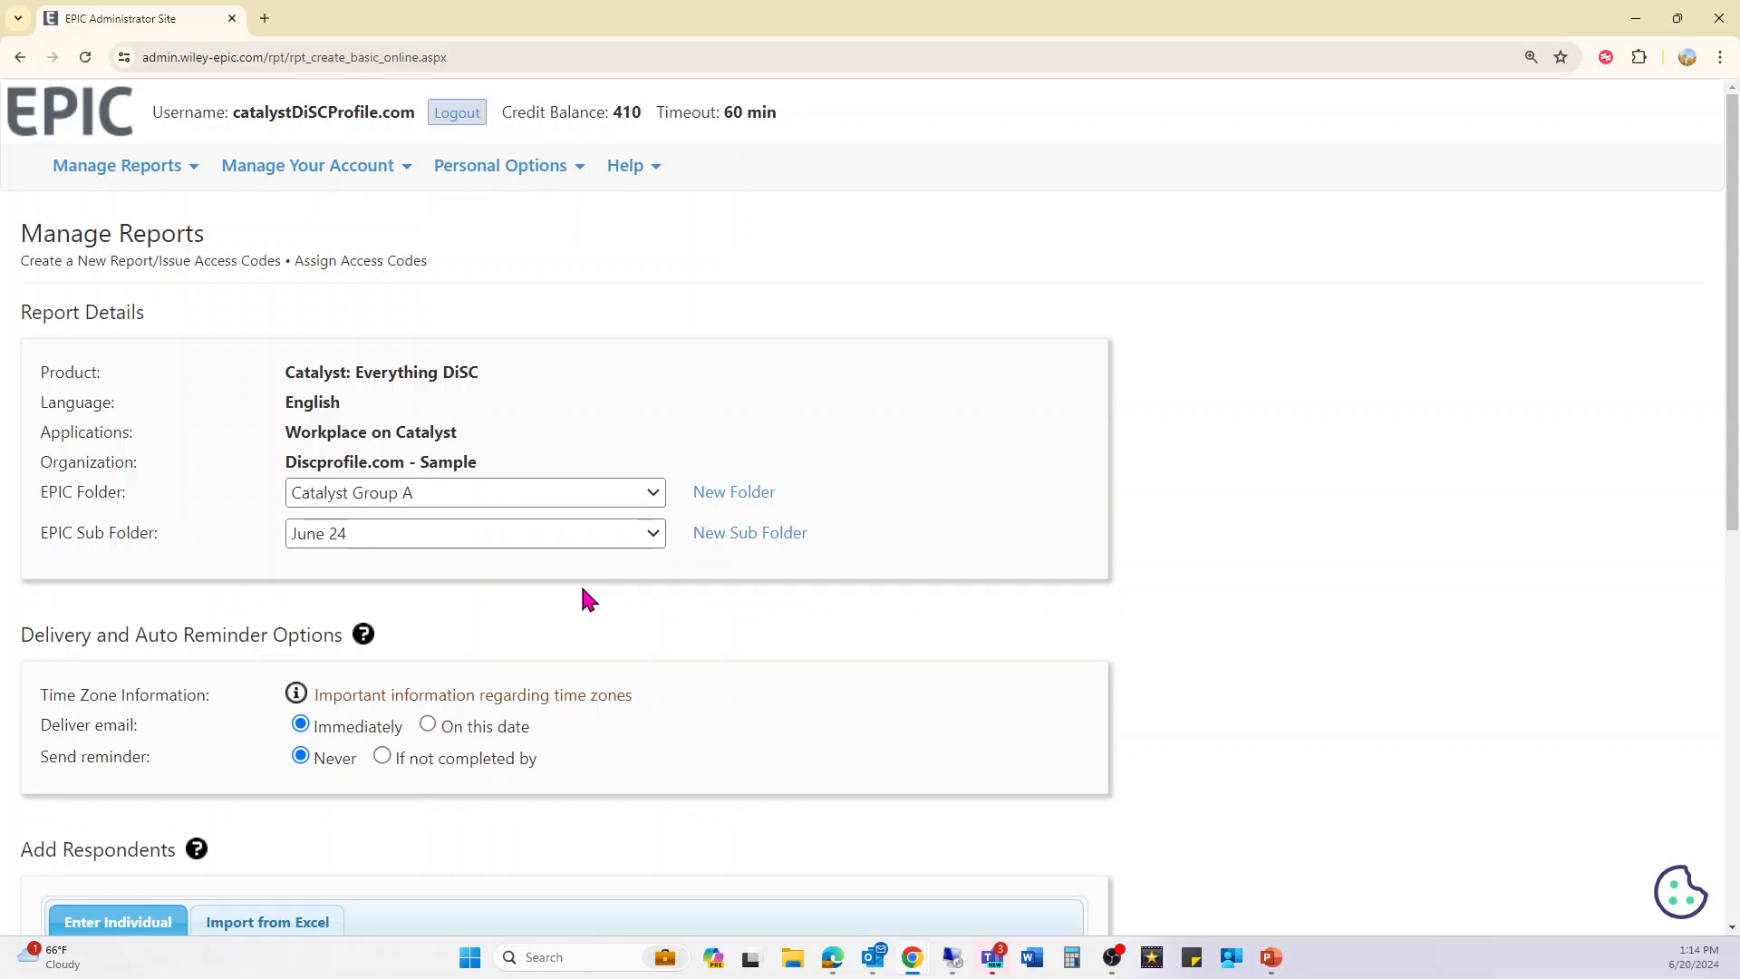
# - Schedule the invitation email for a specific date, 6/20/2024 at 03:15 PM
pyautogui.scroll(-2, 202, 629)
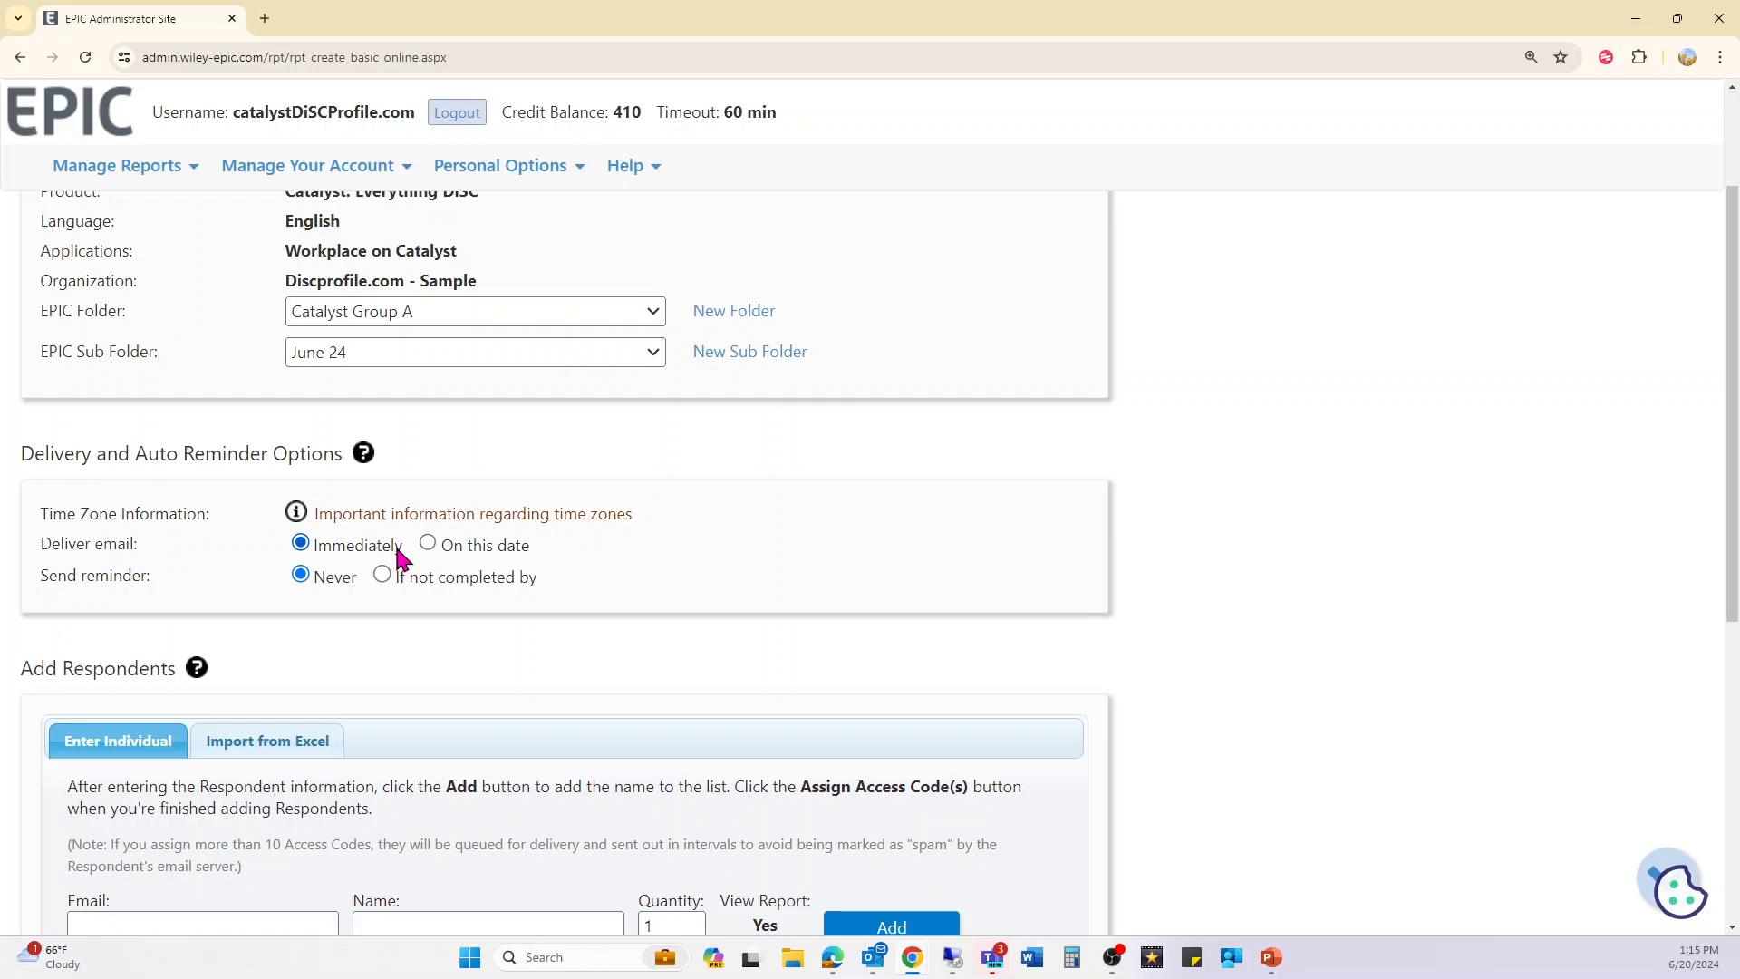
pyautogui.click(498, 547)
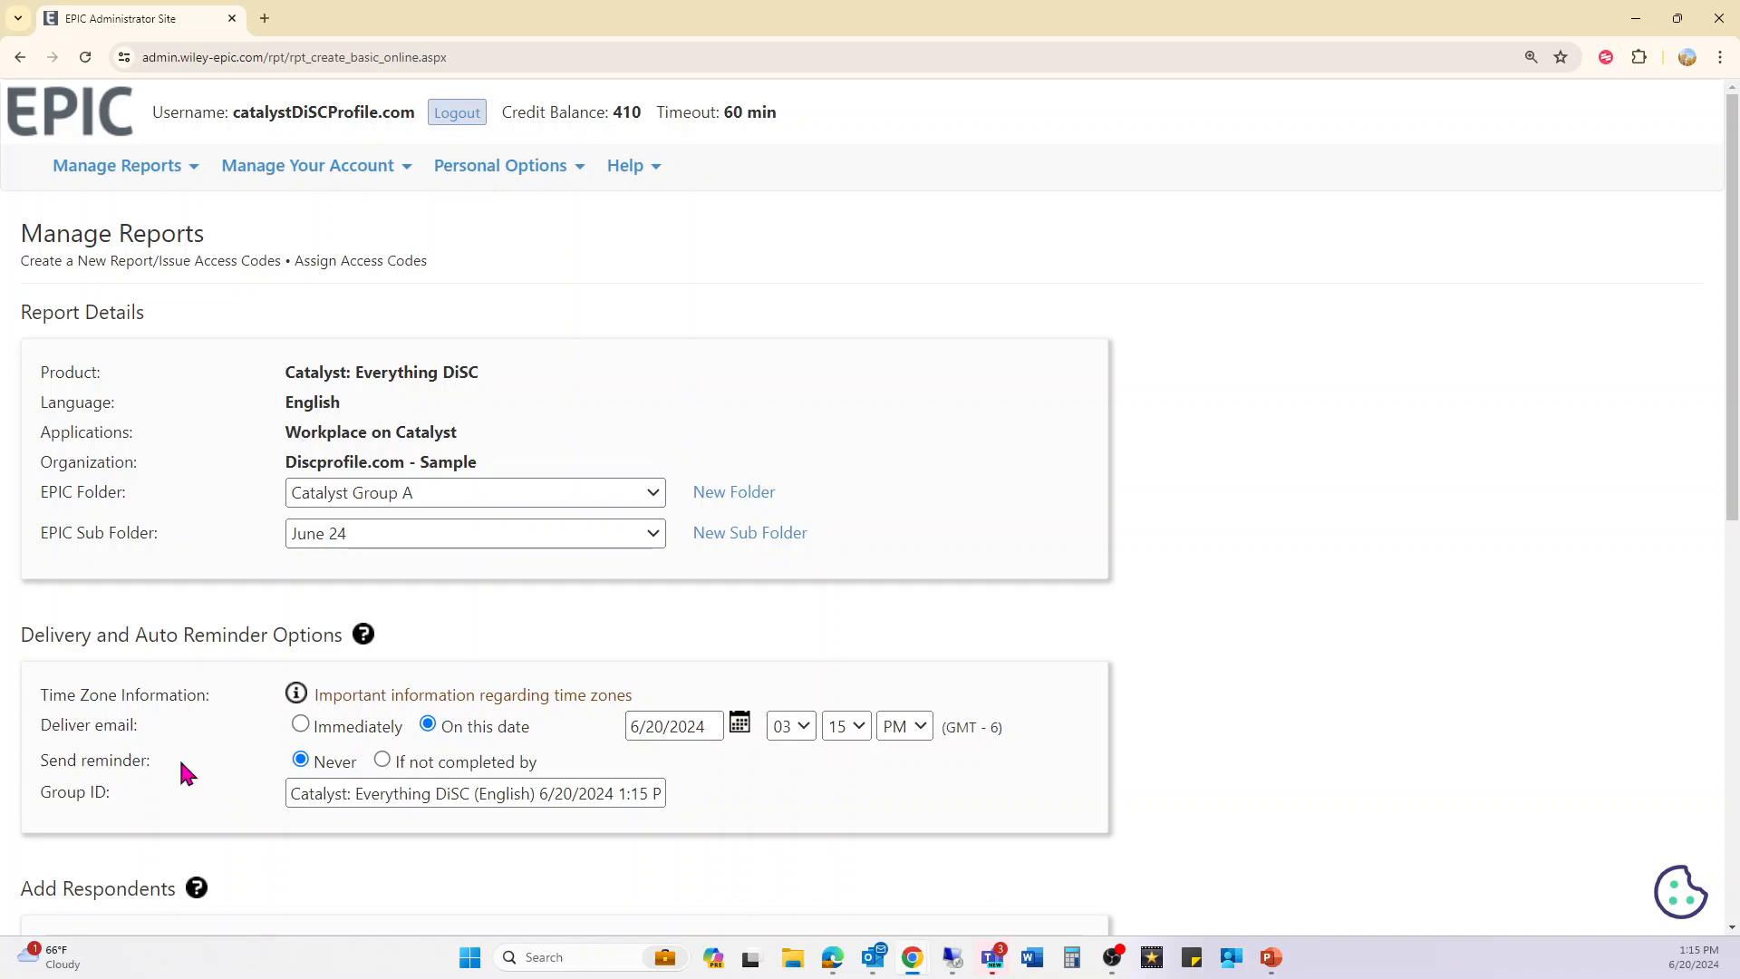
# - Remind non-completers on 7/4/2024 with custom subject '[RESPONDENT NAME] Please Complete by EOD'
pyautogui.click(429, 769)
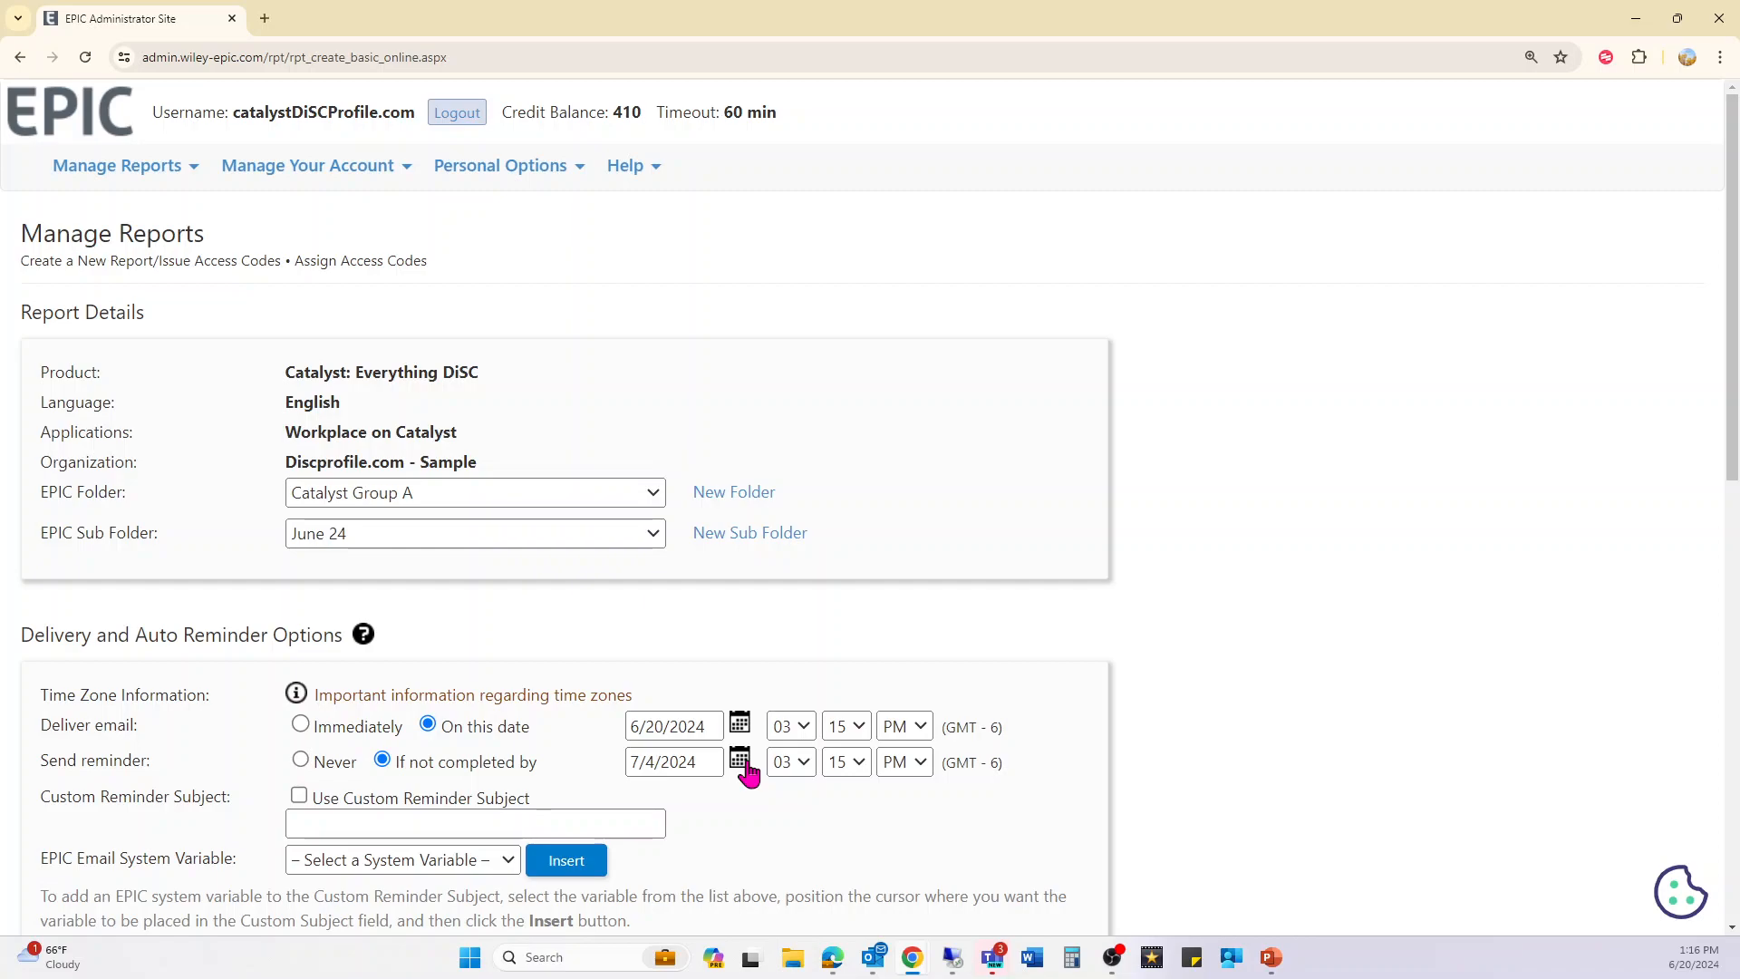
pyautogui.click(385, 806)
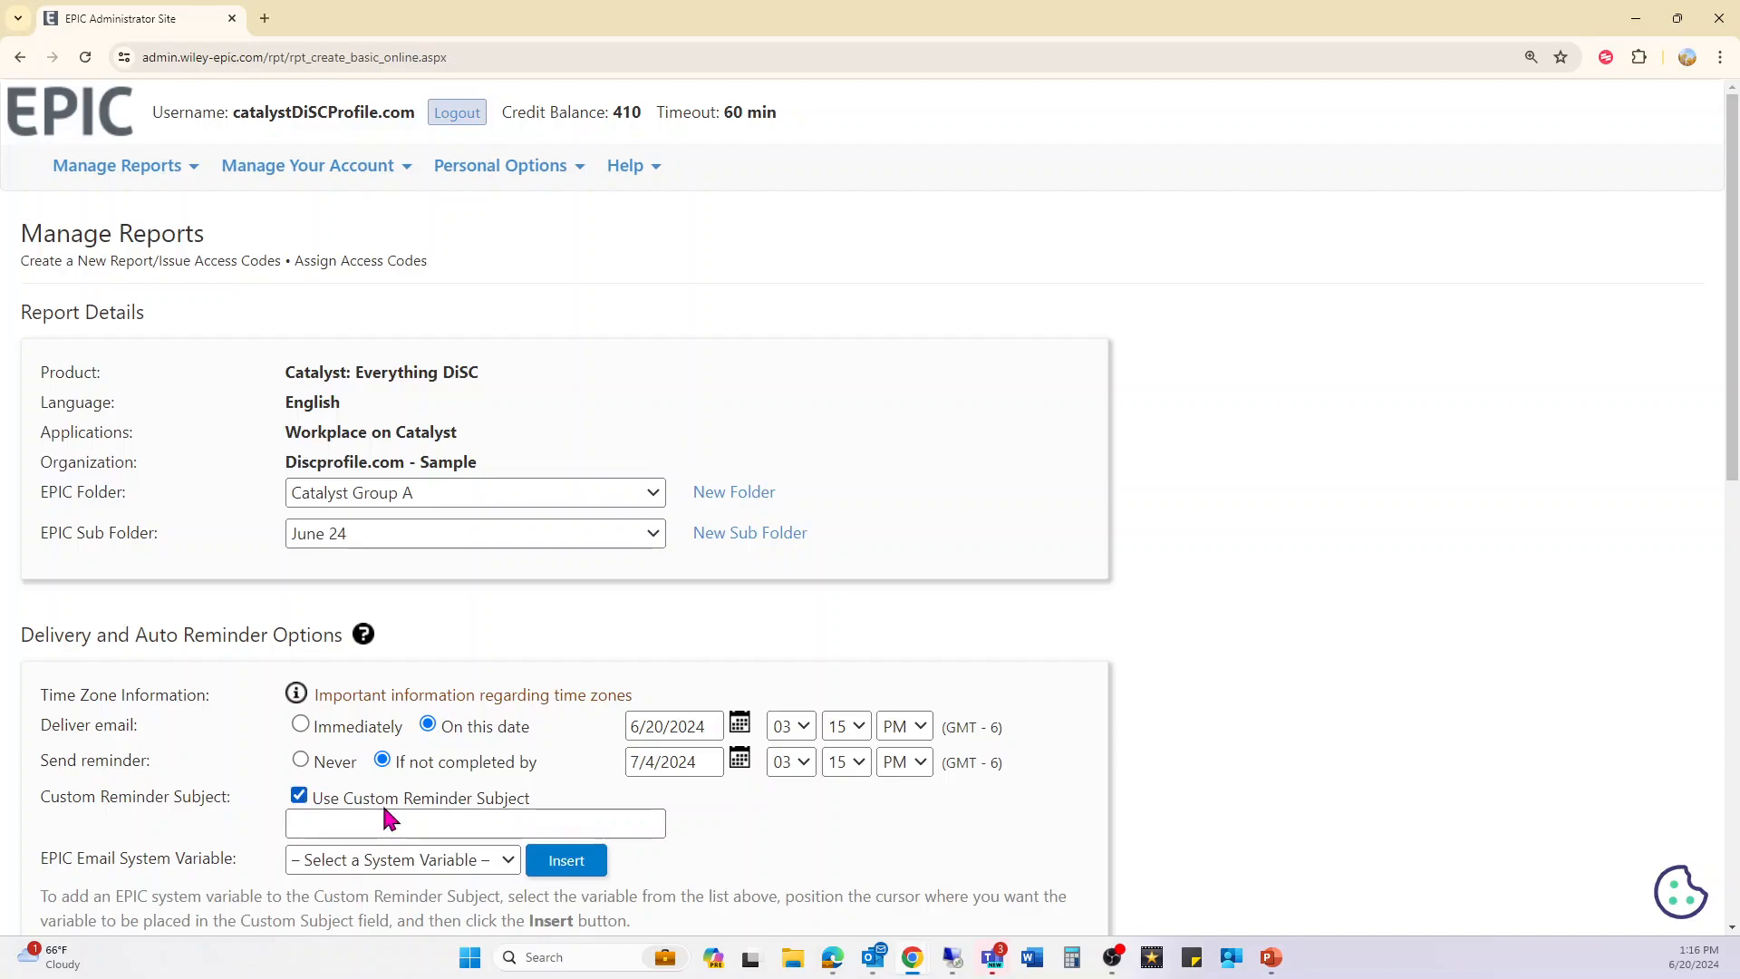
pyautogui.click(385, 821)
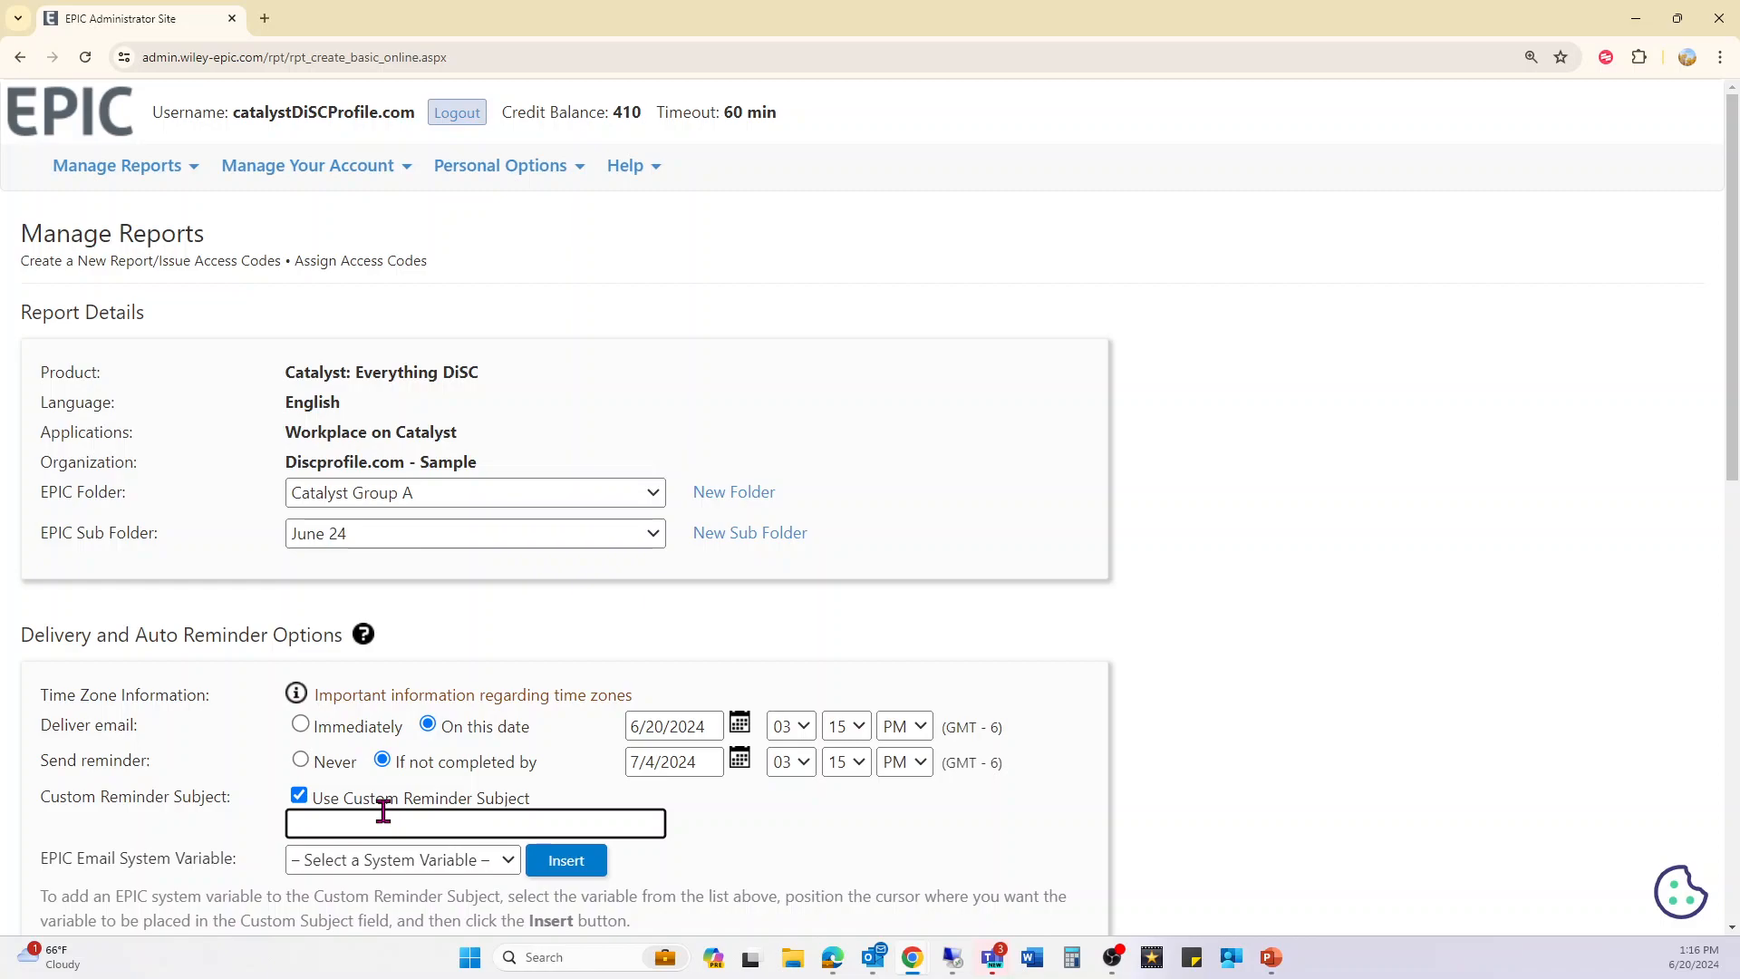
pyautogui.write('[RESPONDENT NAME] Please Complete by EOD')
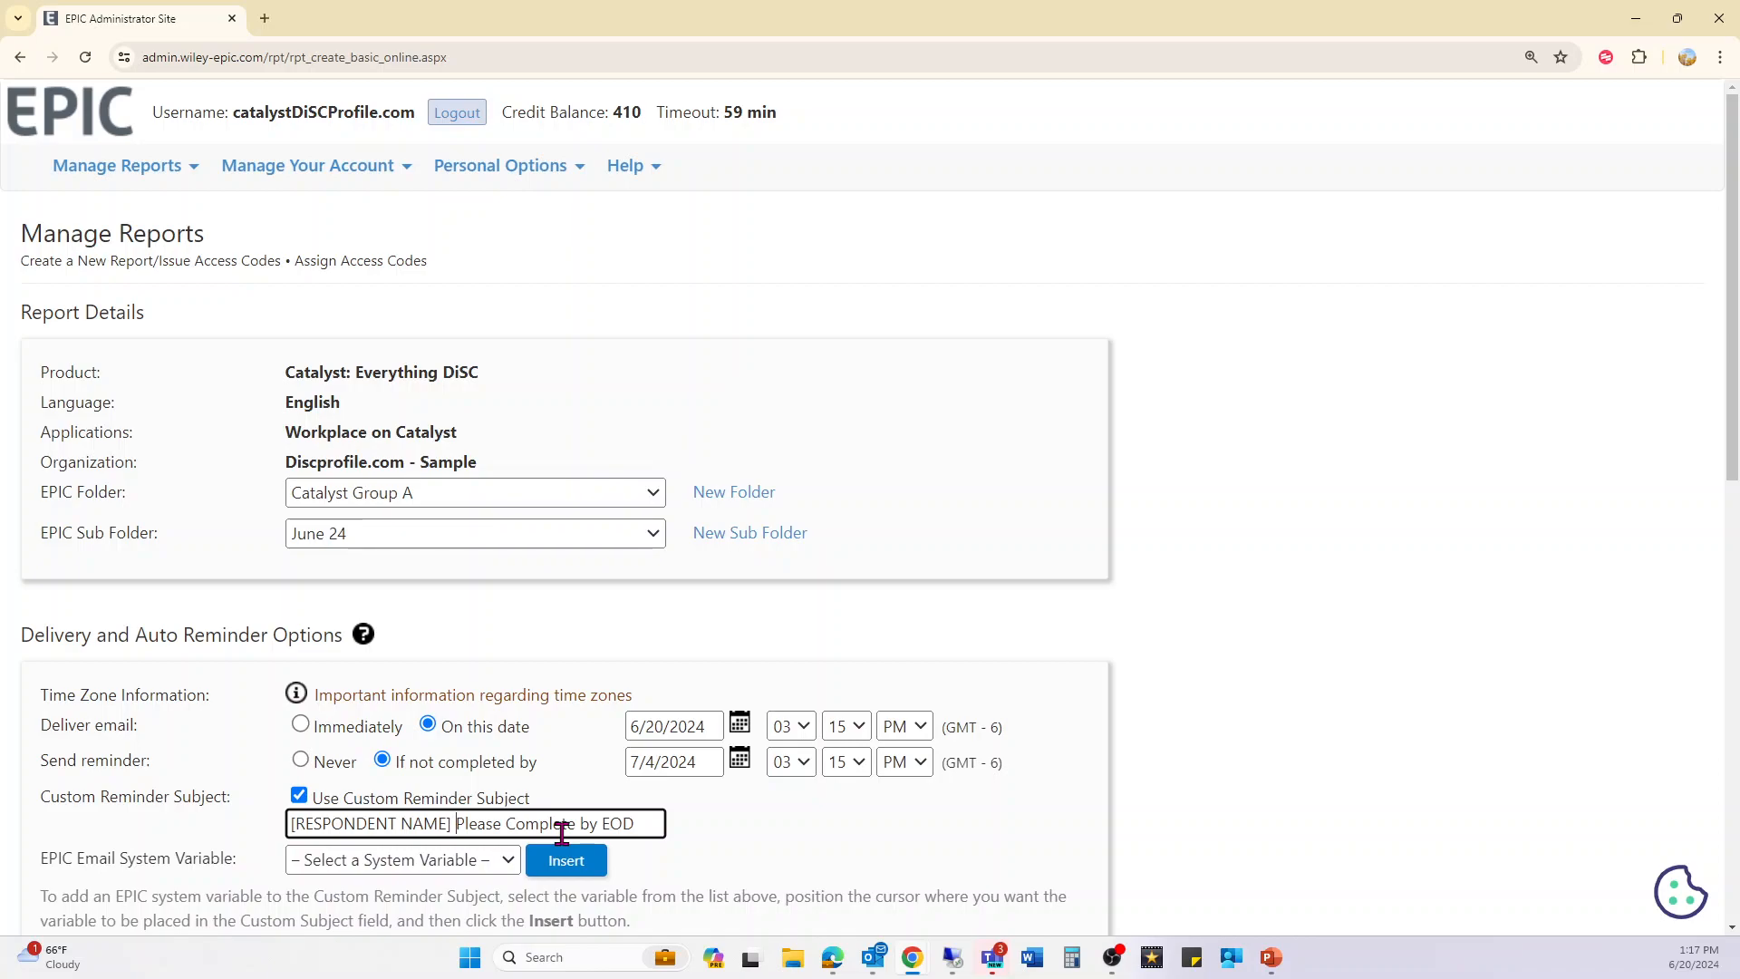
pyautogui.scroll(-1, 736, 867)
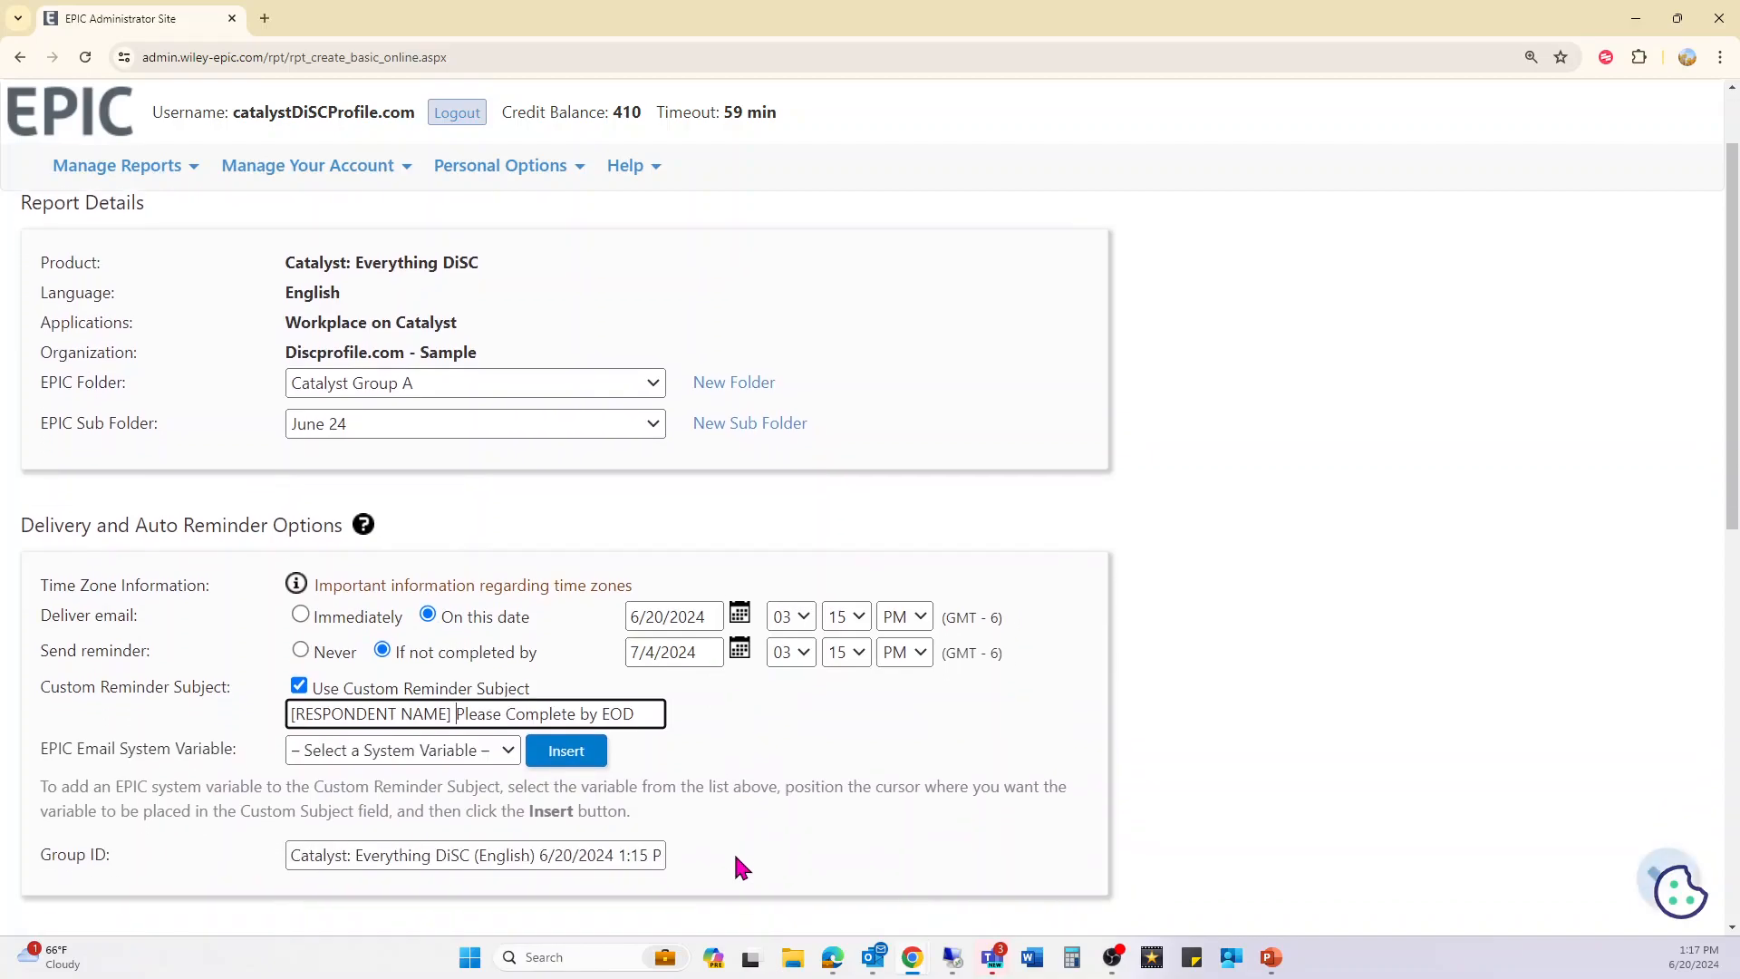
pyautogui.scroll(-2, 736, 867)
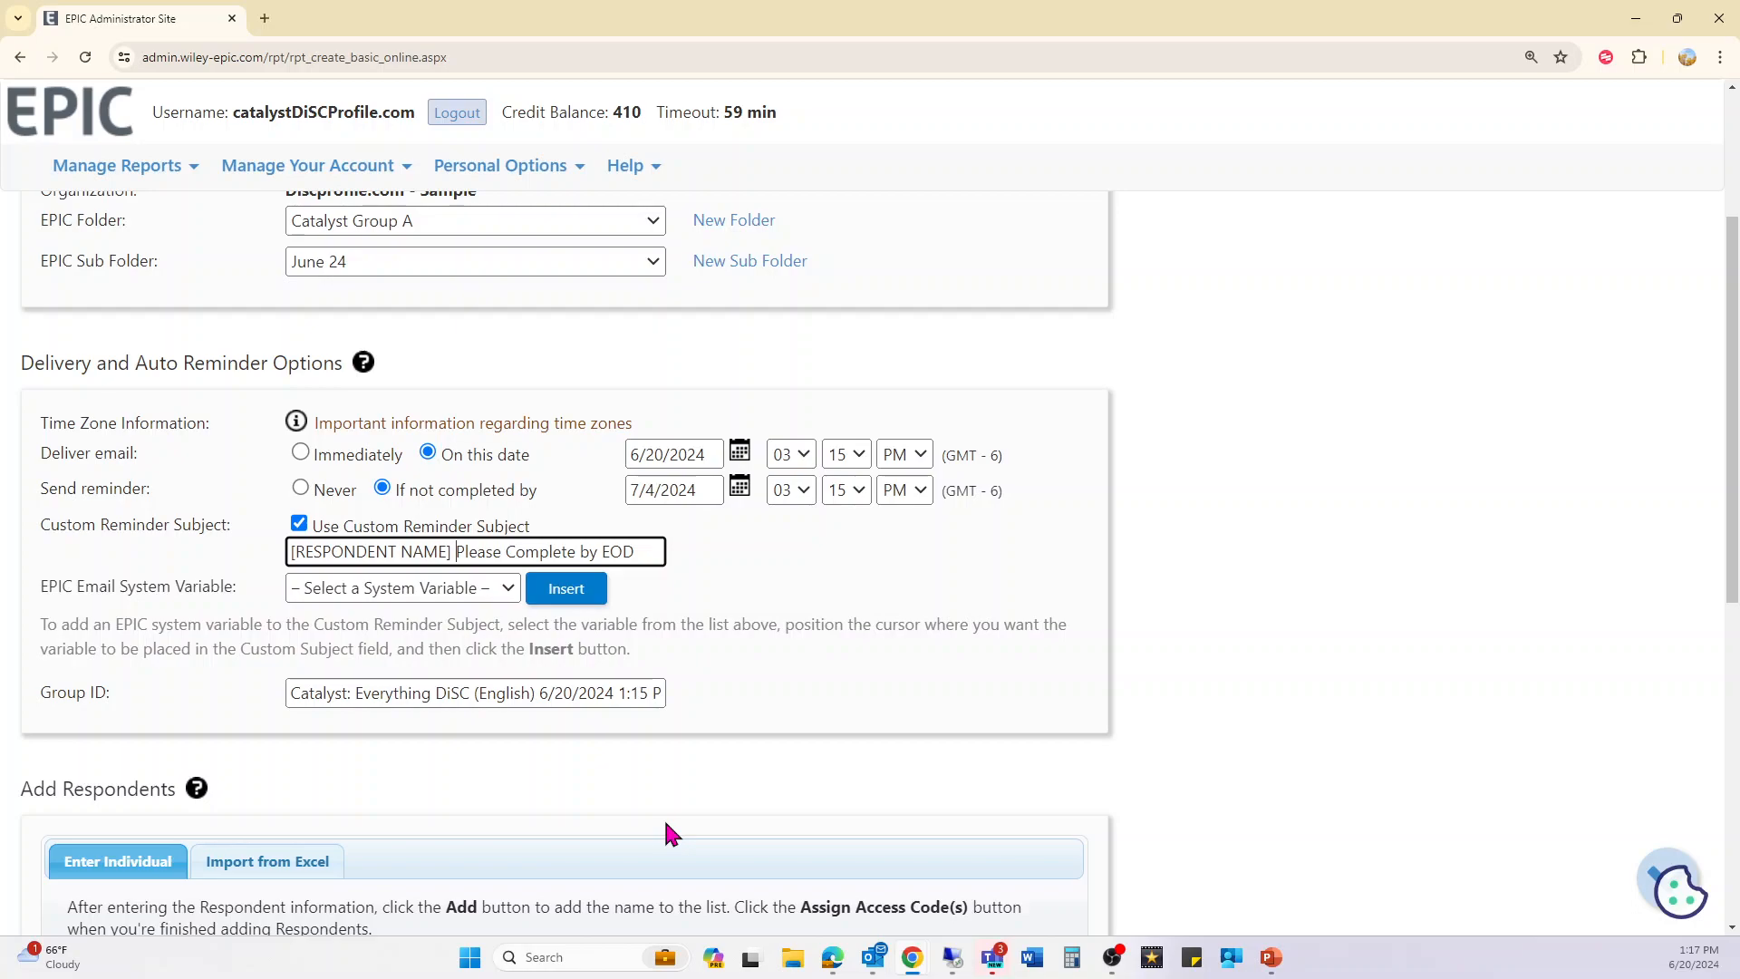
# - Add one test respondent's e-mail address and name, giving quantity 1 and 15 credits
pyautogui.scroll(-4, 668, 827)
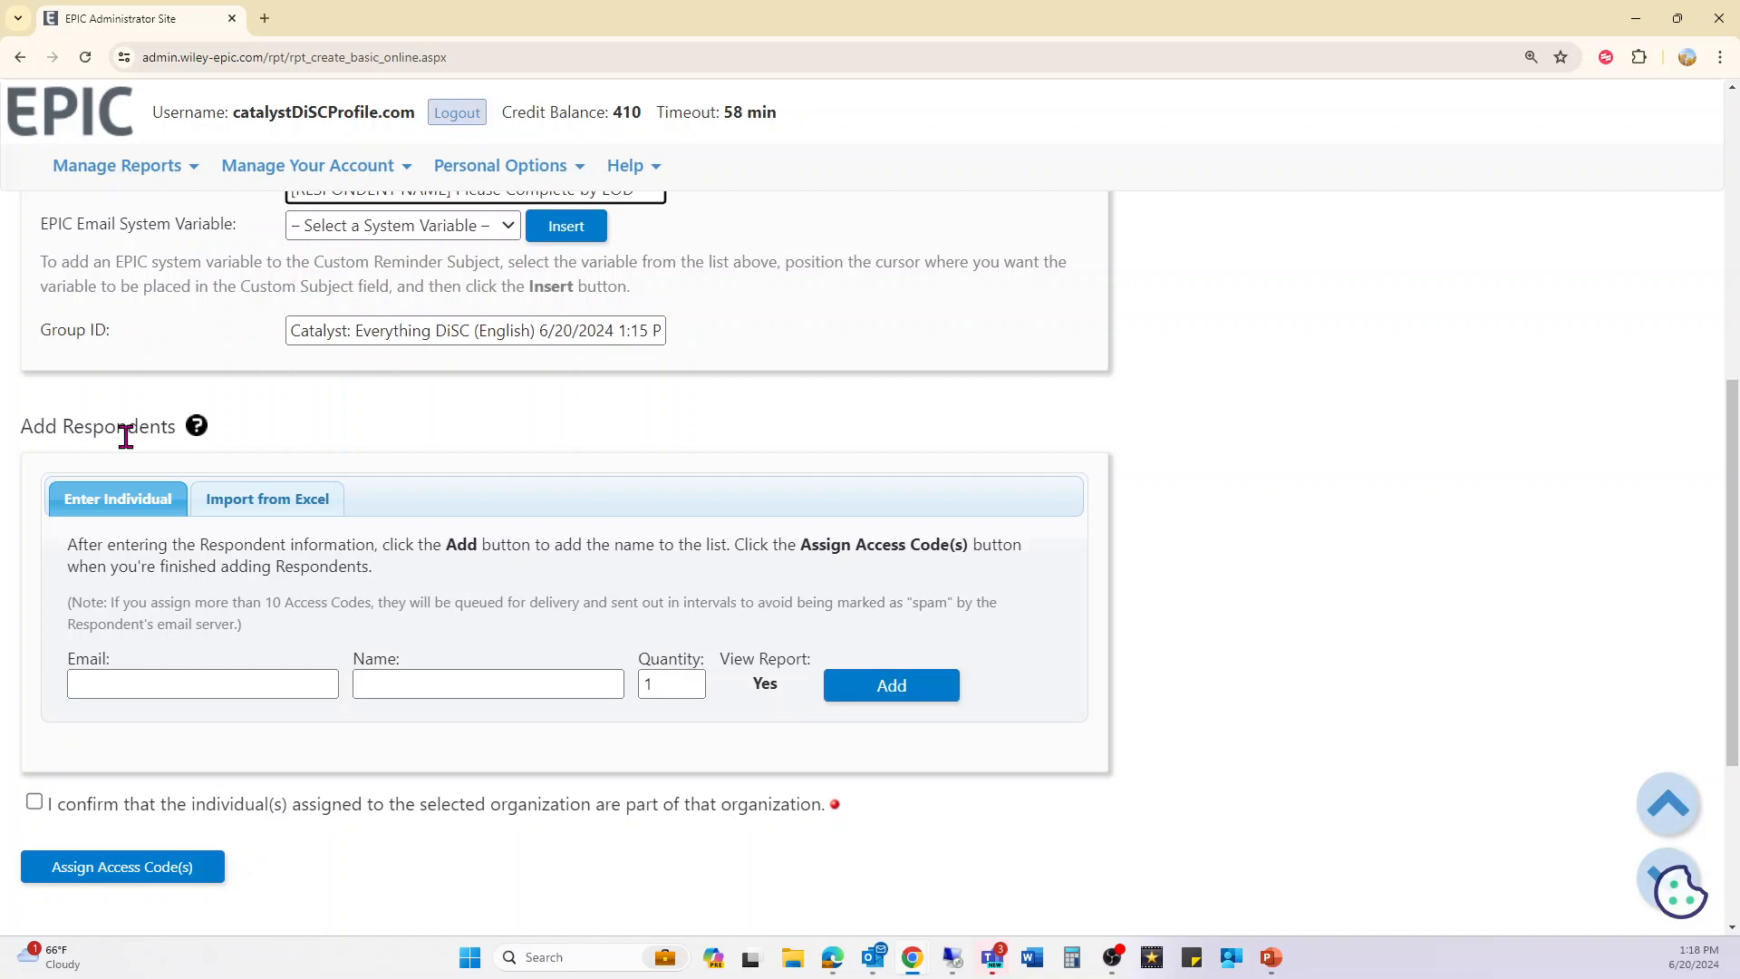
pyautogui.click(177, 672)
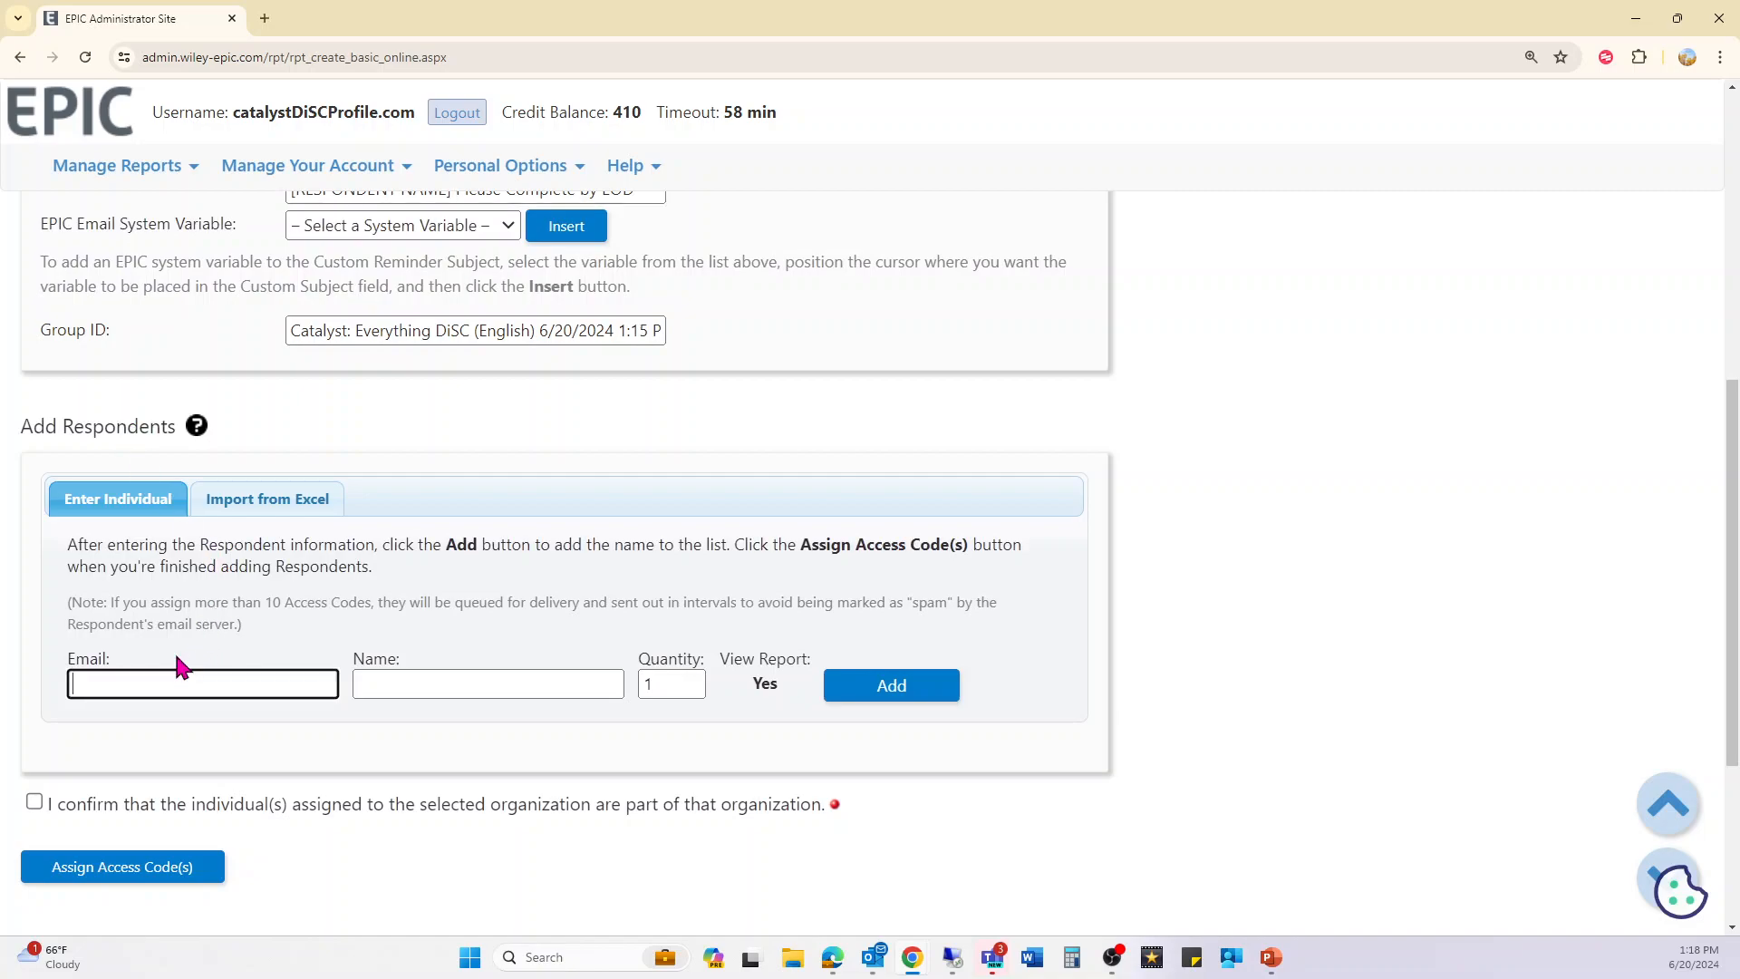
pyautogui.press('Tab')
pyautogui.write('Amy- Test')
pyautogui.press('Tab')
pyautogui.press('Tab')
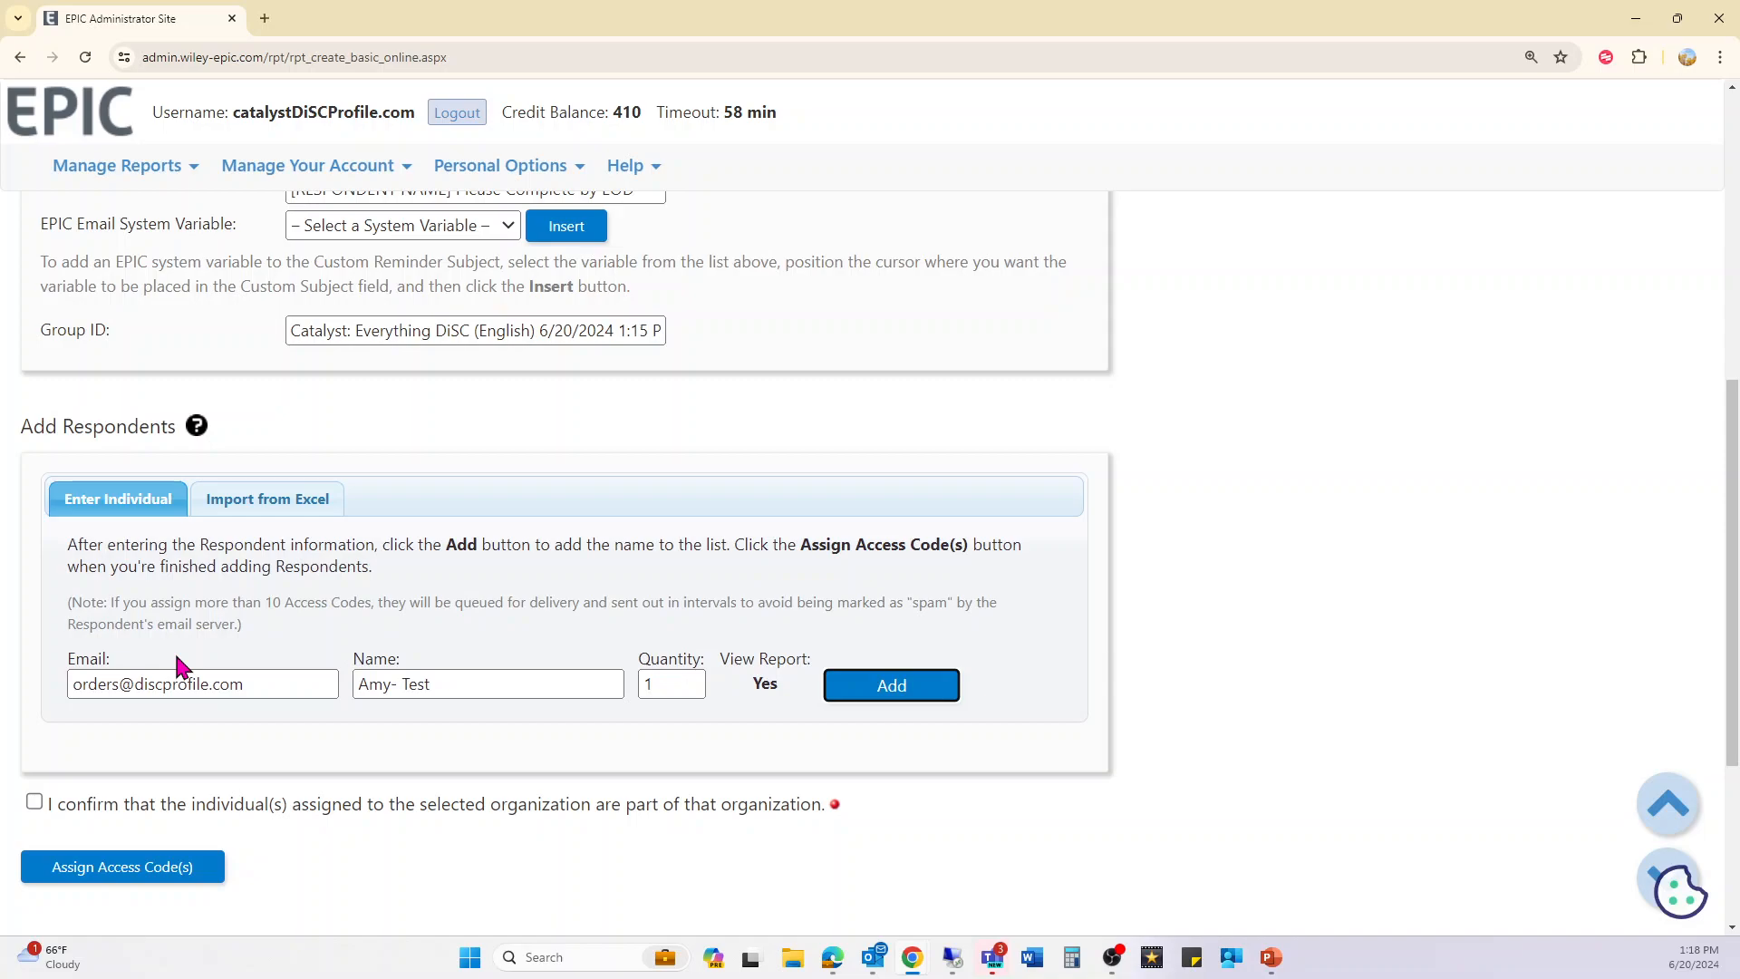
pyautogui.click(888, 692)
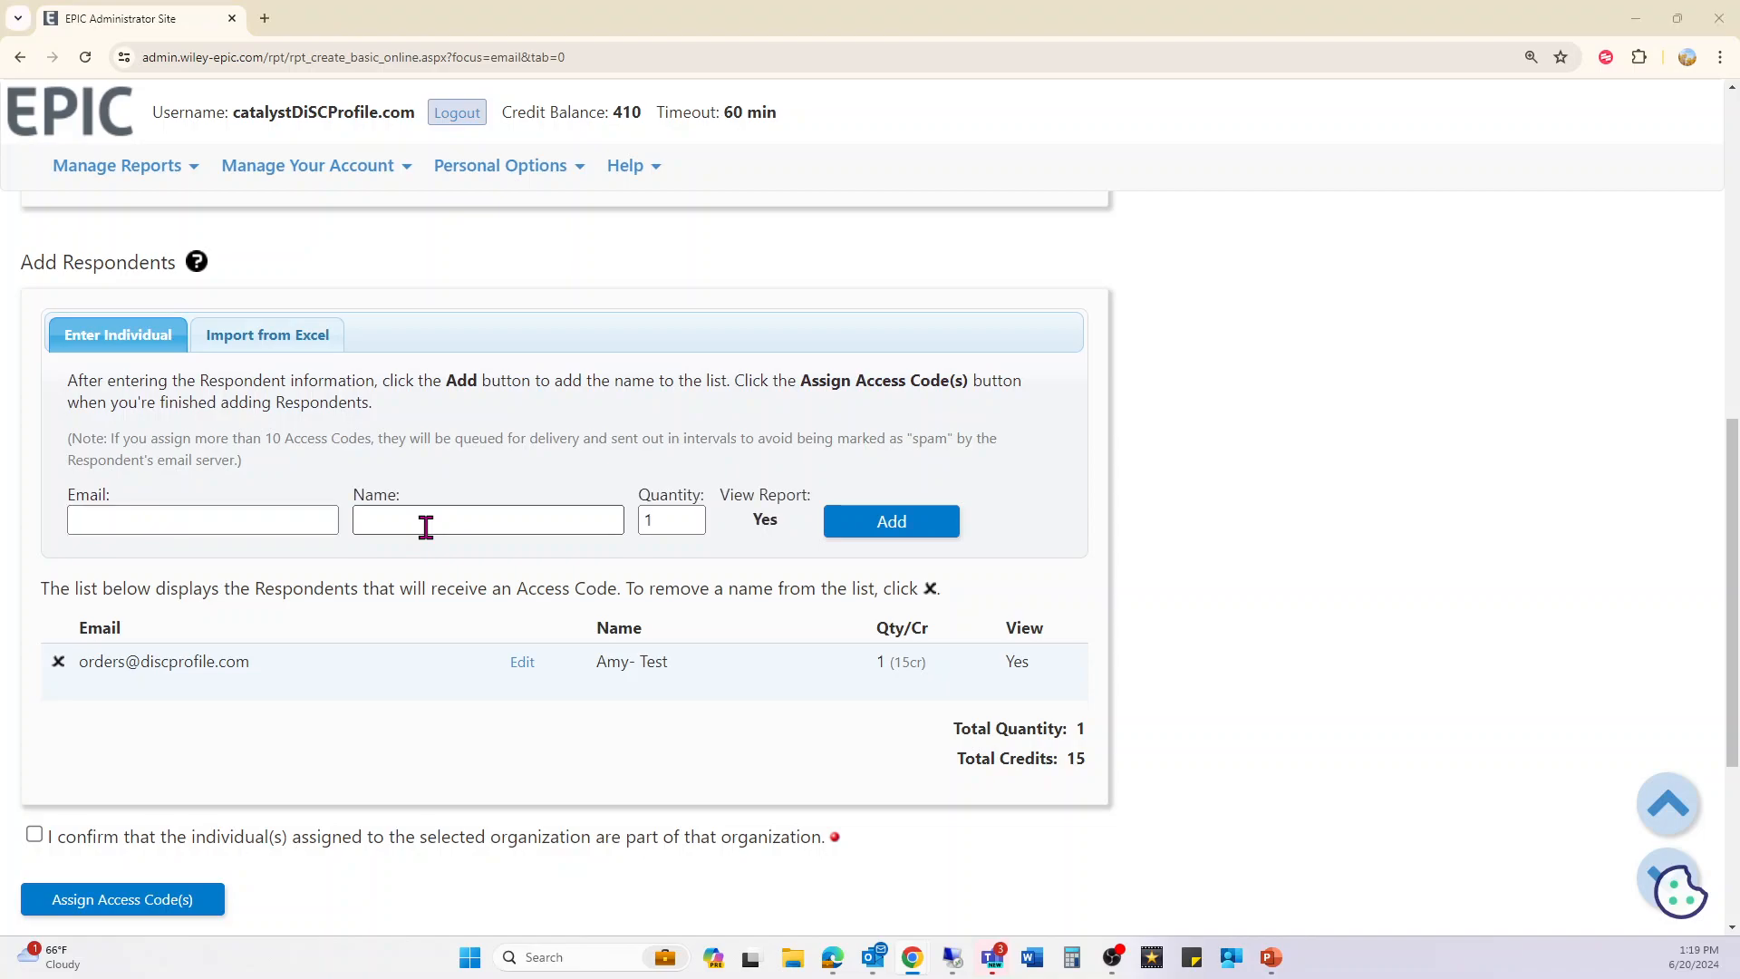
# - Download the respondent import template from the Import from Excel tab
pyautogui.click(270, 337)
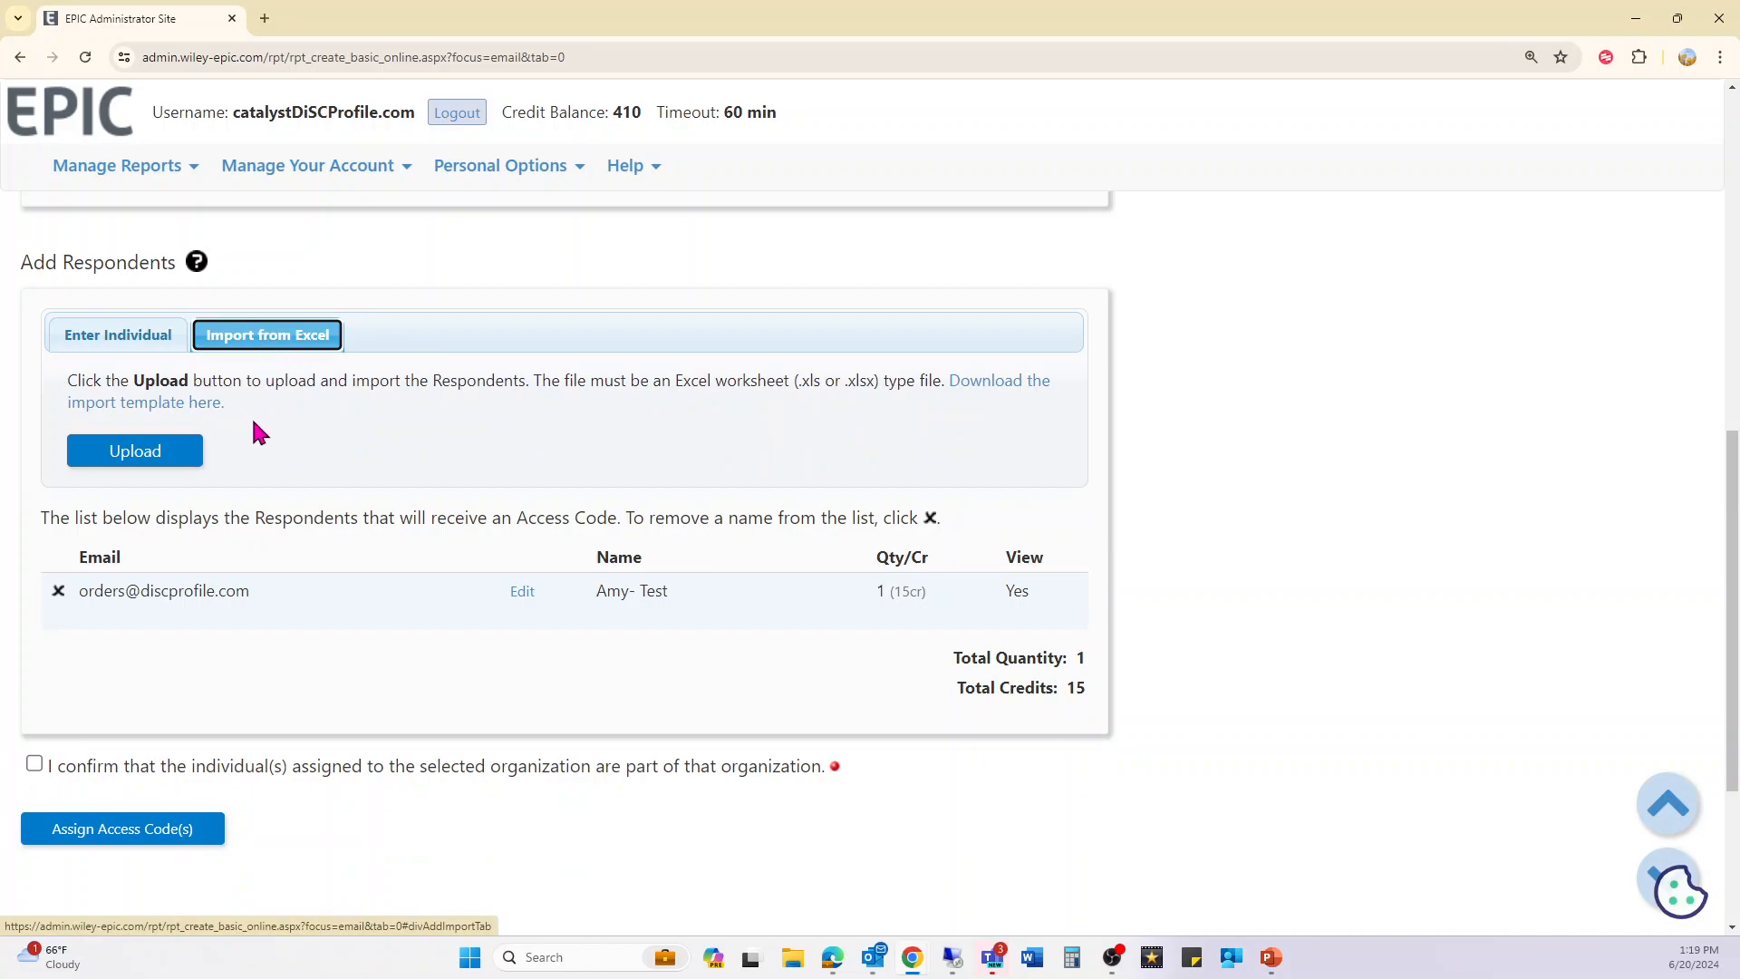
pyautogui.click(204, 405)
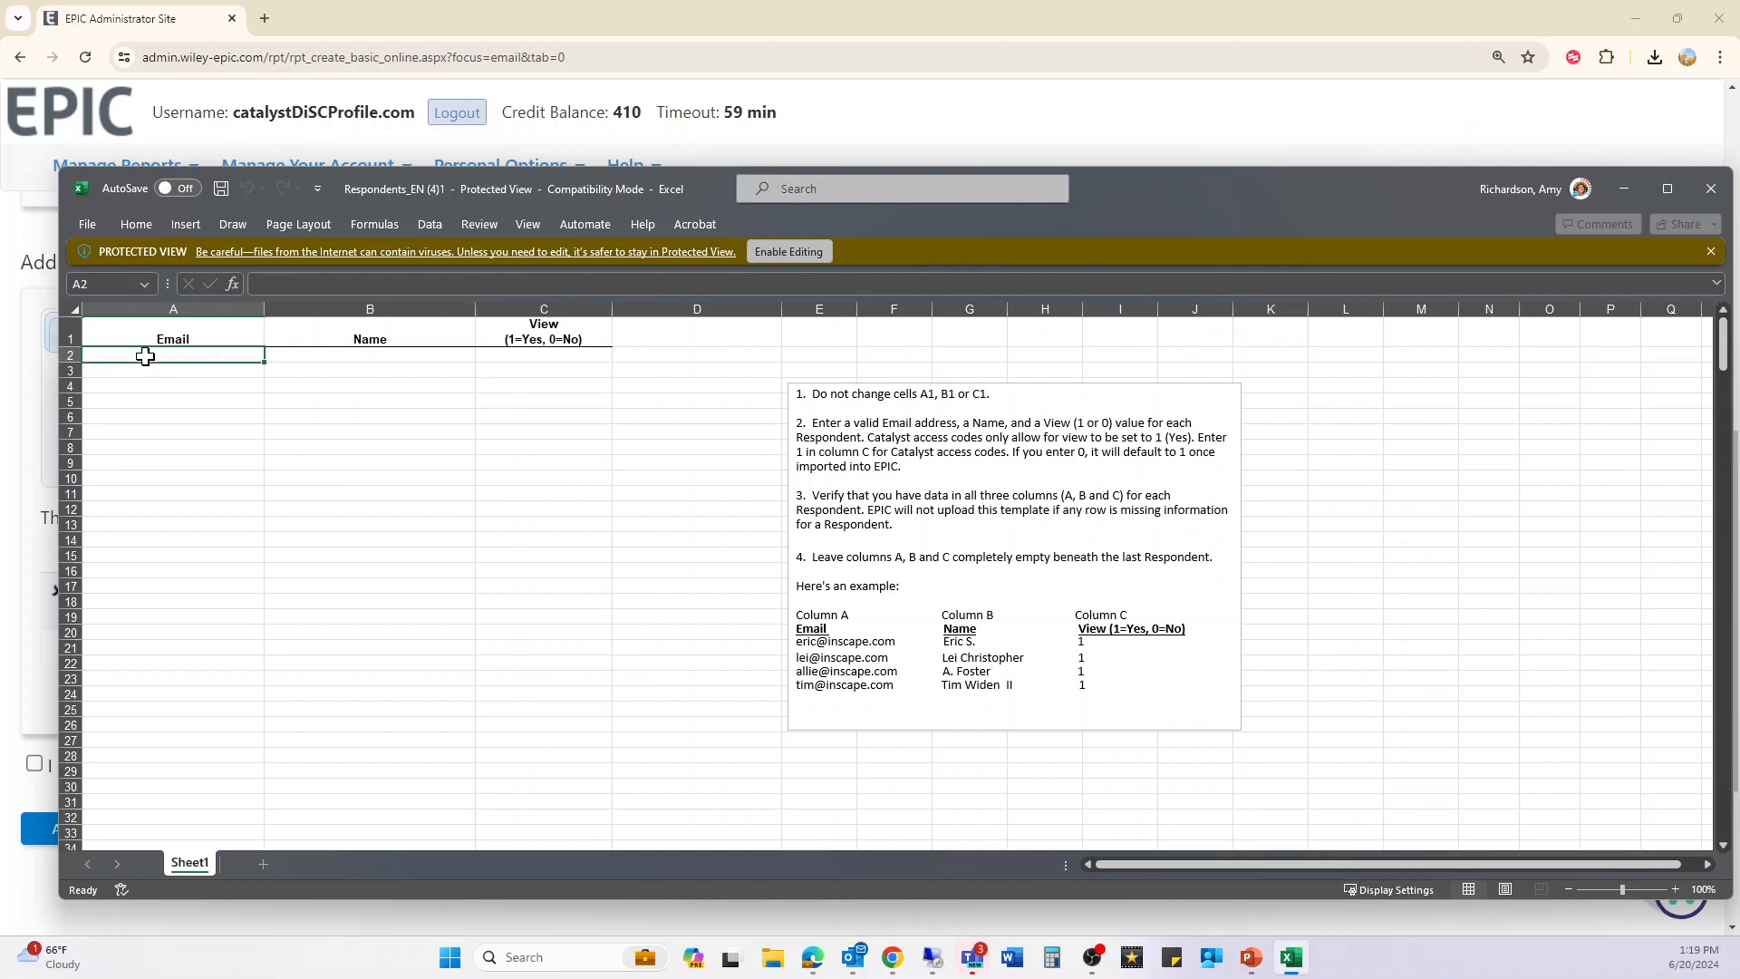
# - Review the View, Email and Name columns of the respondent import template, then close the workbook
pyautogui.click(538, 356)
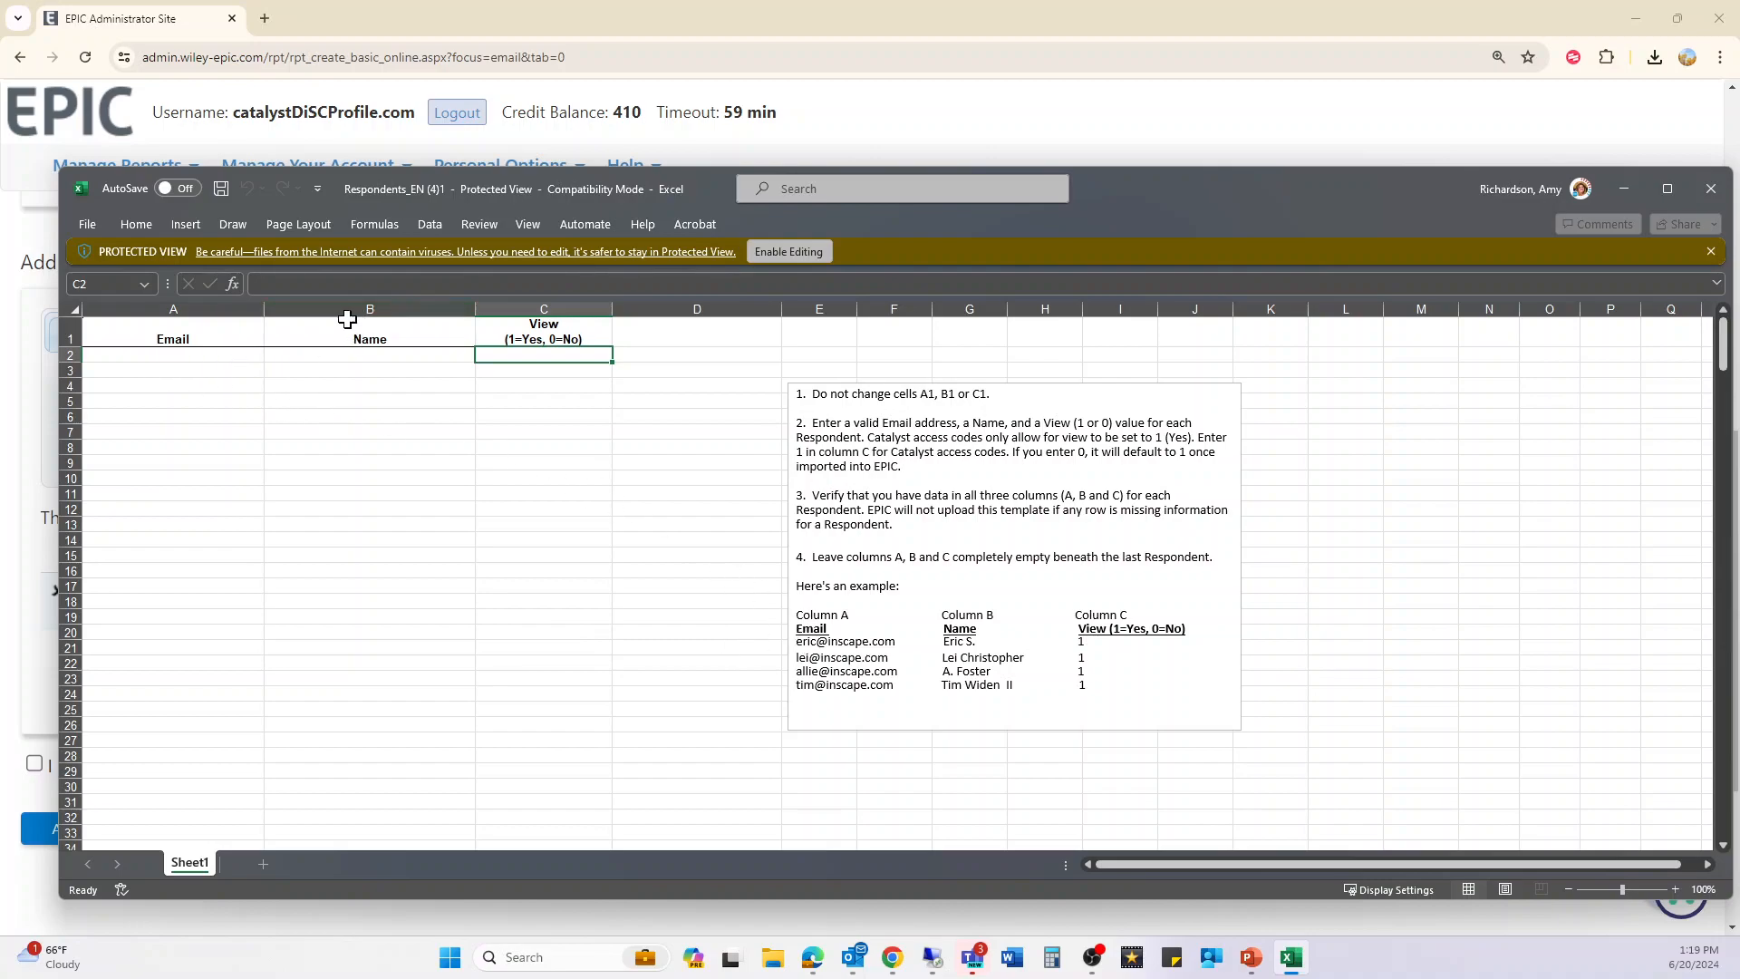
pyautogui.click(222, 361)
pyautogui.click(302, 355)
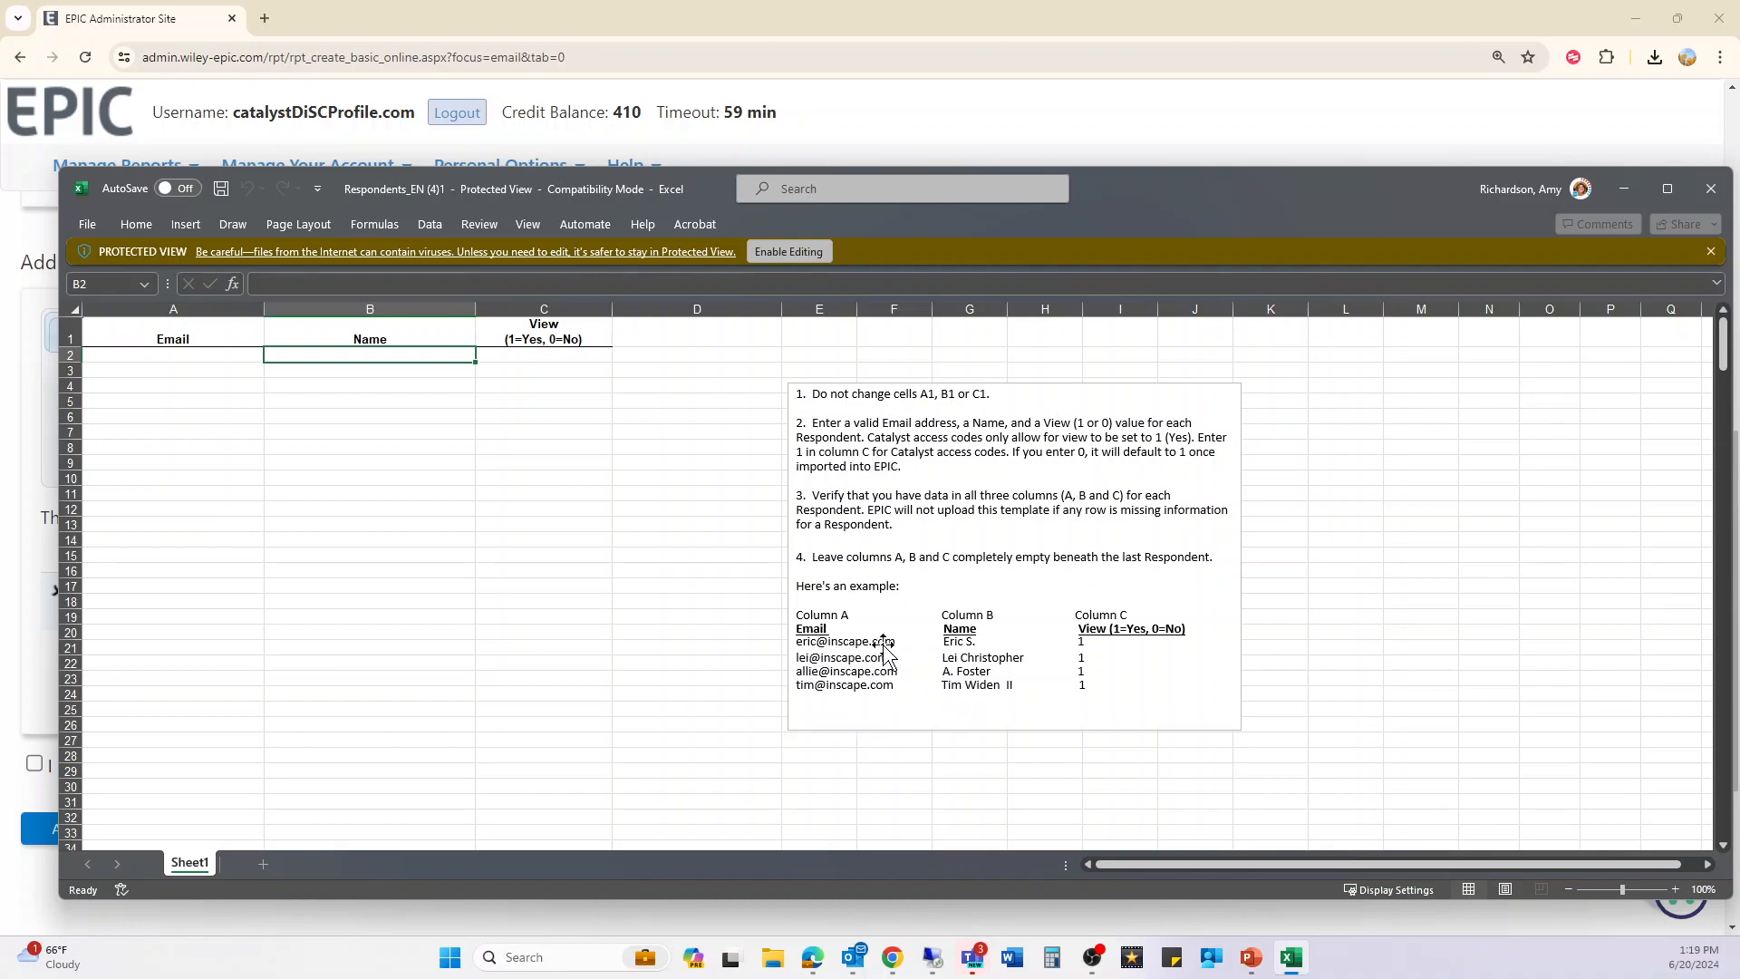
pyautogui.scroll(-3, 347, 600)
pyautogui.scroll(3, 347, 600)
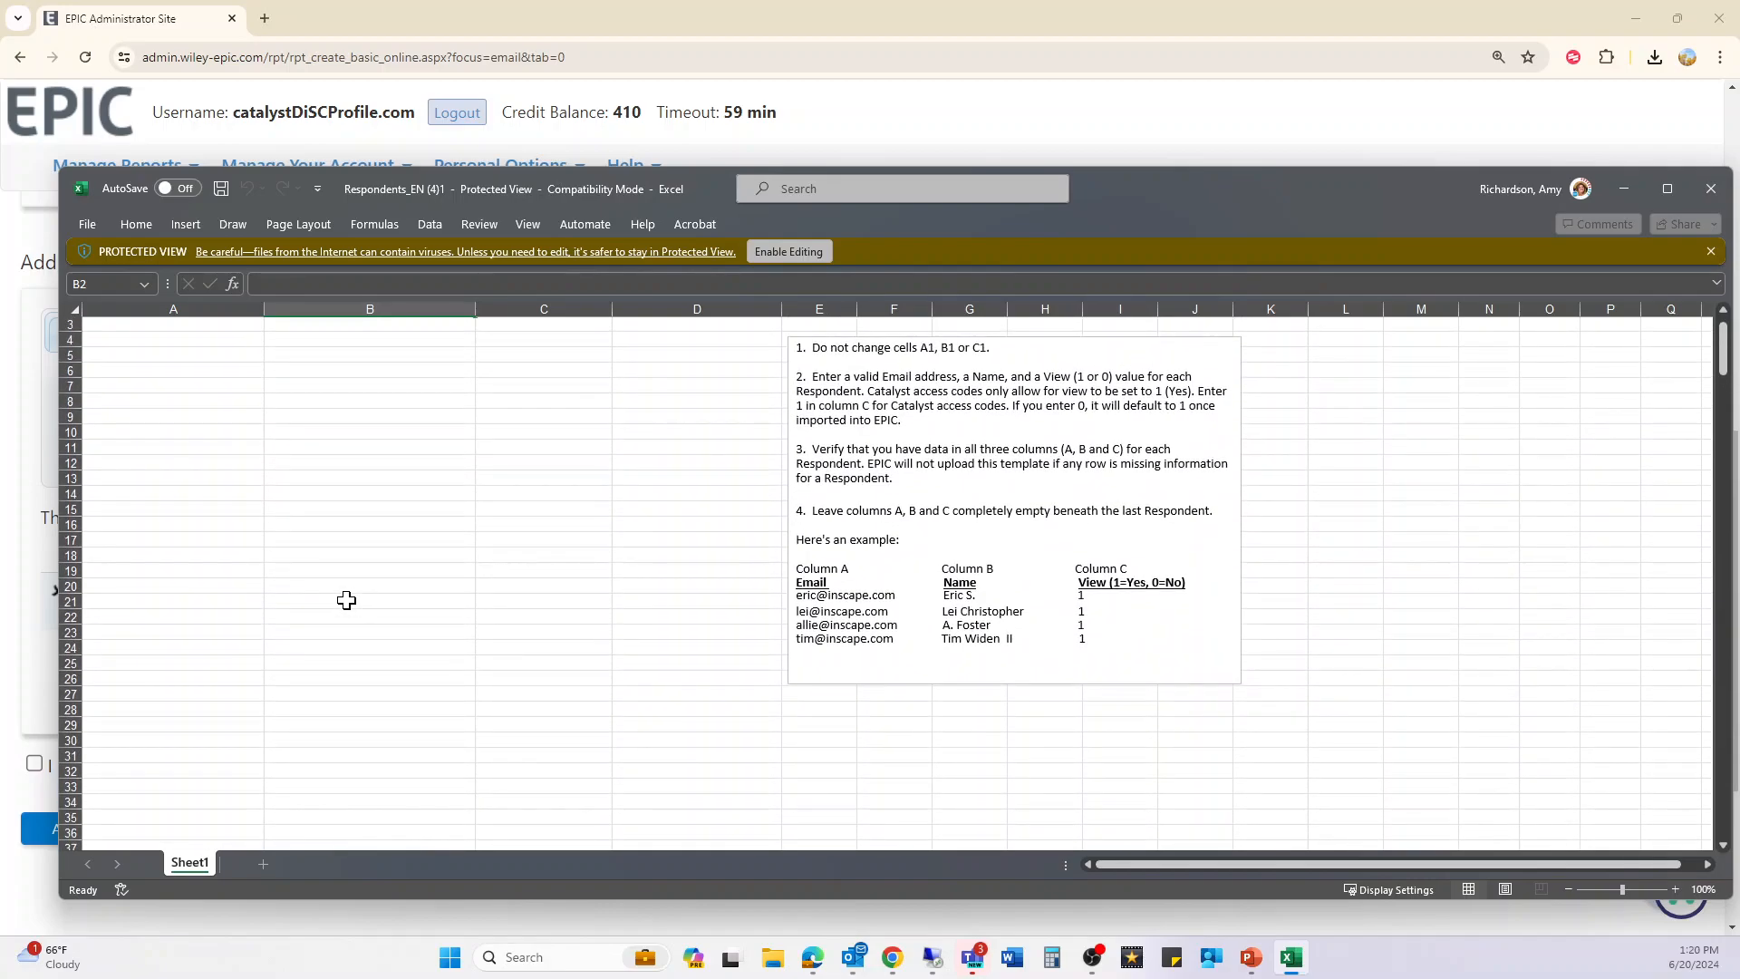
pyautogui.click(1712, 188)
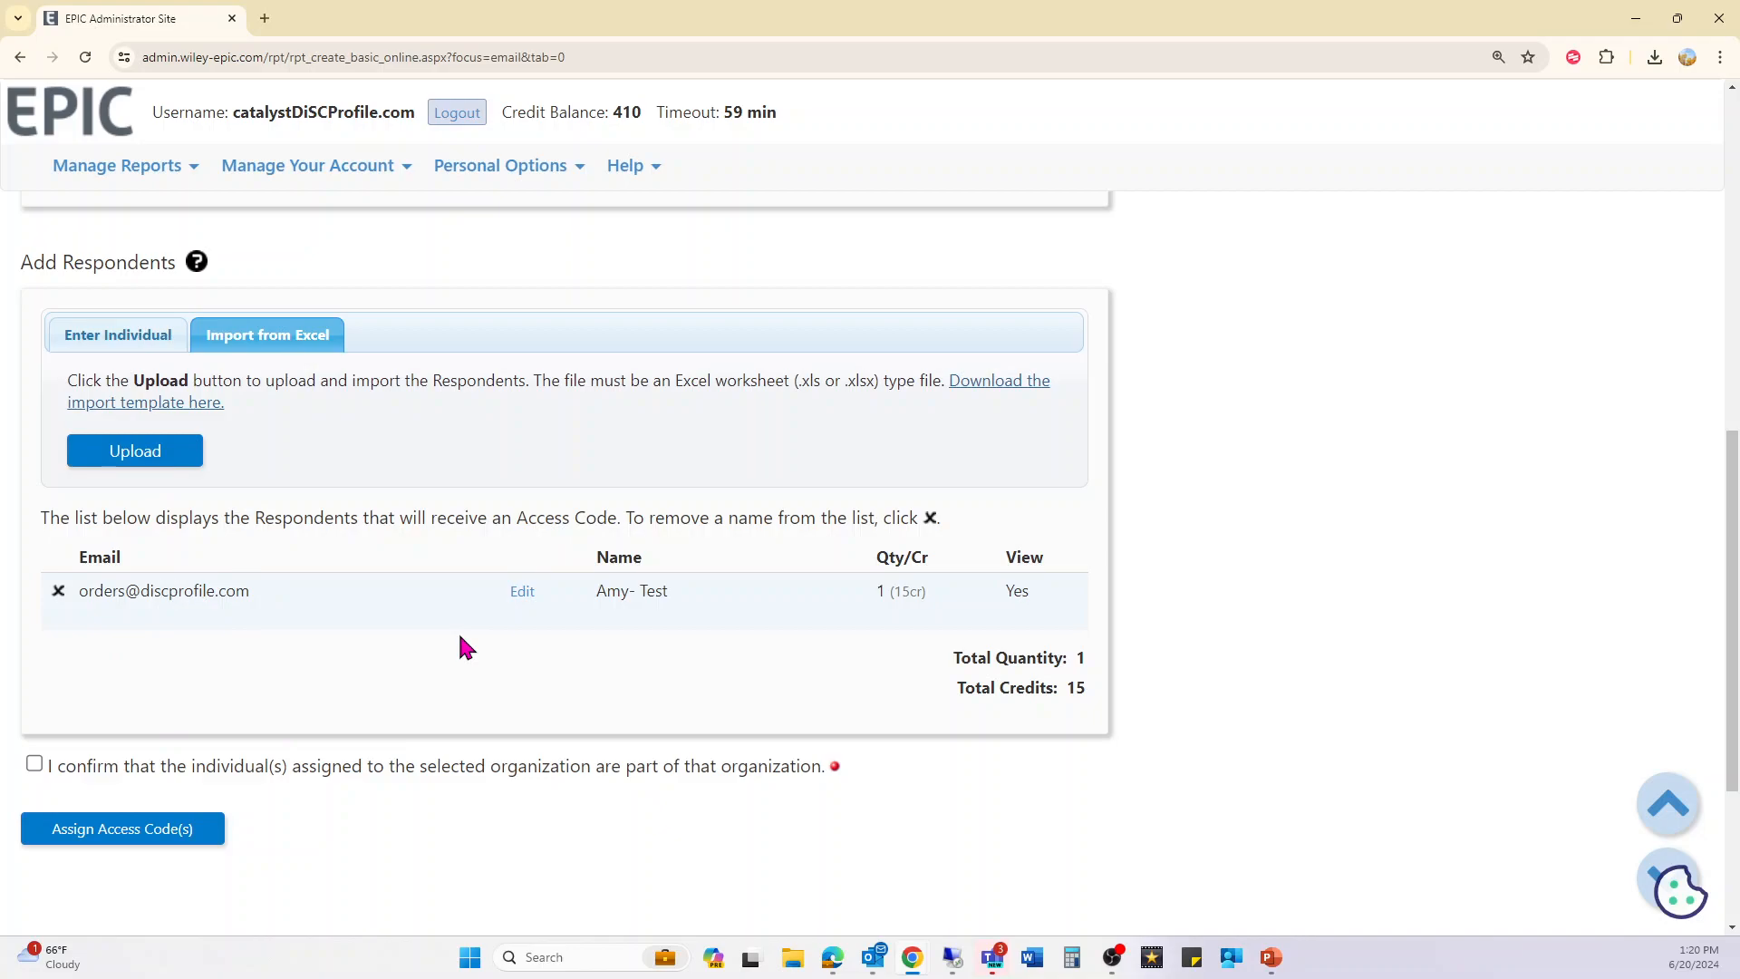
# - Confirm the respondents belong to the organization, assign the access code for 15 credits, and choose a custom email
pyautogui.click(148, 782)
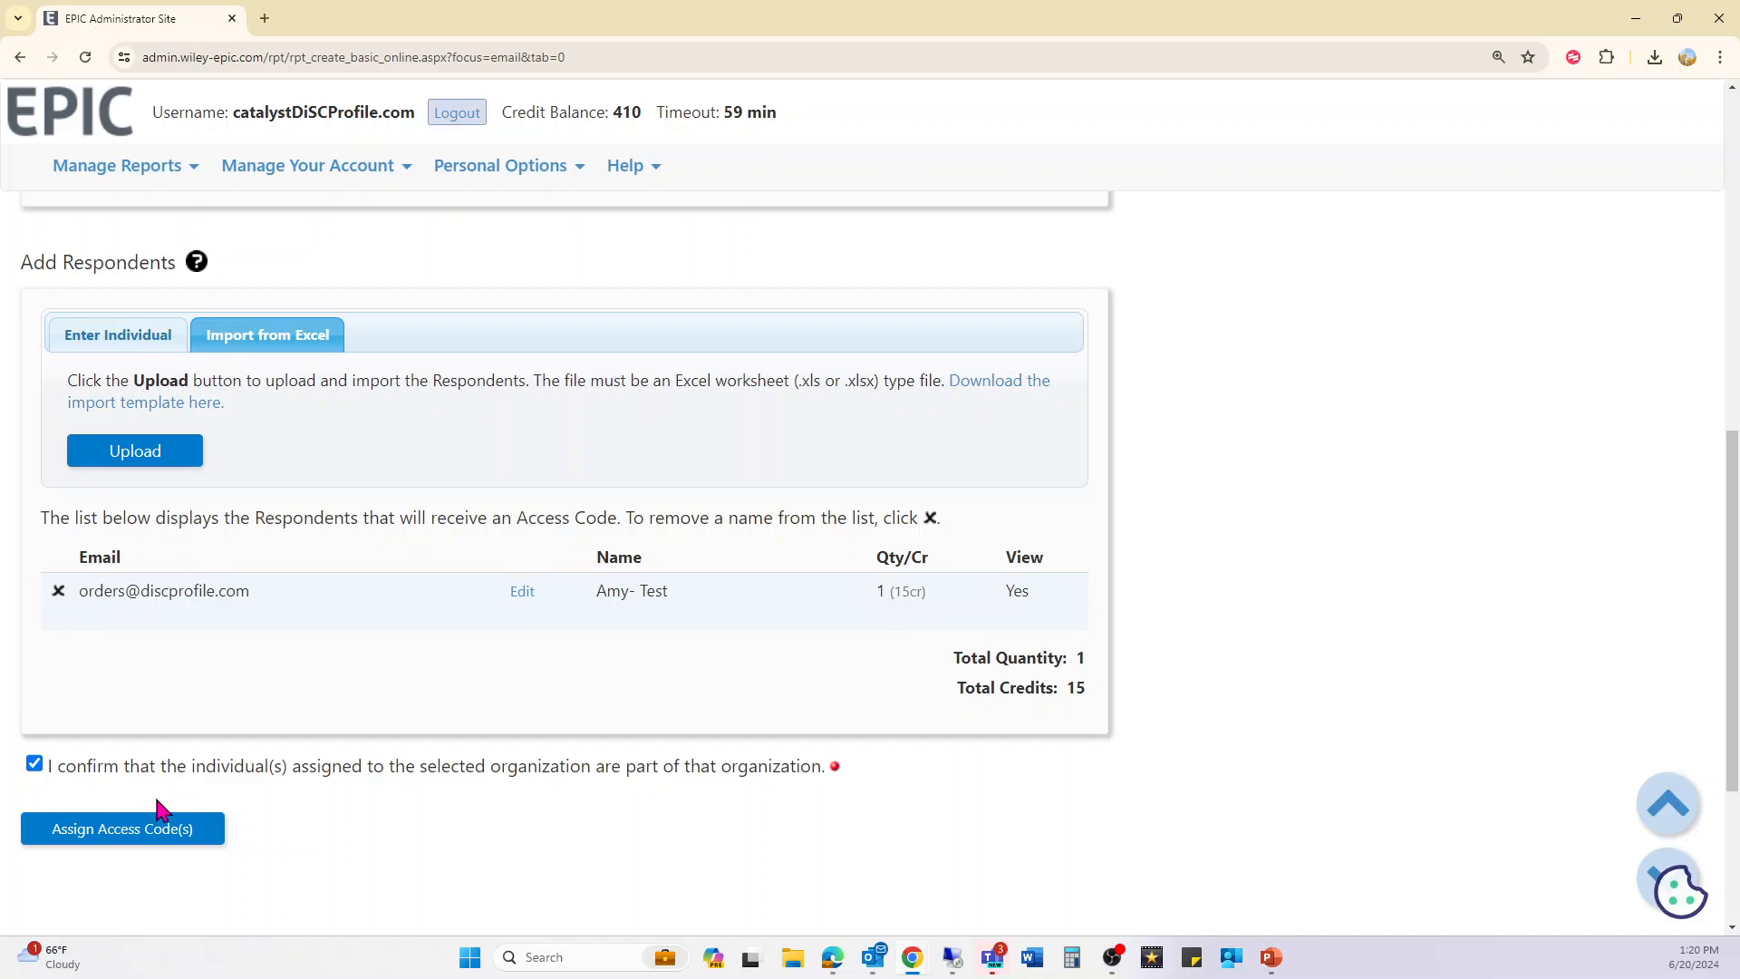
pyautogui.click(166, 832)
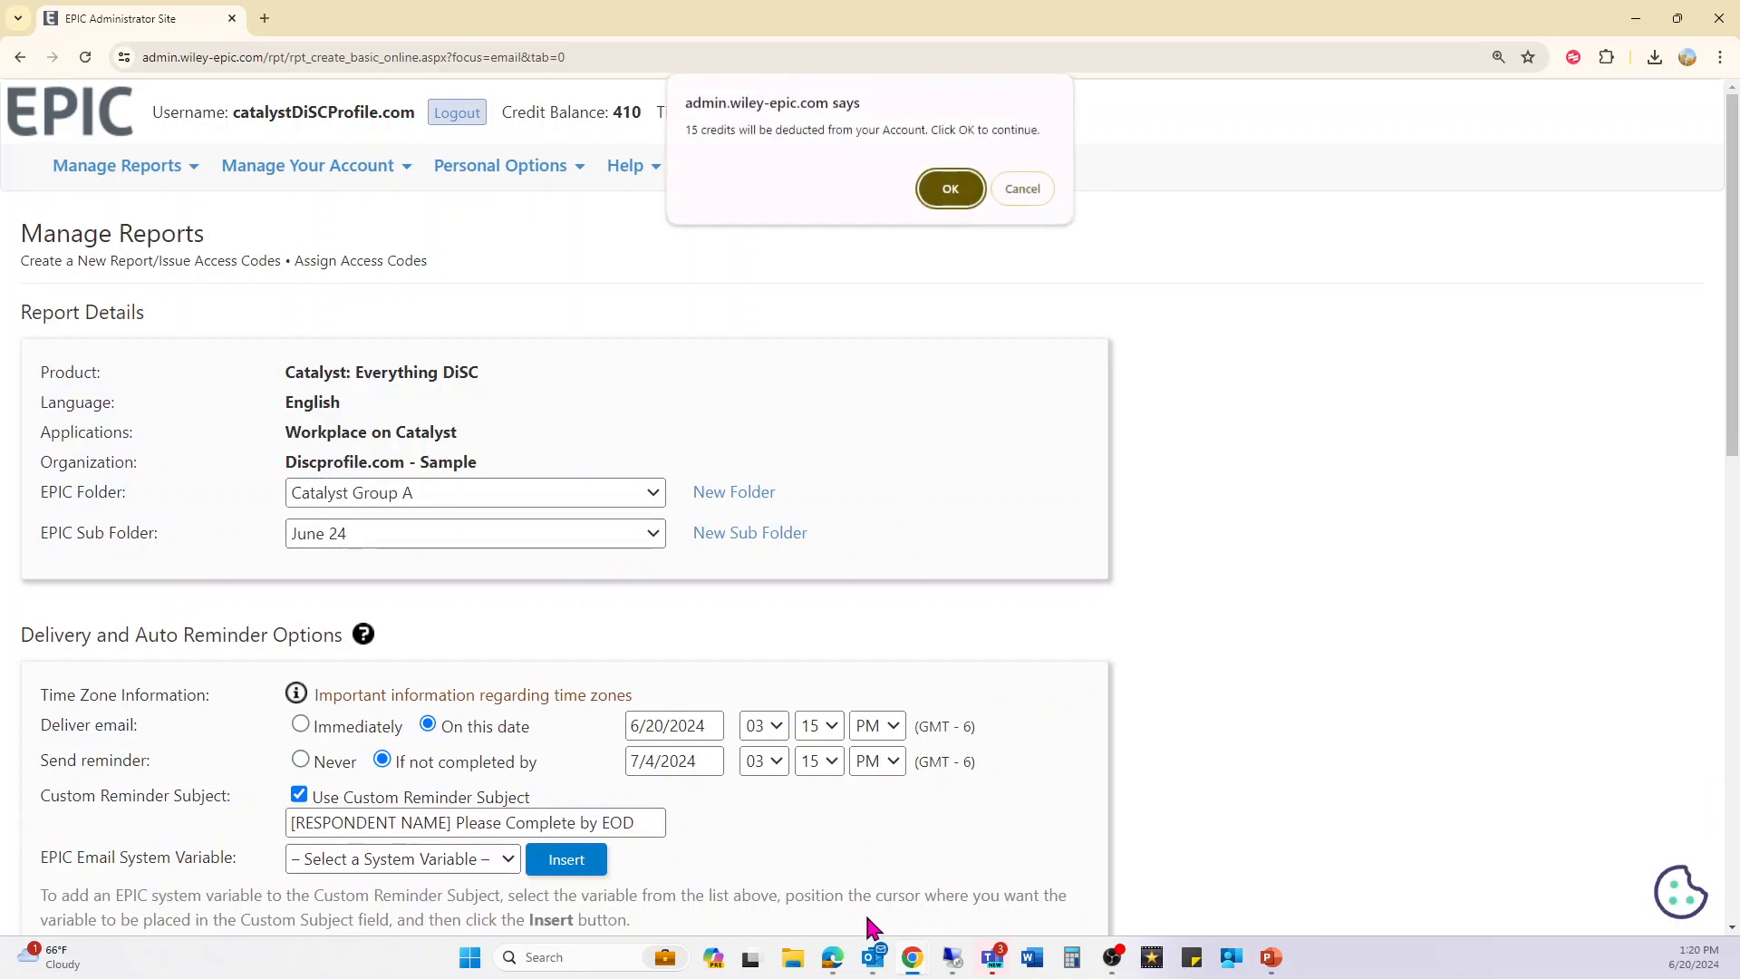
pyautogui.click(692, 129)
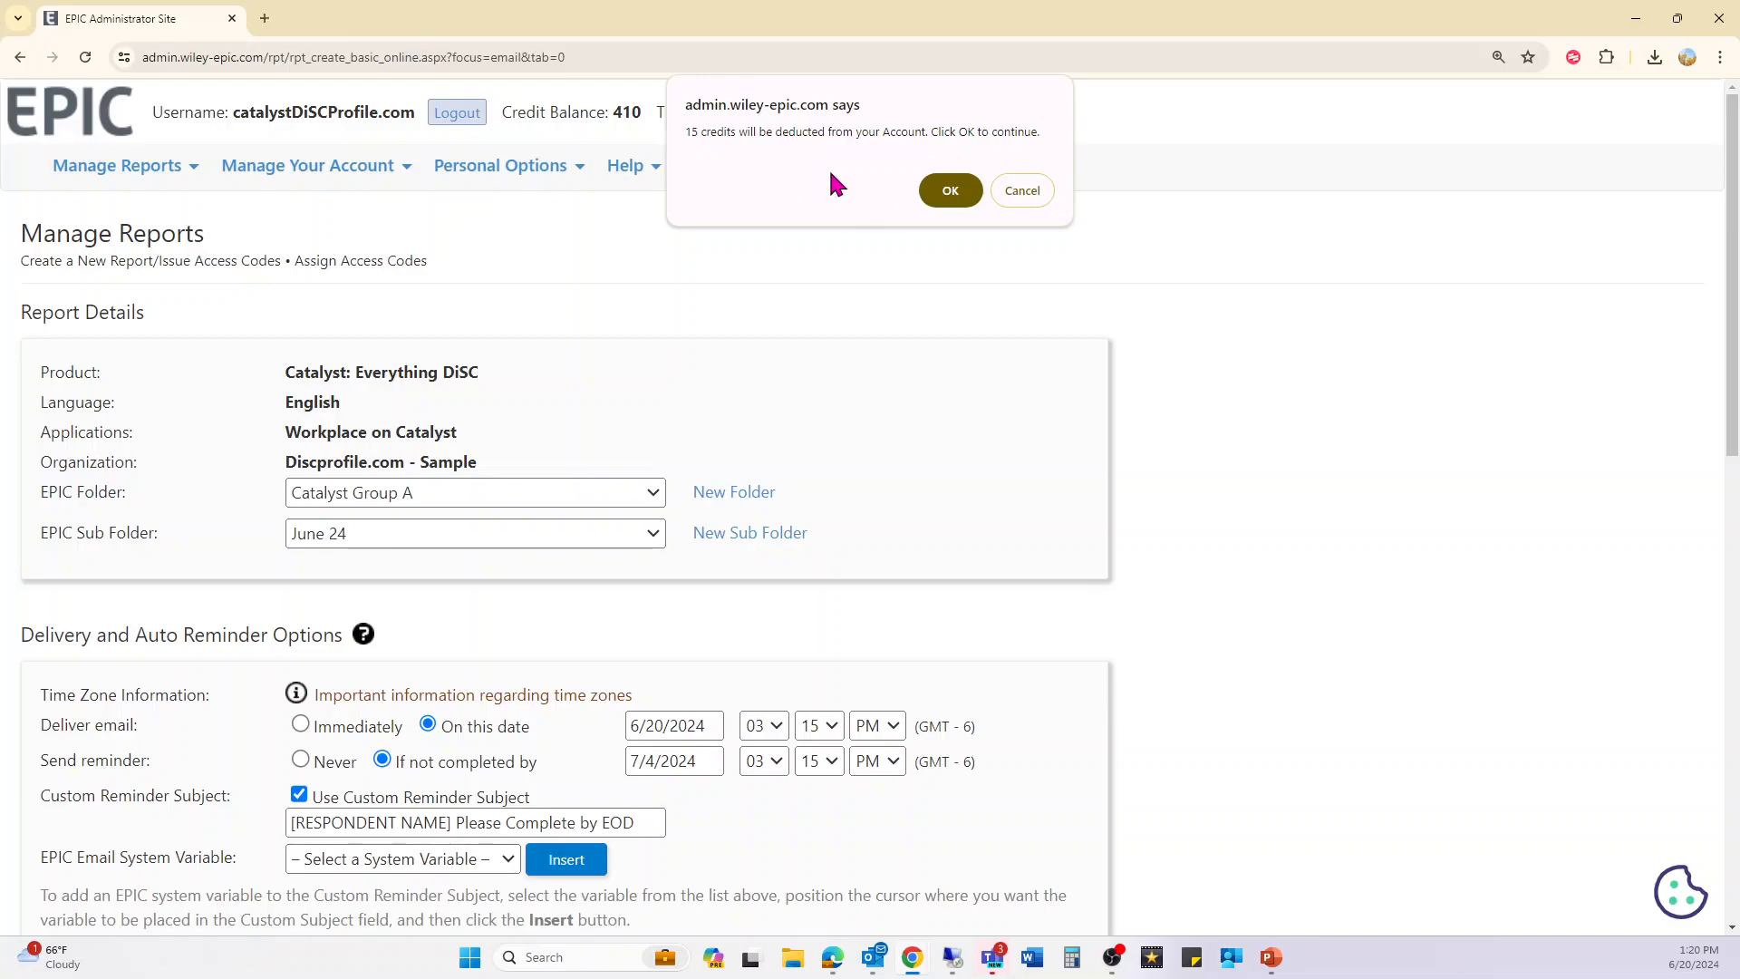
pyautogui.click(943, 190)
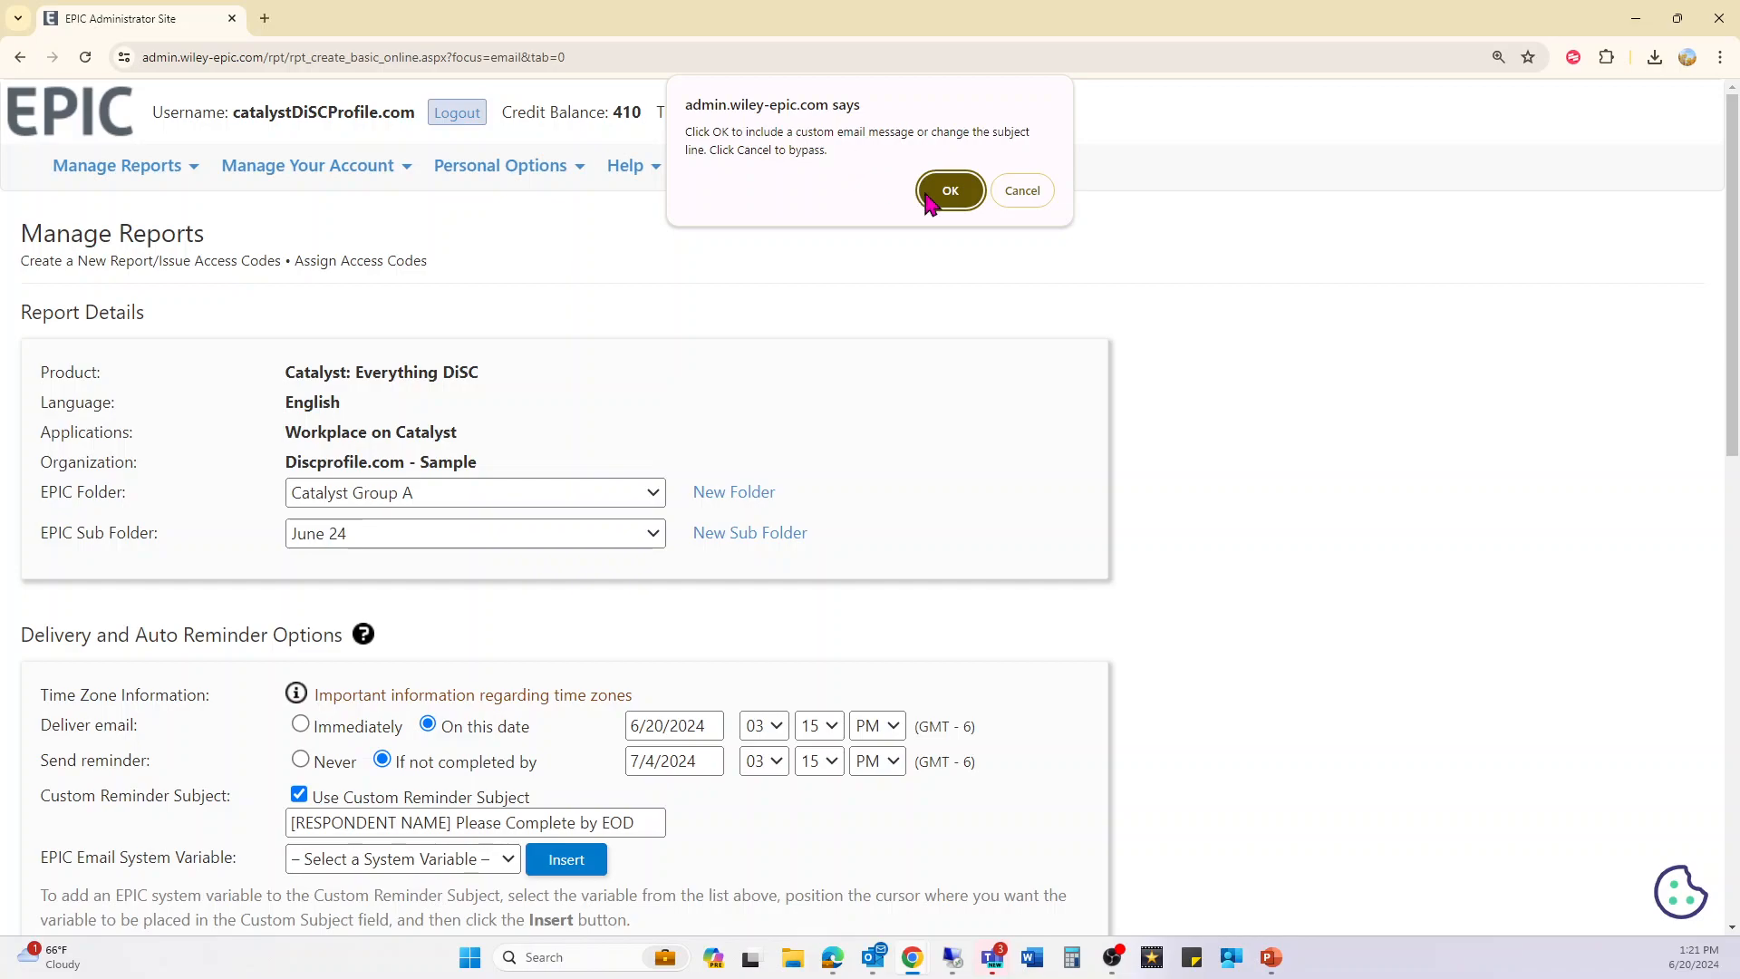
pyautogui.click(952, 192)
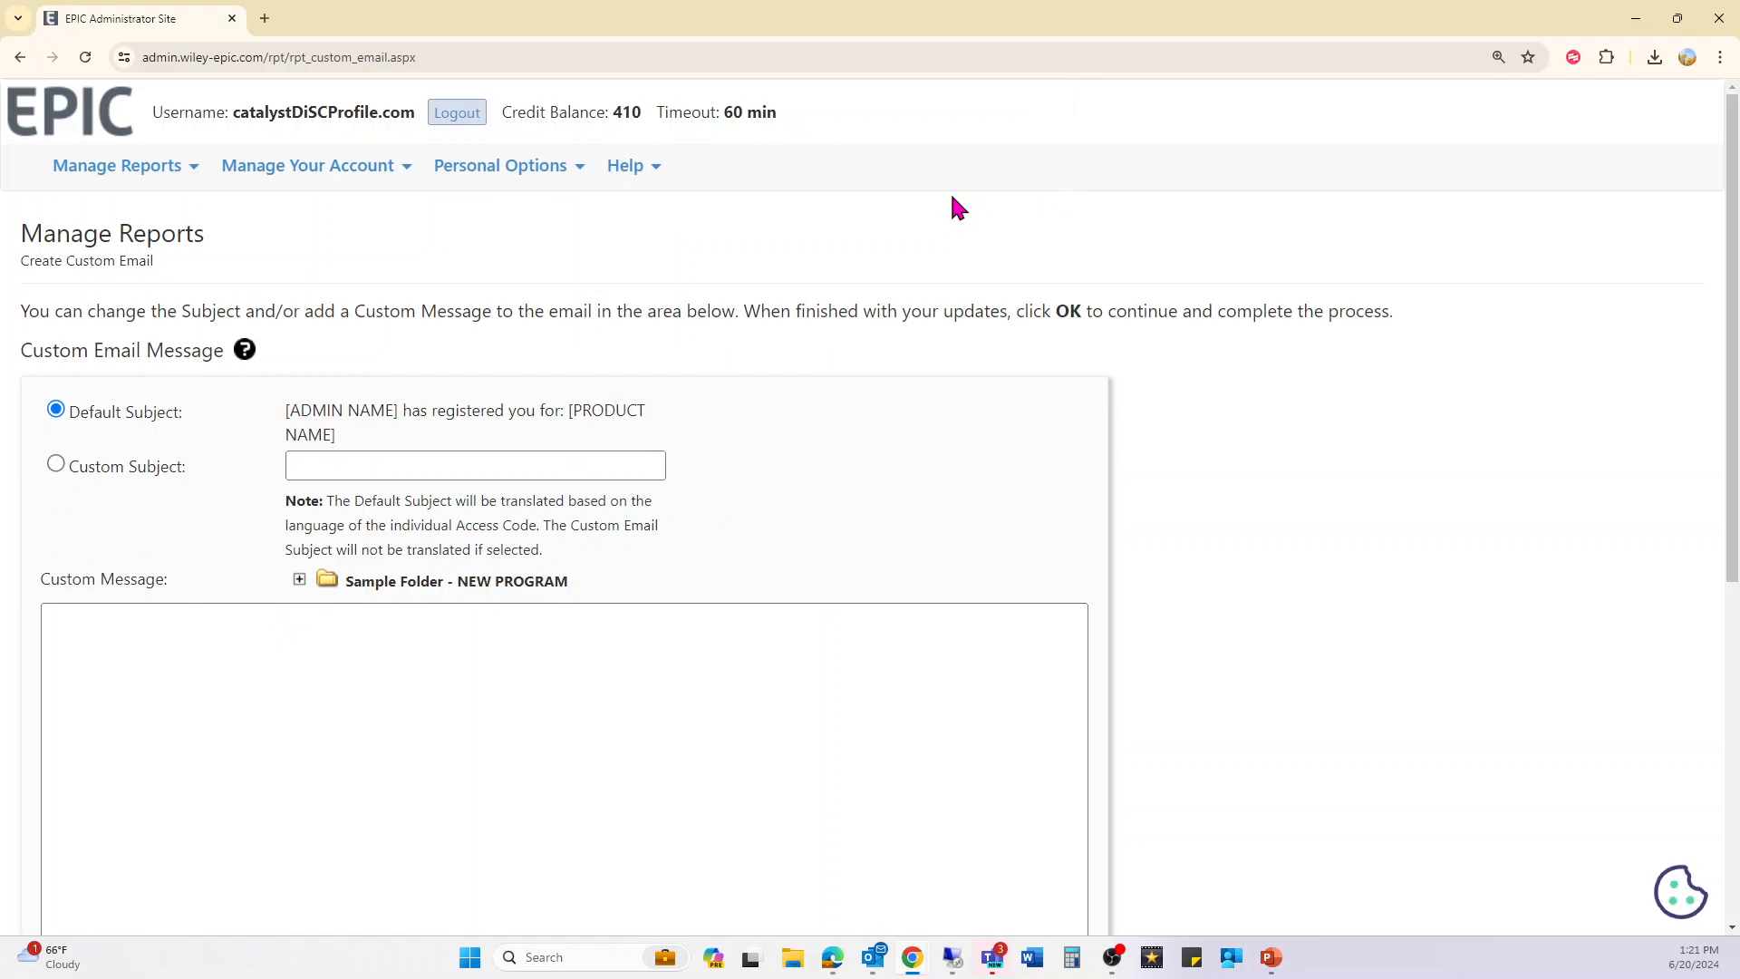
# - Load the Launch template from Sample Folder - NEW PROGRAM into the custom message
pyautogui.click(314, 692)
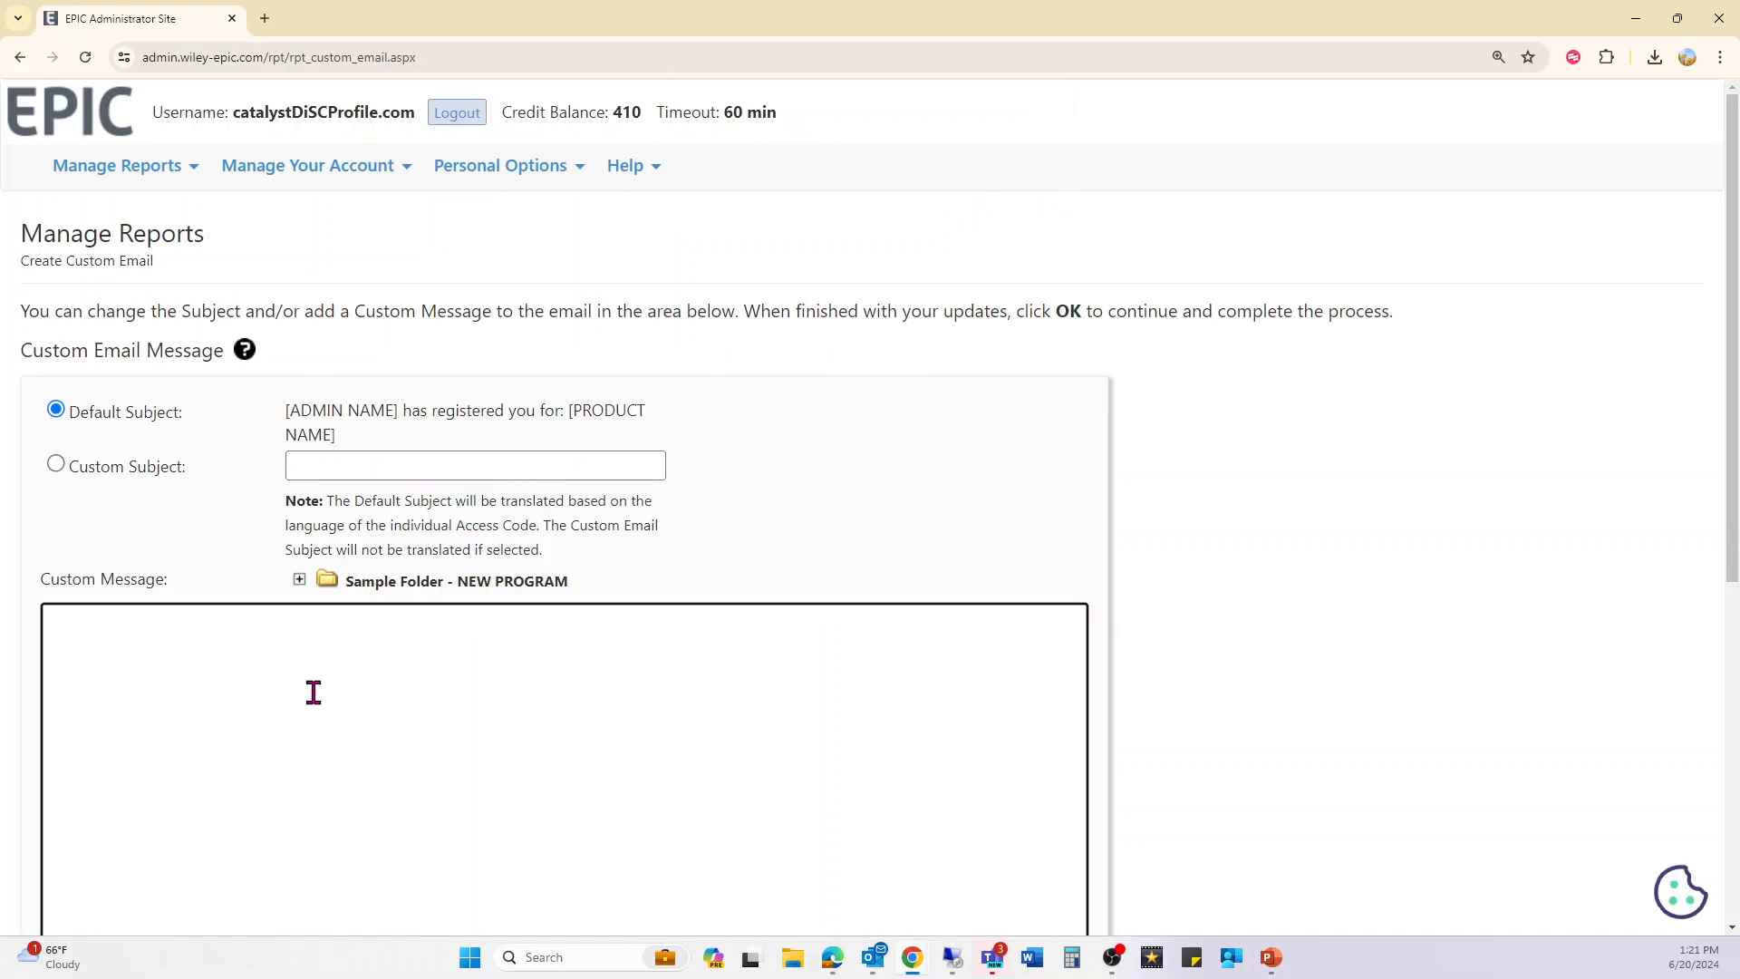
pyautogui.scroll(-2, 971, 517)
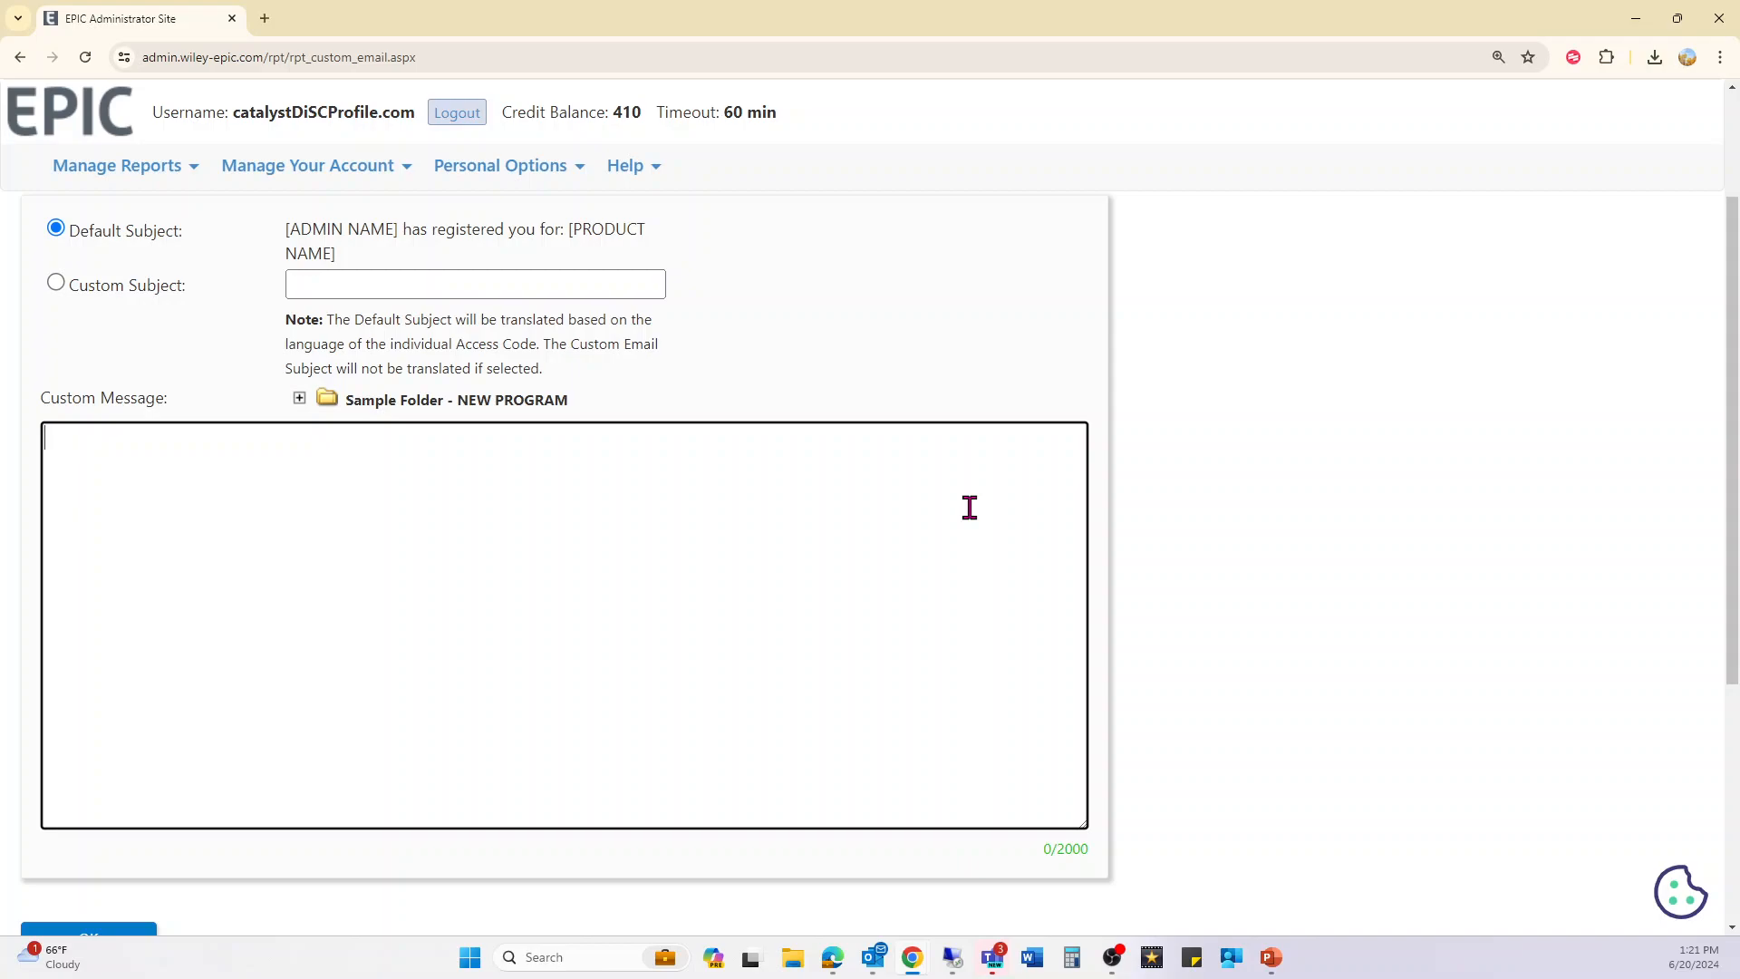
pyautogui.click(299, 398)
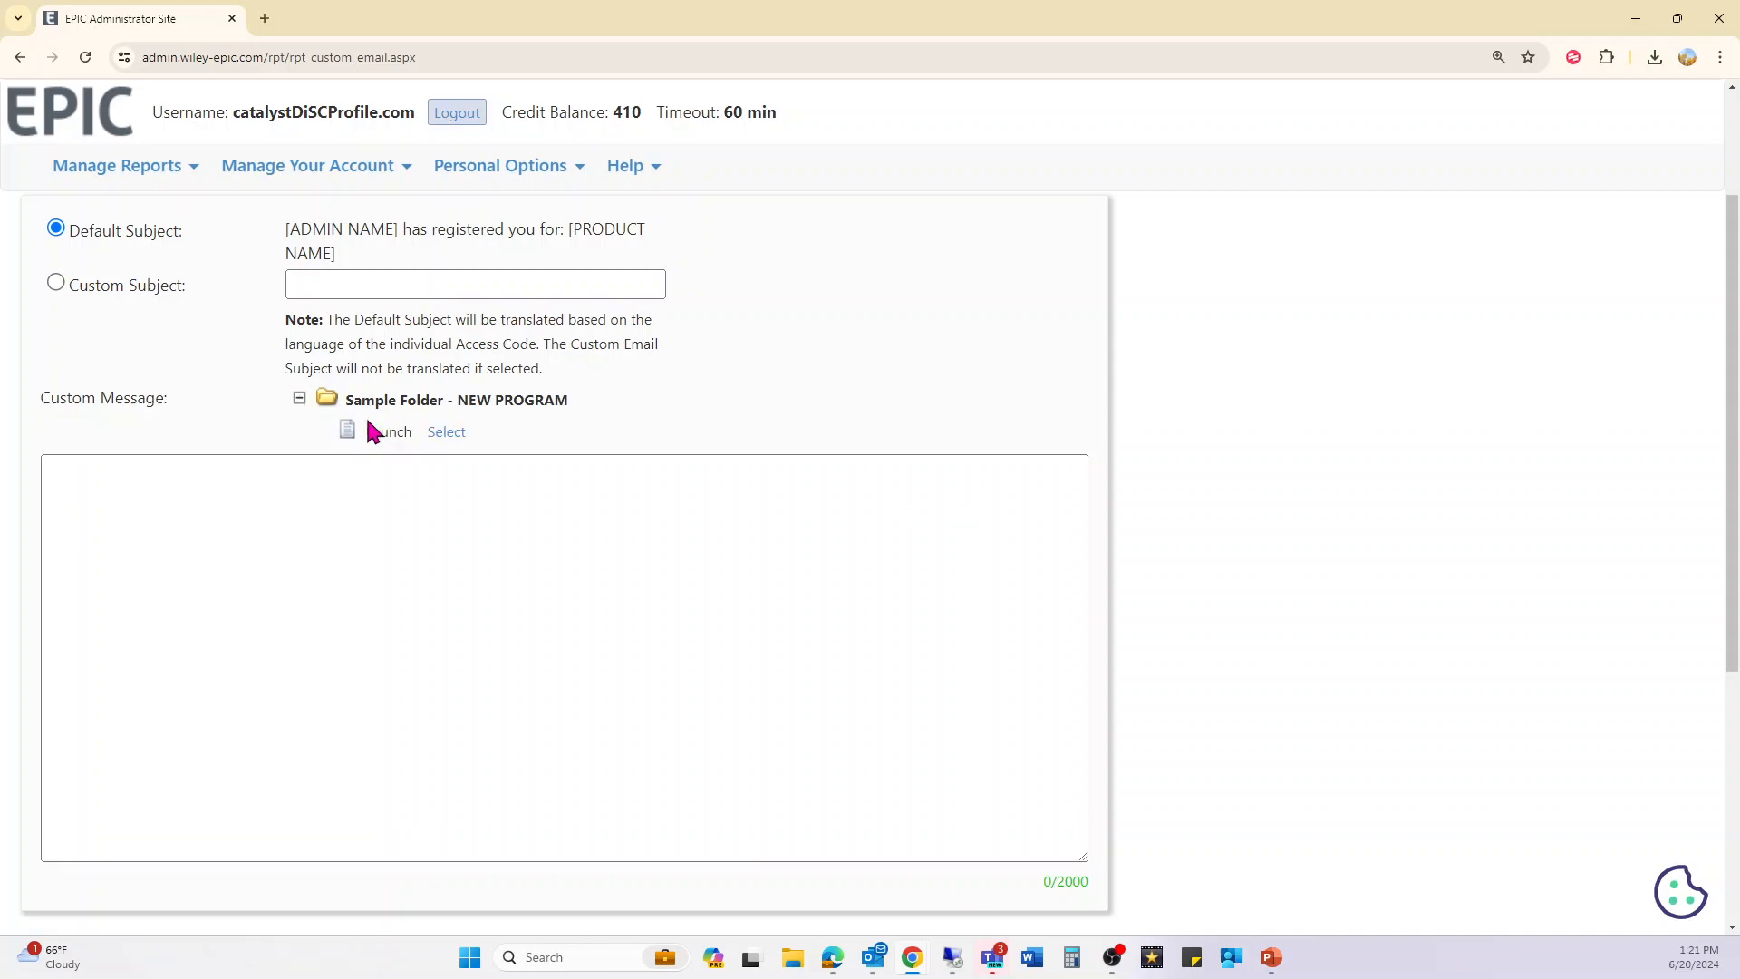
pyautogui.click(447, 434)
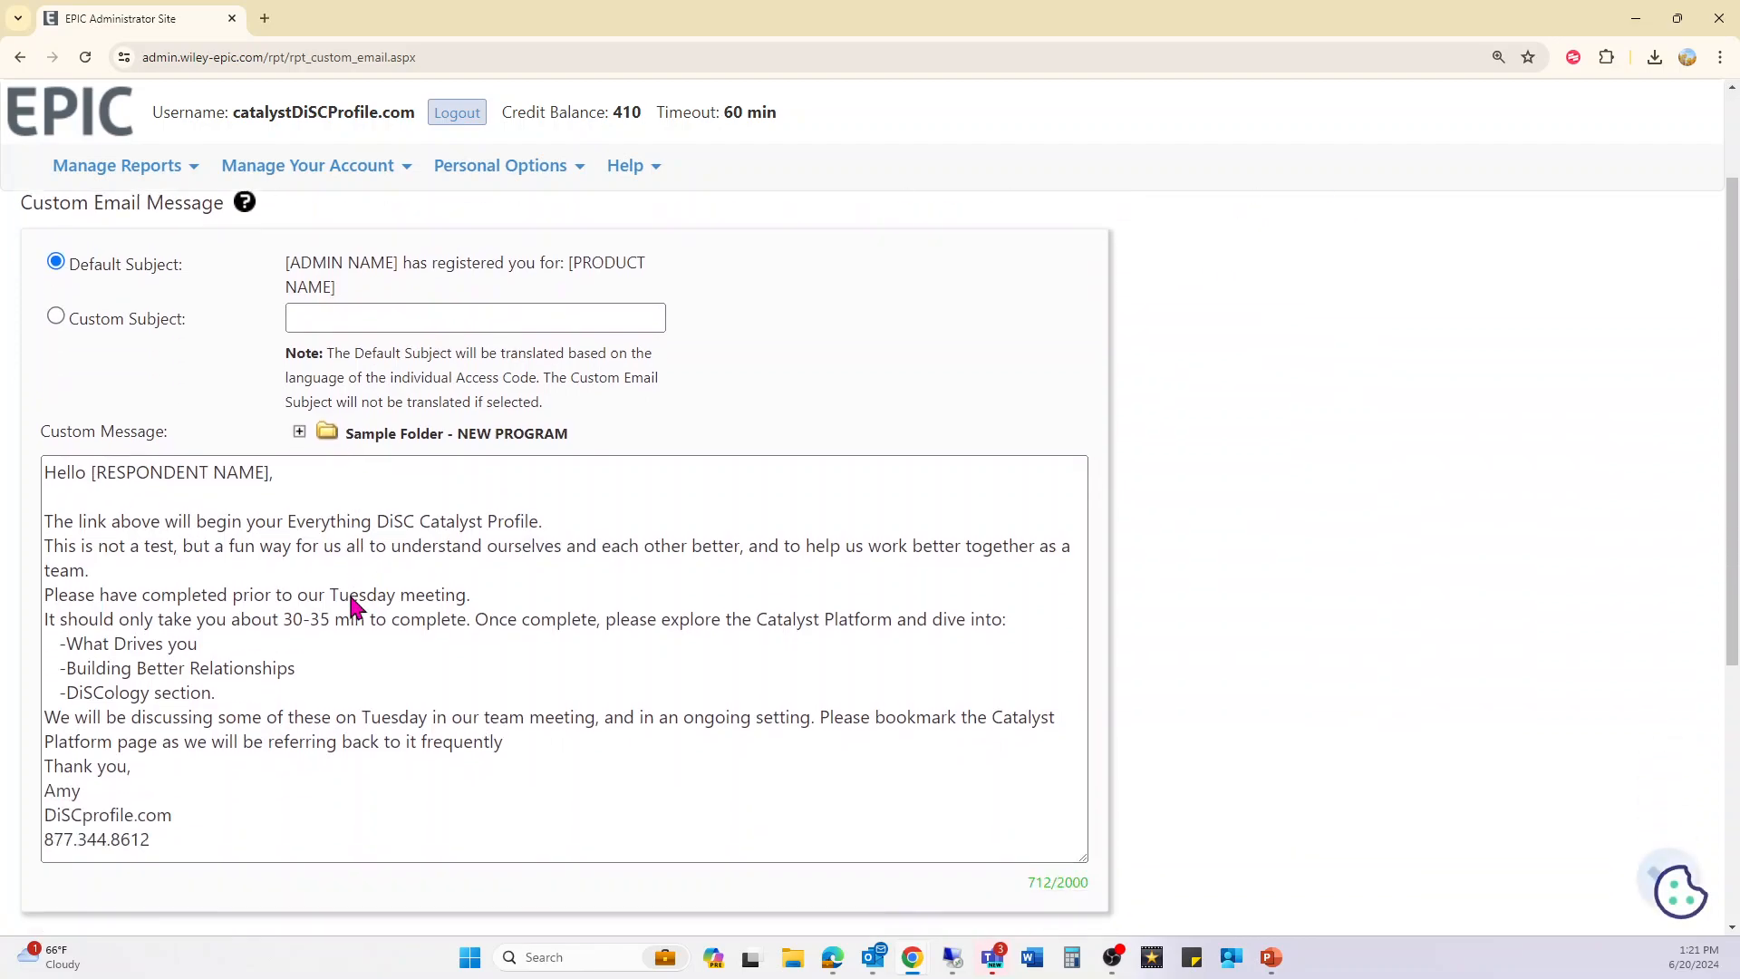
# - Review the Catalyst Profile invitation text and submit the request
pyautogui.scroll(-1, 353, 605)
pyautogui.moveTo(67, 486); pyautogui.dragTo(532, 505)
pyautogui.click(553, 568)
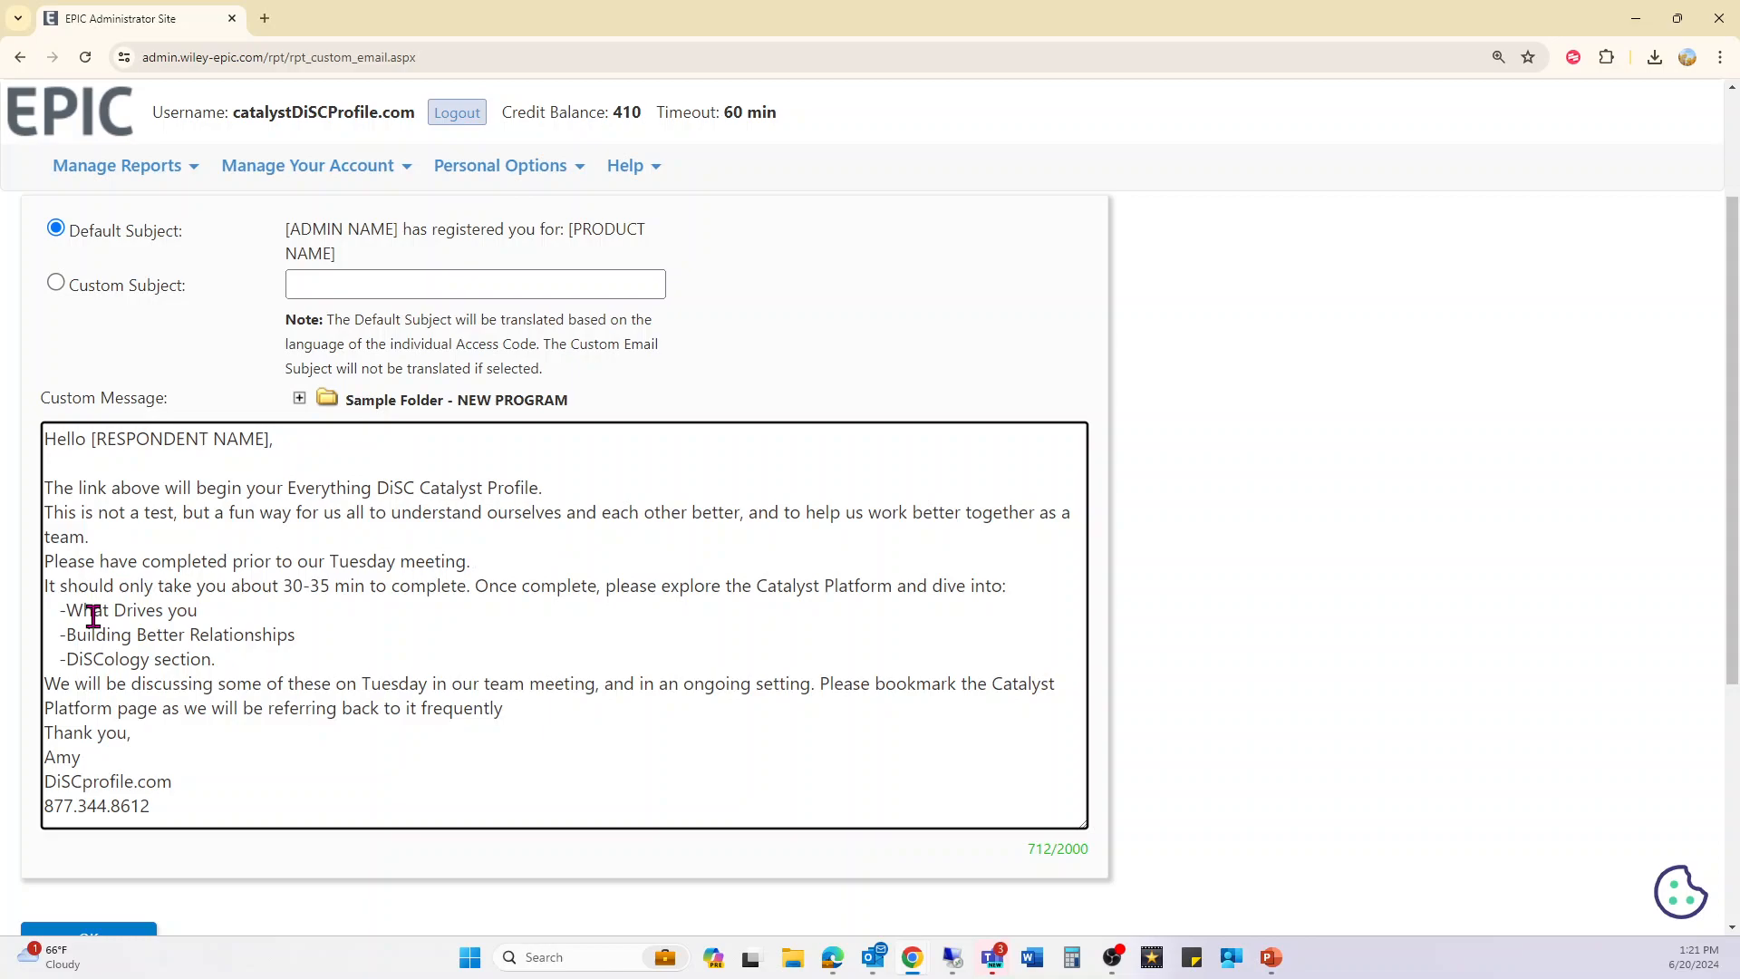
pyautogui.moveTo(87, 636); pyautogui.dragTo(326, 645)
pyautogui.click(280, 661)
pyautogui.scroll(-2, 109, 739)
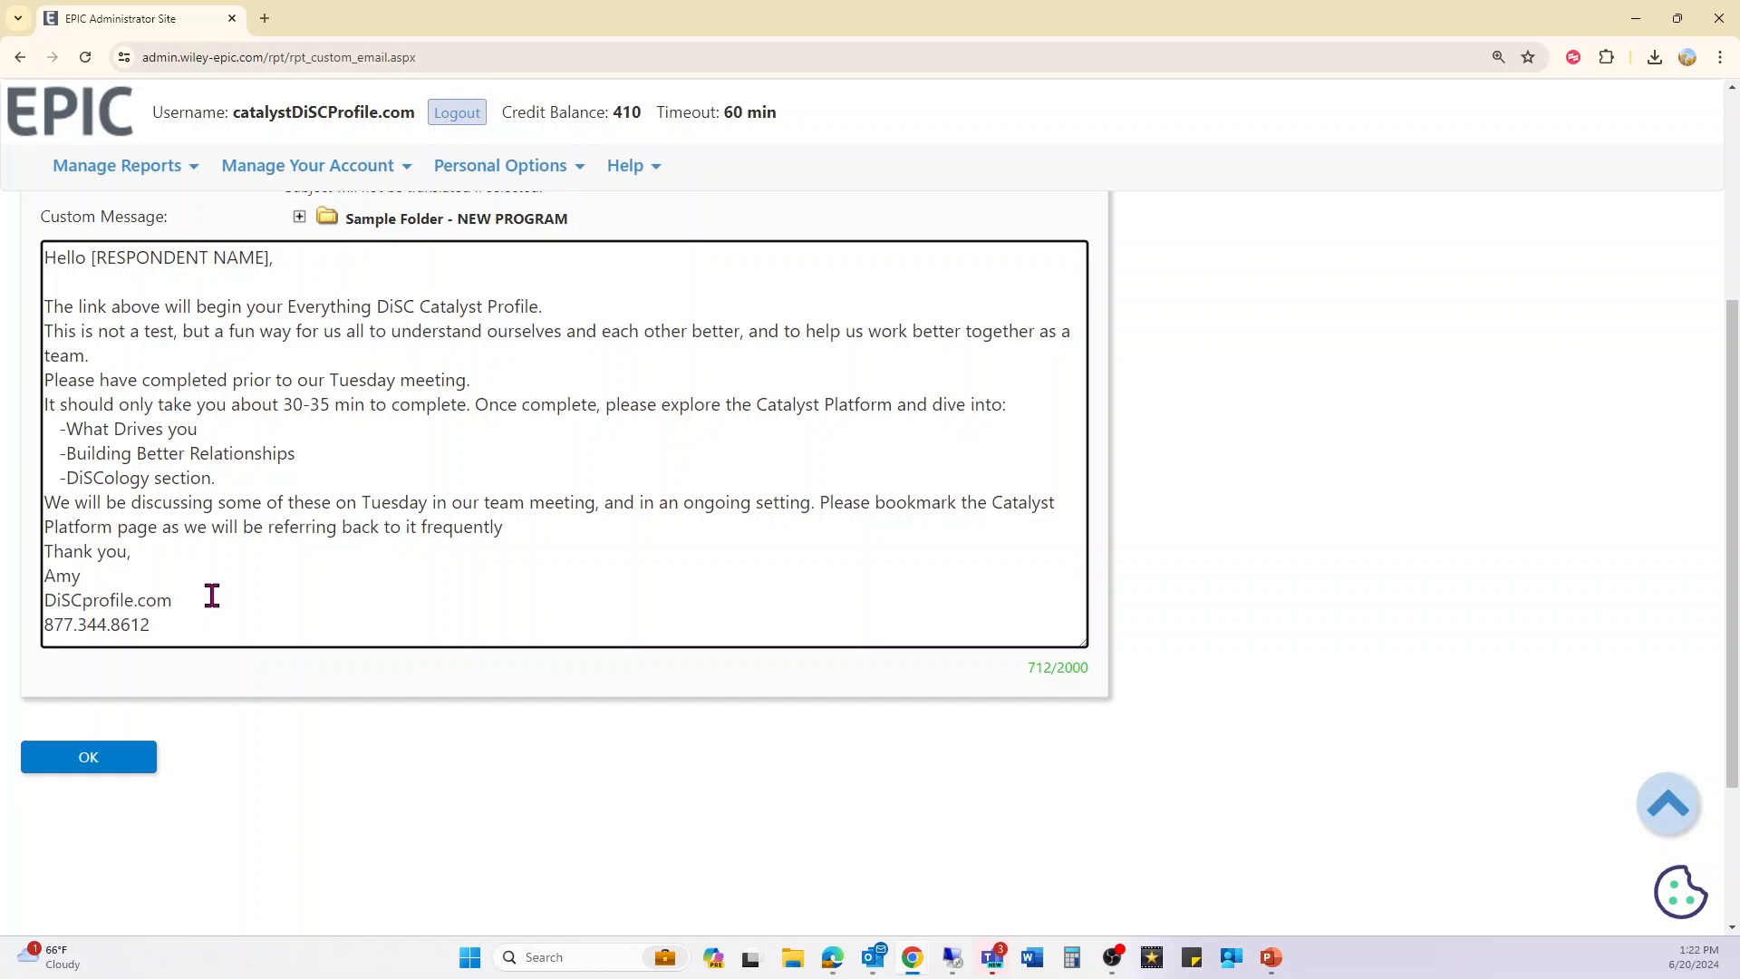
pyautogui.scroll(1, 215, 571)
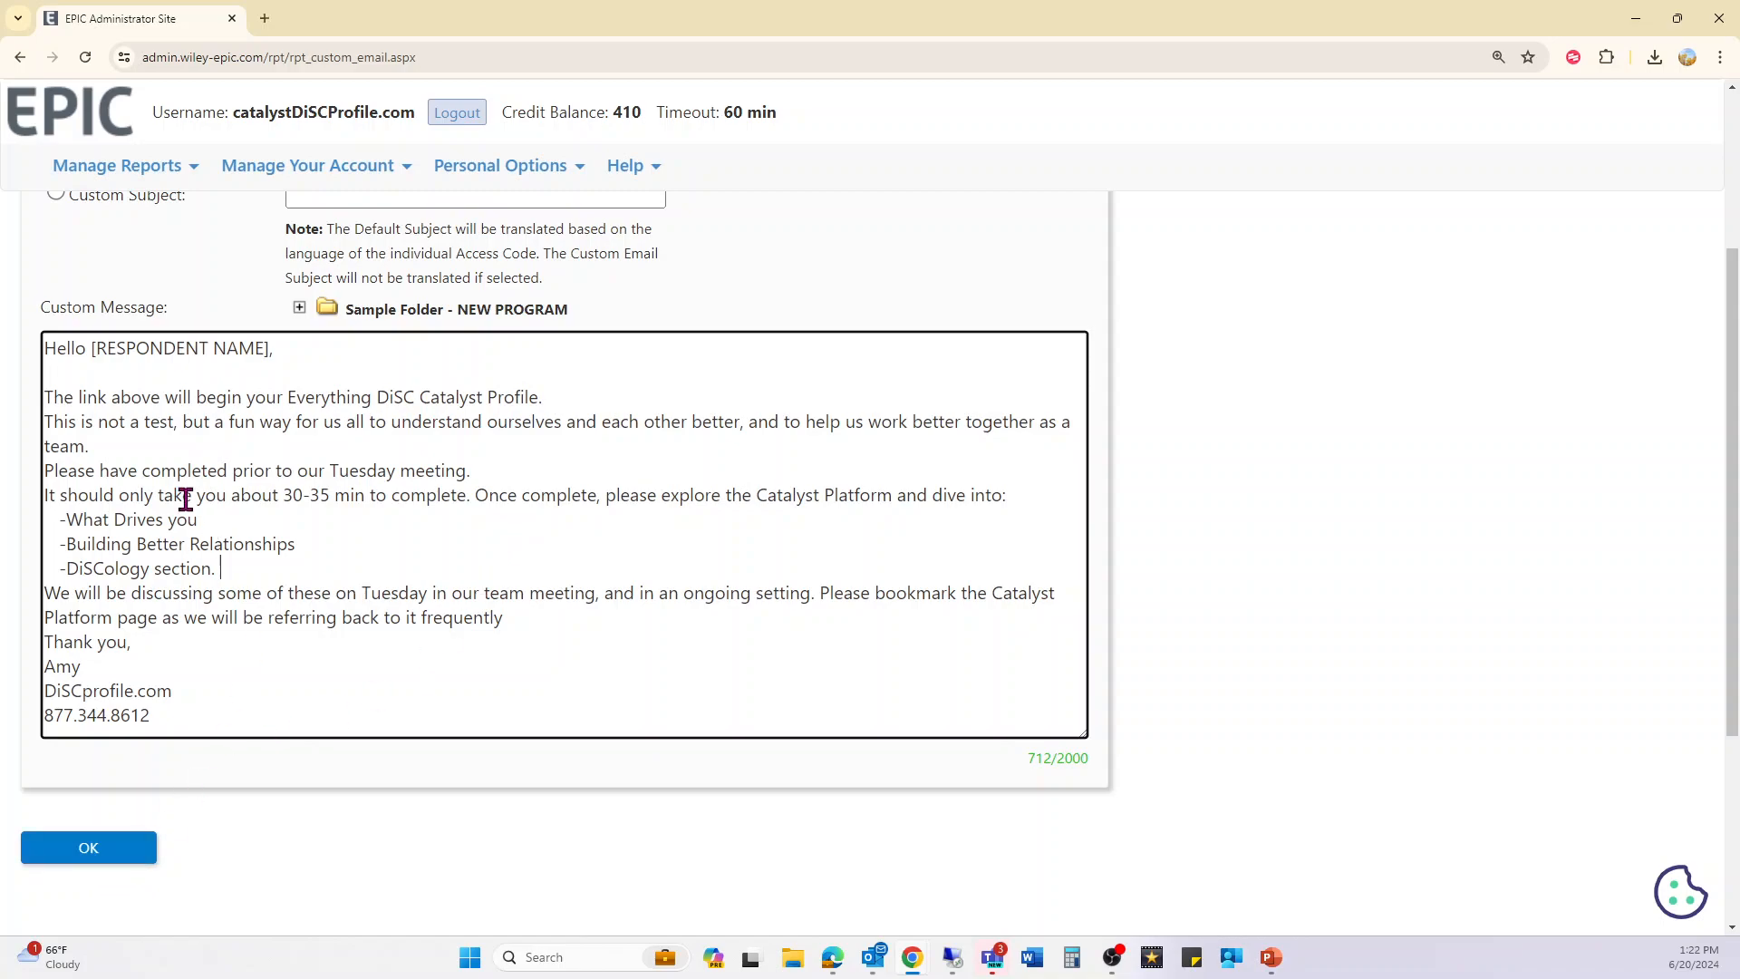
pyautogui.click(109, 846)
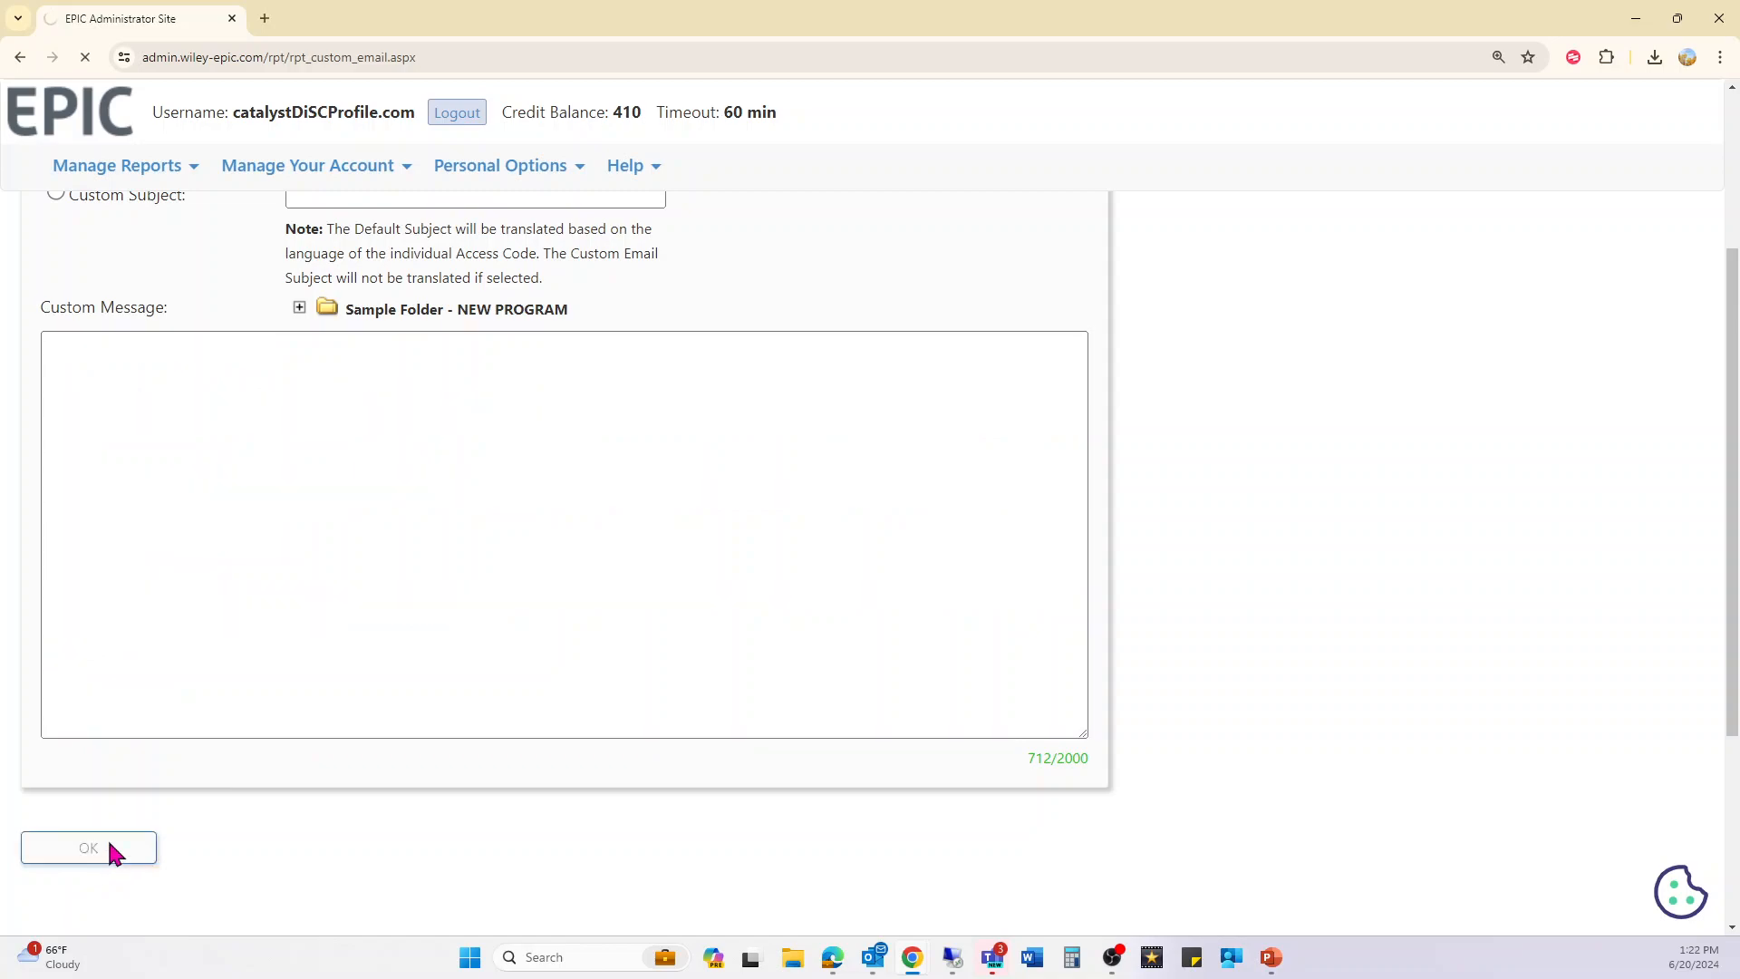
# - Check the confirmation: one access code created, email queued, and credits down from 410 to 395
pyautogui.moveTo(20, 328); pyautogui.dragTo(435, 340)
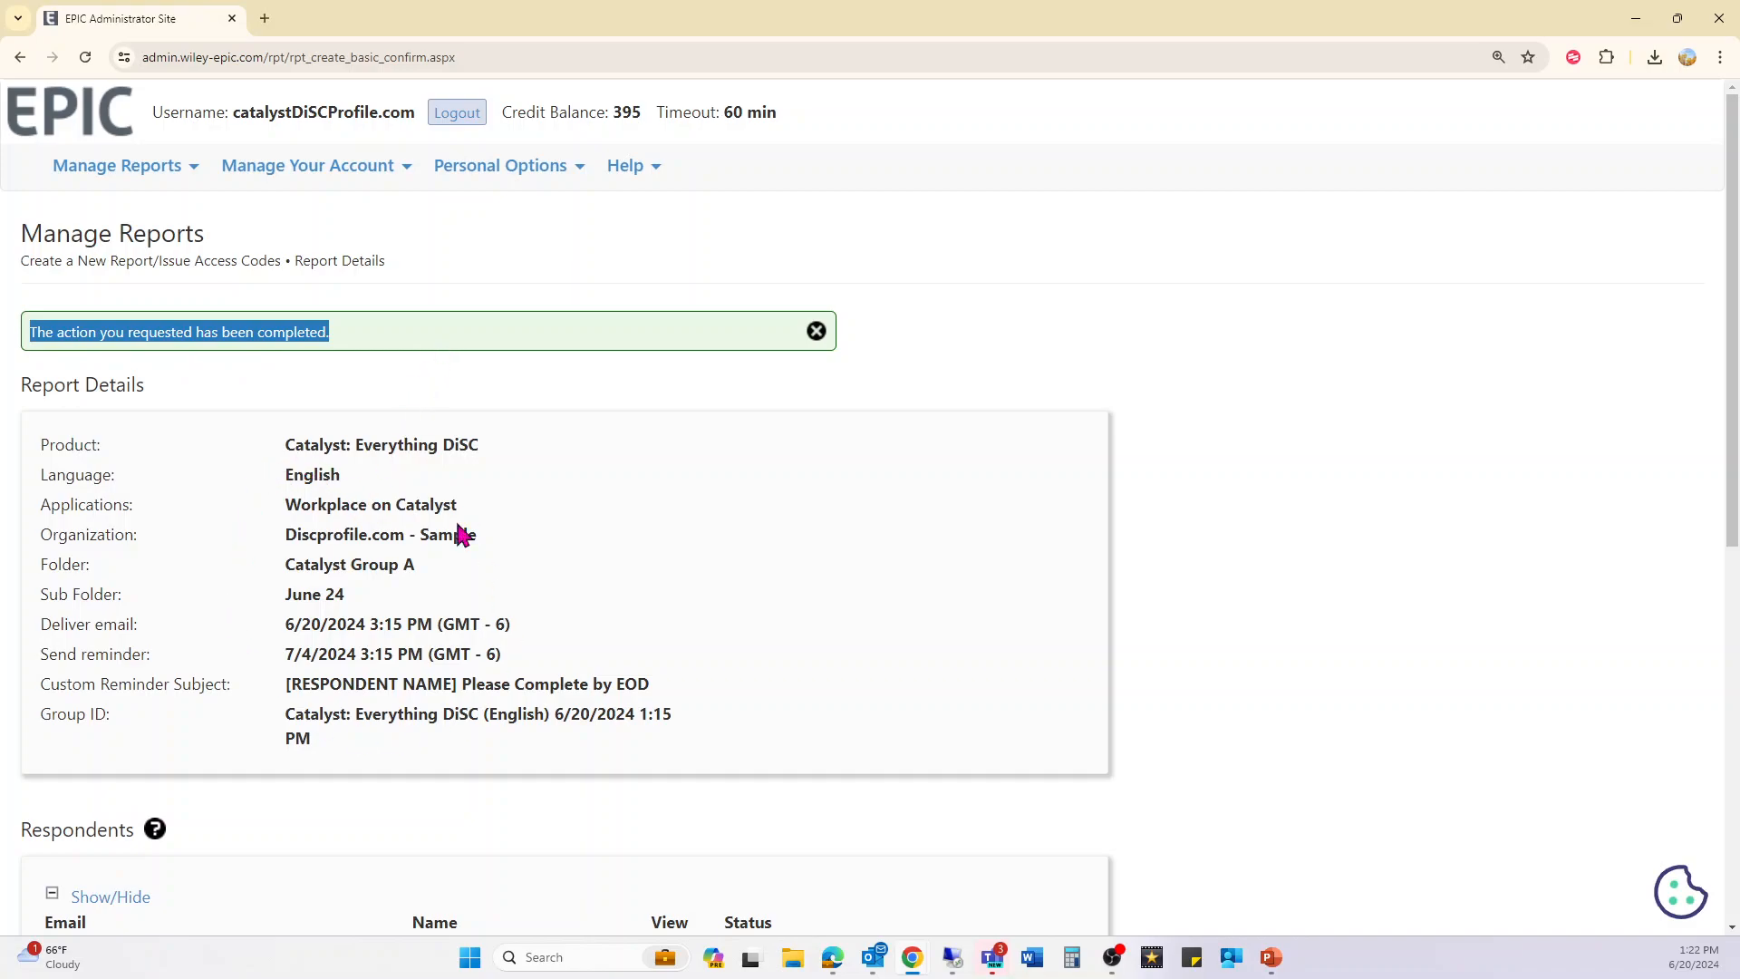
pyautogui.scroll(-2, 341, 628)
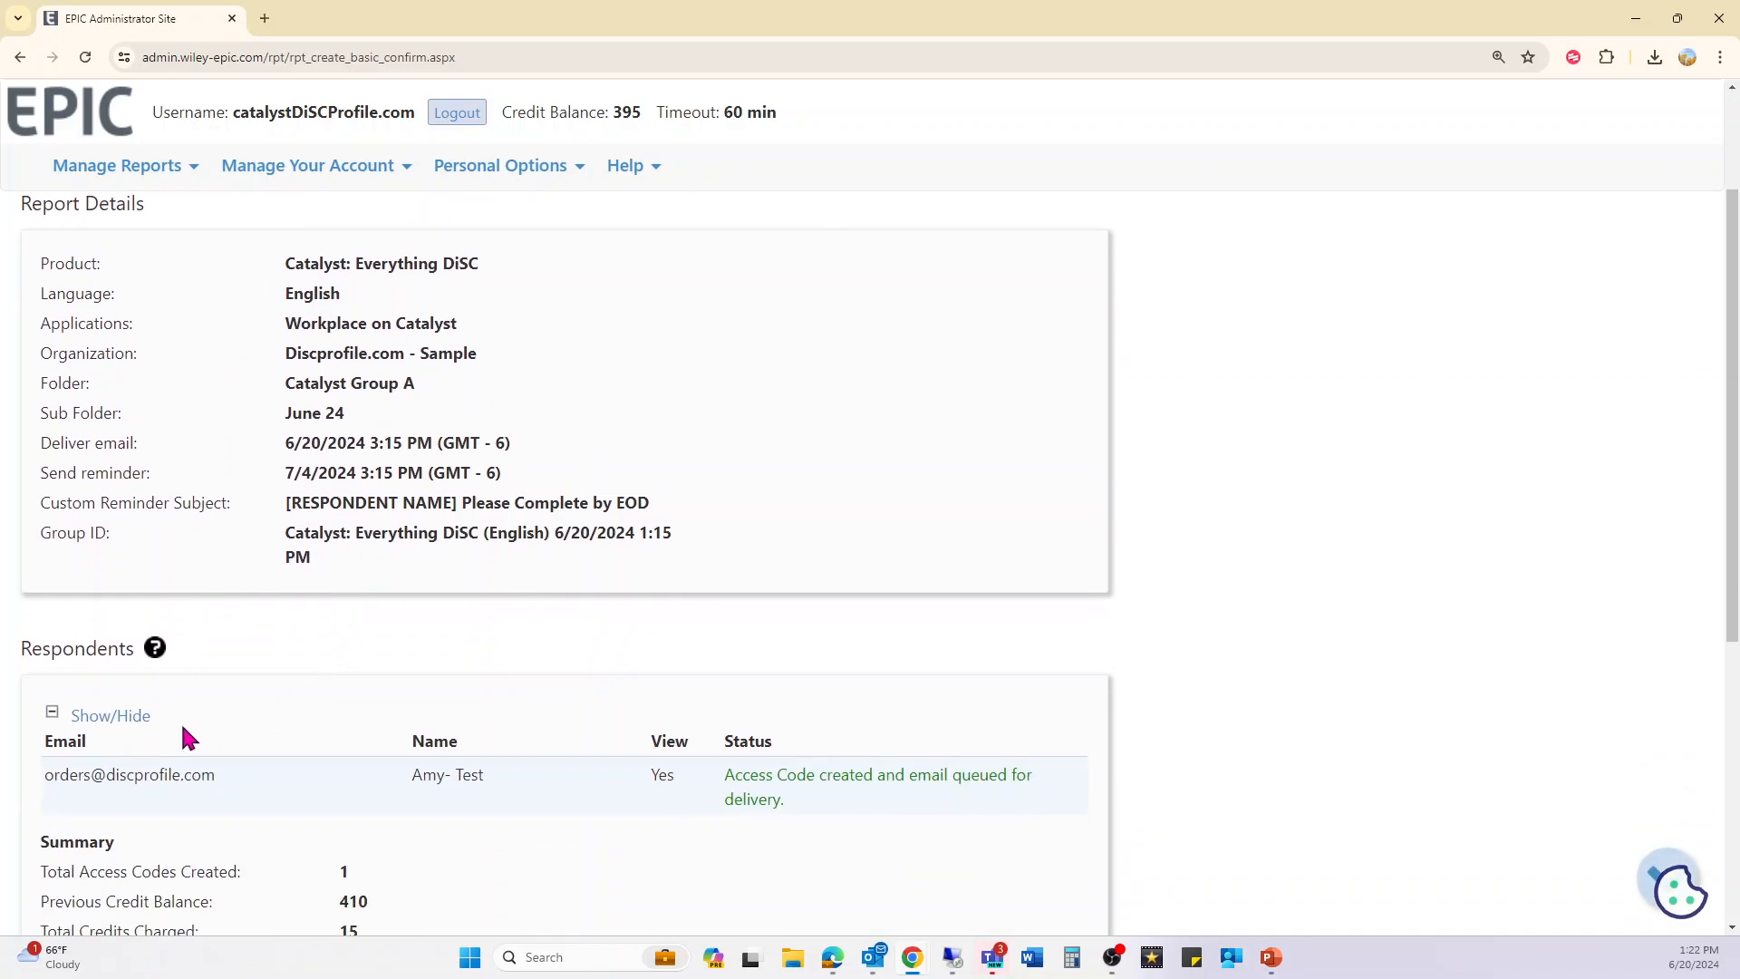
pyautogui.scroll(-2, 304, 802)
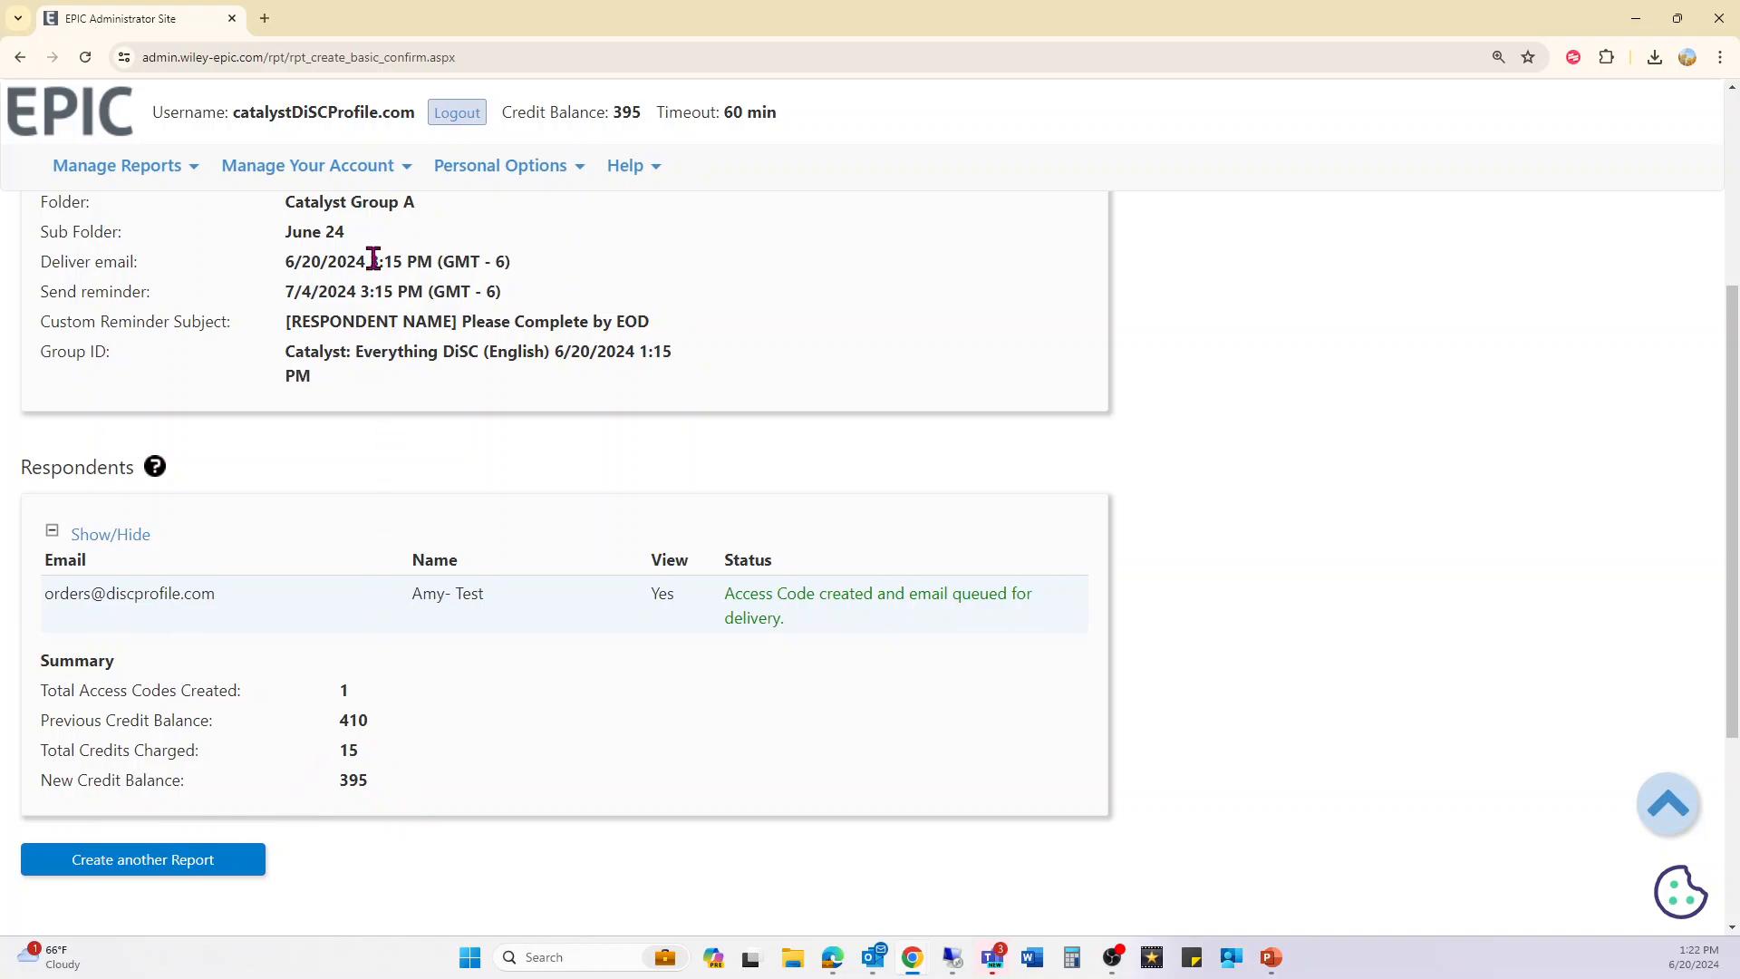
pyautogui.scroll(1, 413, 323)
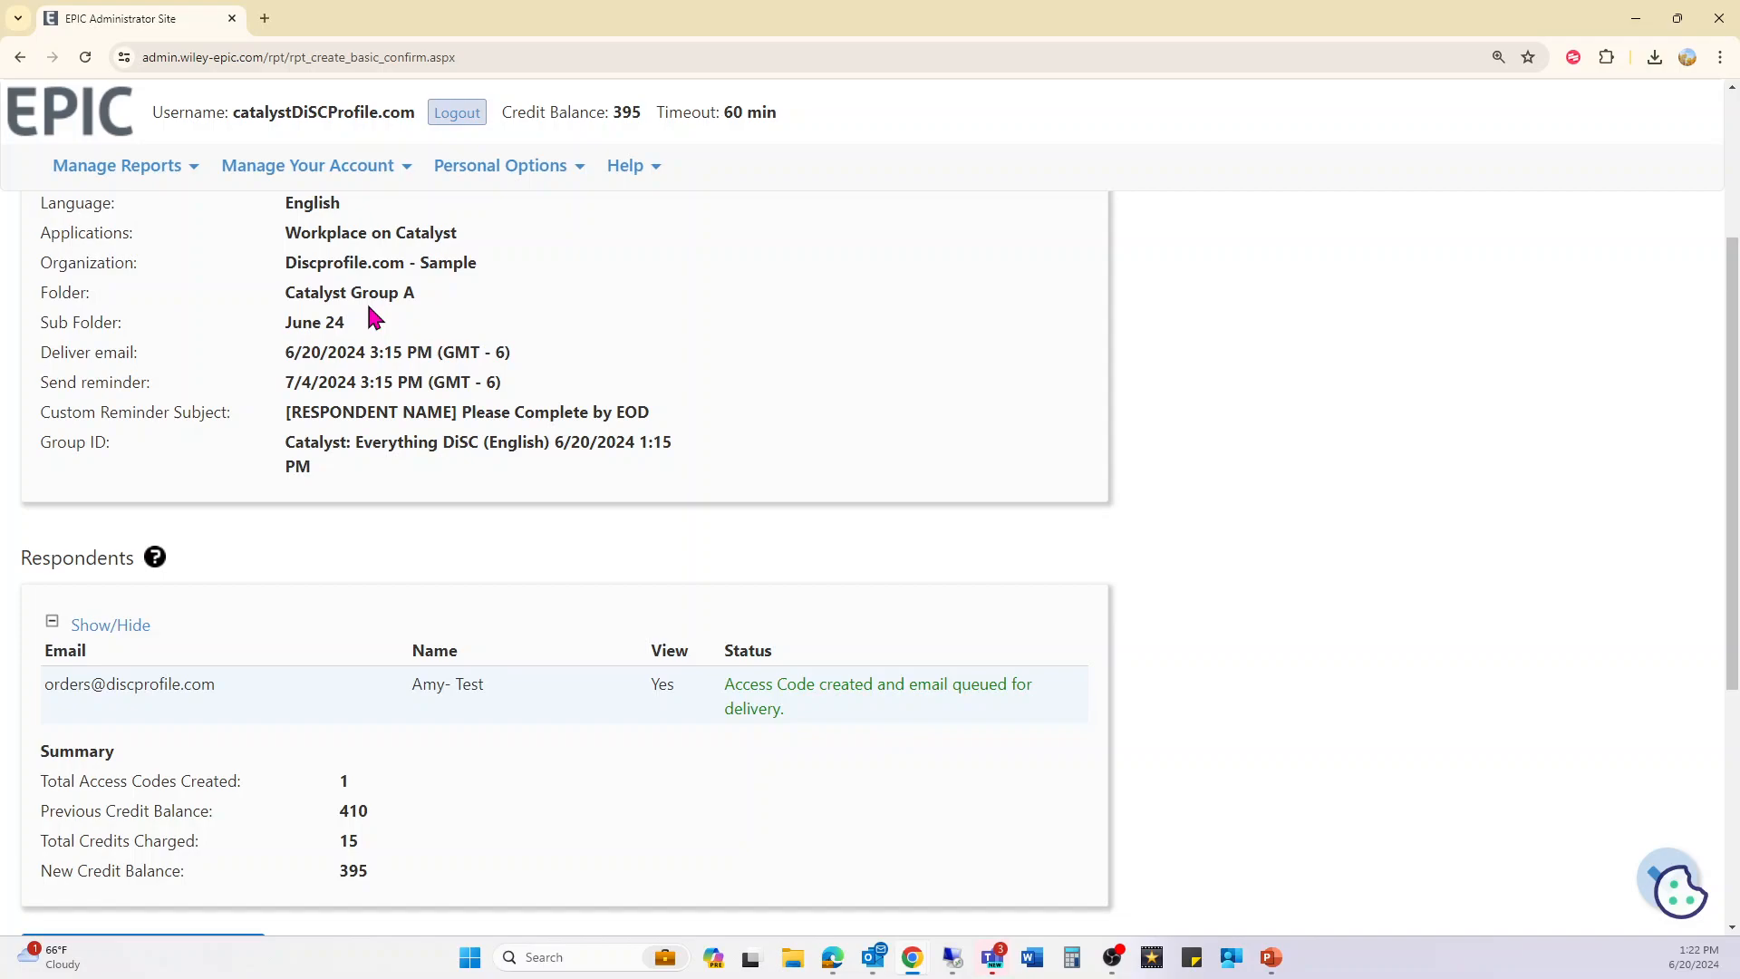
pyautogui.scroll(-1, 290, 585)
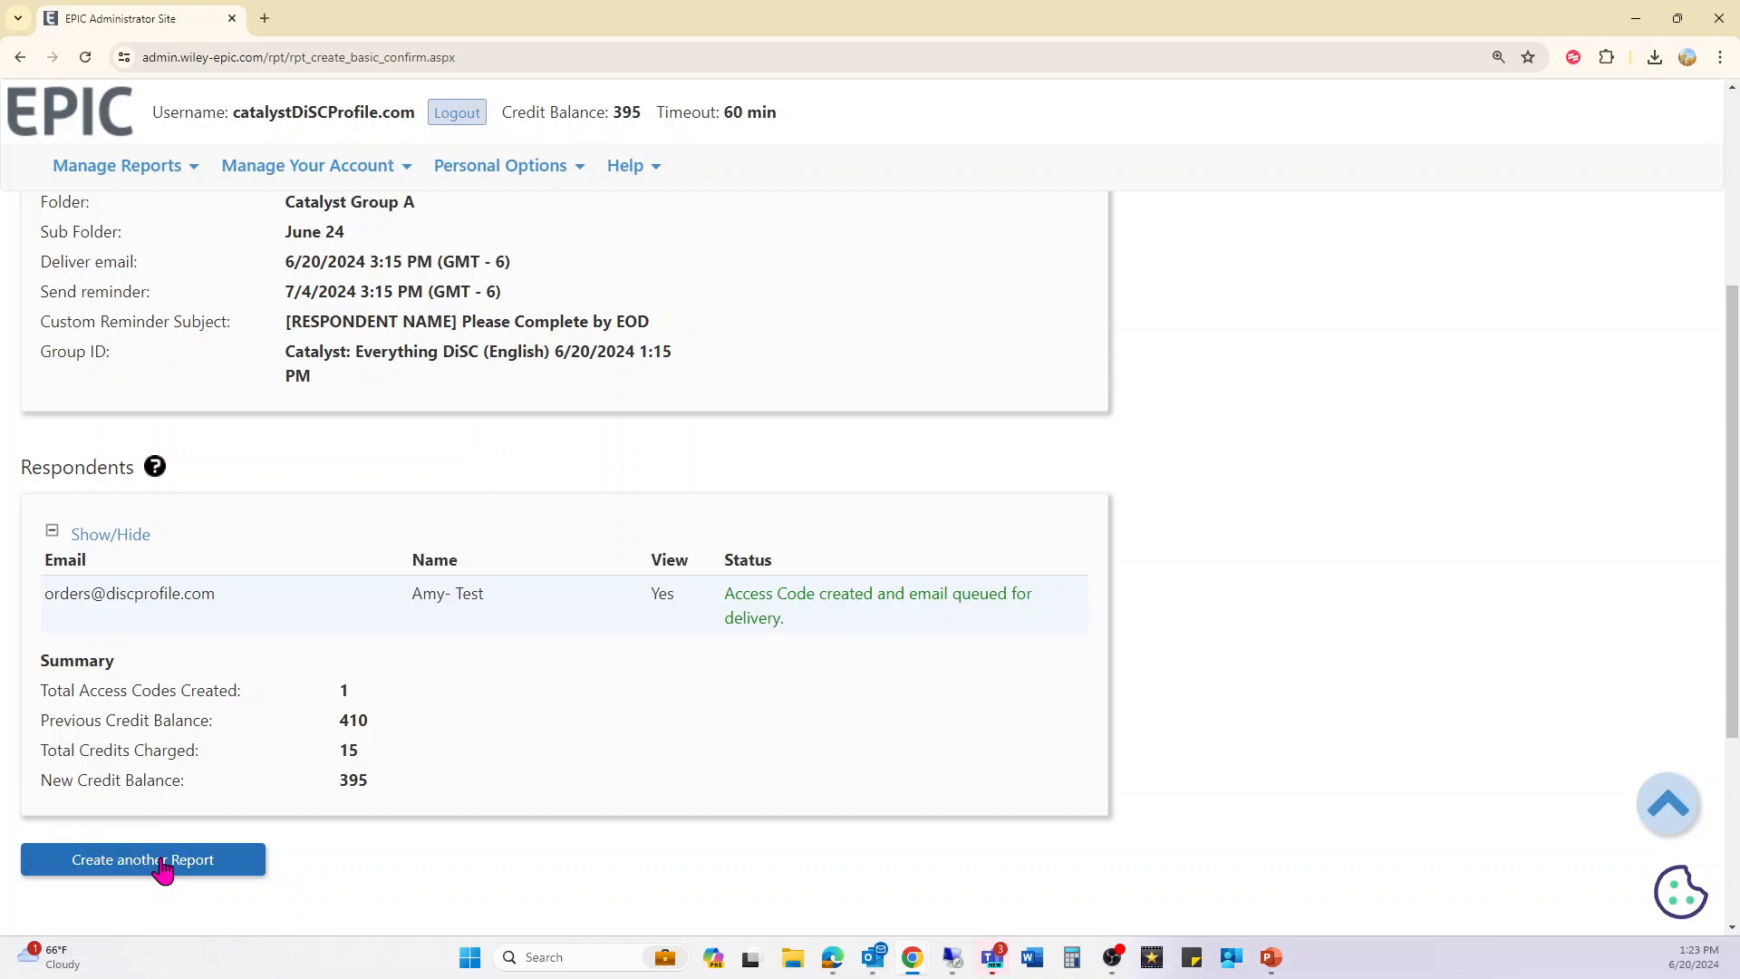
# - Go back to the EPIC home page to see the pending access code under Catalyst Group A \ June 24
pyautogui.click(113, 134)
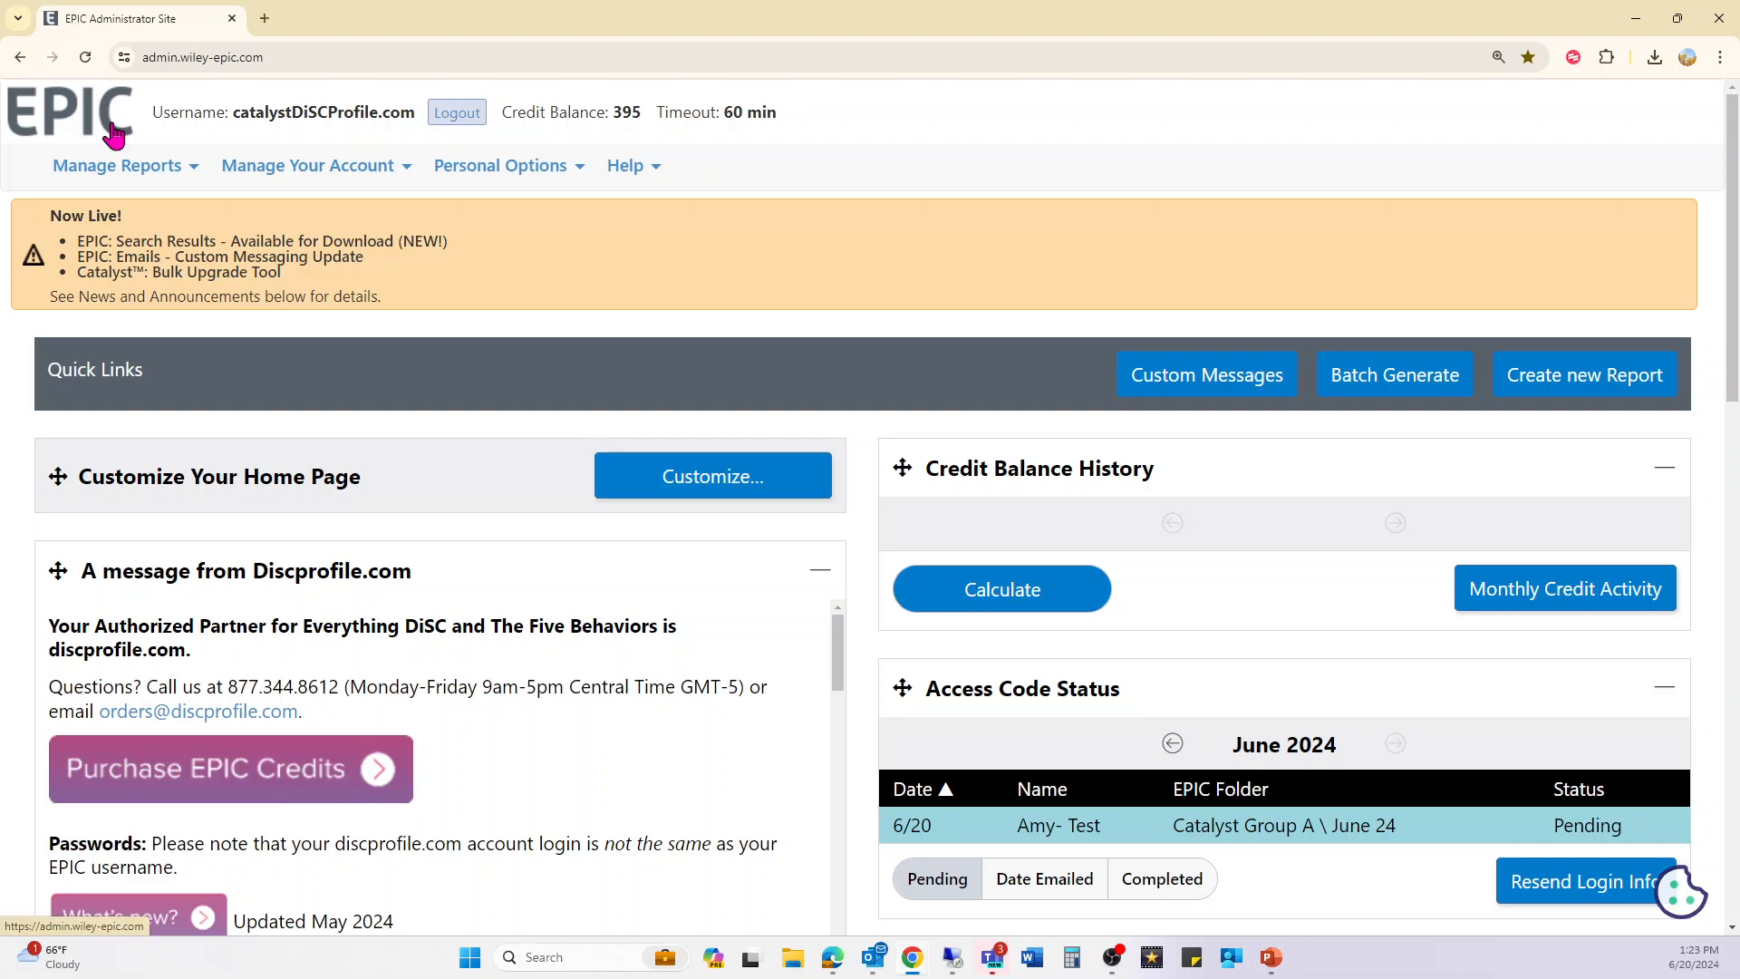
# - Start a new report from Manage Reports and open the Everything DiSC product list
pyautogui.click(116, 167)
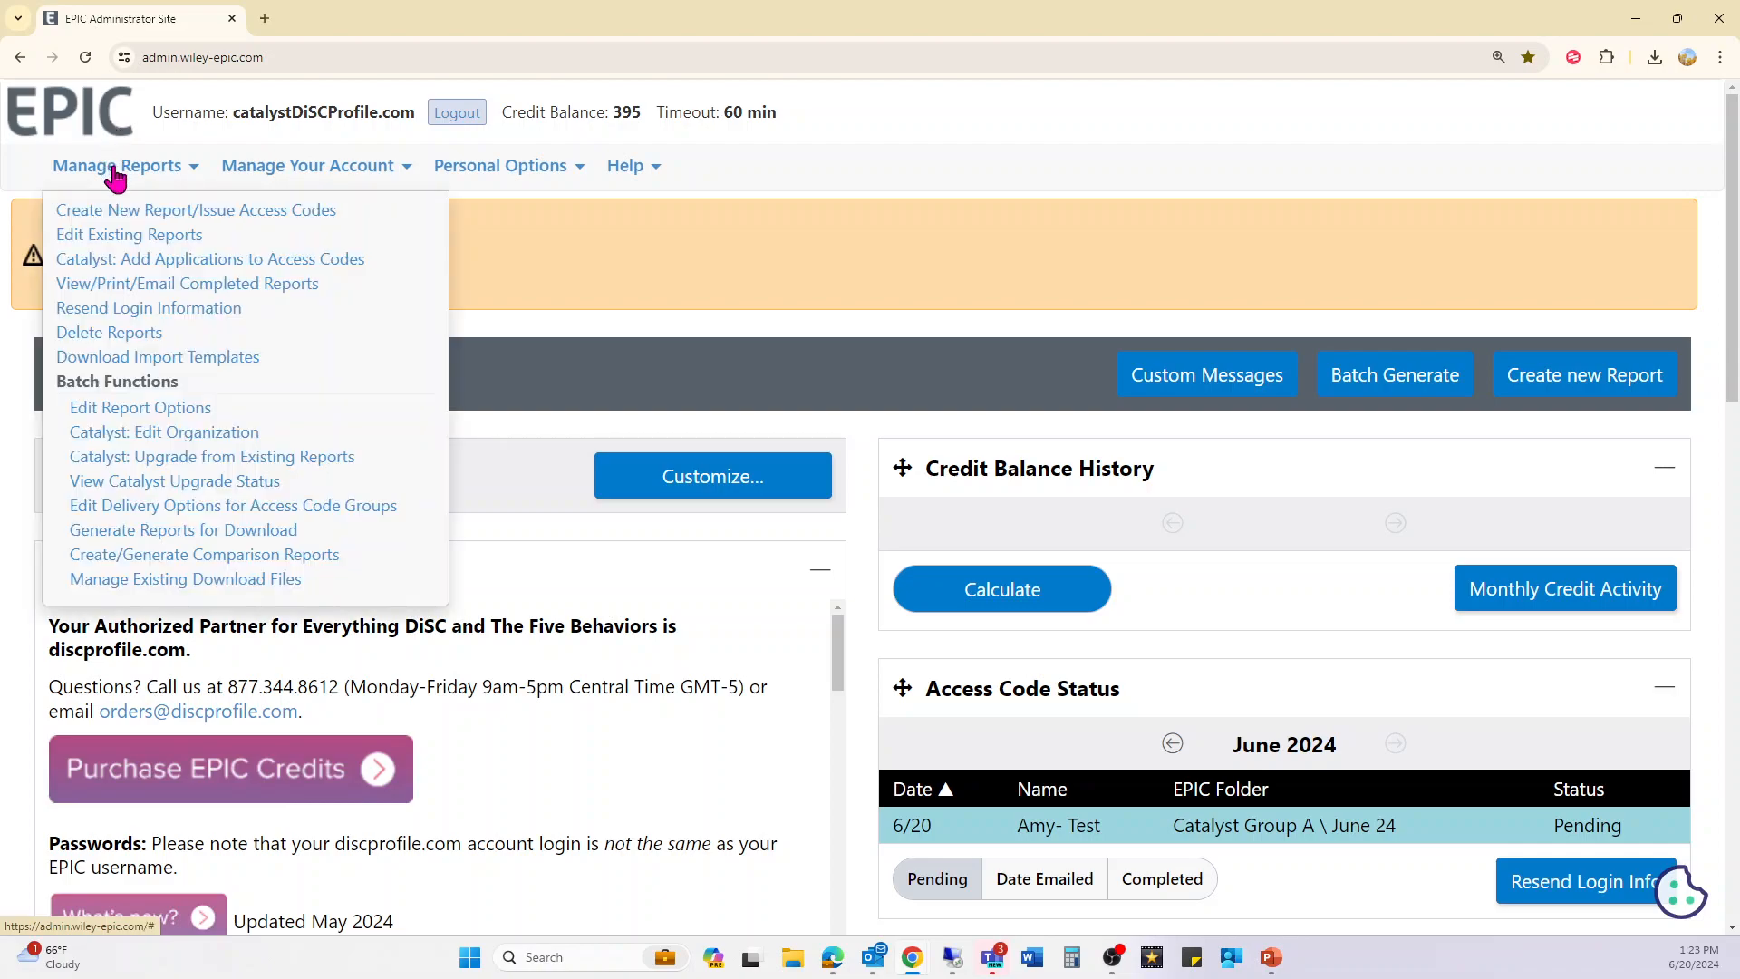
pyautogui.click(142, 214)
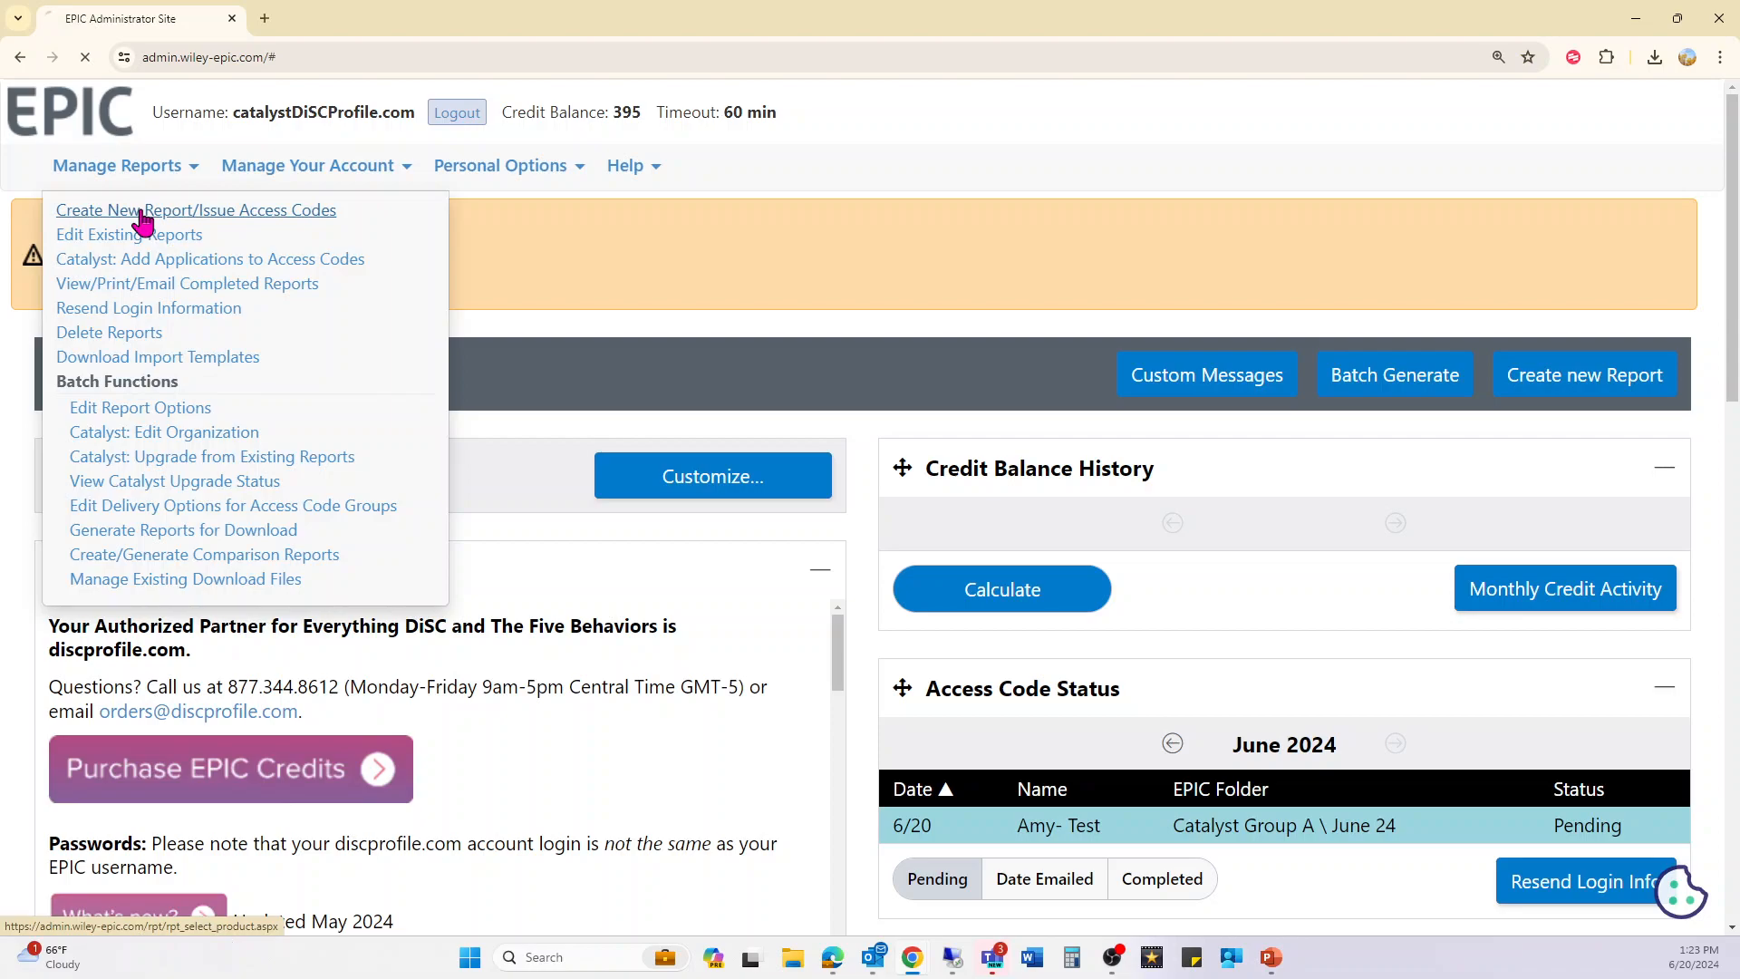
pyautogui.moveTo(140, 179)
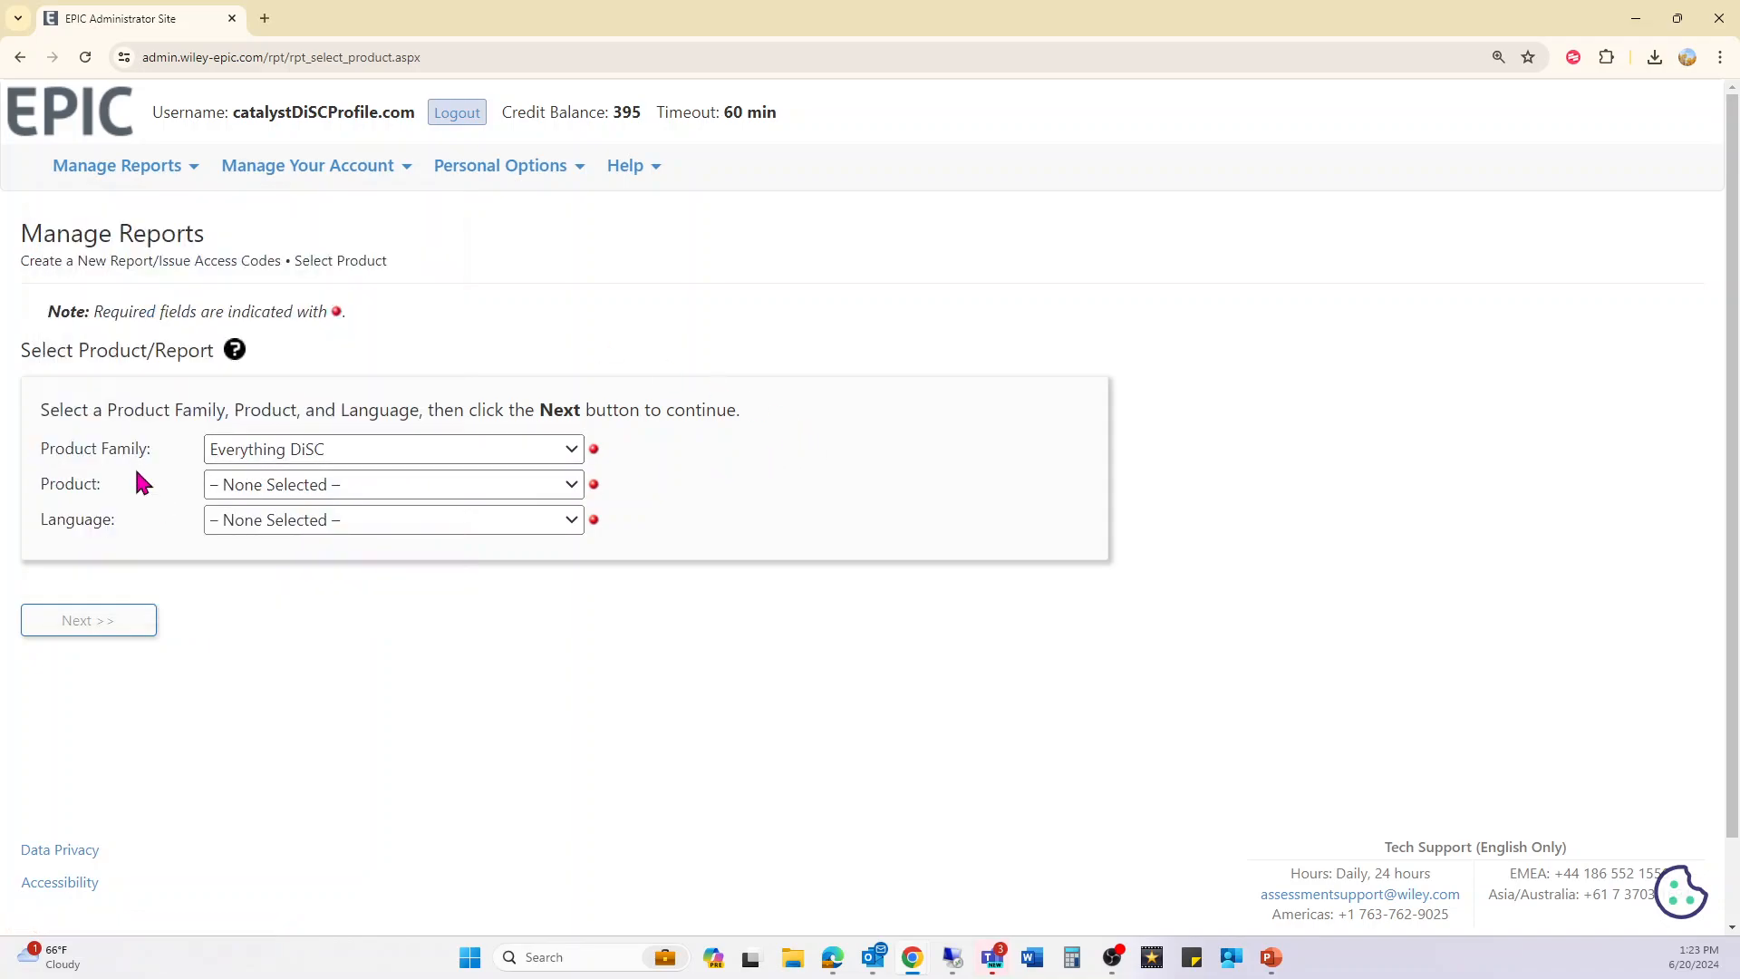
pyautogui.click(311, 483)
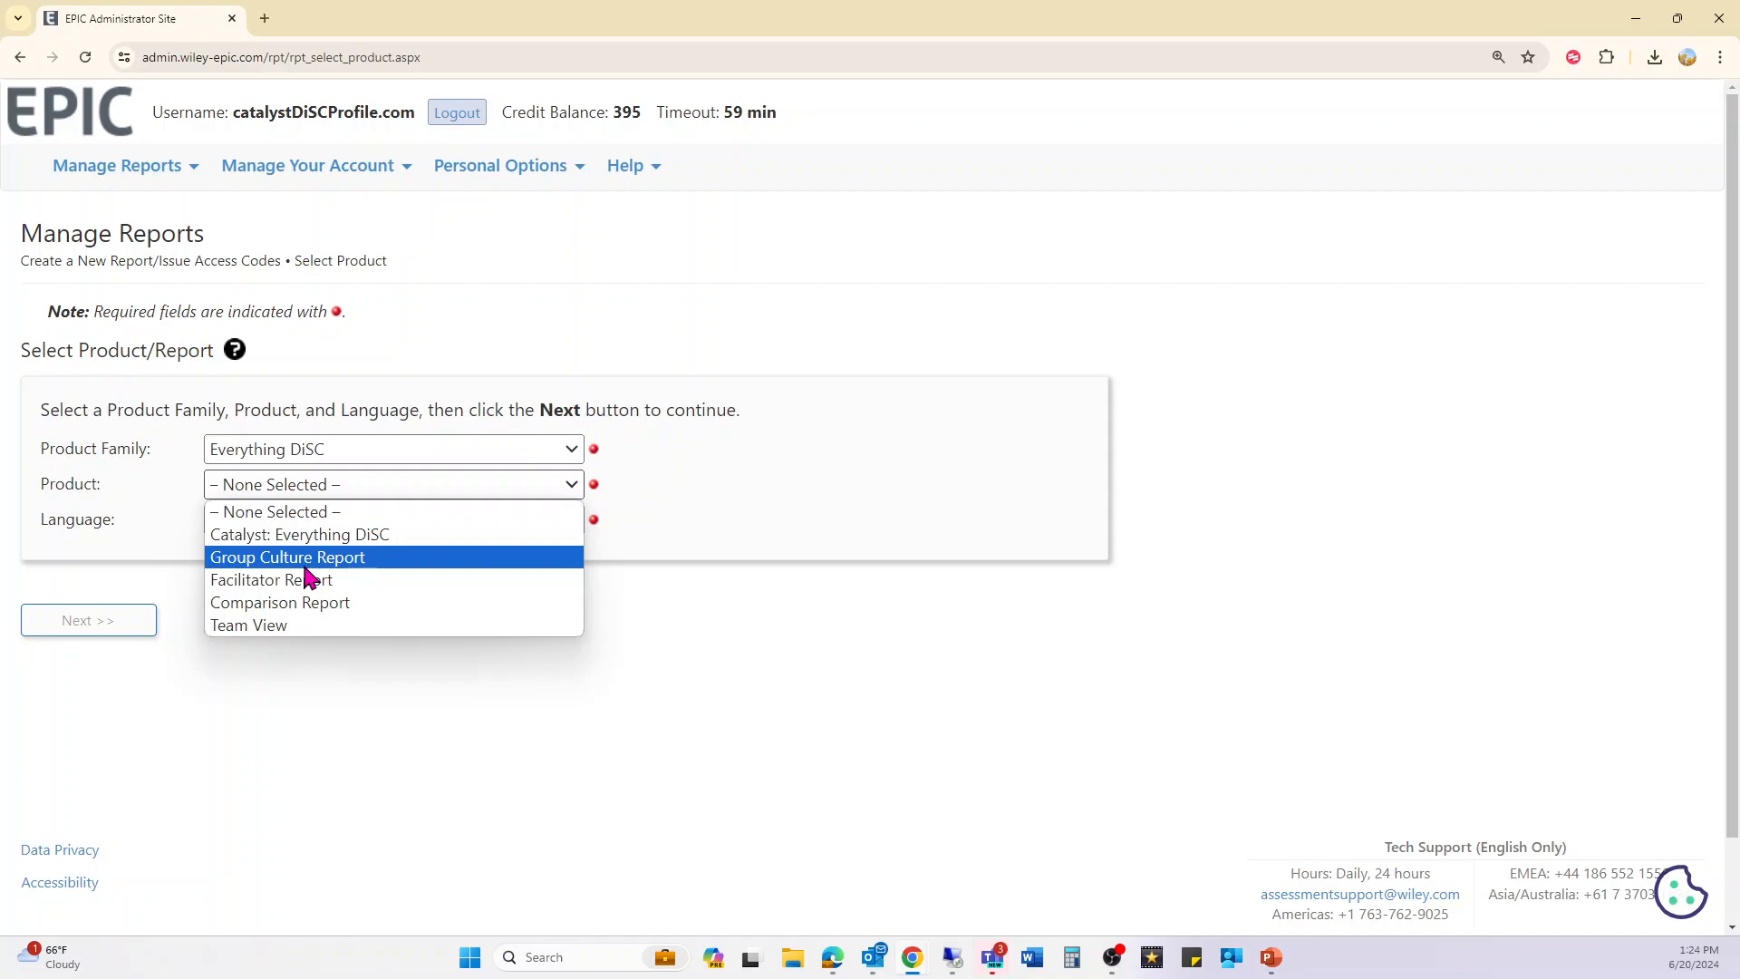
# - Choose the Facilitator Report, file it under Catalyst Group A / June 24, and begin adding participants
pyautogui.click(360, 585)
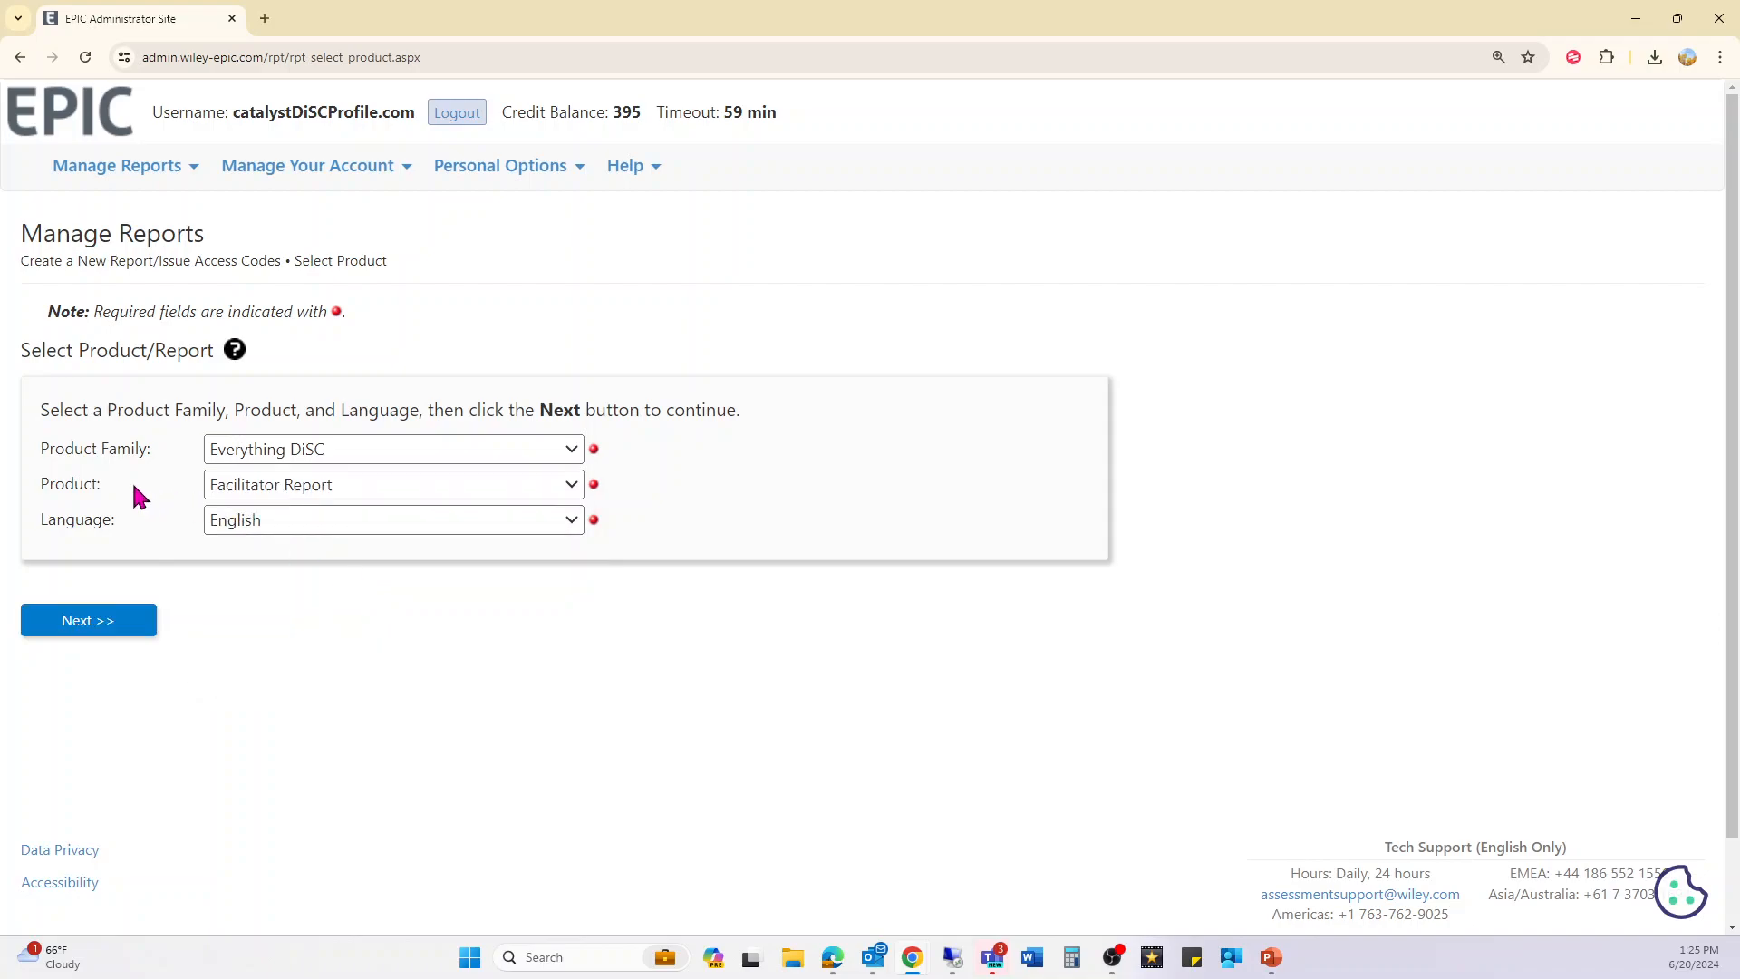
pyautogui.click(118, 632)
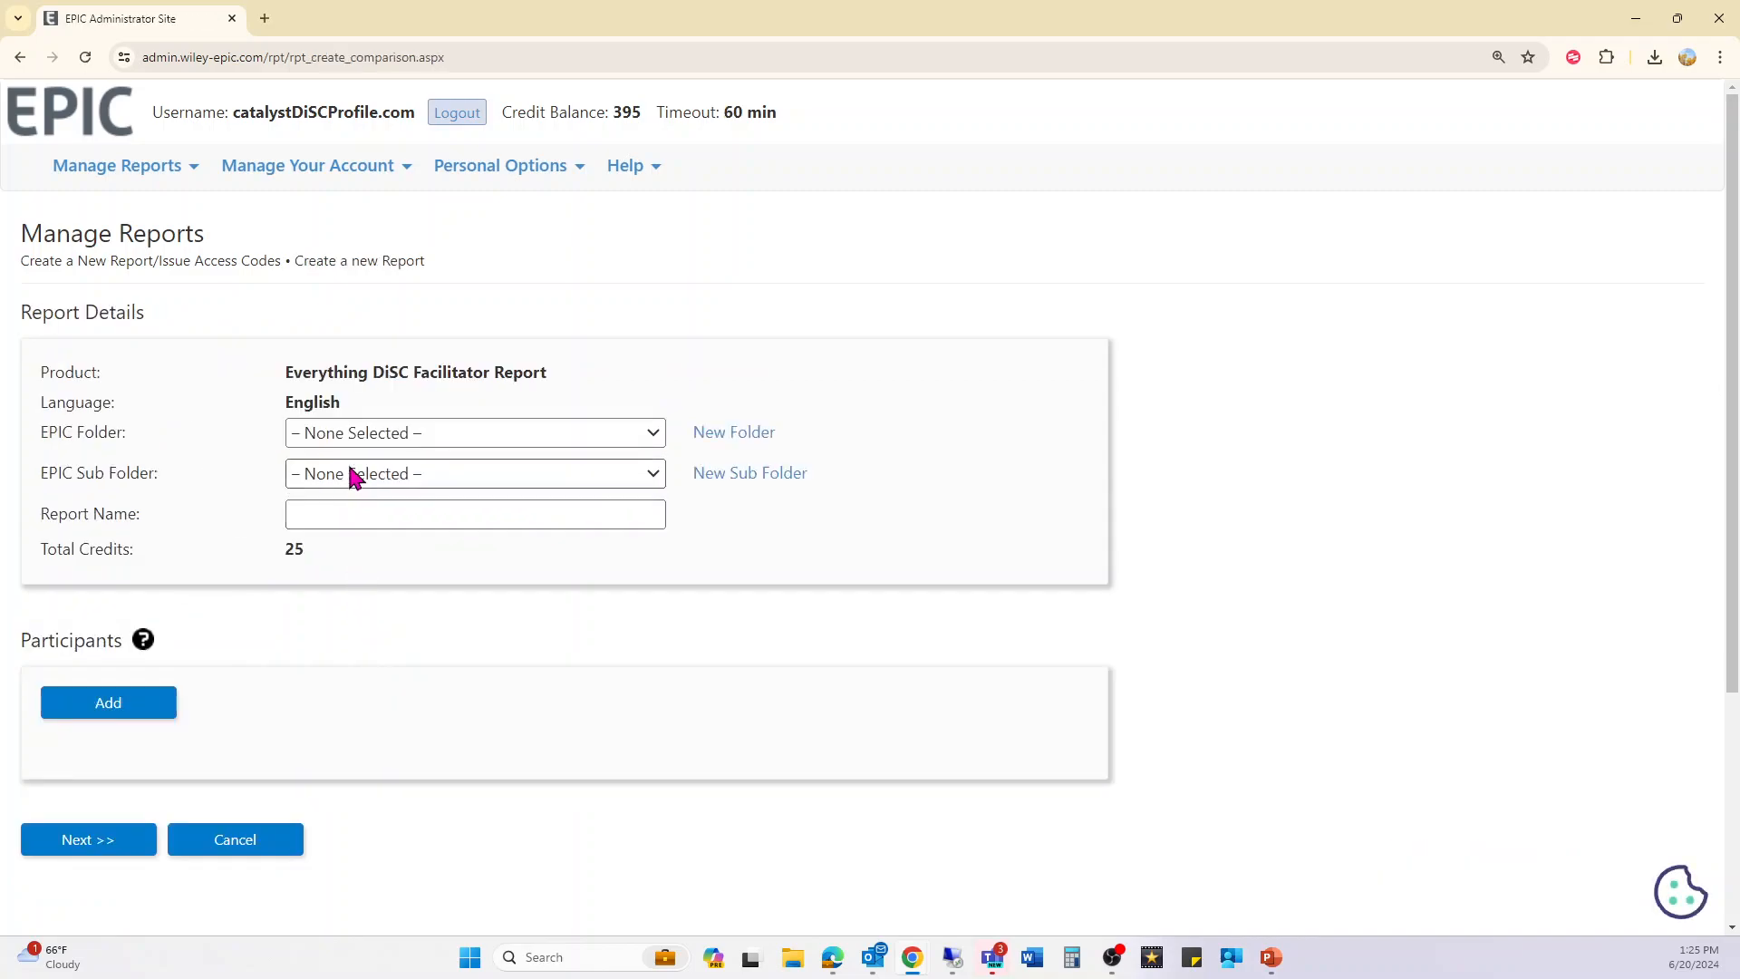
pyautogui.click(344, 434)
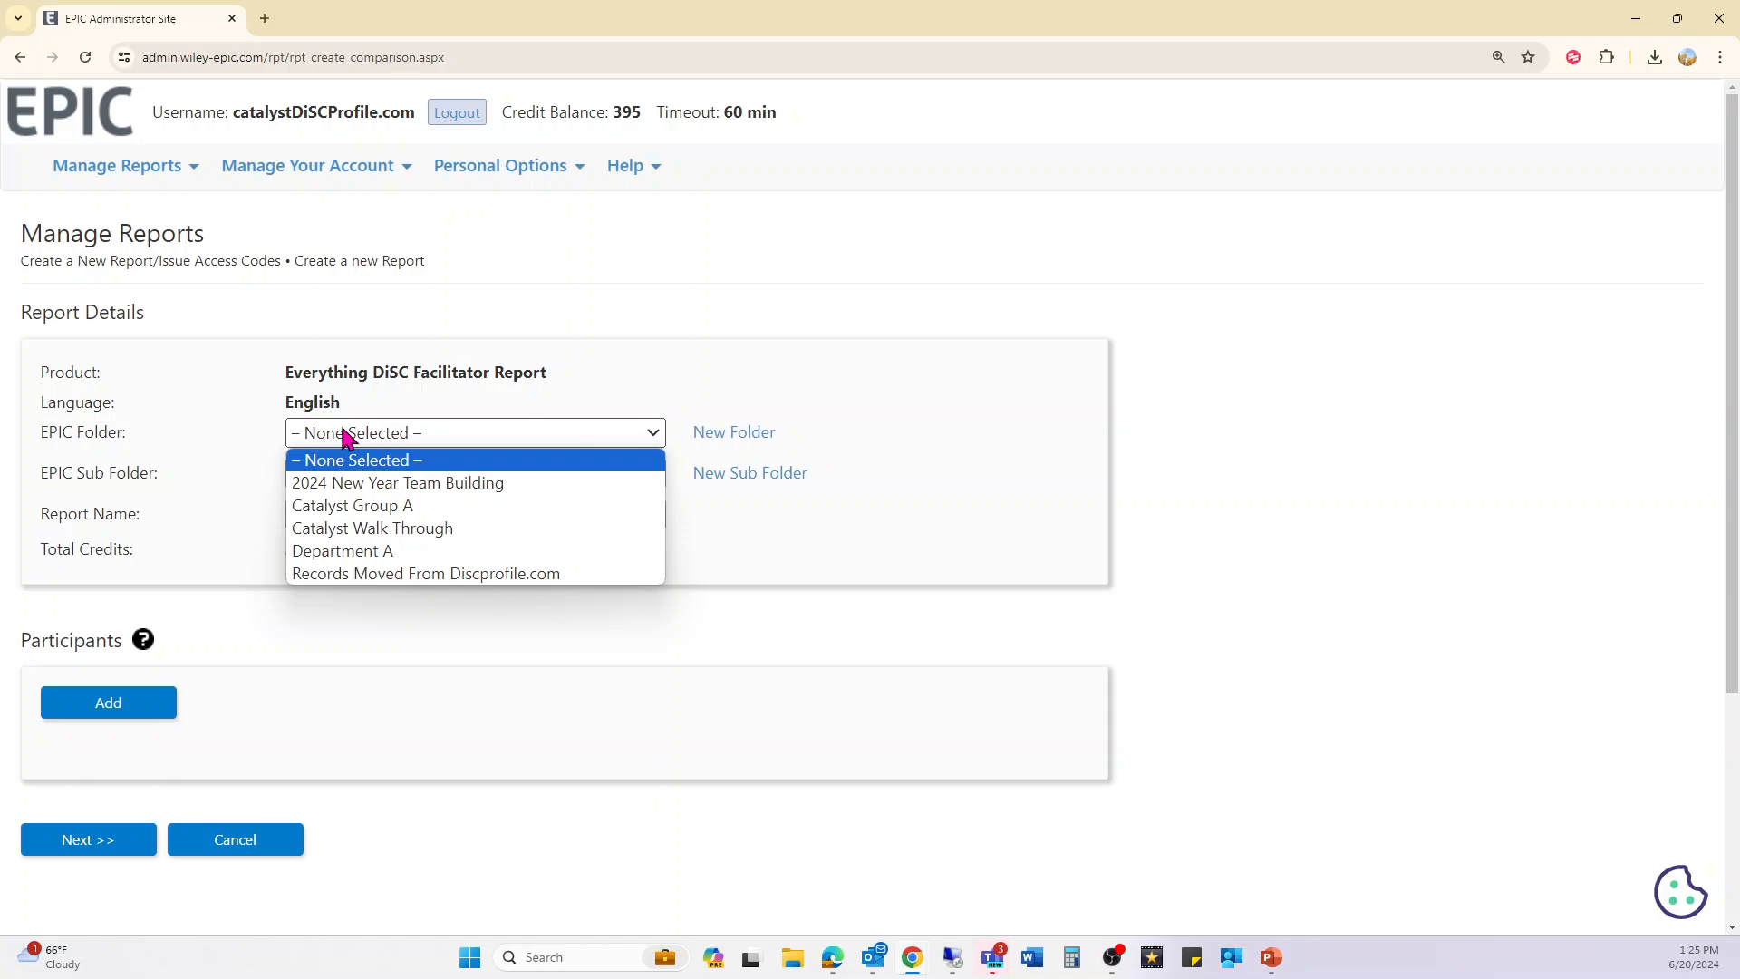
pyautogui.click(328, 506)
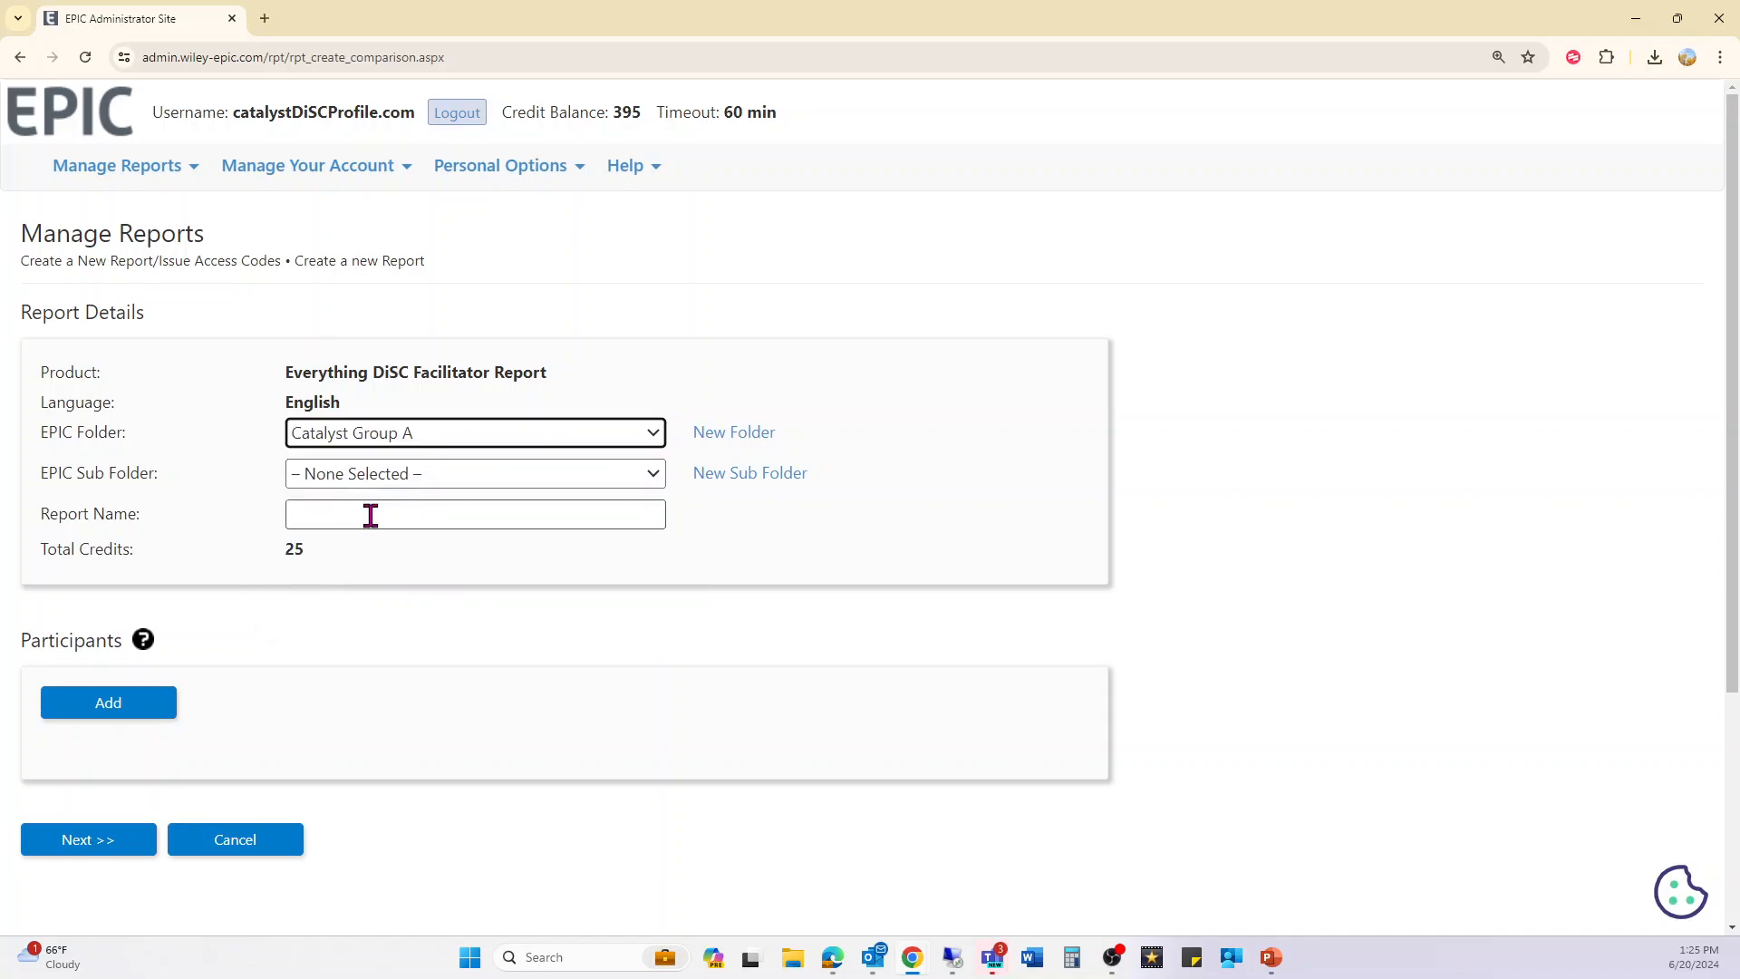
pyautogui.click(395, 483)
pyautogui.click(358, 523)
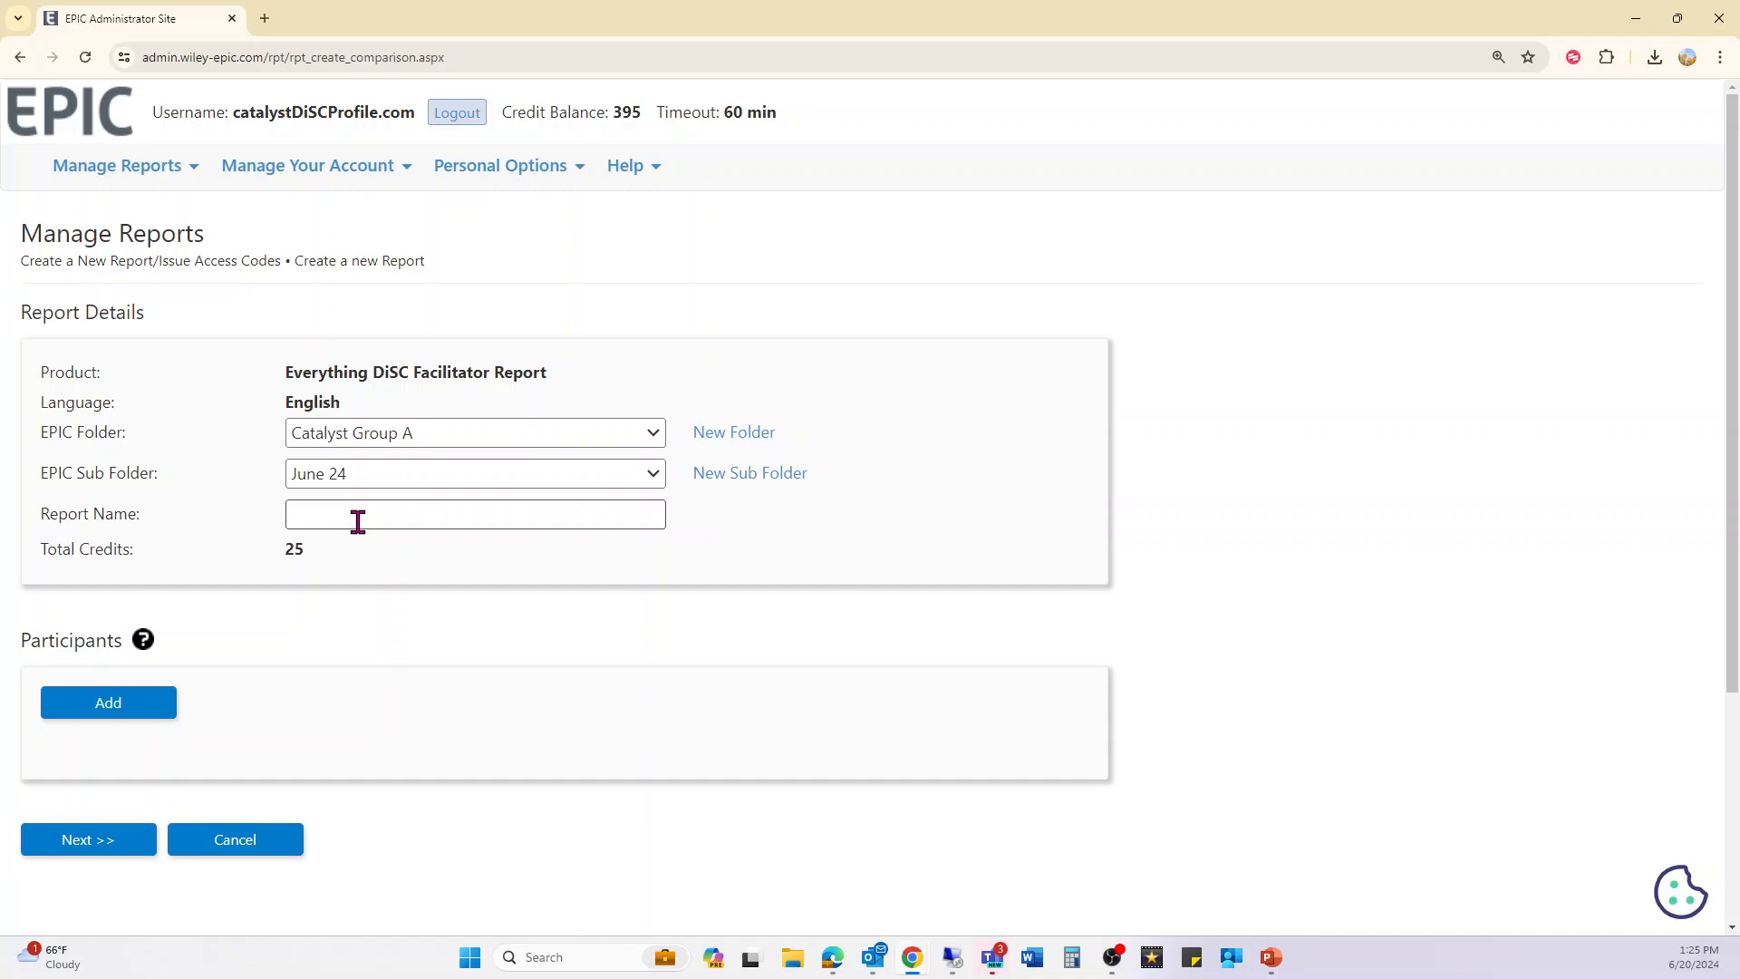
pyautogui.click(358, 522)
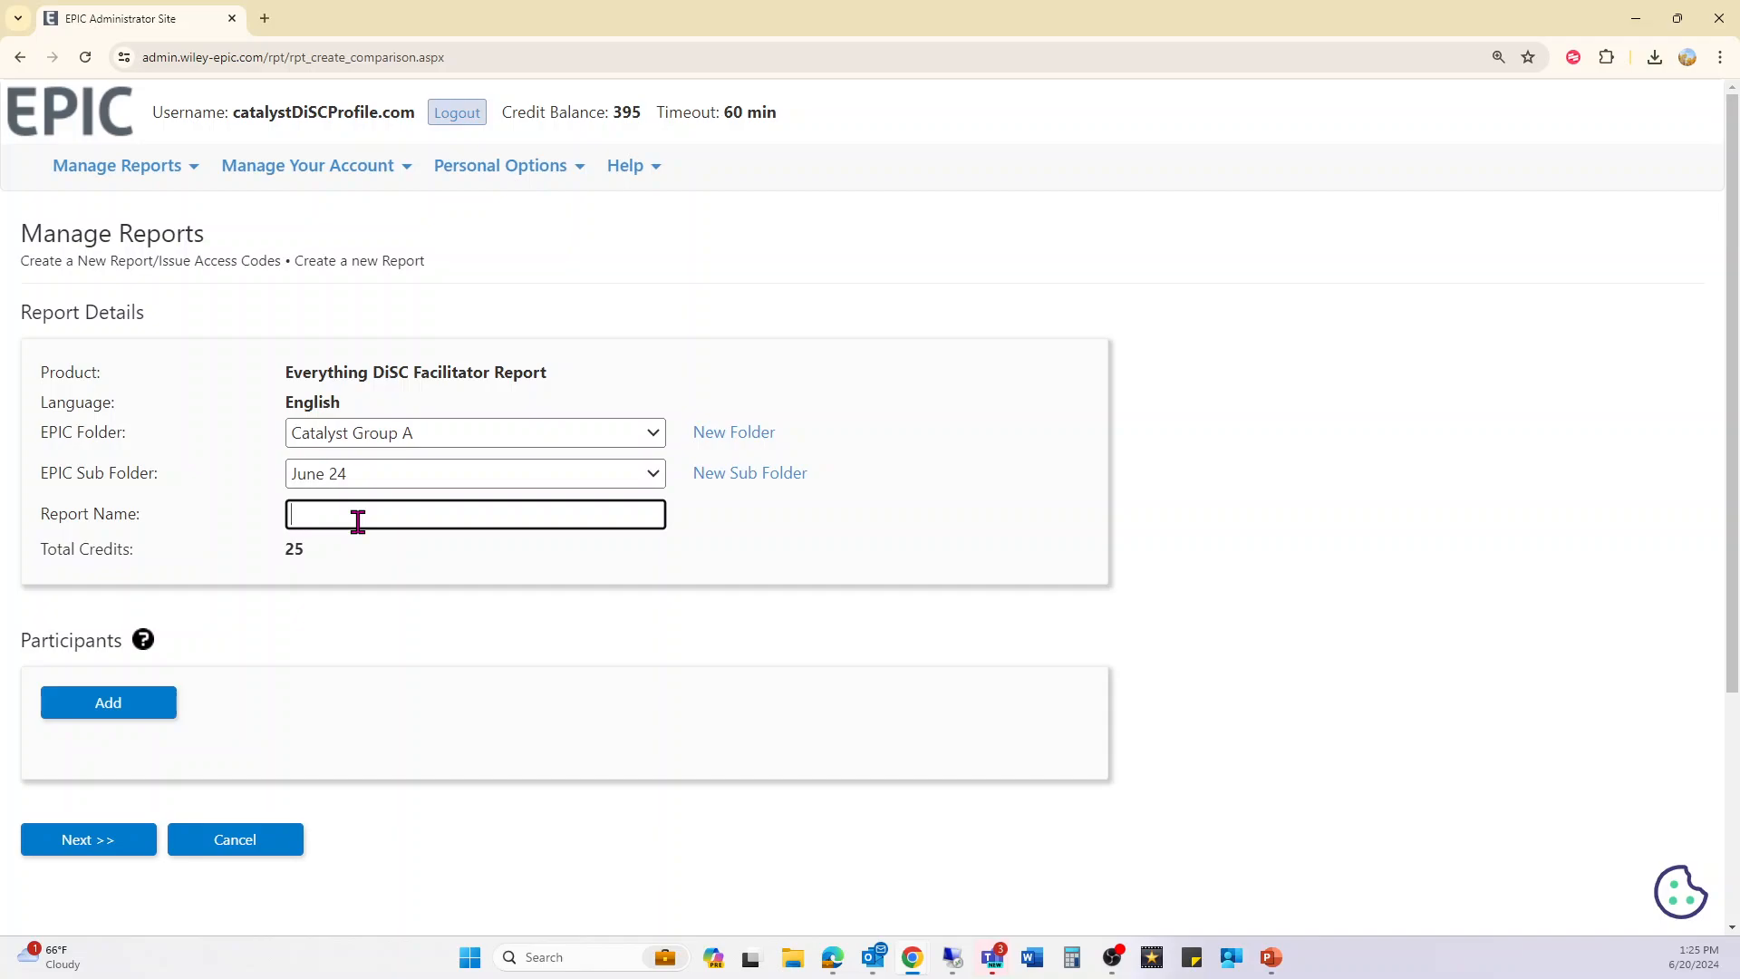
pyautogui.click(174, 707)
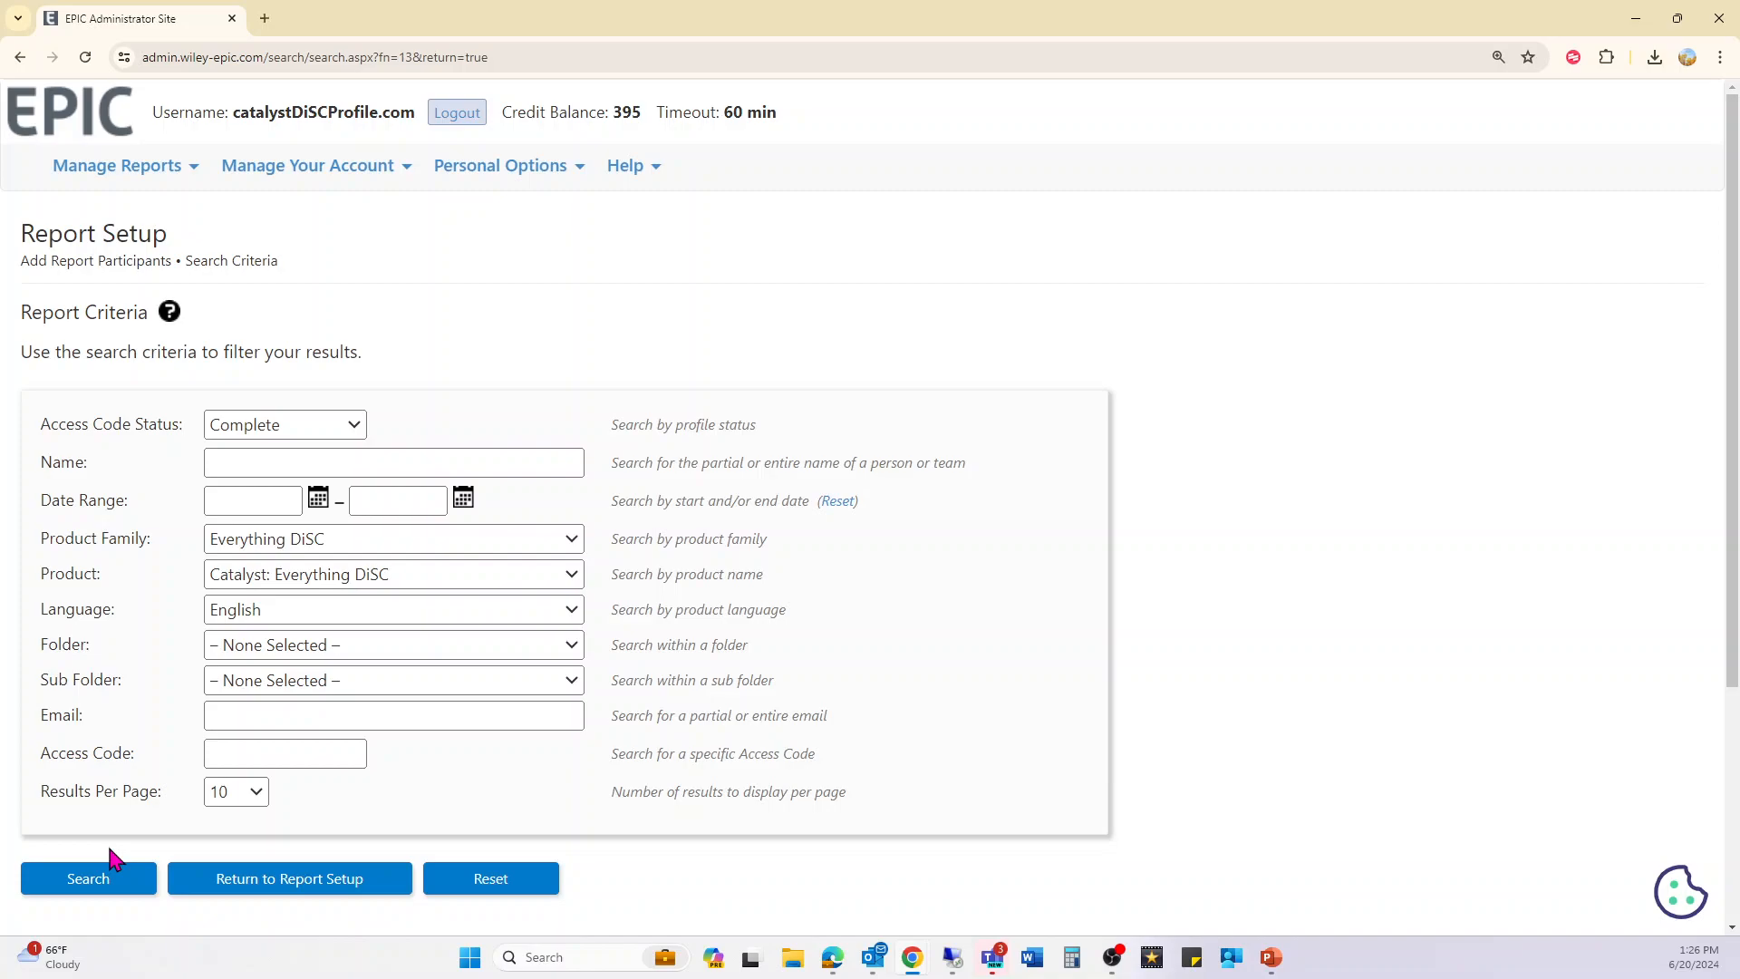
# - Search completed Catalyst access codes and add six respondents as Facilitator Report participants
pyautogui.click(91, 878)
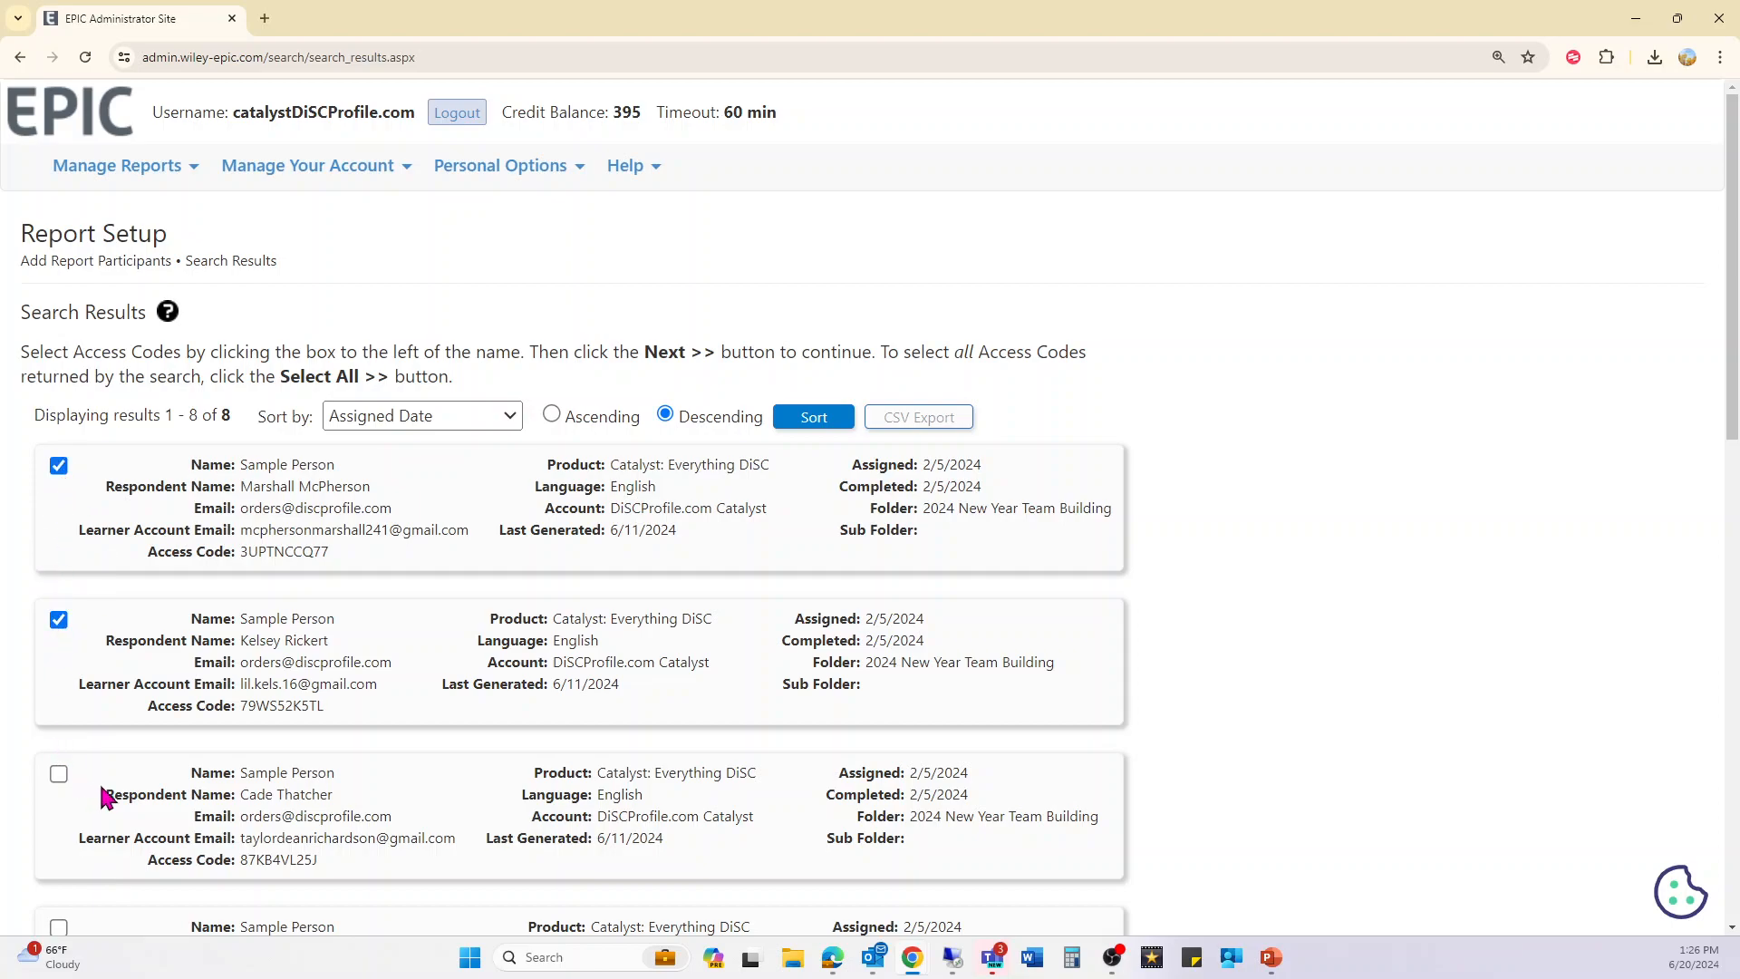
pyautogui.scroll(-13, 57, 725)
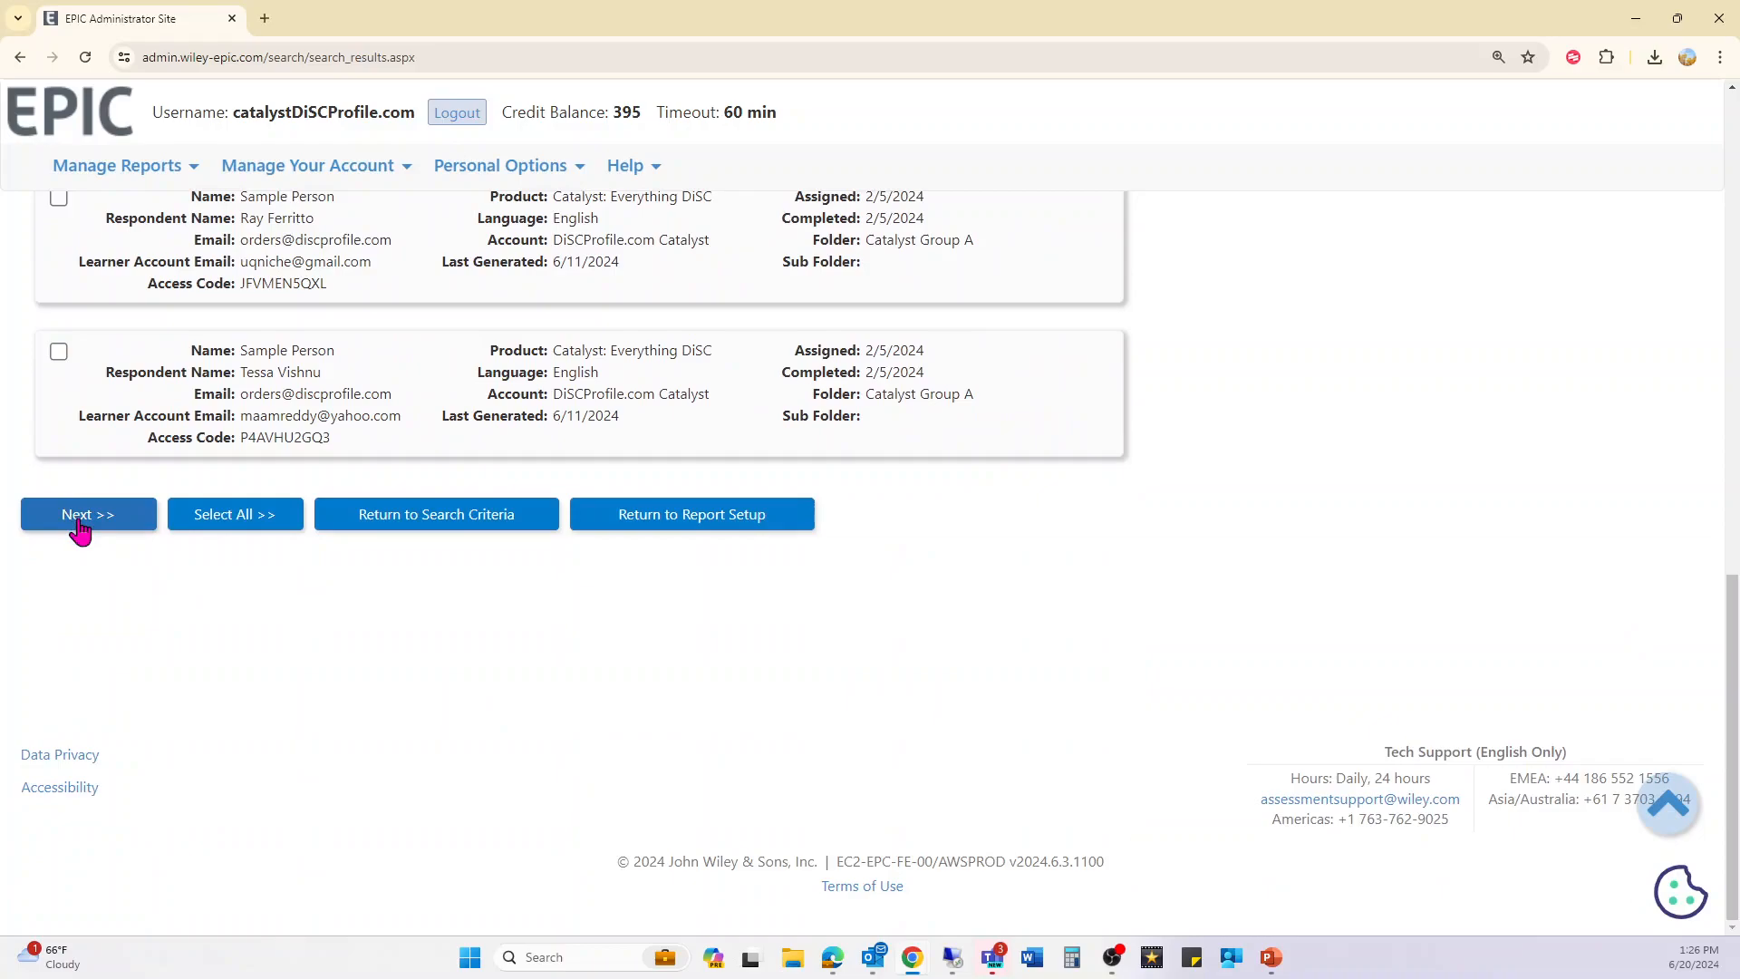
pyautogui.click(78, 524)
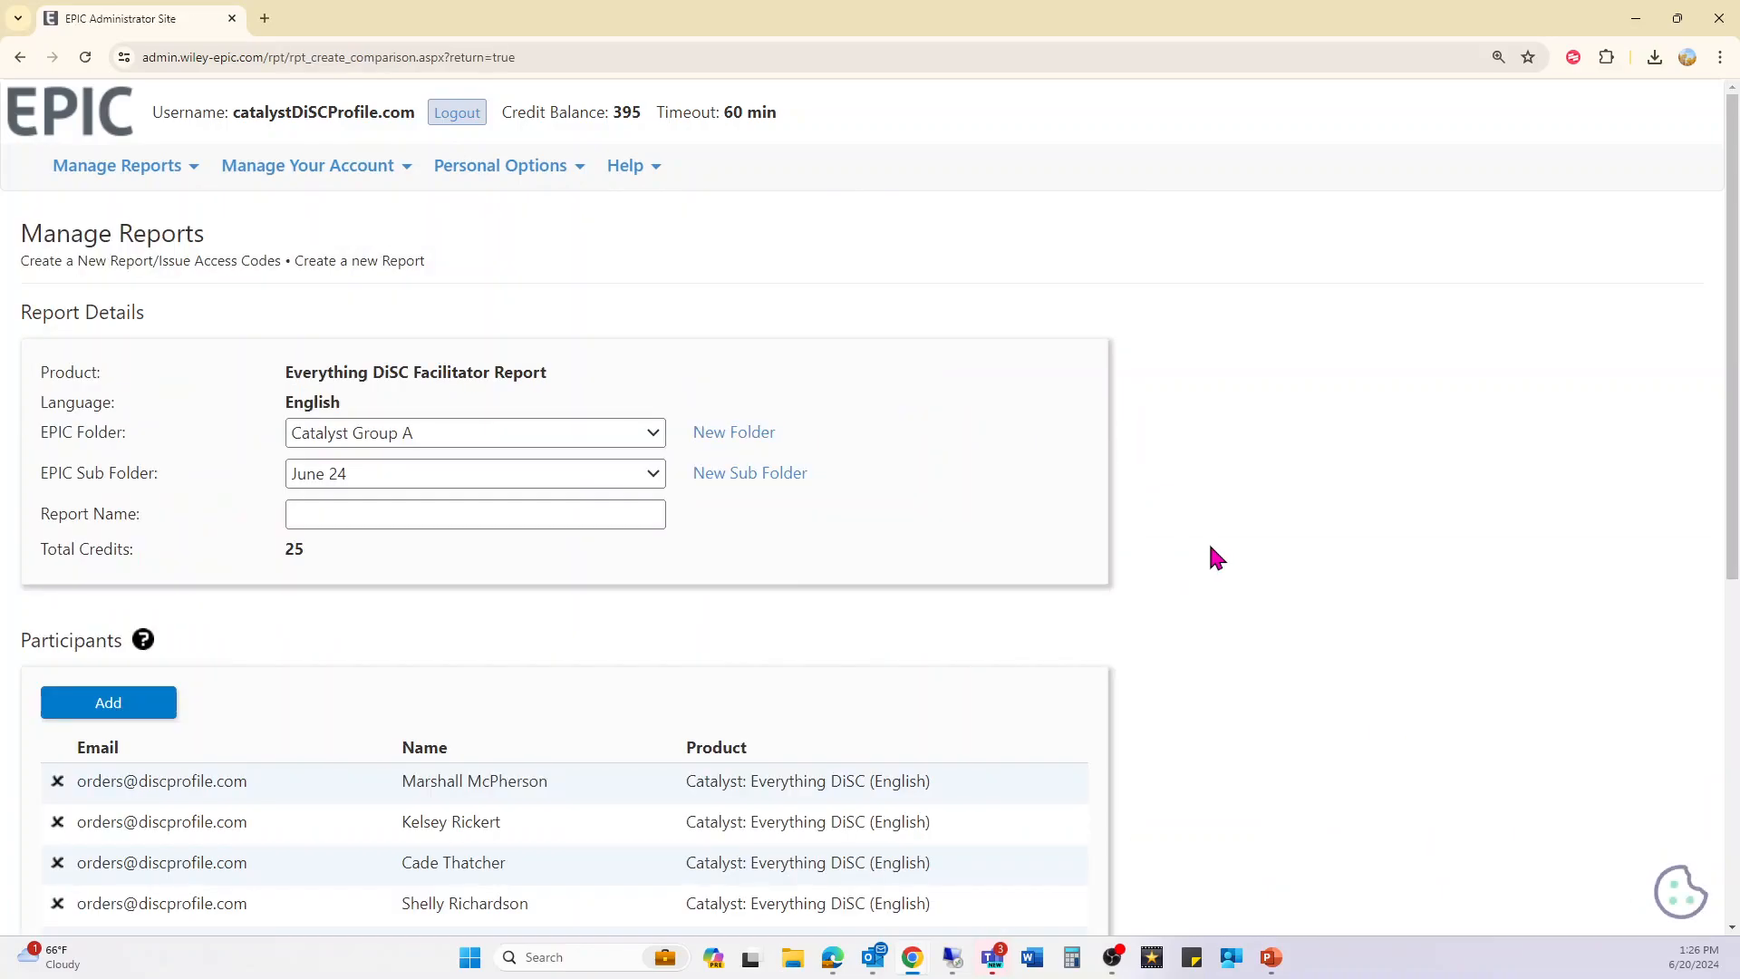
pyautogui.scroll(-2, 682, 689)
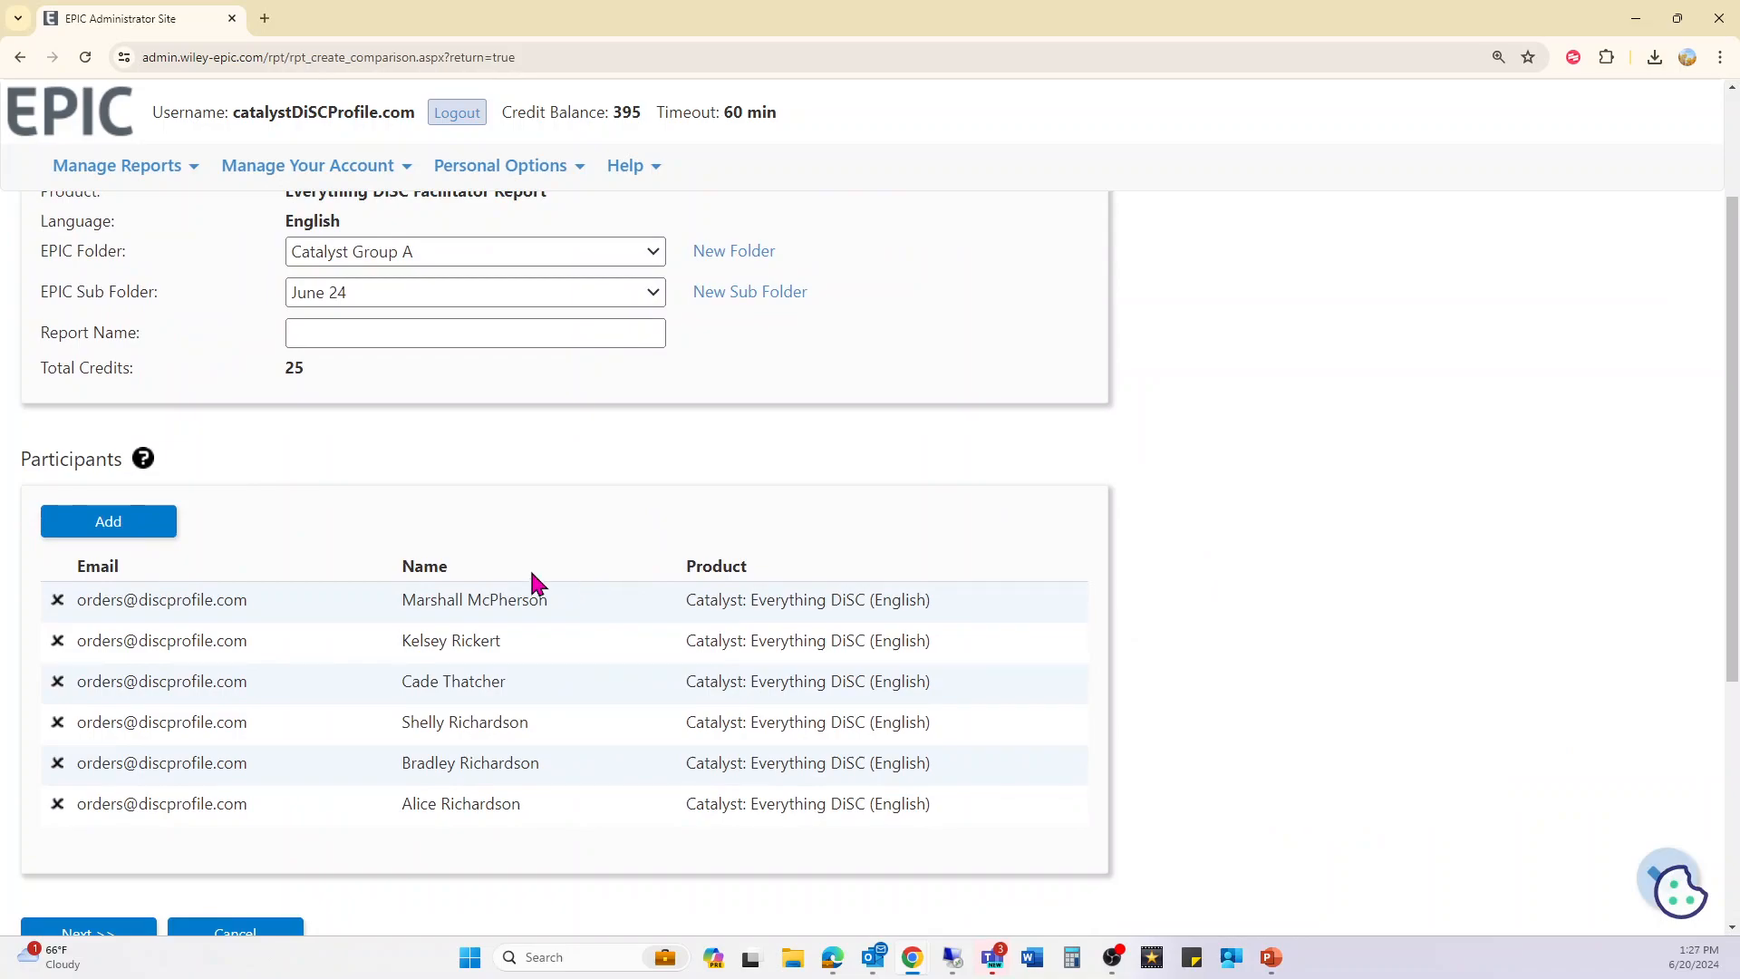
pyautogui.click(106, 524)
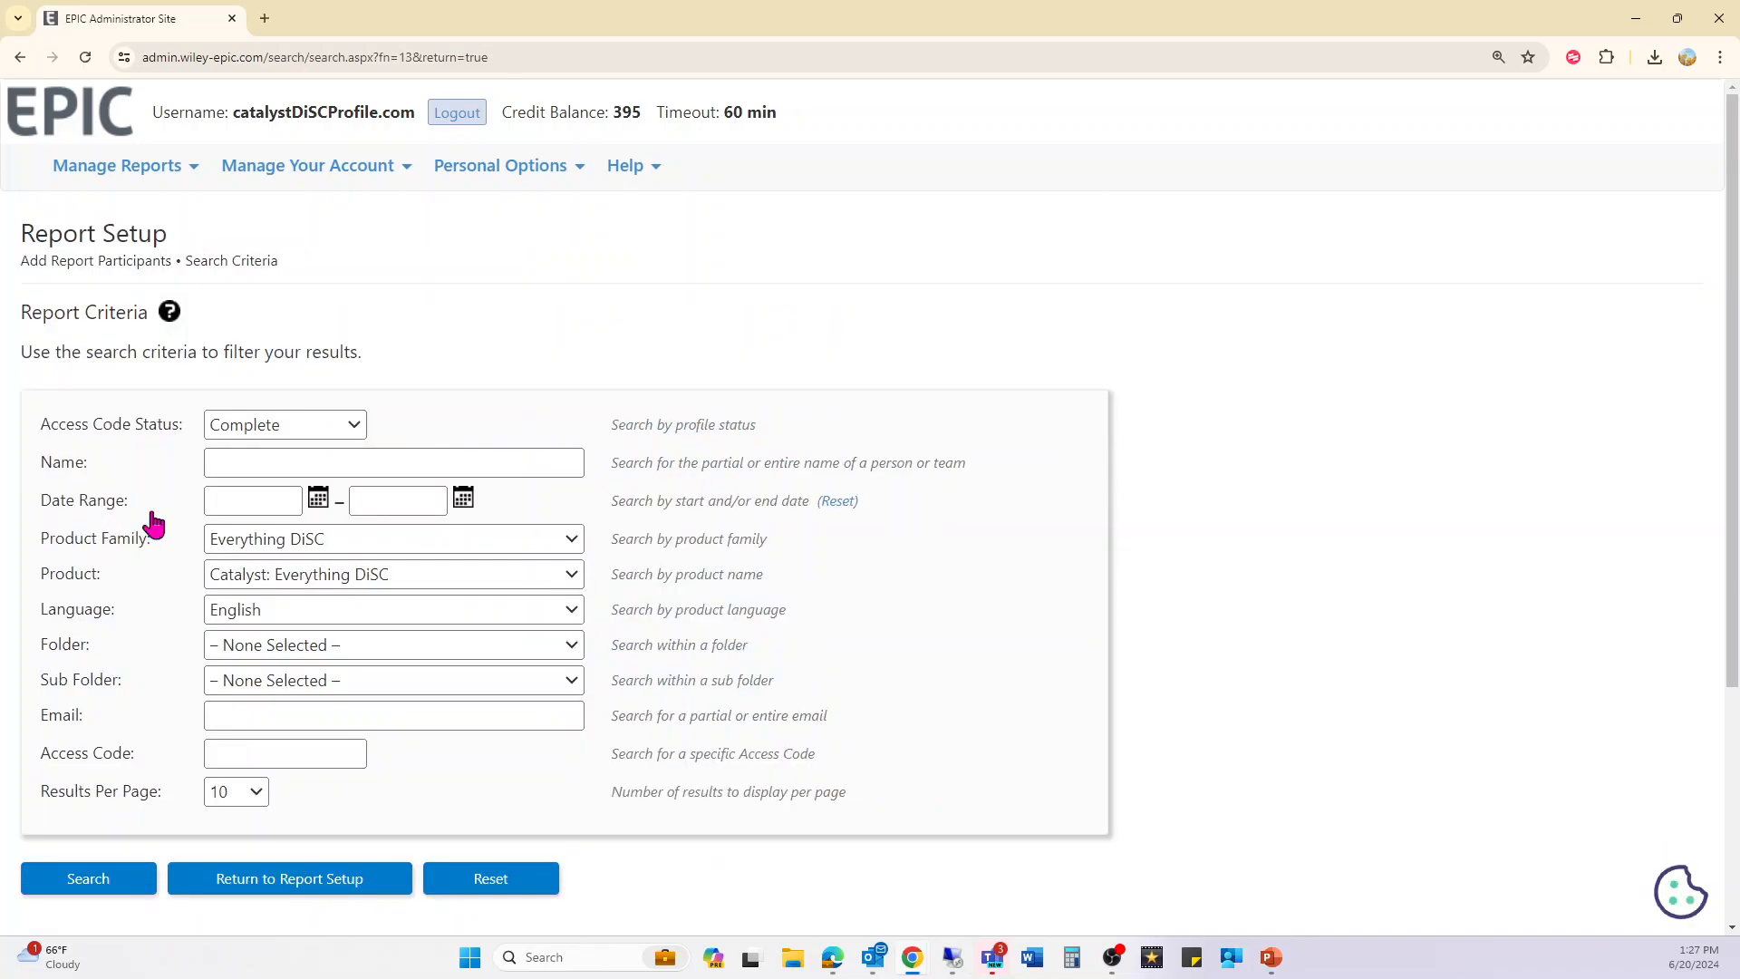
# - Leave the folder filter empty, return to report setup, and submit the six-participant report
pyautogui.click(350, 644)
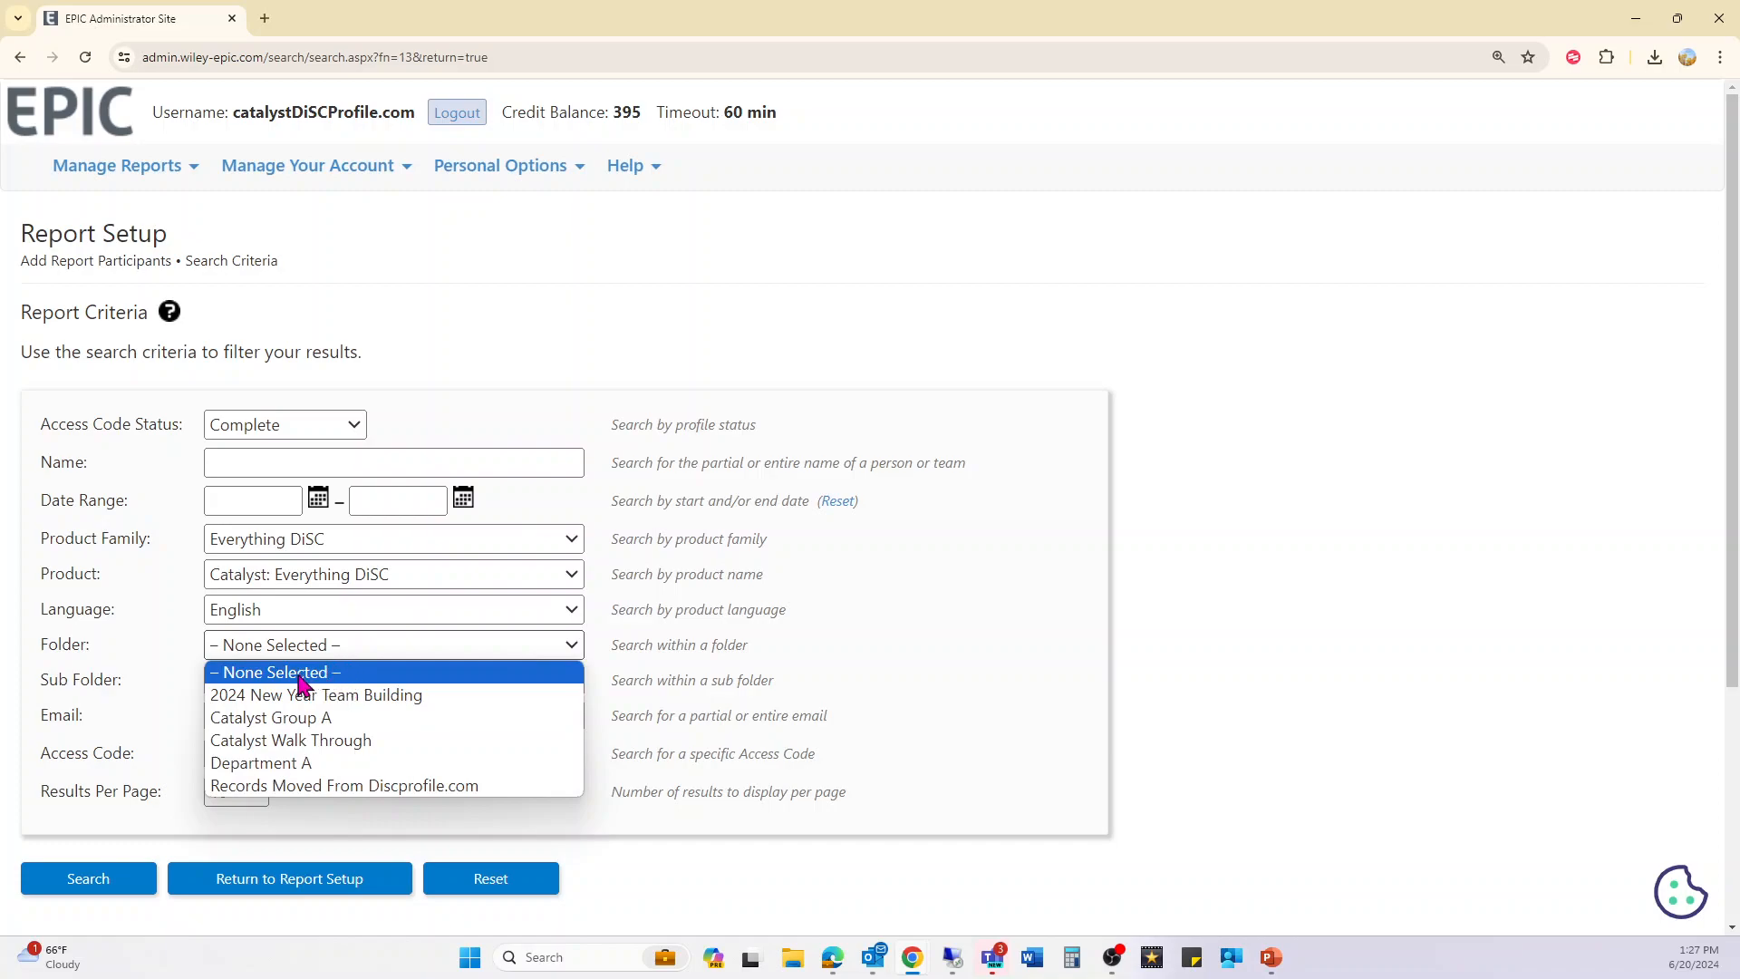
pyautogui.click(239, 664)
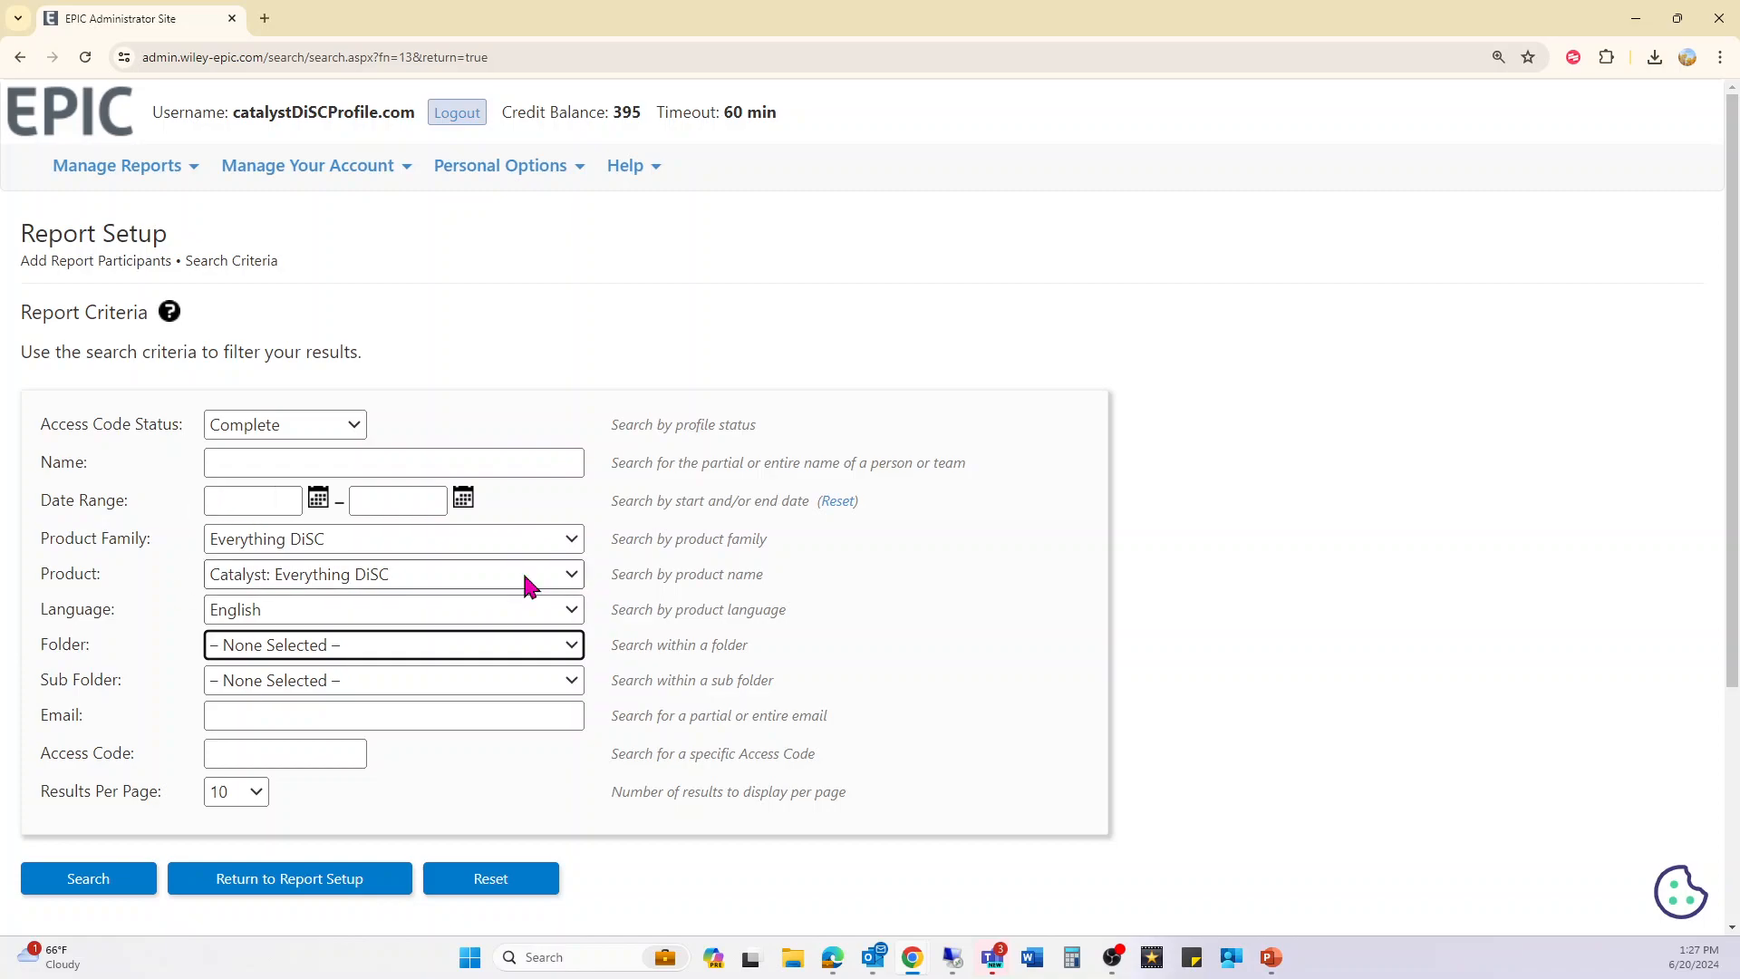
pyautogui.click(272, 884)
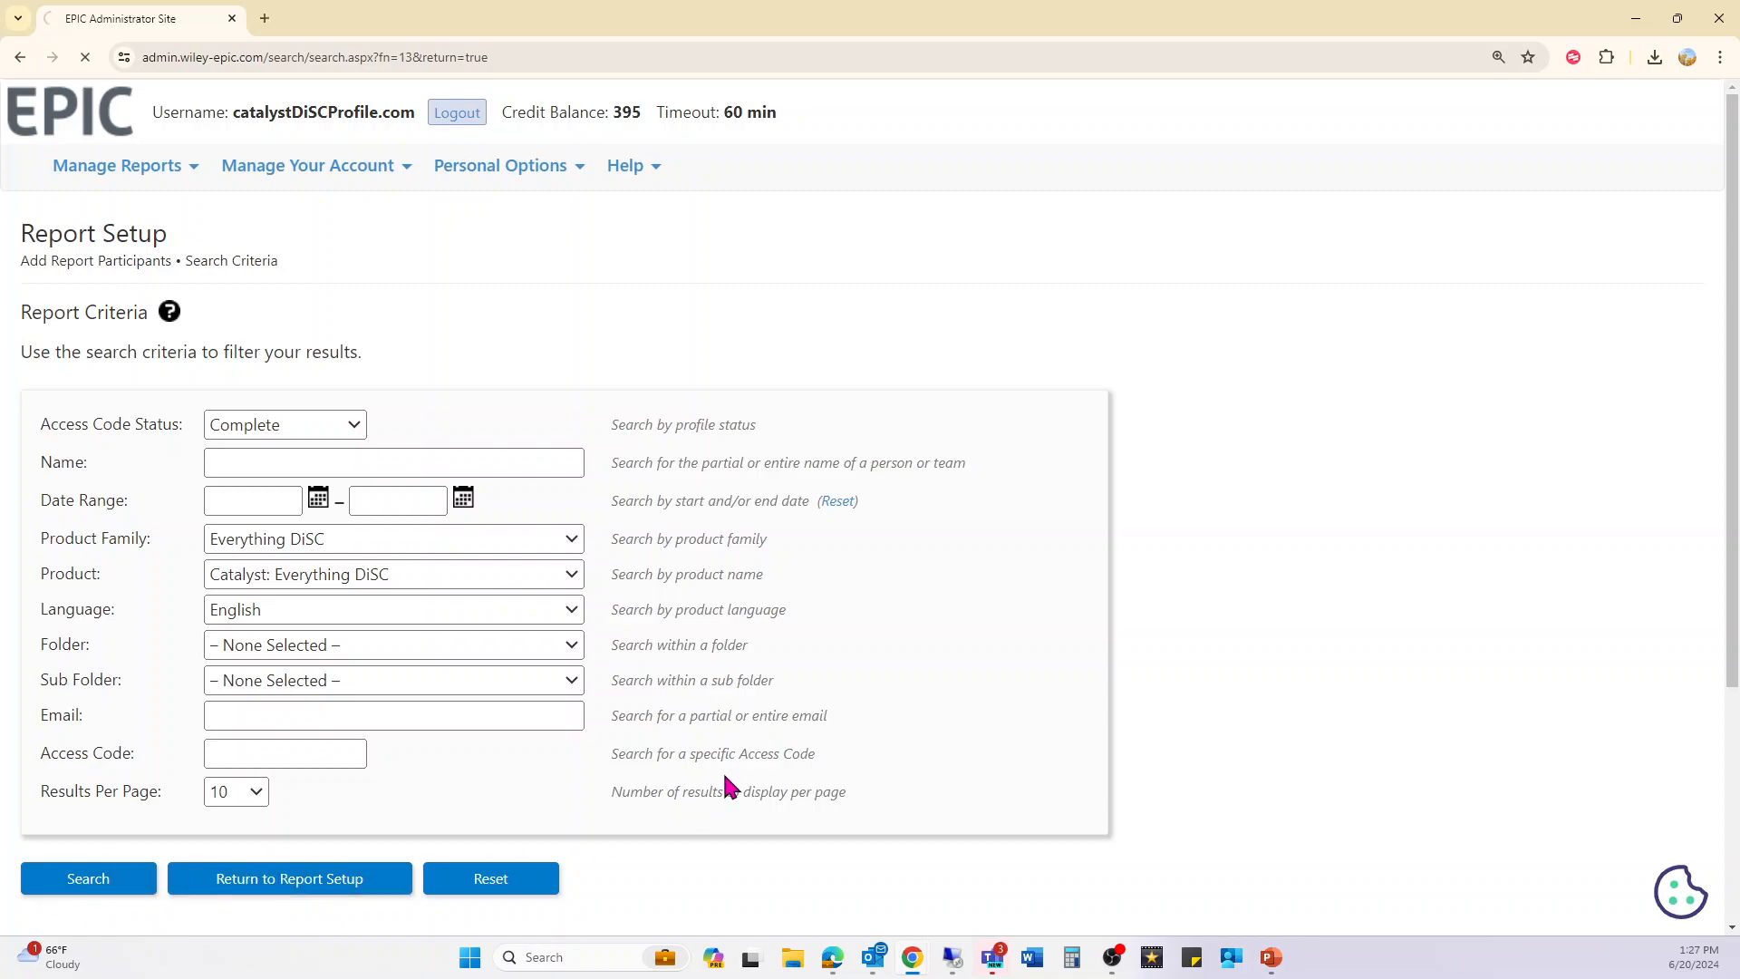
pyautogui.scroll(-3, 623, 762)
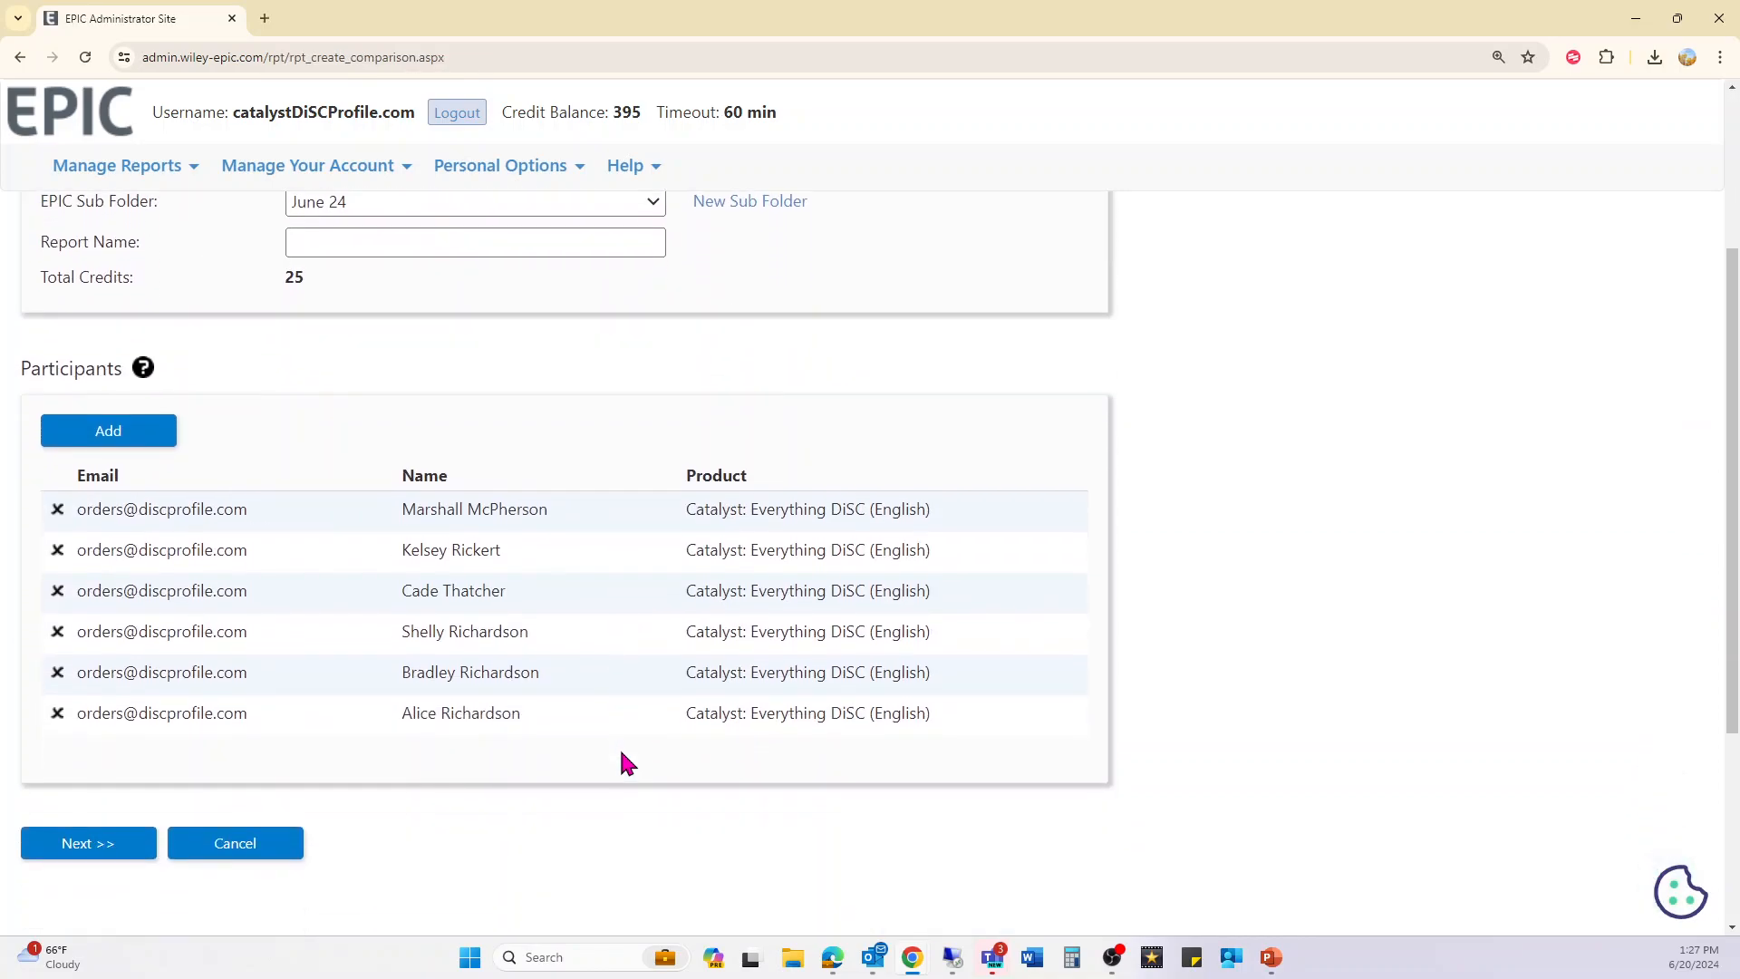
pyautogui.click(89, 838)
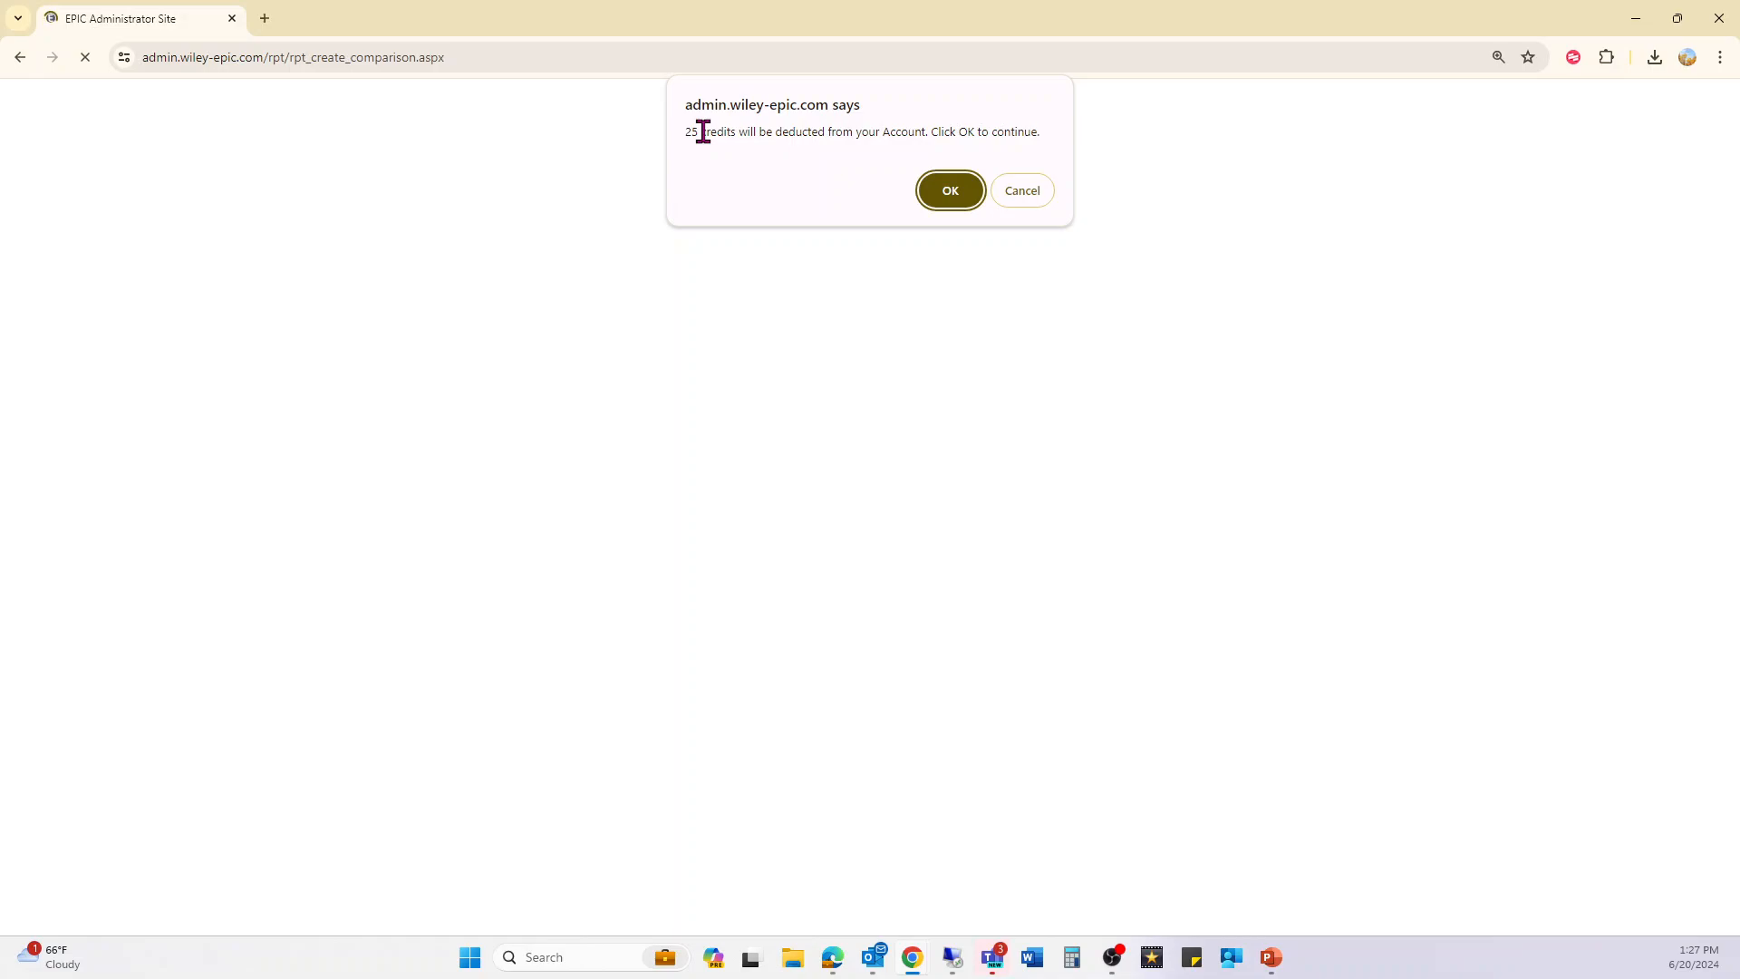
# - Accept the 25-credit deduction and view the new Facilitator Report
pyautogui.click(970, 192)
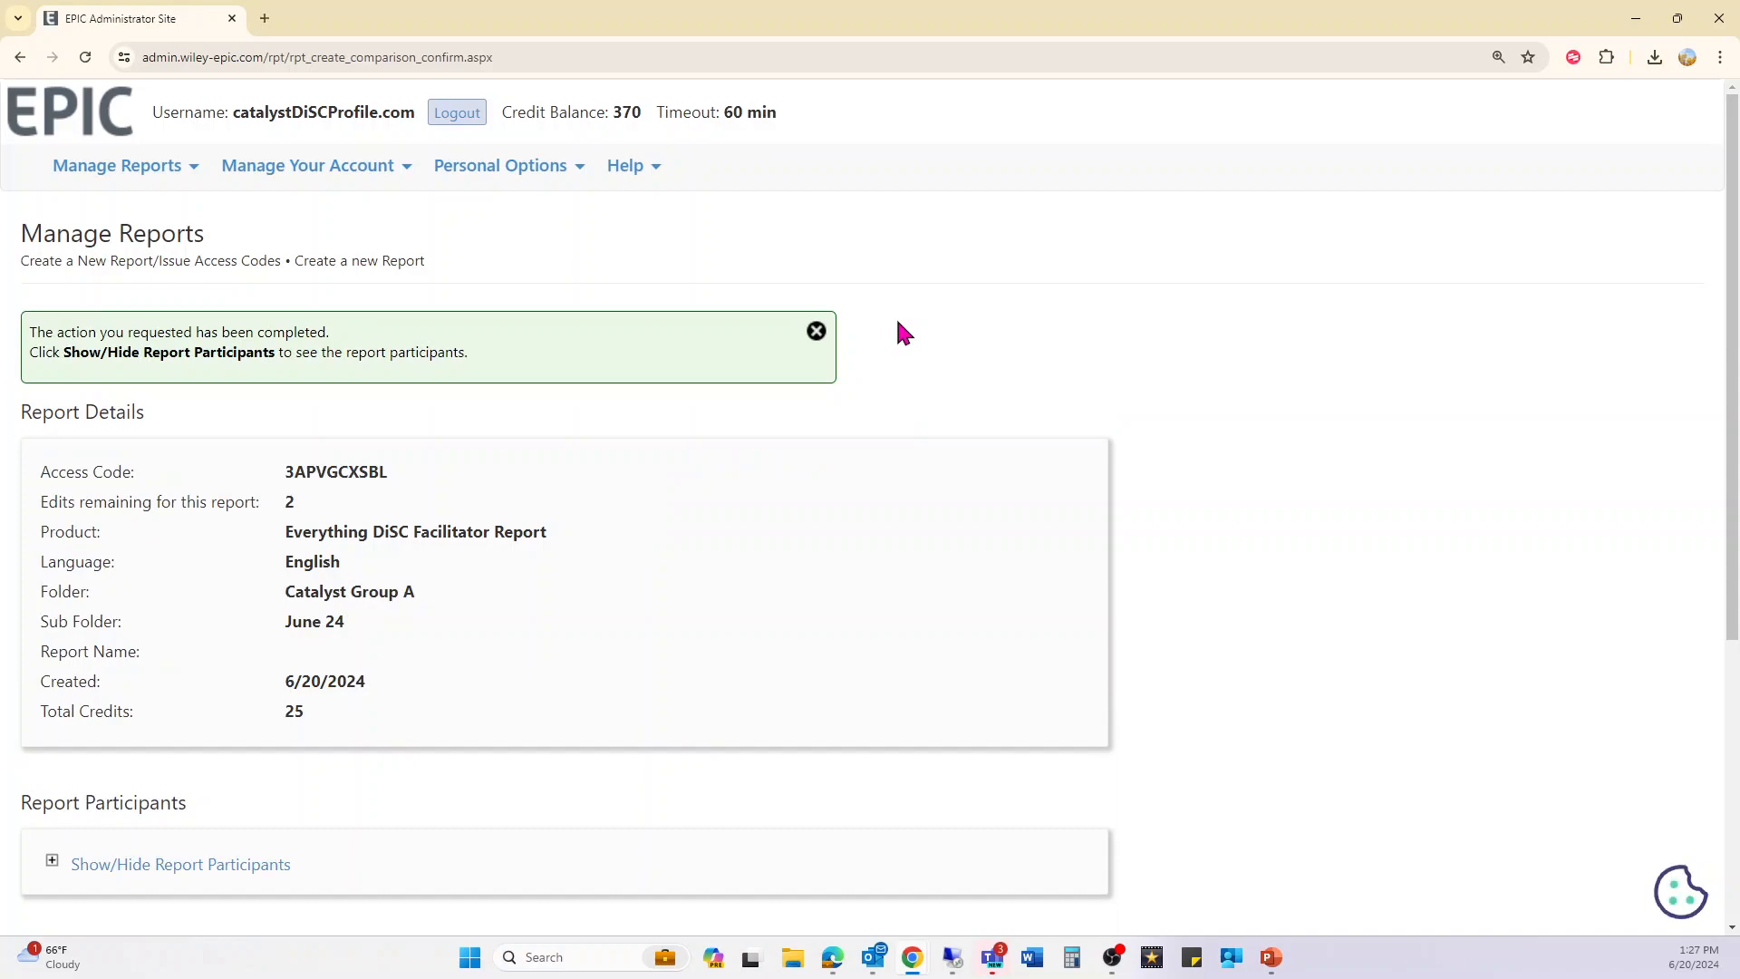
pyautogui.scroll(-1, 408, 555)
pyautogui.click(131, 874)
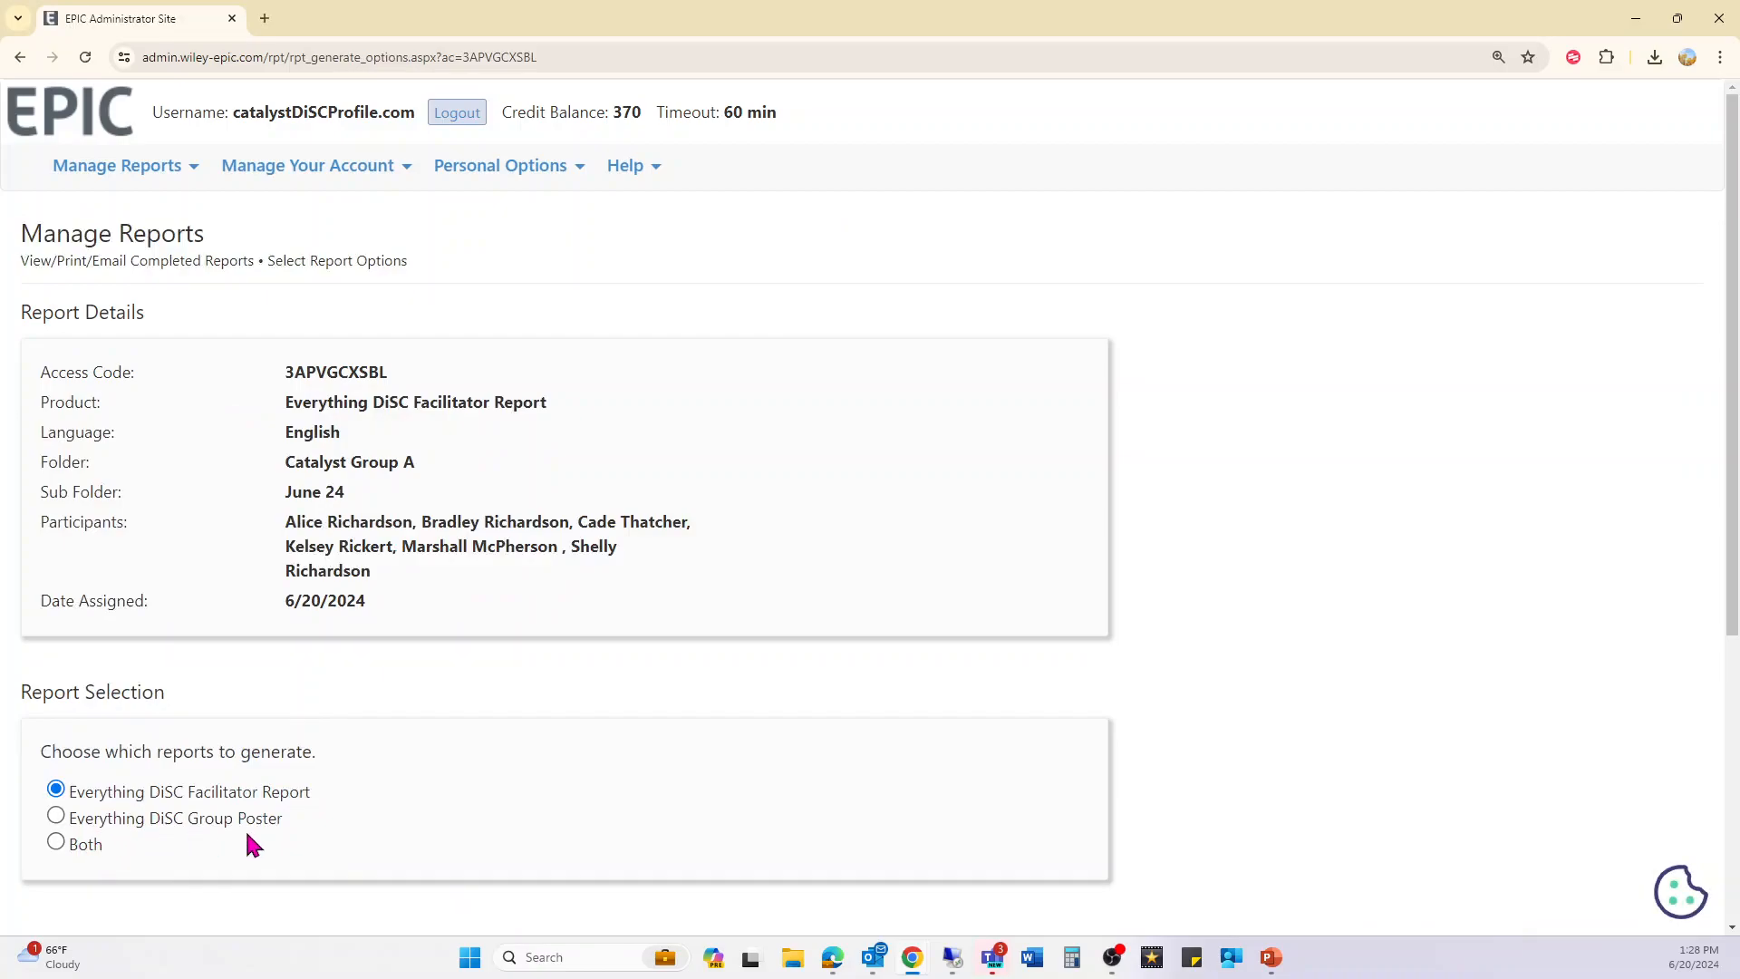
# - Generate both the Facilitator Report and Group Poster, then return to the home page
pyautogui.click(84, 850)
pyautogui.scroll(-2, 90, 843)
pyautogui.click(116, 780)
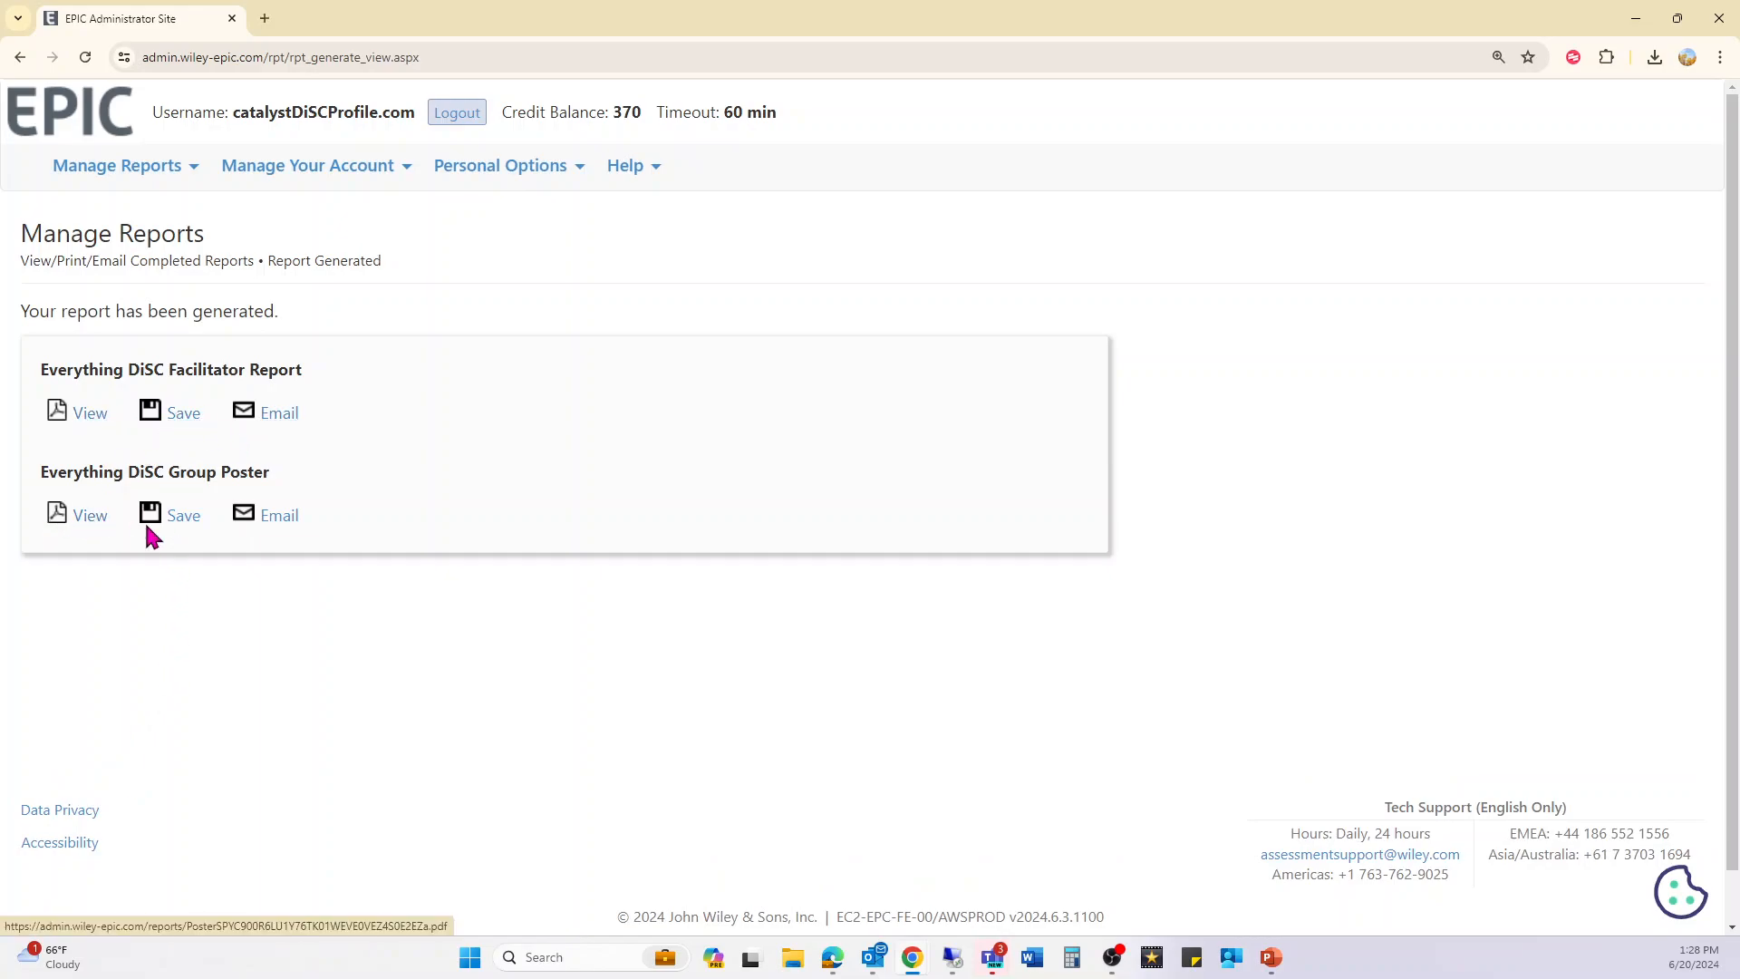
pyautogui.click(64, 118)
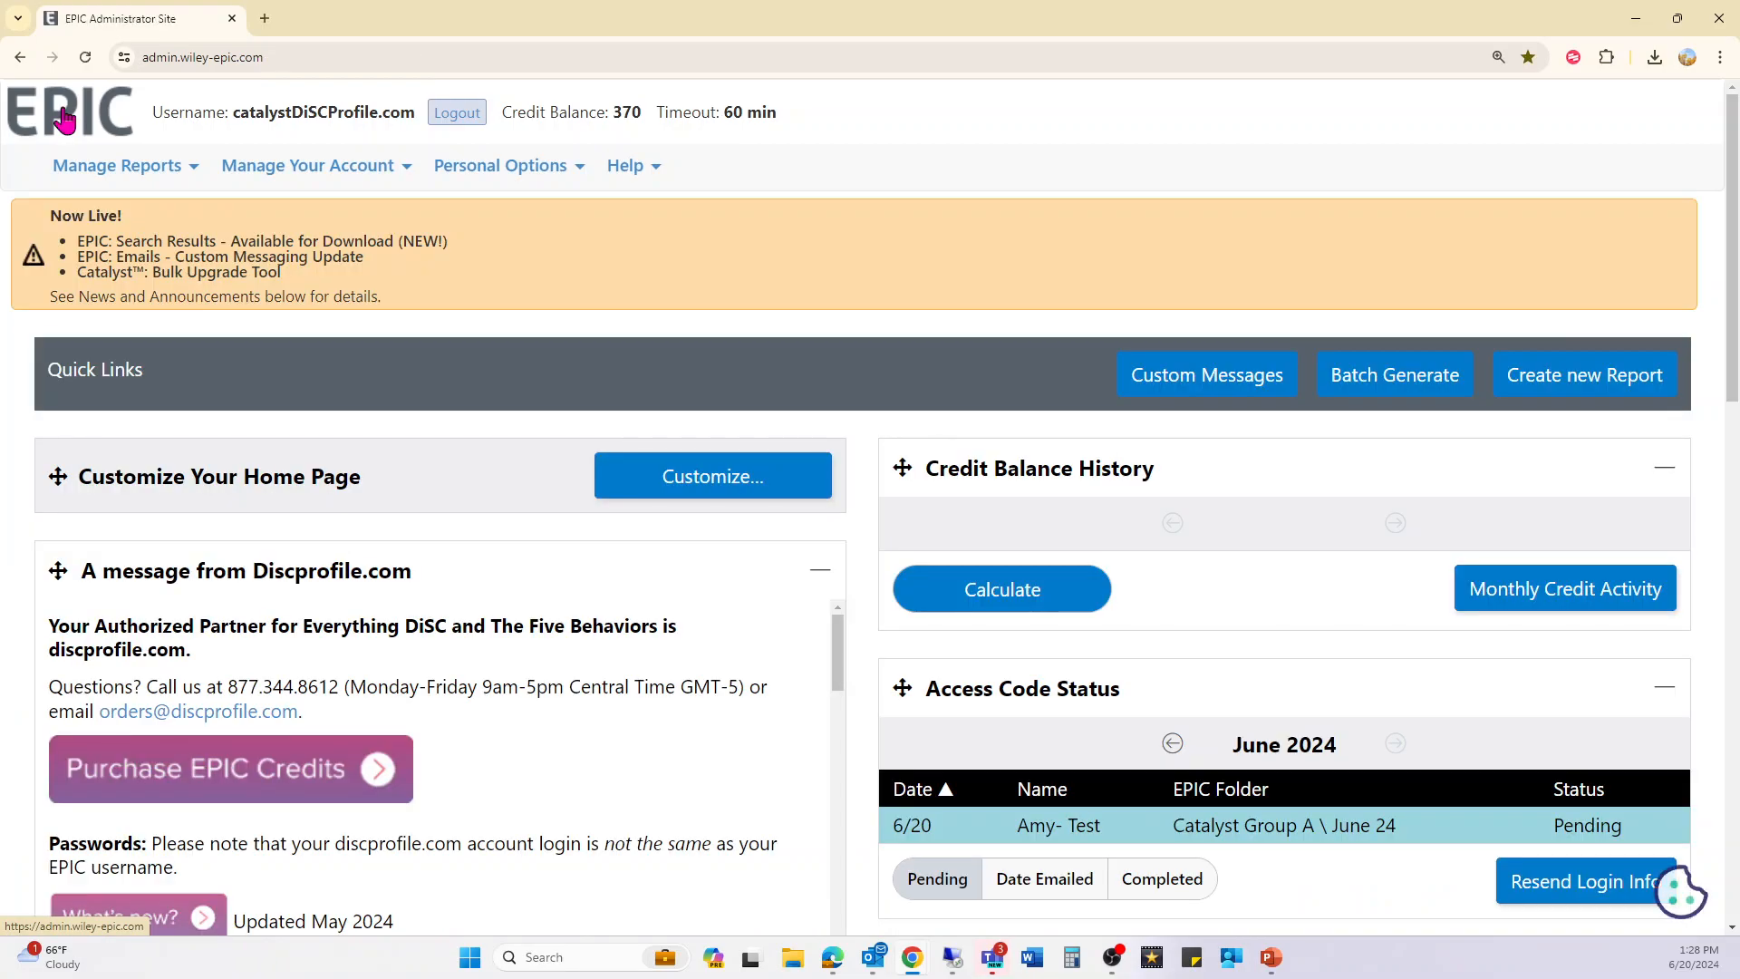
pyautogui.click(87, 166)
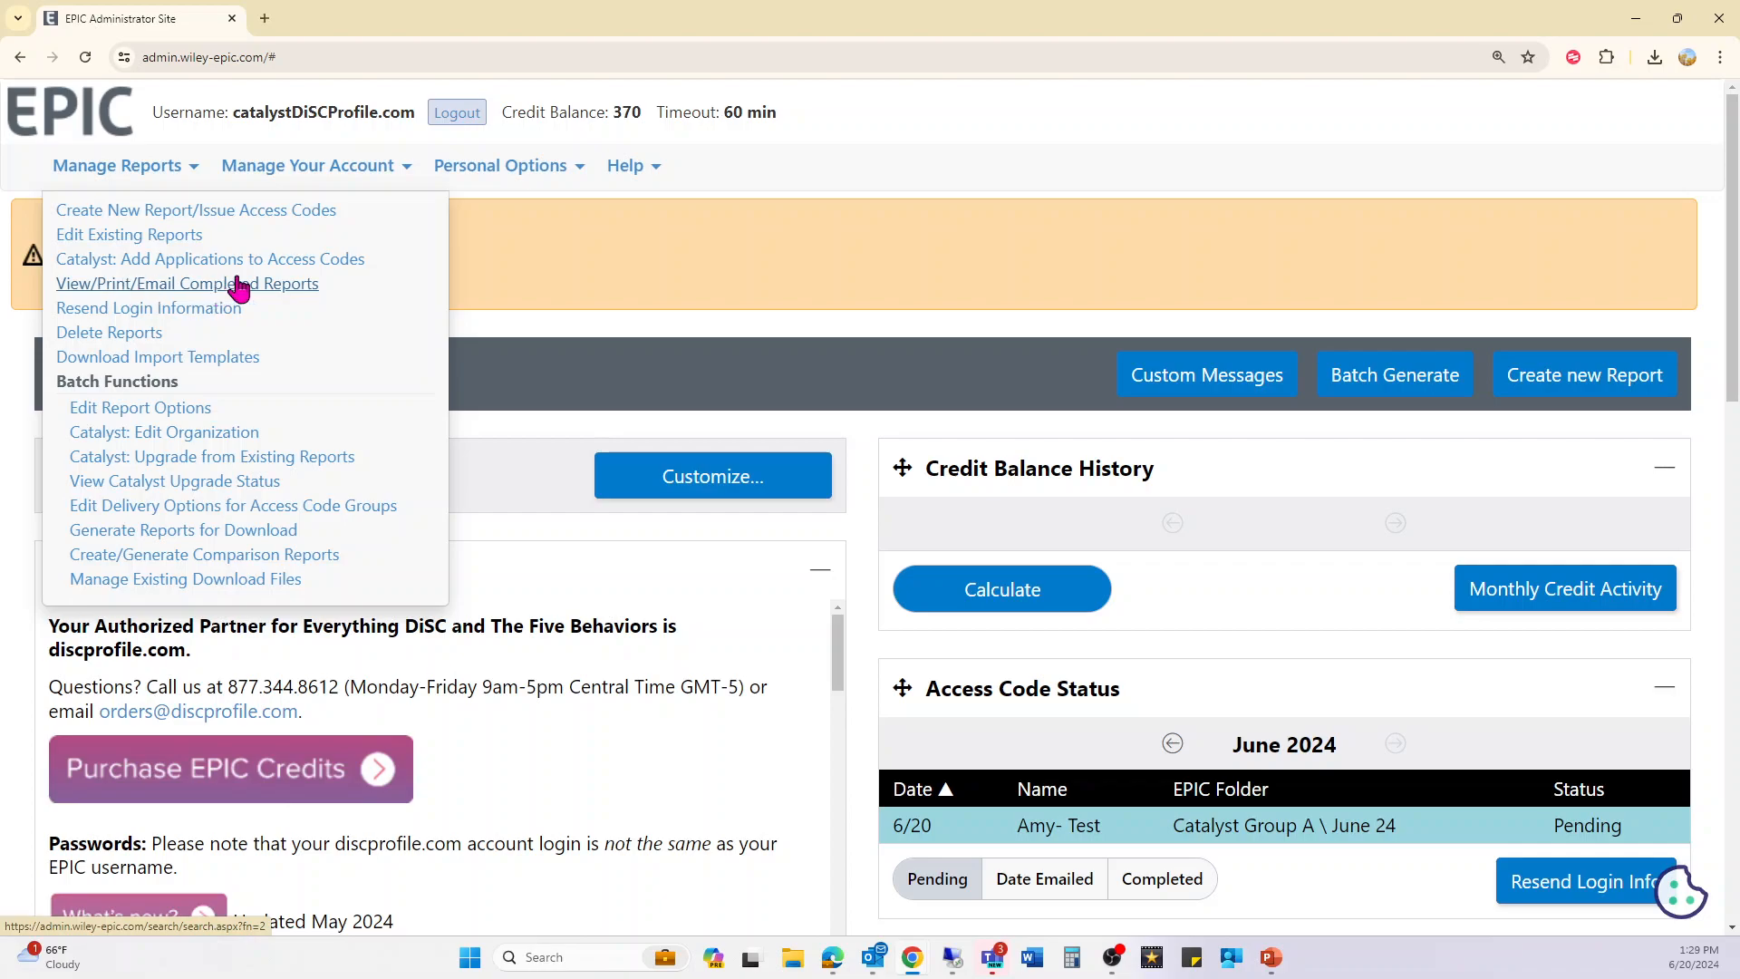
pyautogui.click(276, 288)
pyautogui.click(336, 465)
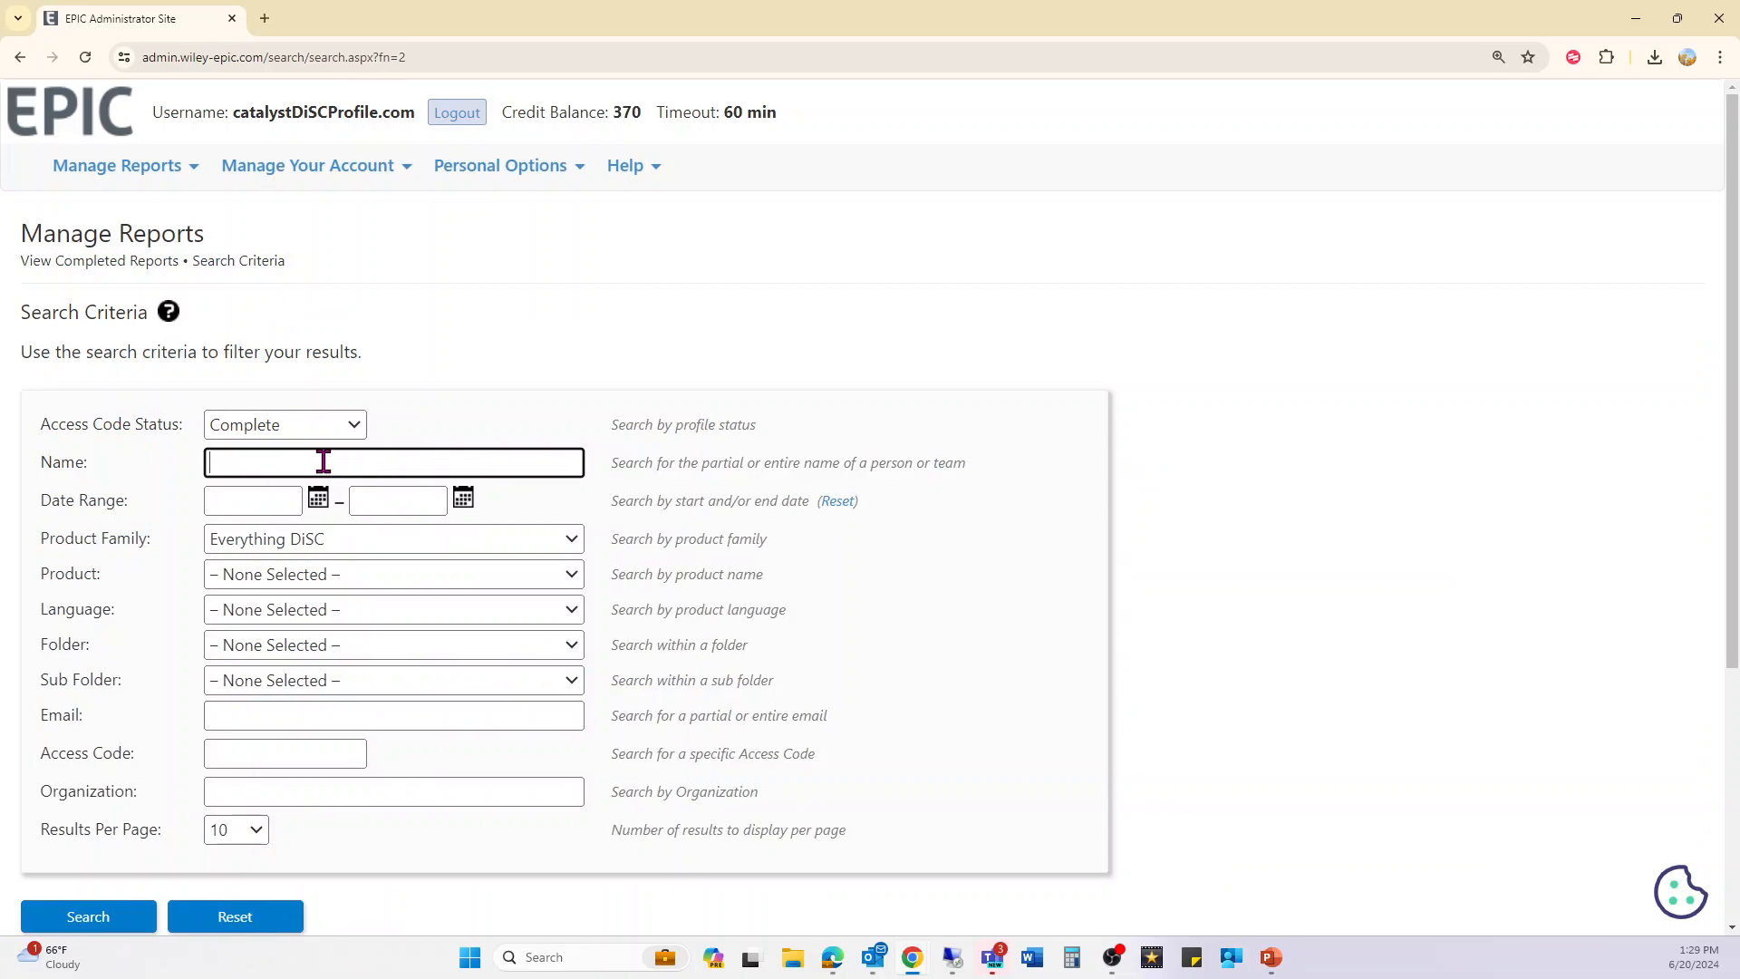
pyautogui.click(235, 500)
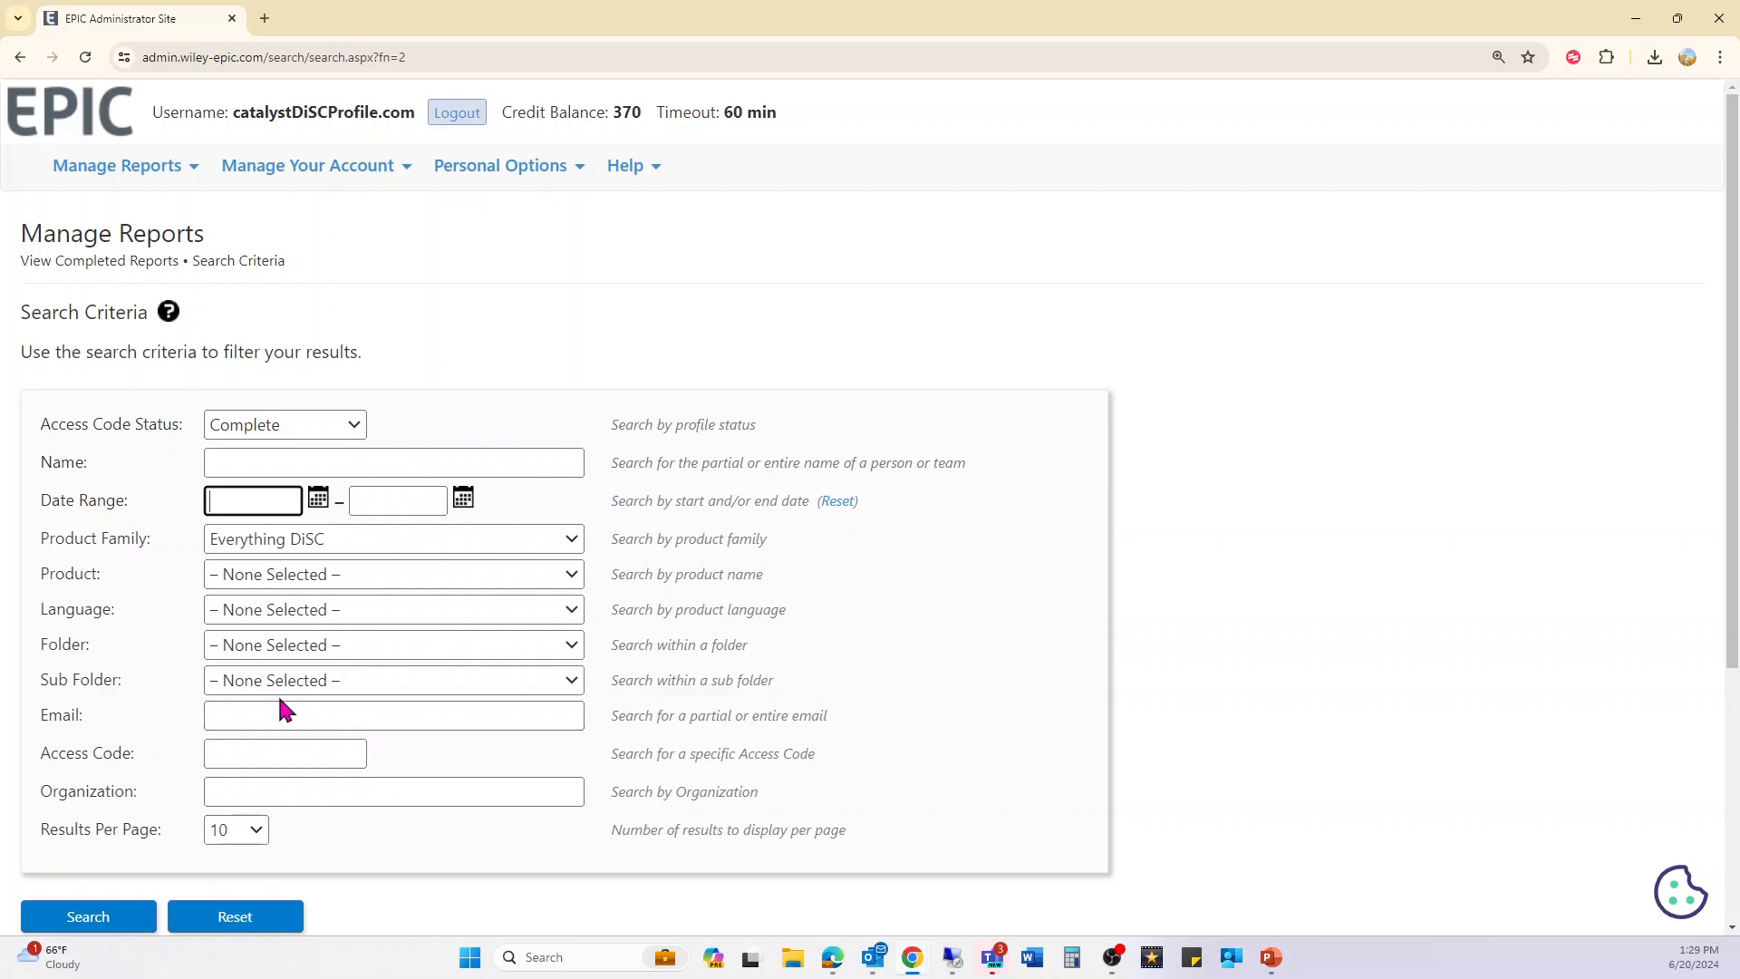
pyautogui.click(255, 717)
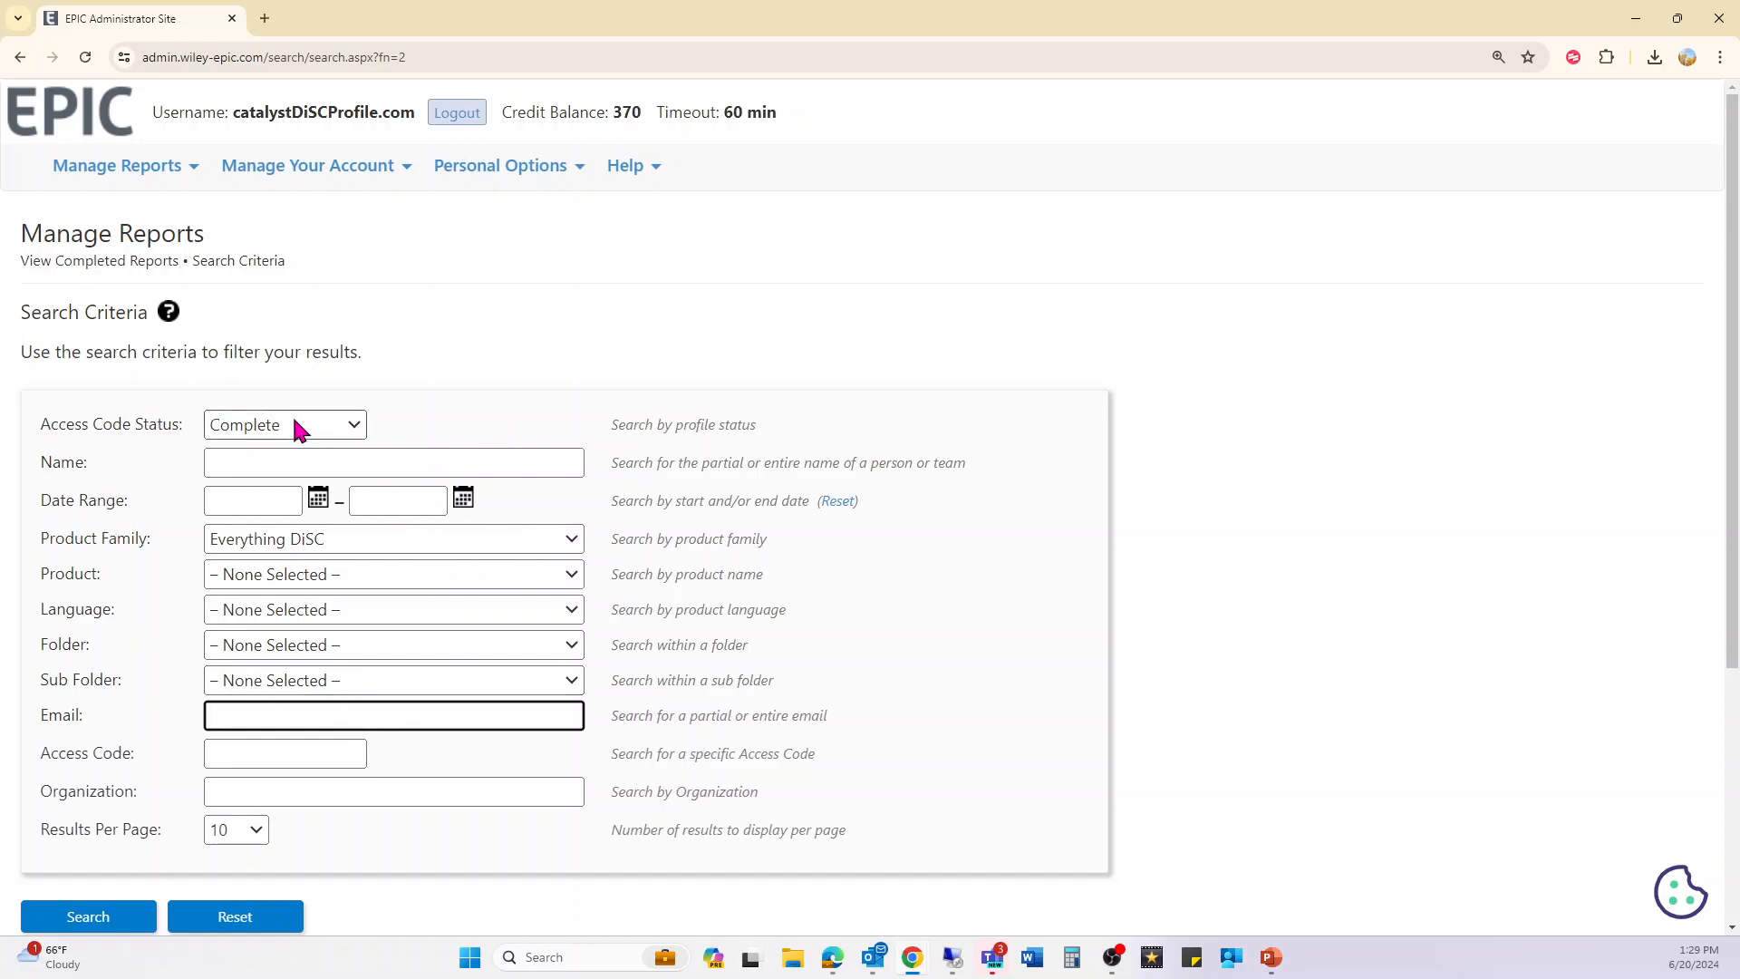
pyautogui.scroll(-1, 313, 462)
pyautogui.scroll(-2, 313, 475)
pyautogui.click(65, 841)
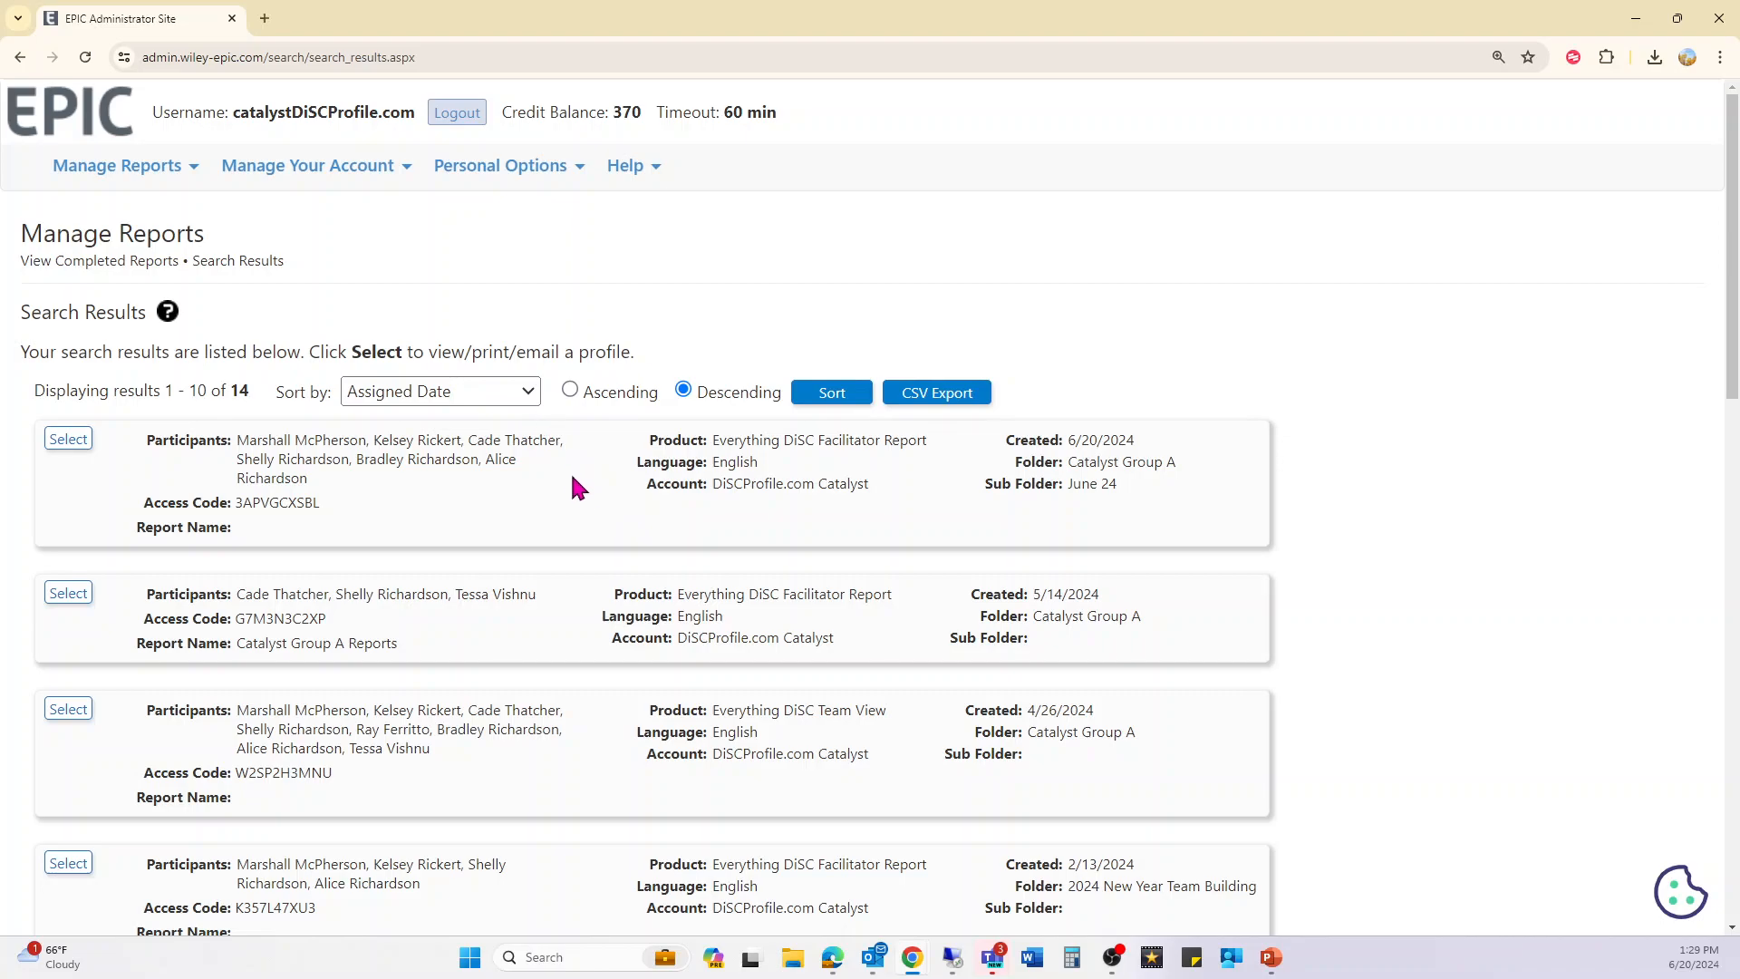
pyautogui.scroll(-3, 579, 480)
pyautogui.scroll(-4, 318, 676)
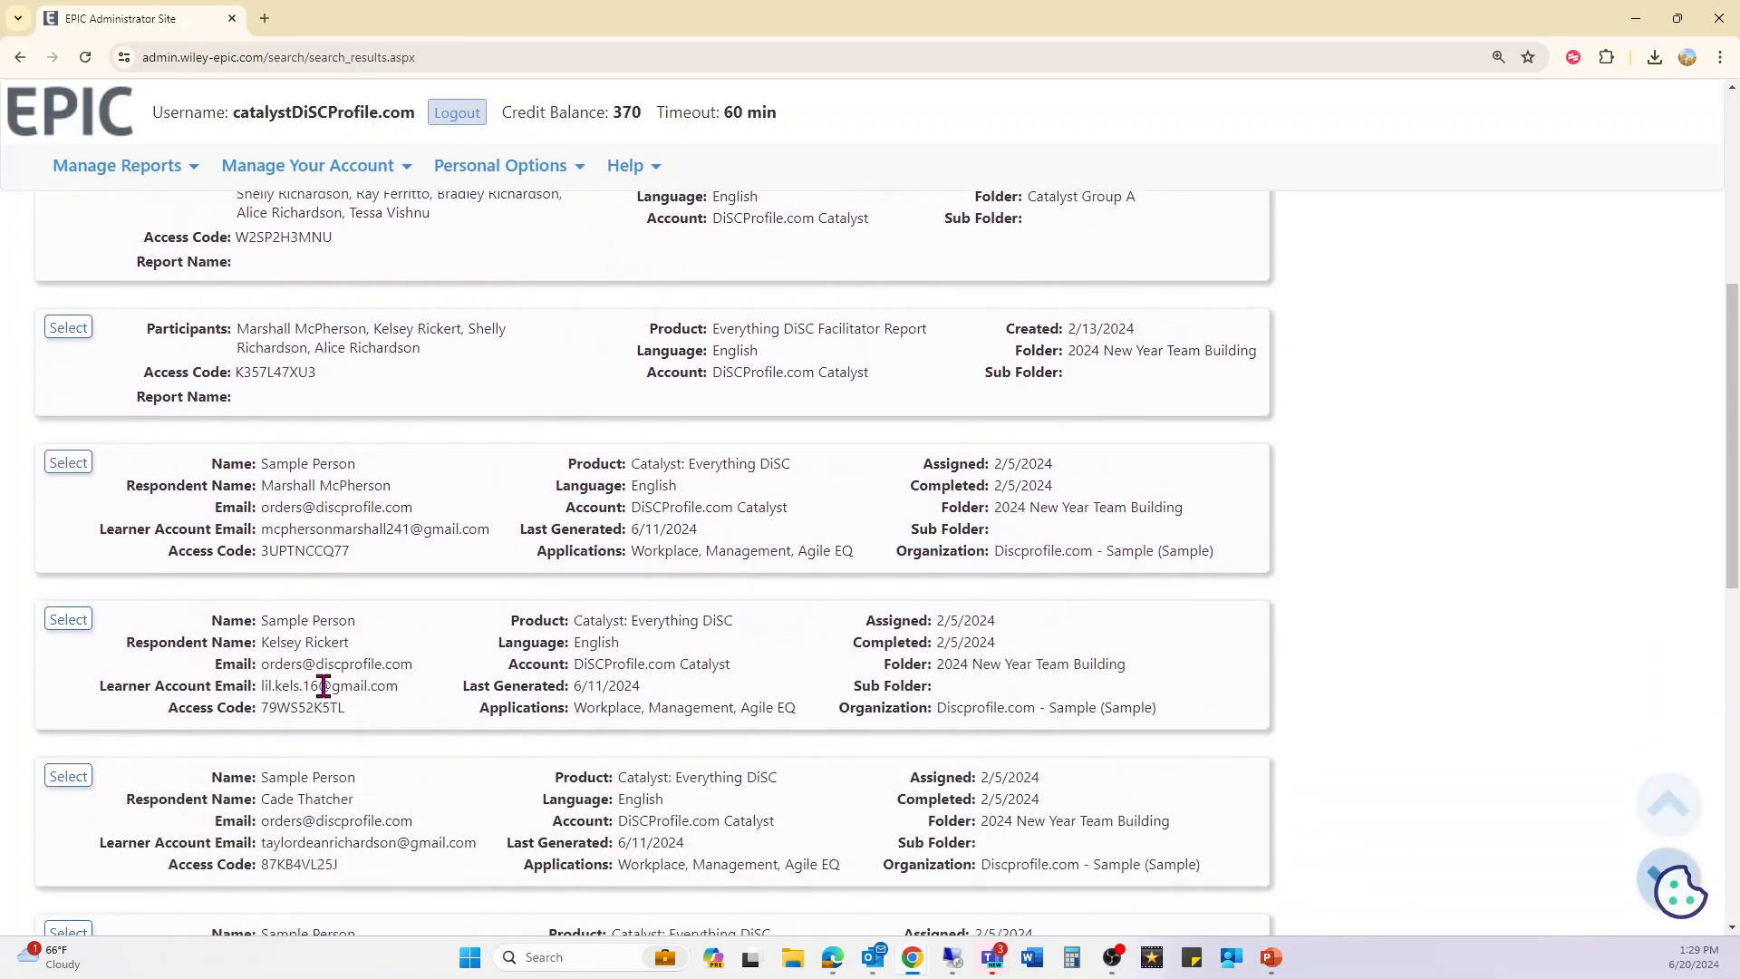
pyautogui.scroll(7, 313, 671)
pyautogui.moveTo(221, 391); pyautogui.dragTo(266, 401)
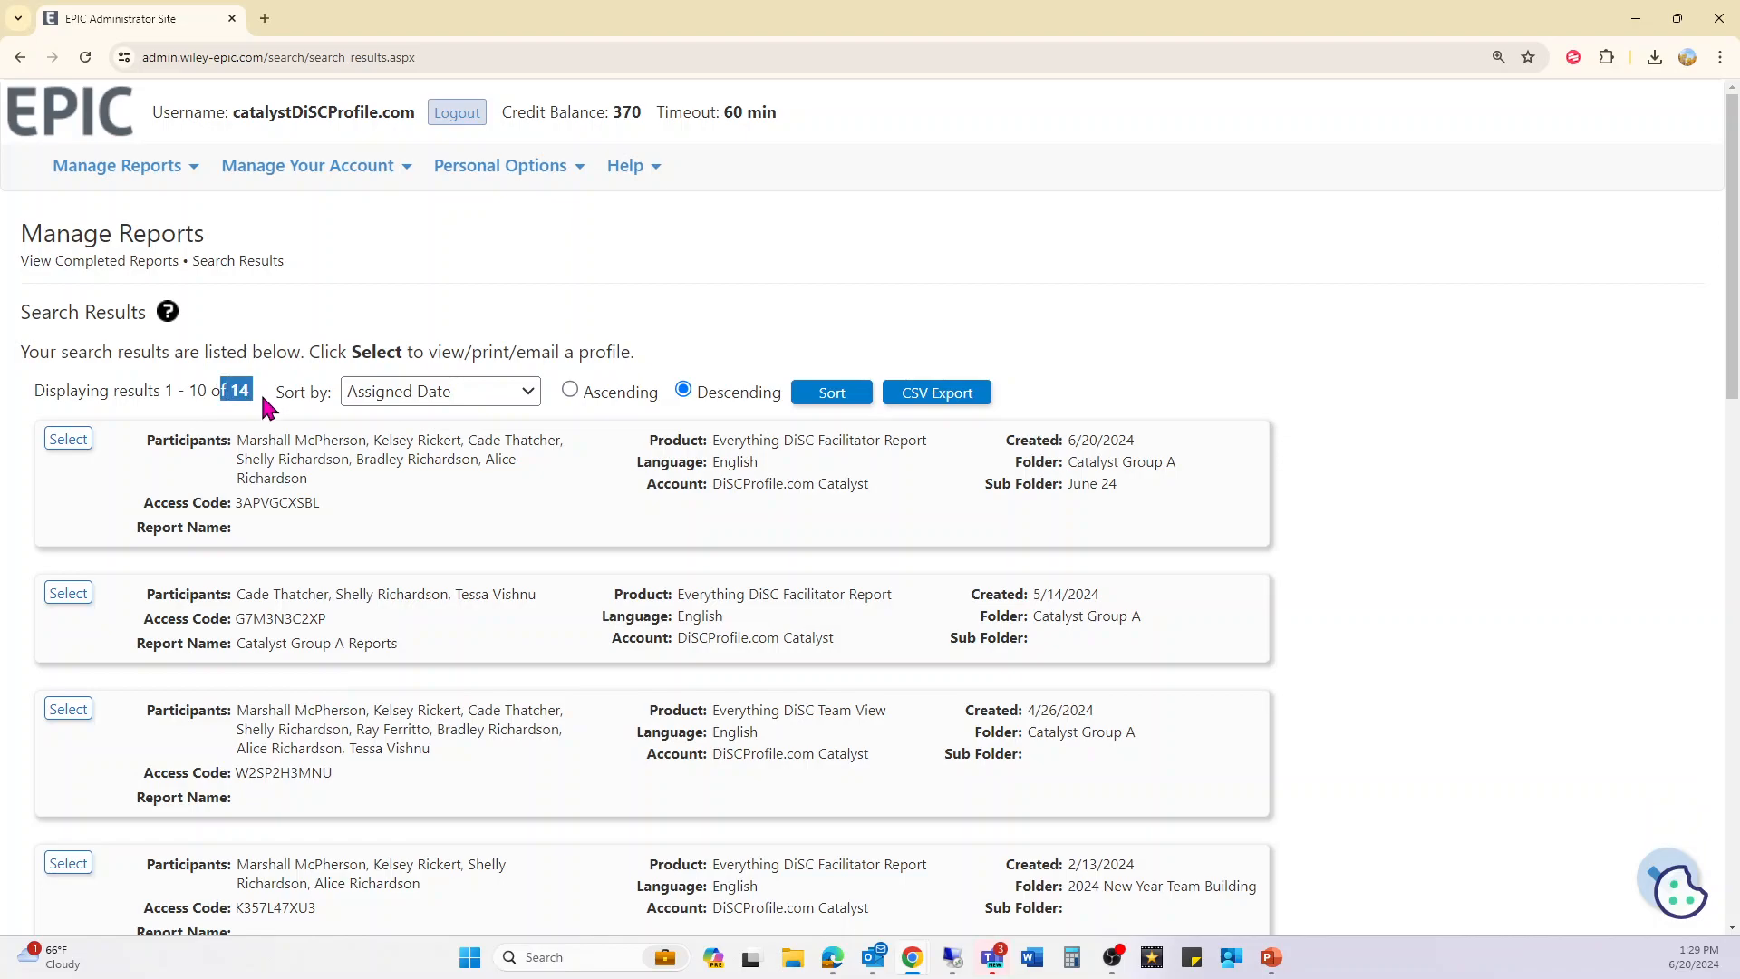
pyautogui.click(77, 138)
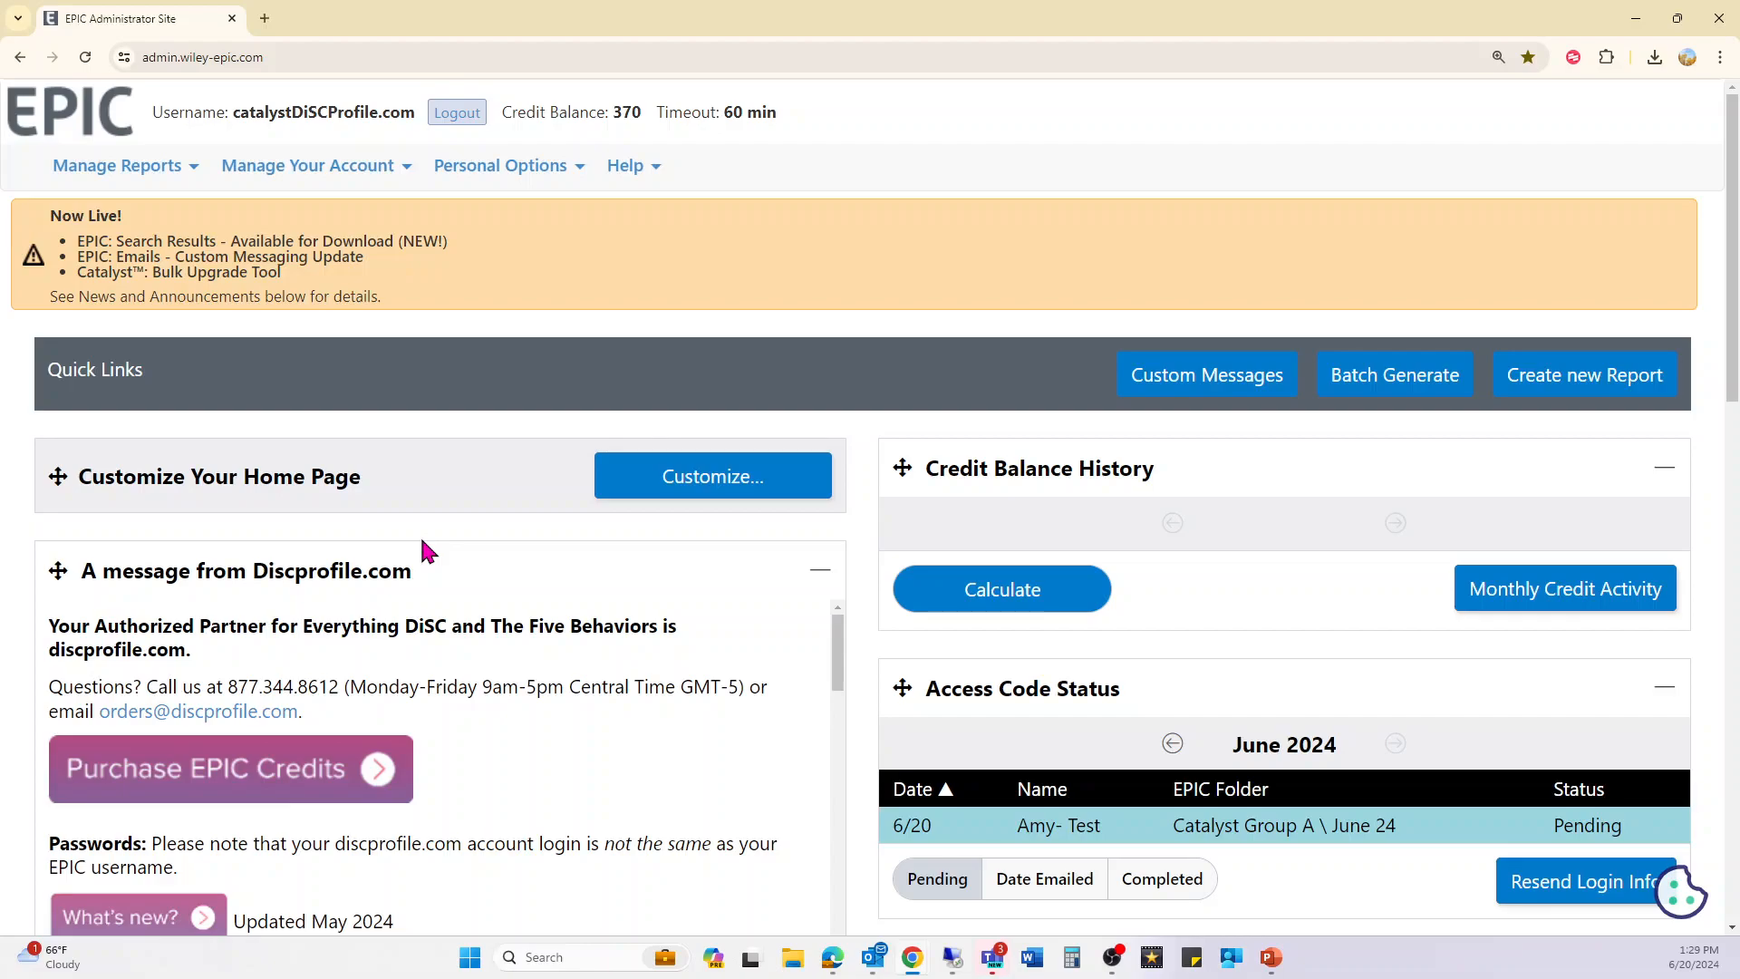
# - Bring up the Manage Reports options from the home page (credit balance 370)
pyautogui.click(123, 169)
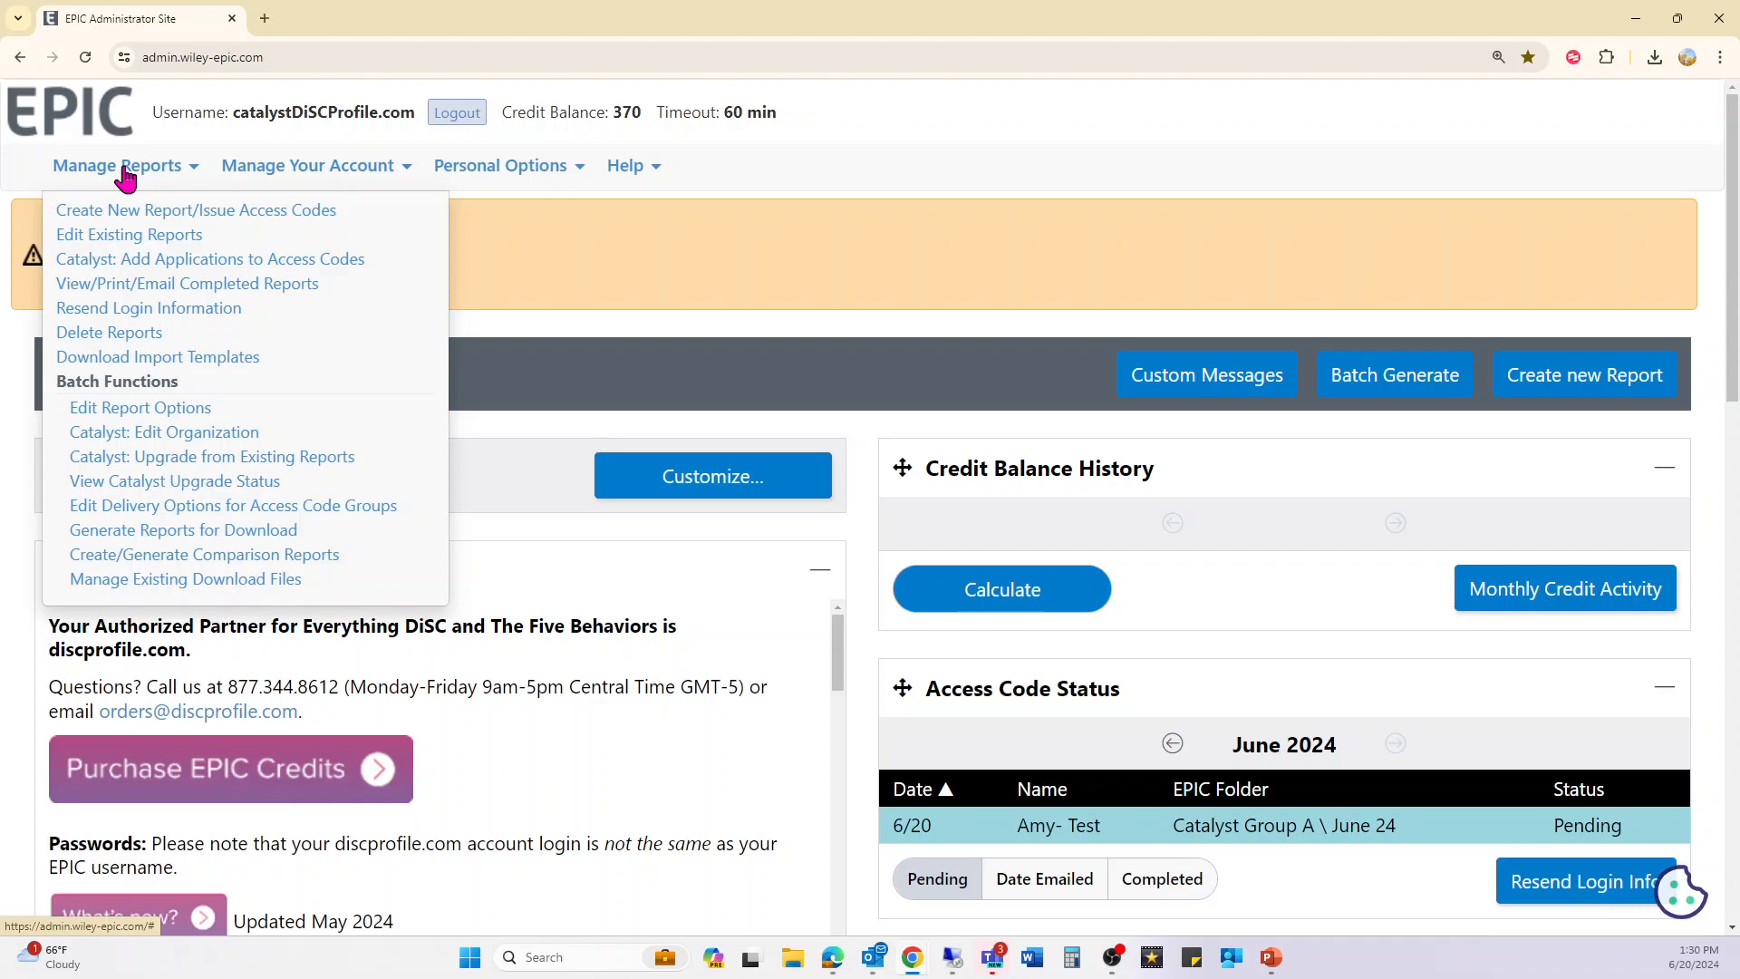
# - Search Catalyst access codes with status Pending, select the single result, and continue to Add Applications
pyautogui.click(138, 261)
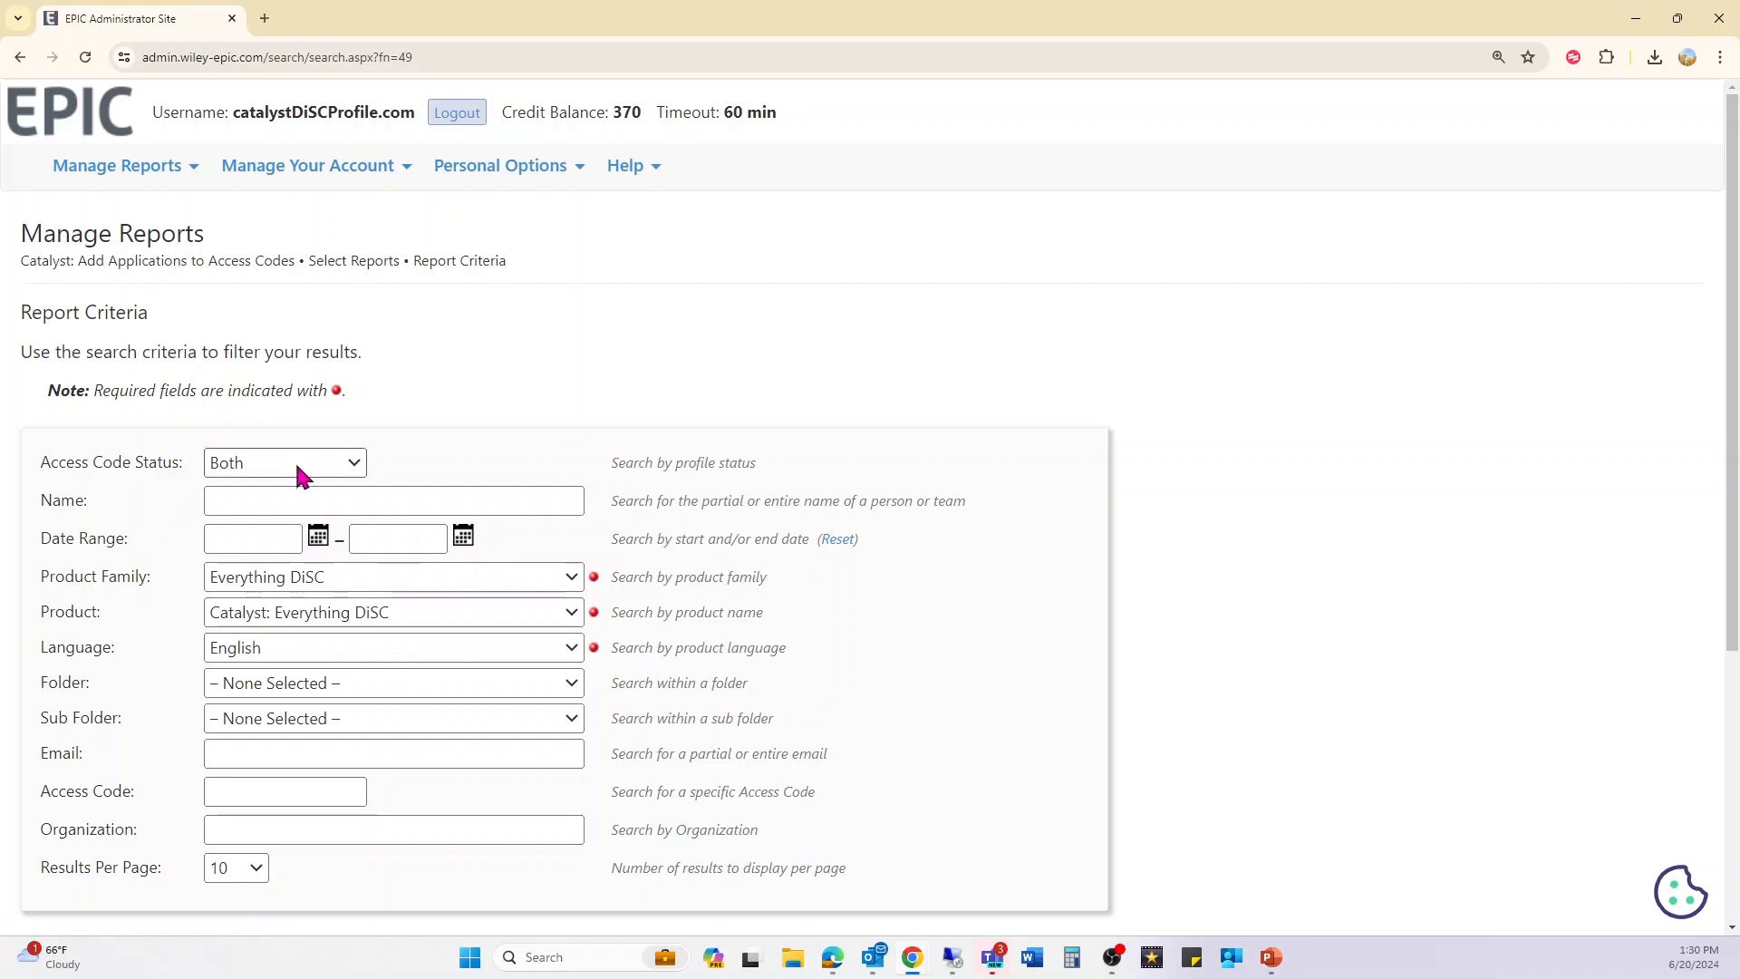
pyautogui.click(263, 471)
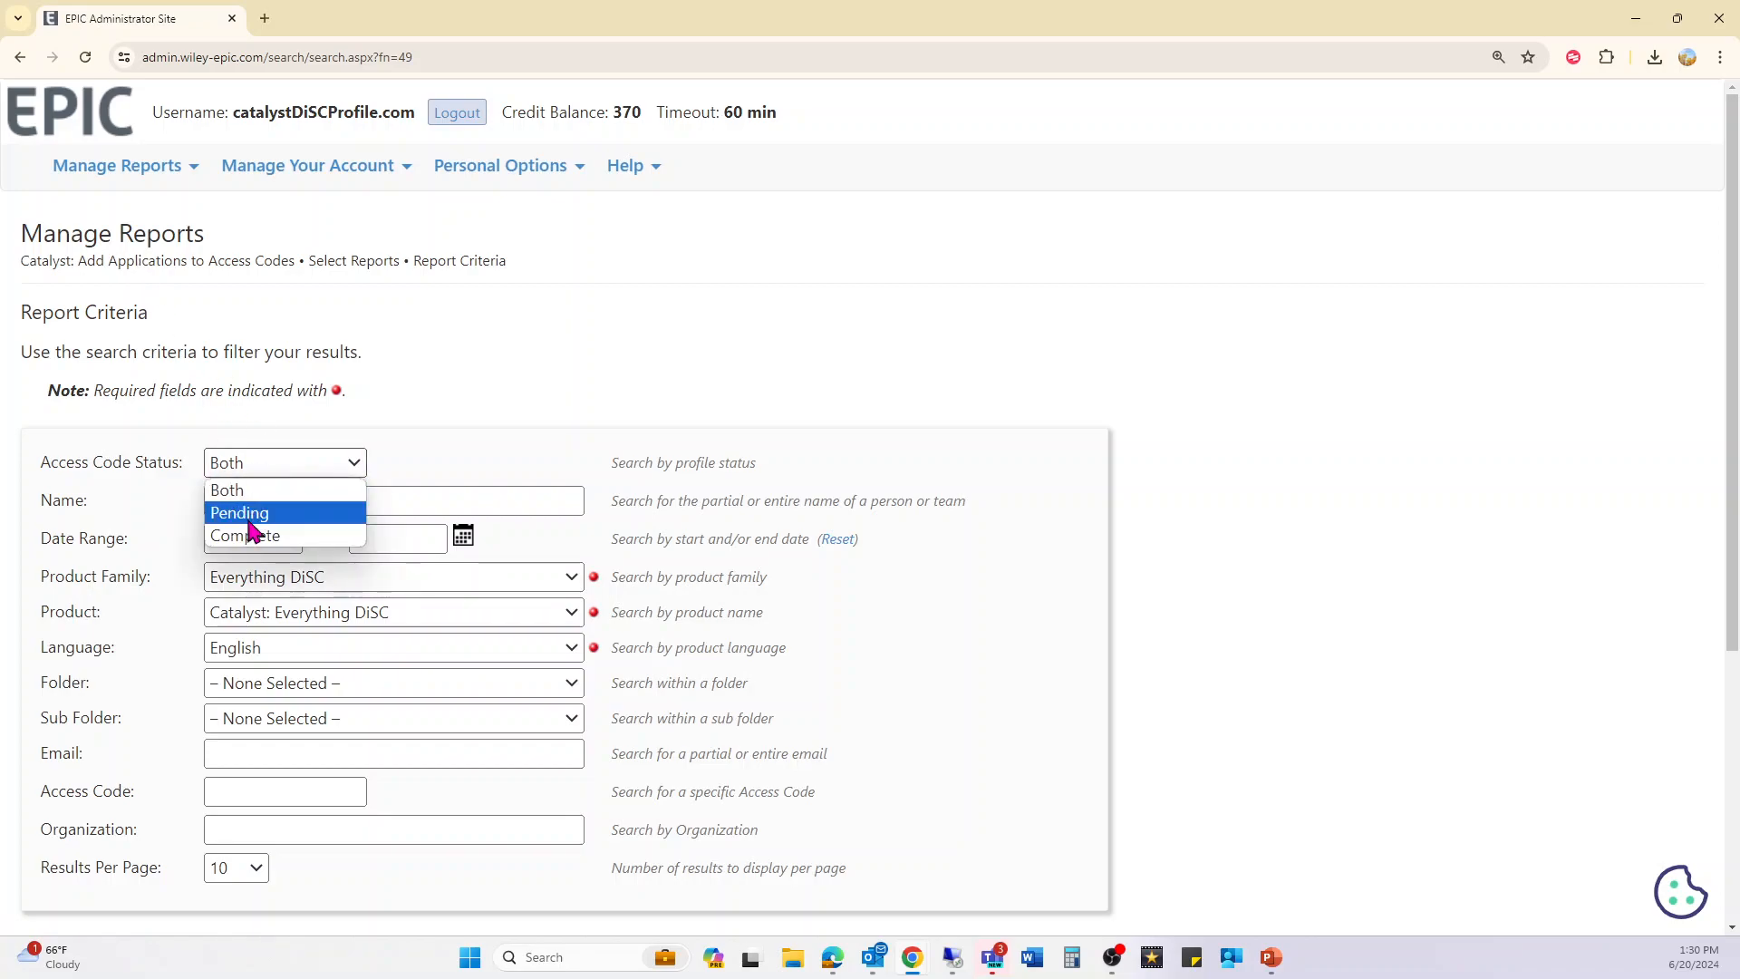
pyautogui.click(253, 519)
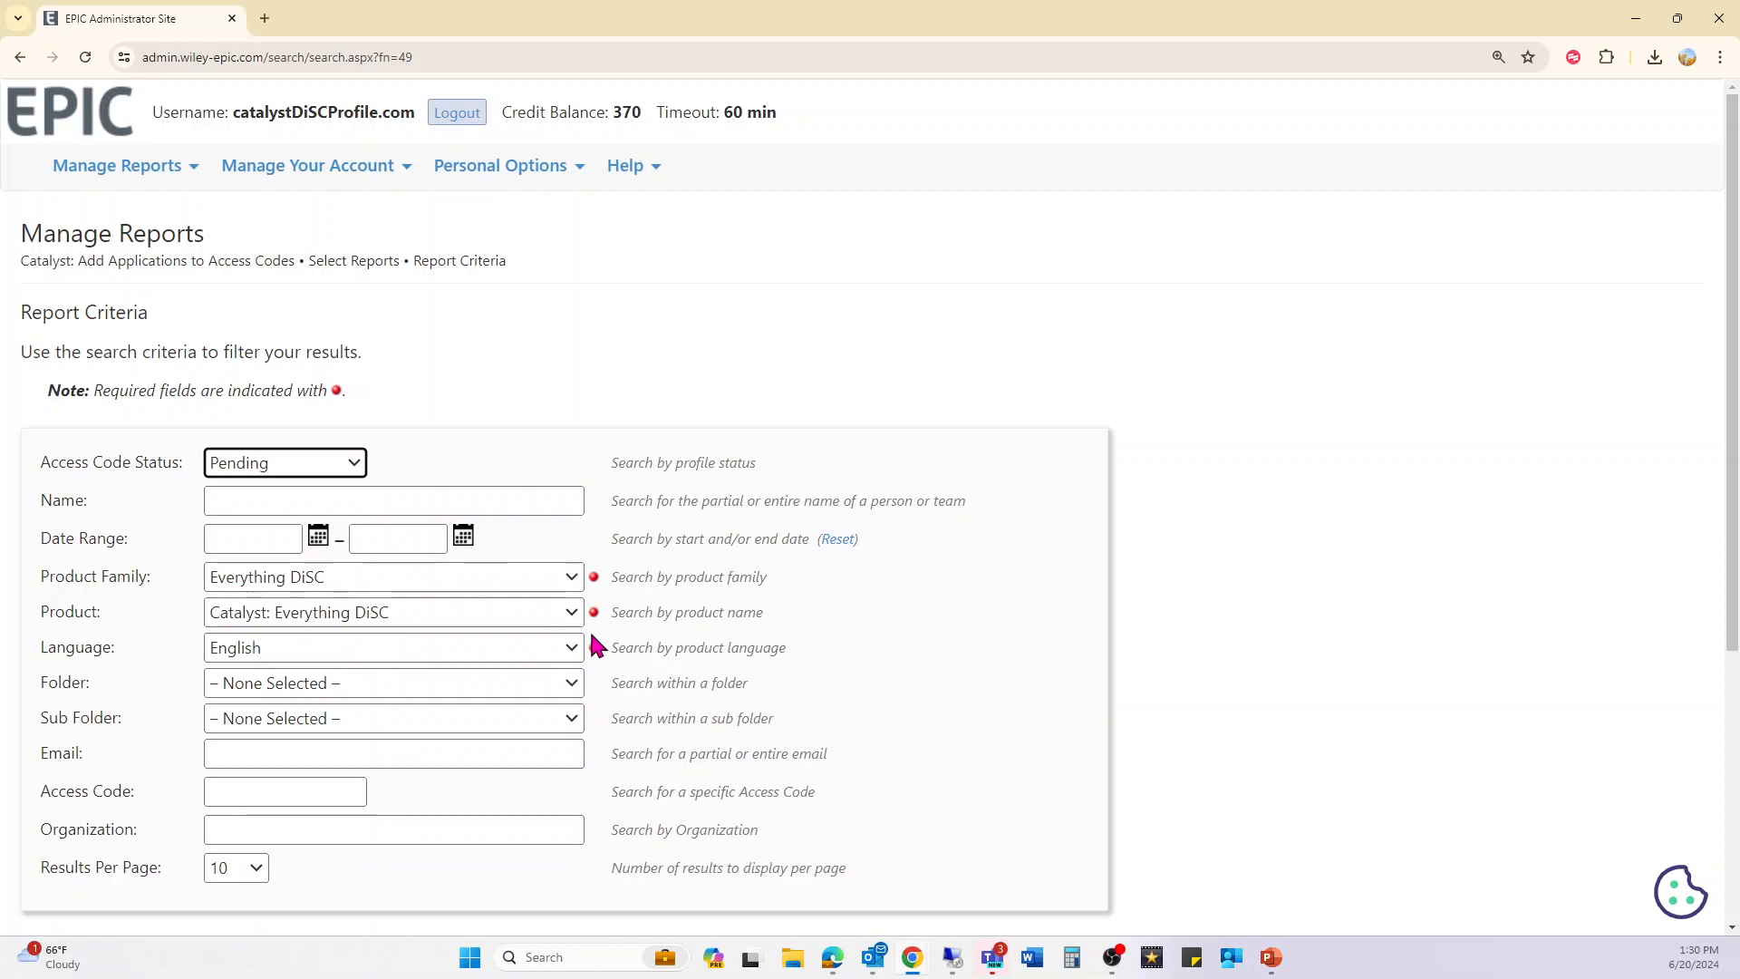
pyautogui.moveTo(138, 391); pyautogui.dragTo(342, 395)
pyautogui.scroll(-1, 388, 404)
pyautogui.click(91, 869)
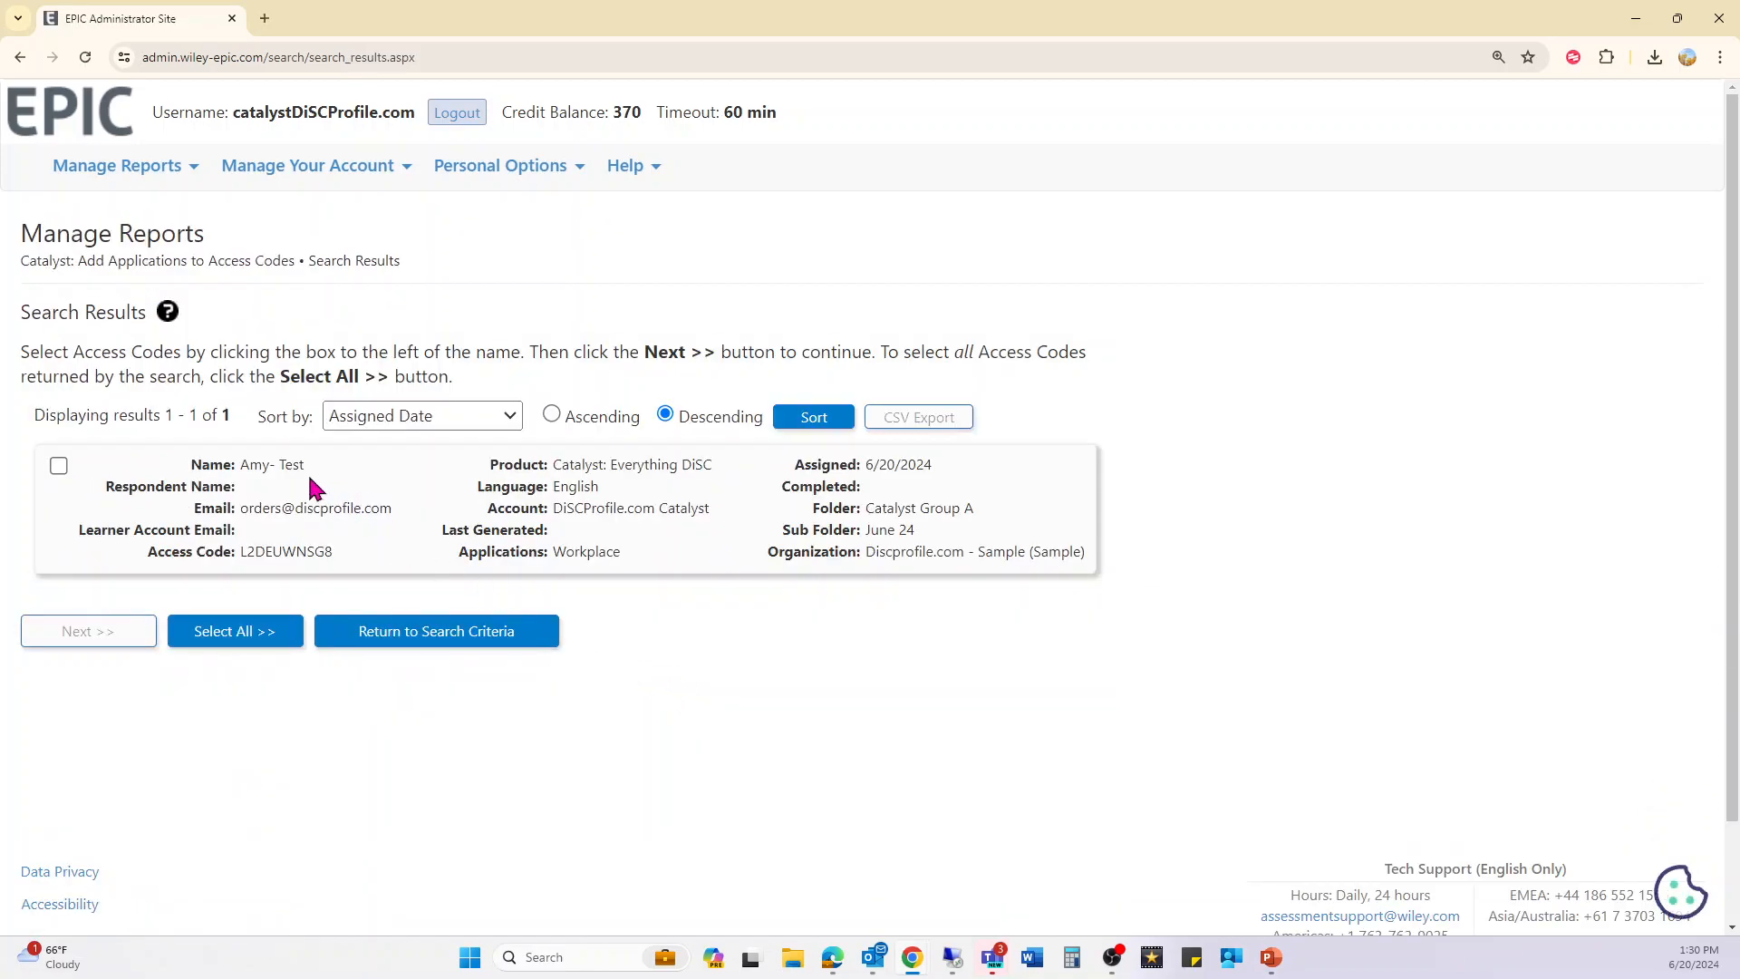
pyautogui.click(59, 467)
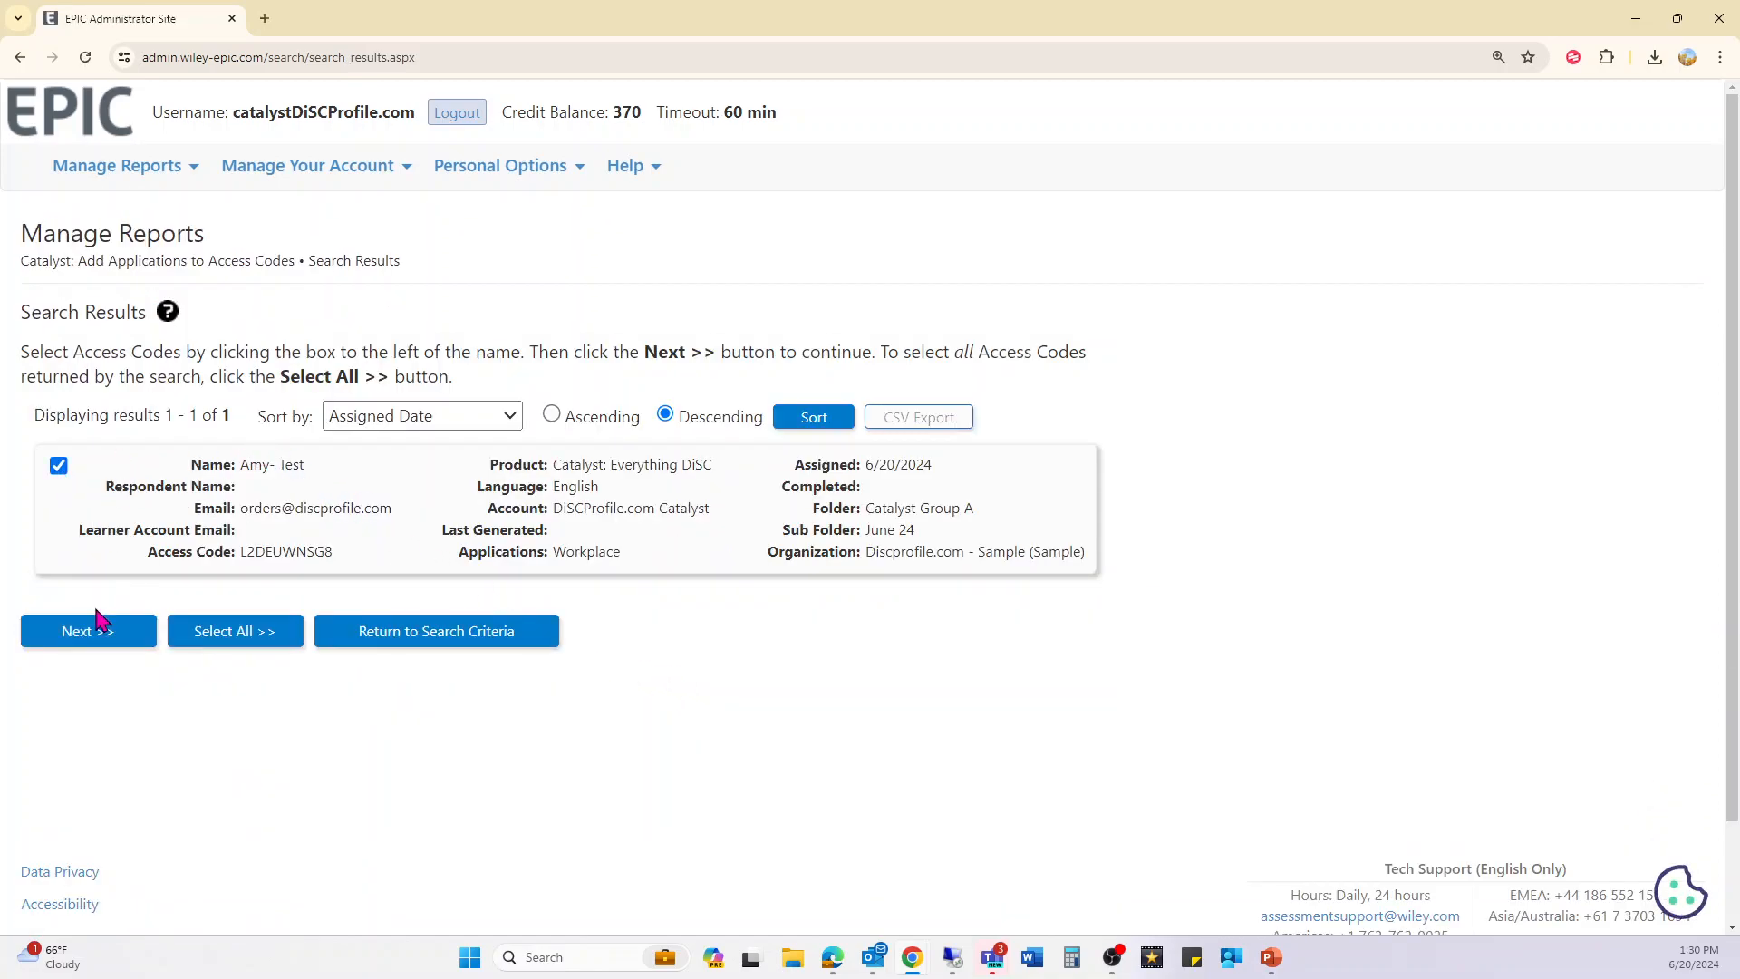
pyautogui.click(72, 651)
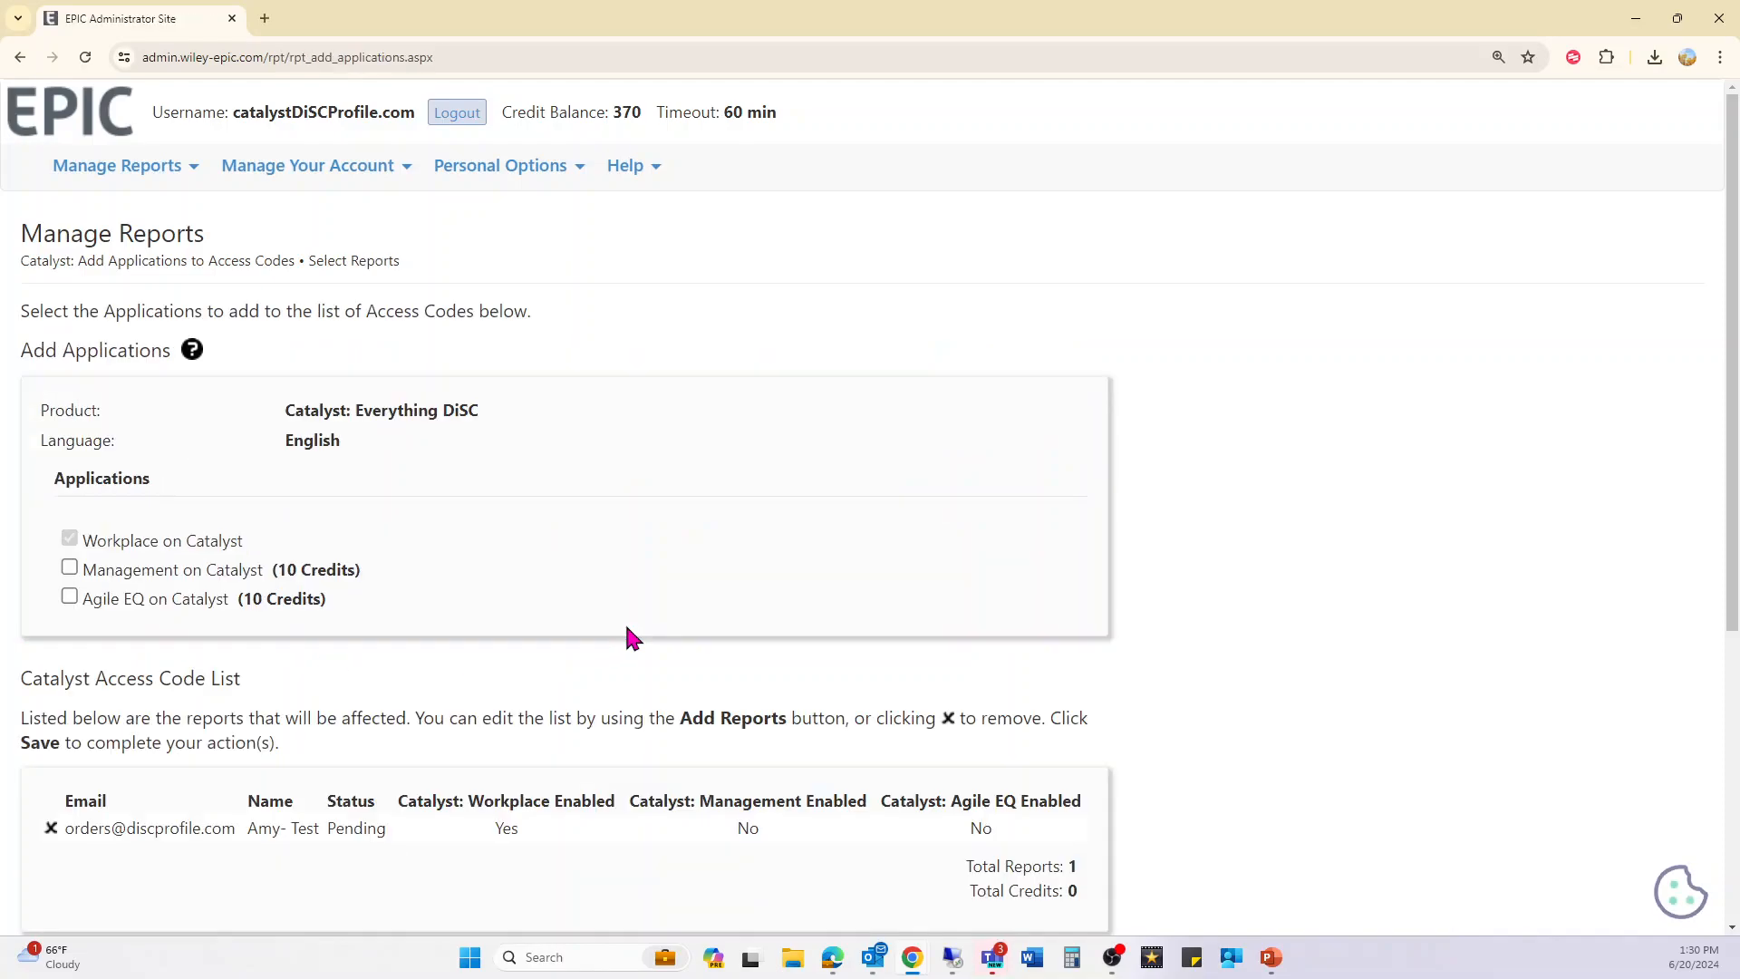
# - Add only Agile EQ on Catalyst to the pending code, accepting the 10-credit charge
pyautogui.click(138, 571)
pyautogui.click(131, 600)
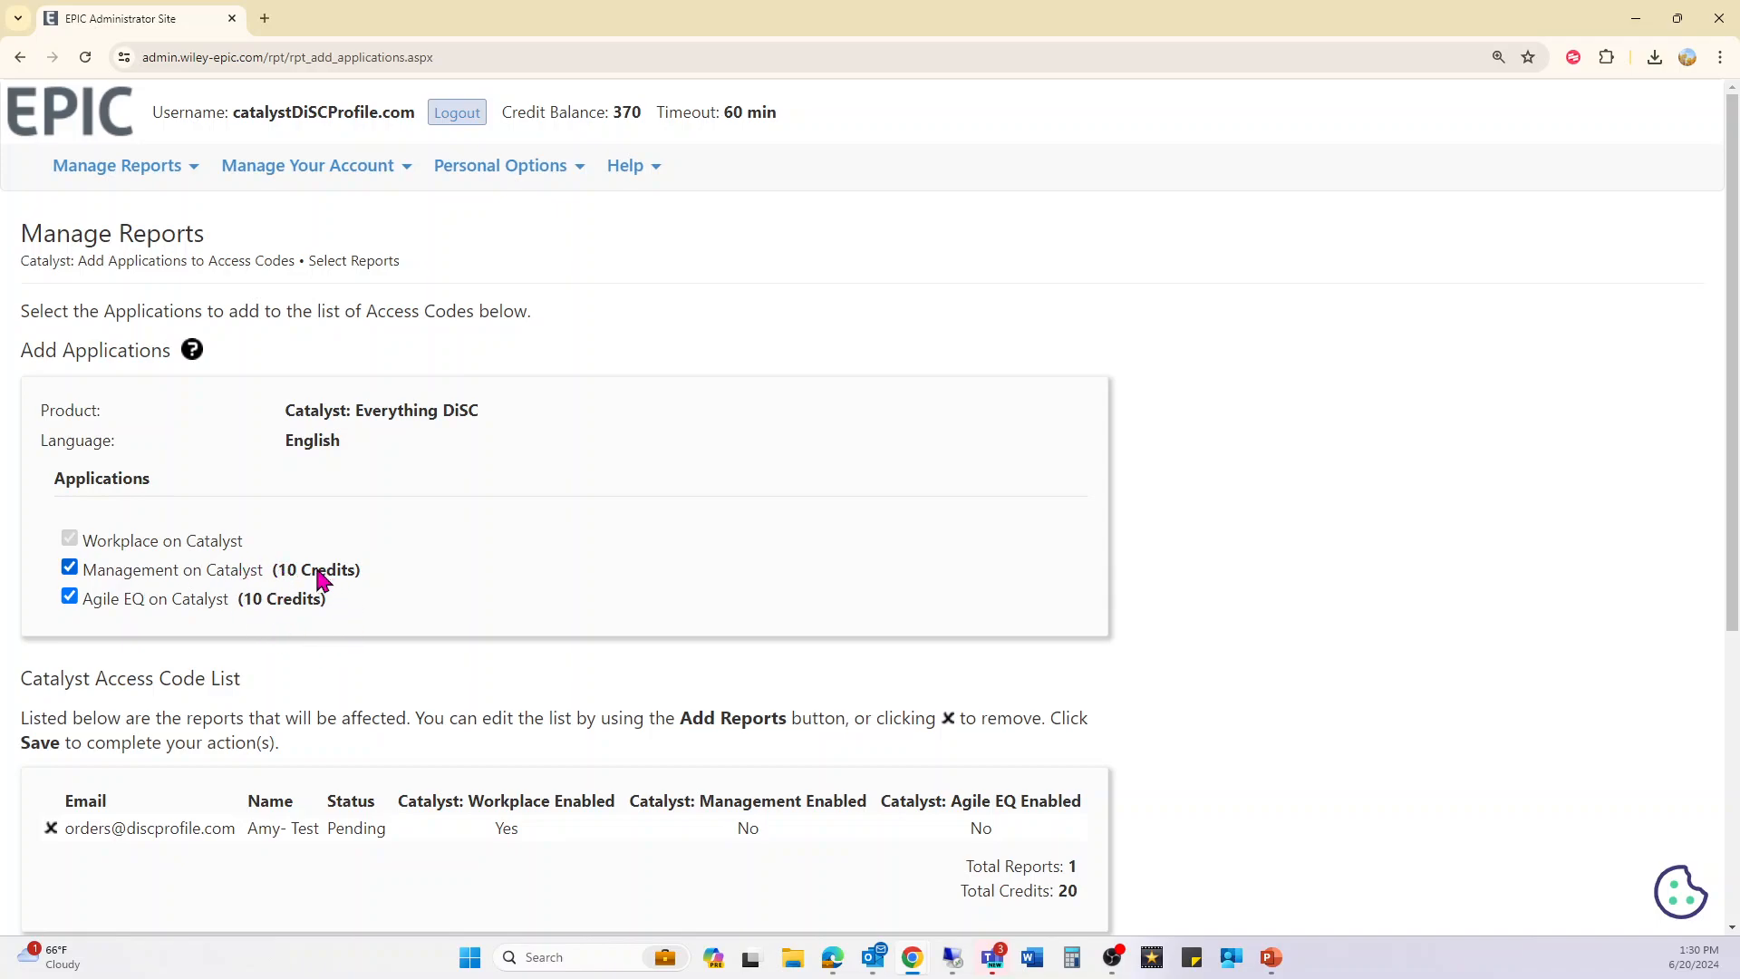
pyautogui.click(145, 574)
pyautogui.scroll(-1, 559, 591)
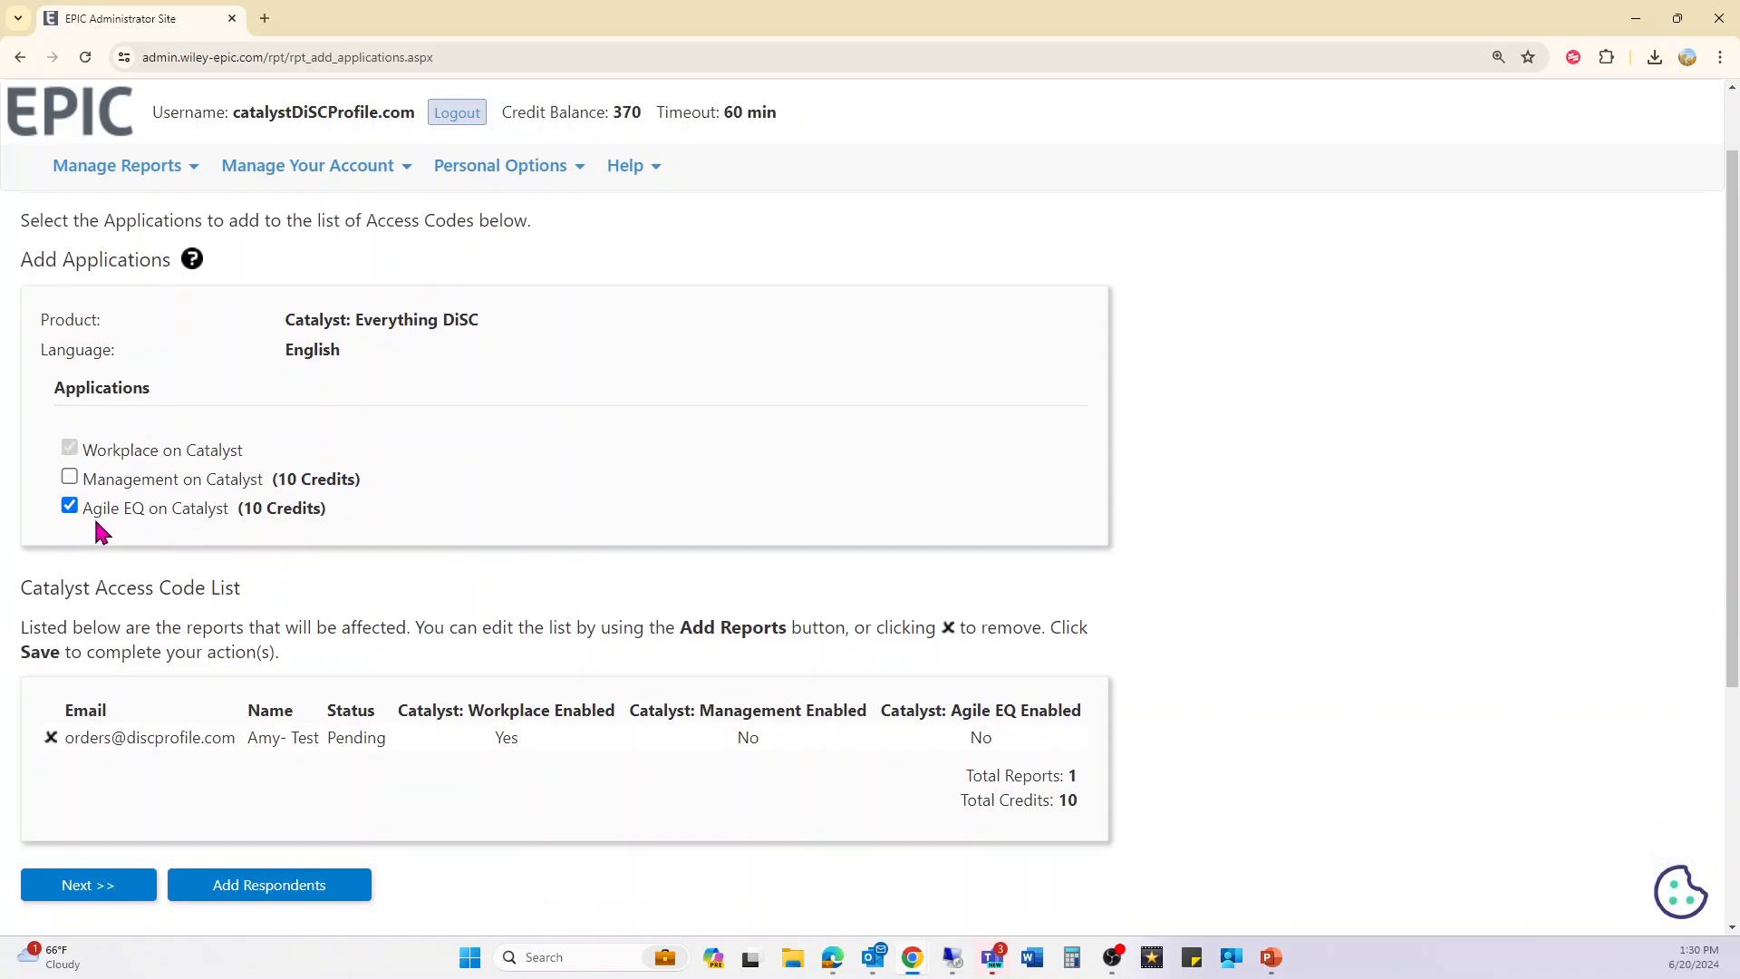
pyautogui.scroll(-1, 182, 580)
pyautogui.click(67, 801)
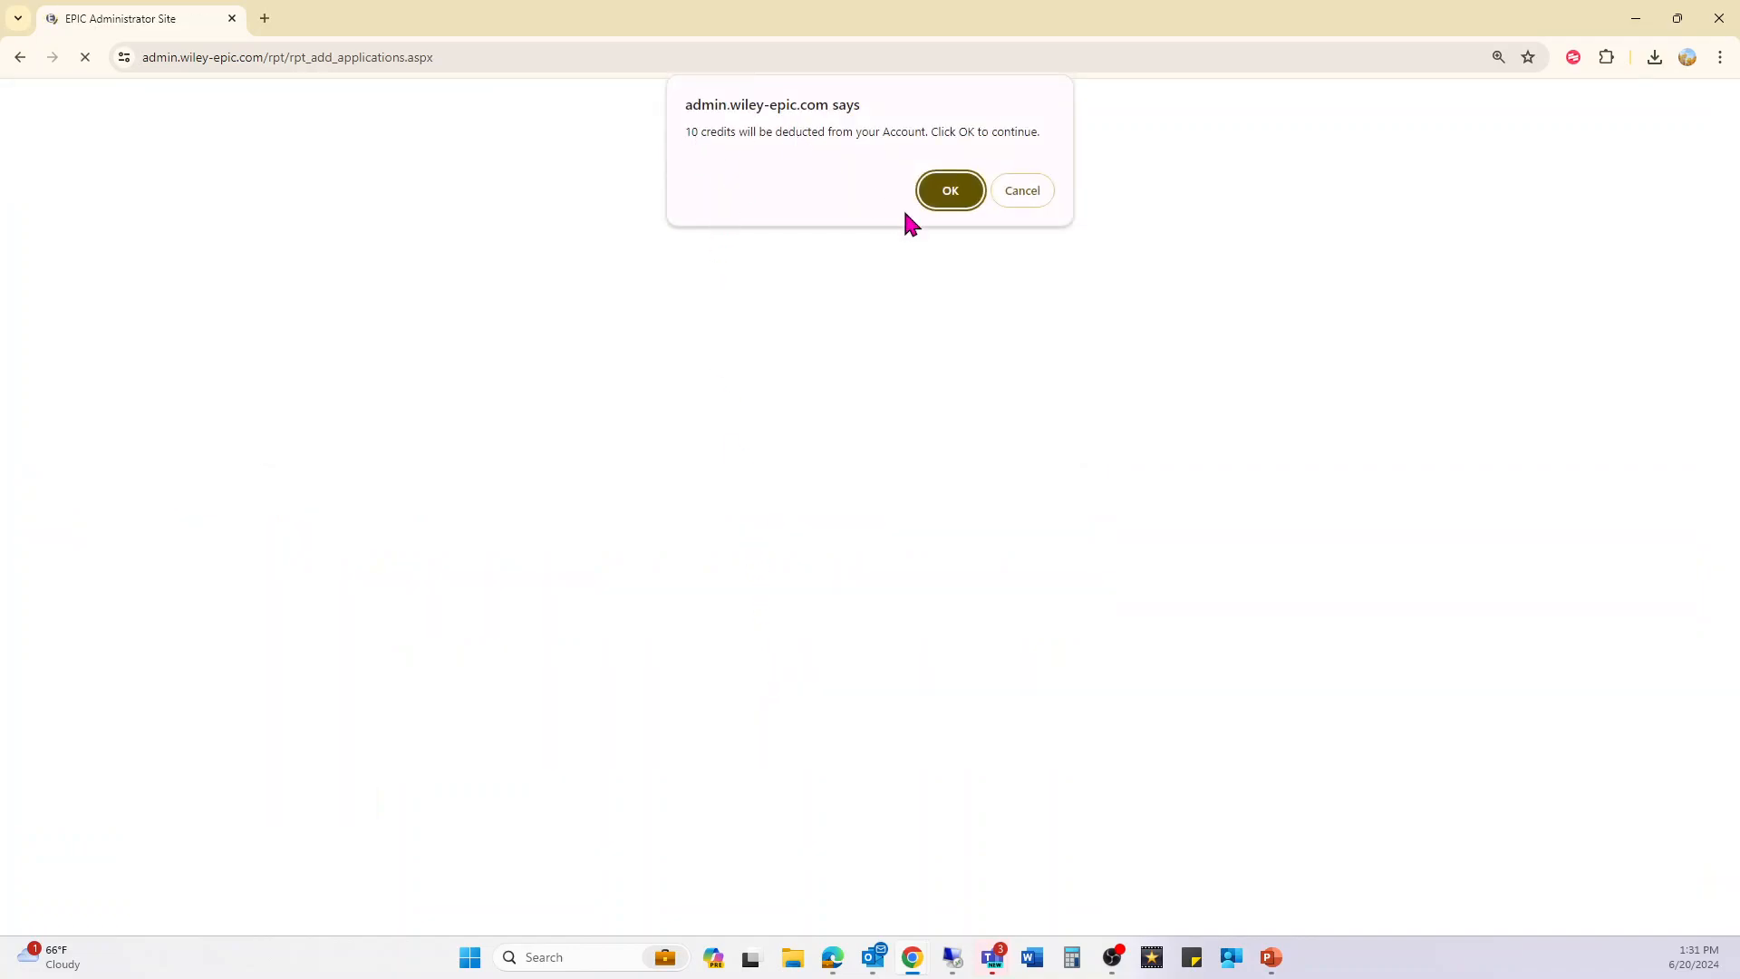
pyautogui.click(961, 191)
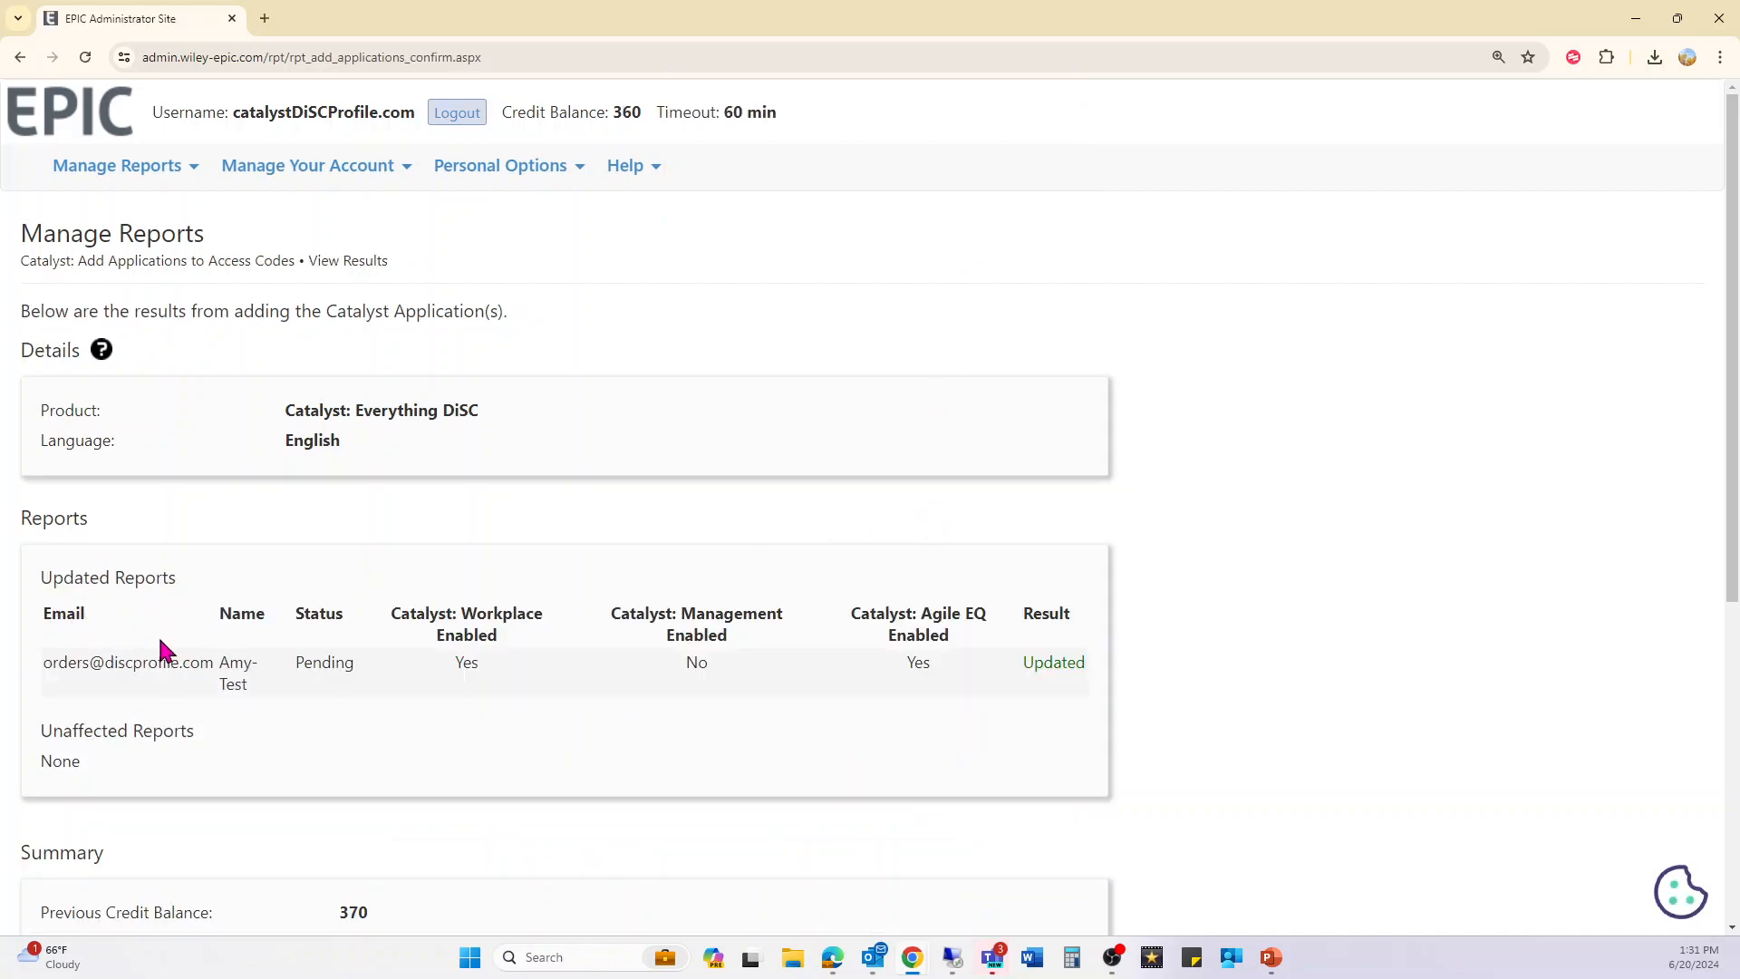
# - Review the result row (Workplace Yes, Management No, Agile EQ Yes, Updated) and the credit summary
pyautogui.moveTo(447, 661); pyautogui.dragTo(487, 663)
pyautogui.moveTo(664, 664); pyautogui.dragTo(747, 664)
pyautogui.moveTo(892, 664); pyautogui.dragTo(976, 663)
pyautogui.moveTo(1051, 664); pyautogui.dragTo(1098, 666)
pyautogui.click(524, 707)
pyautogui.scroll(-5, 526, 716)
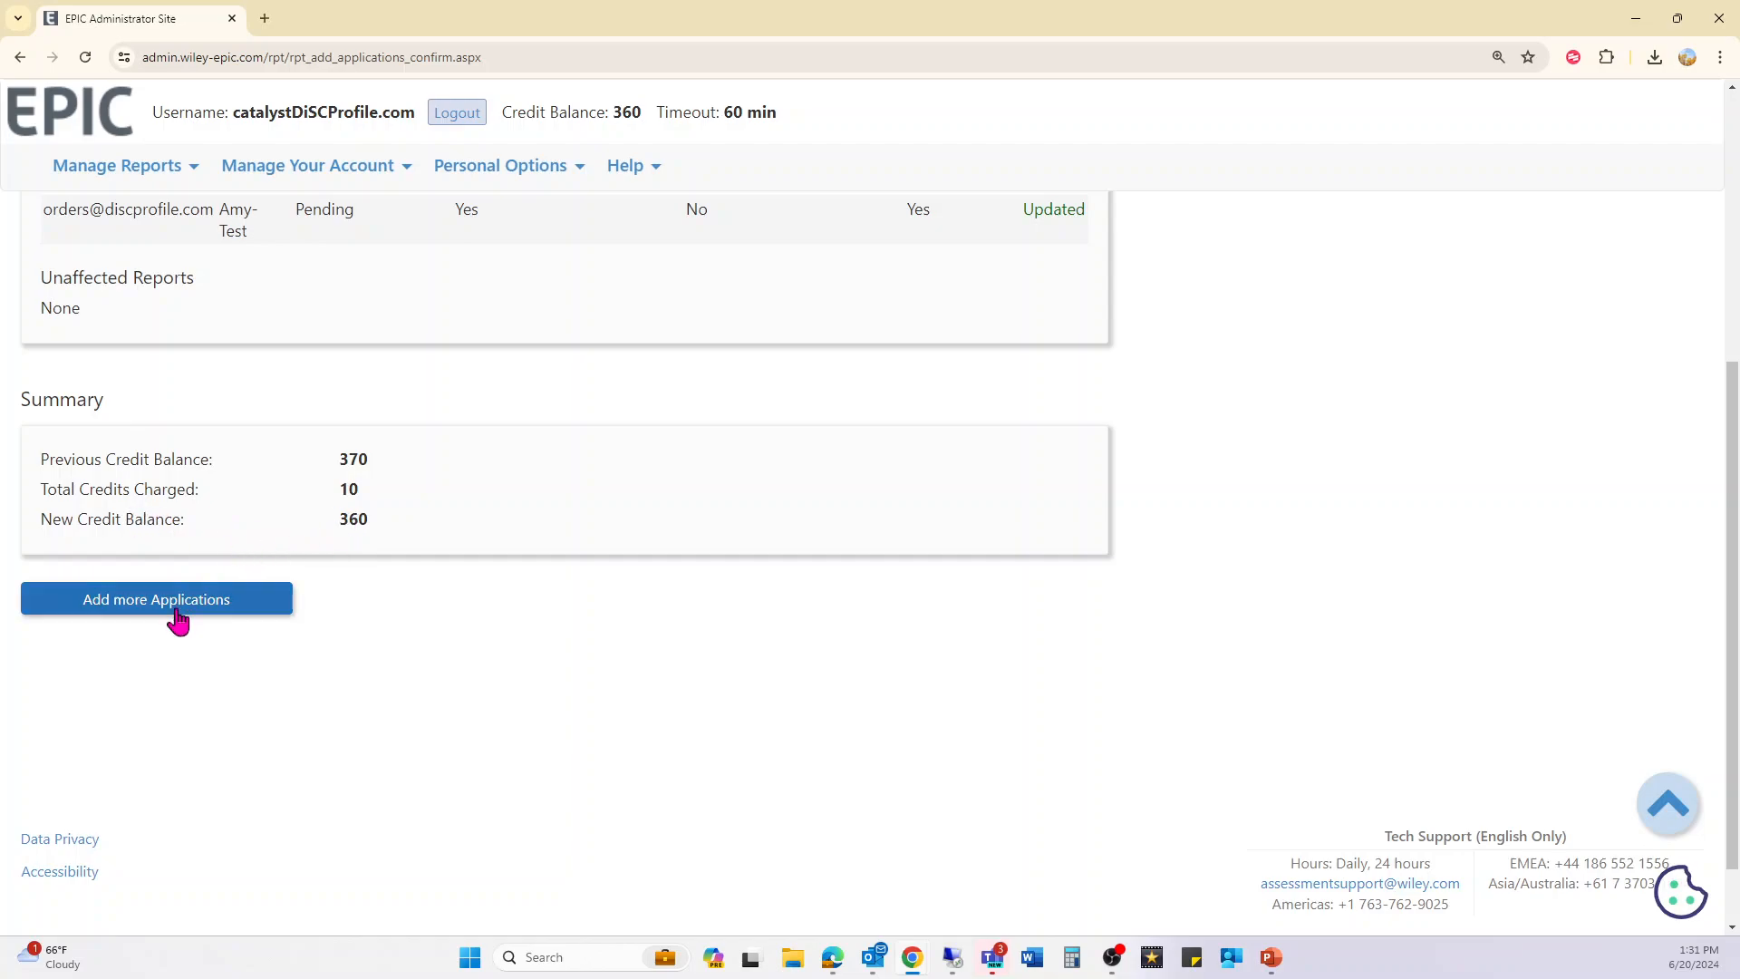
pyautogui.scroll(5, 177, 616)
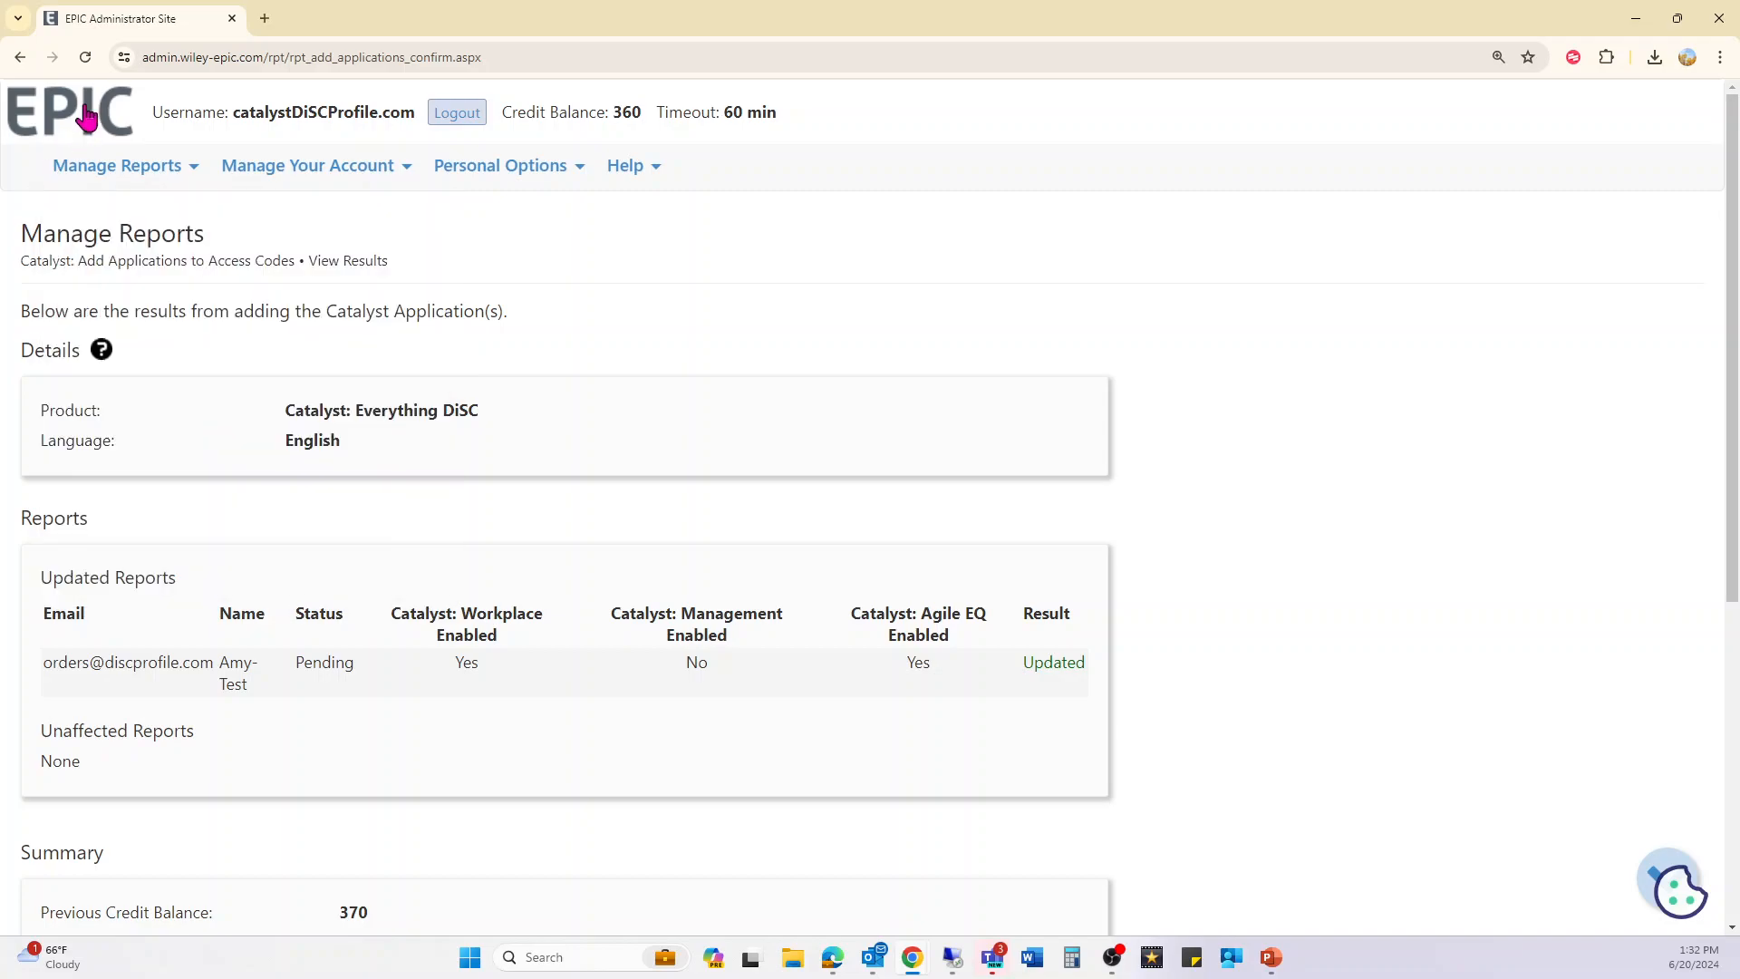
# - Go from the home page to Manage Reports > Catalyst: Edit Organization under Batch Functions
pyautogui.click(86, 118)
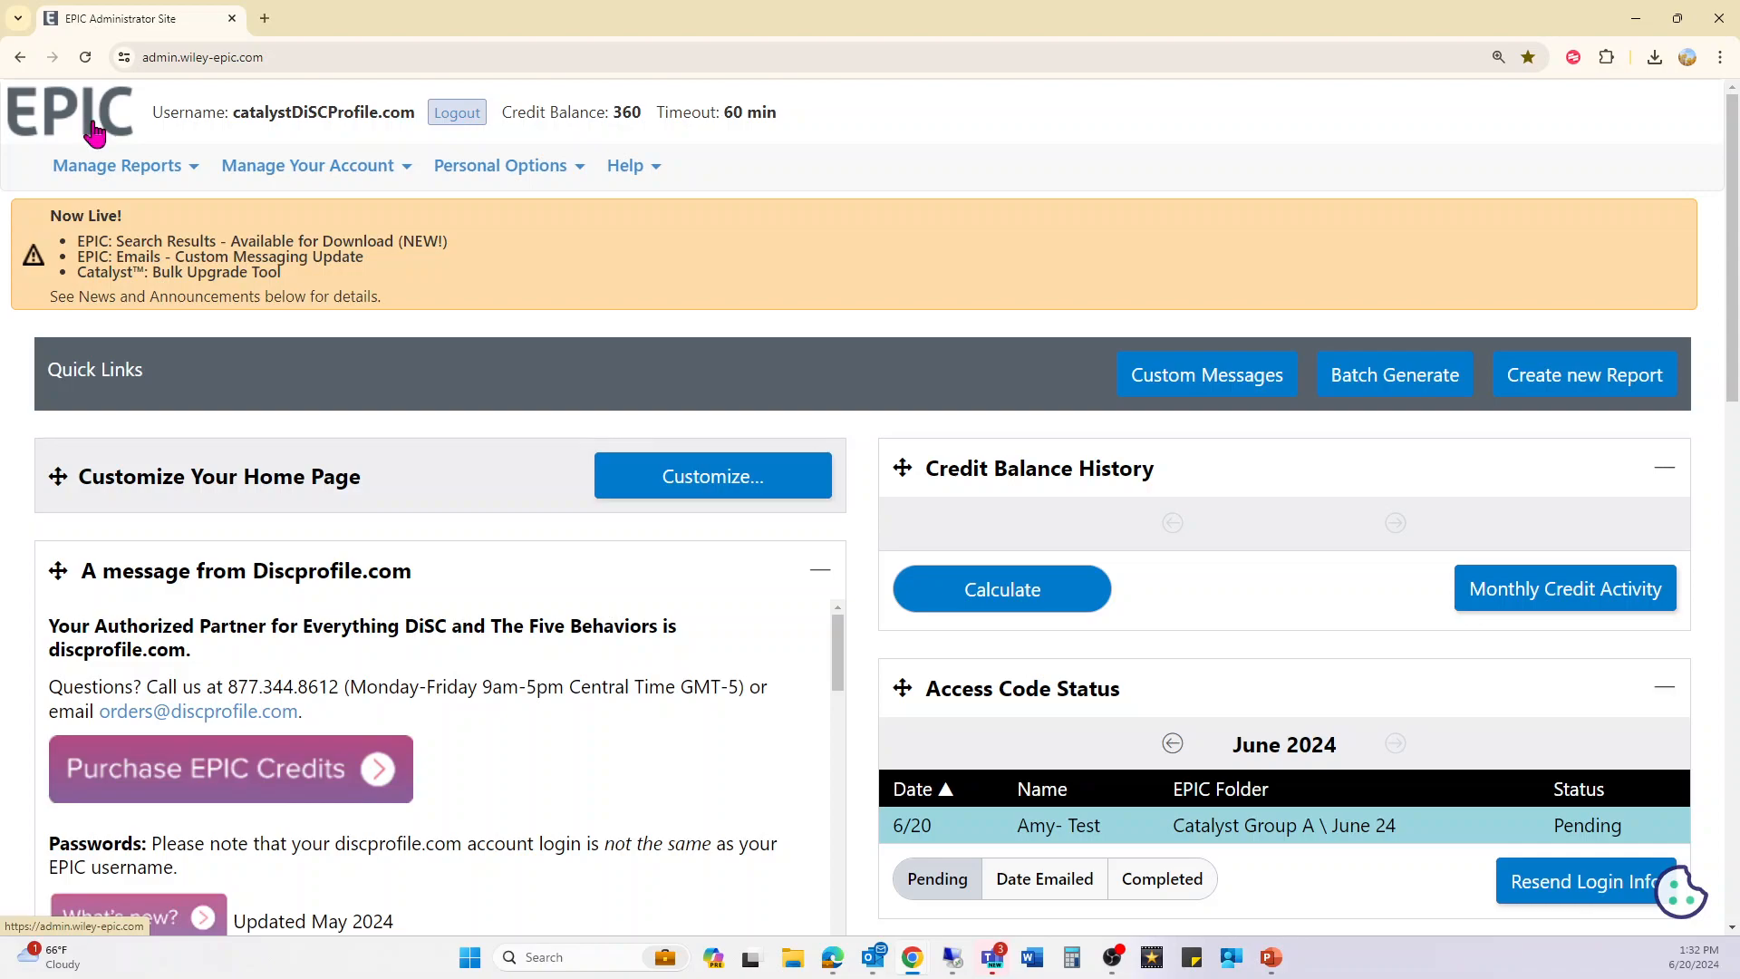
pyautogui.click(116, 168)
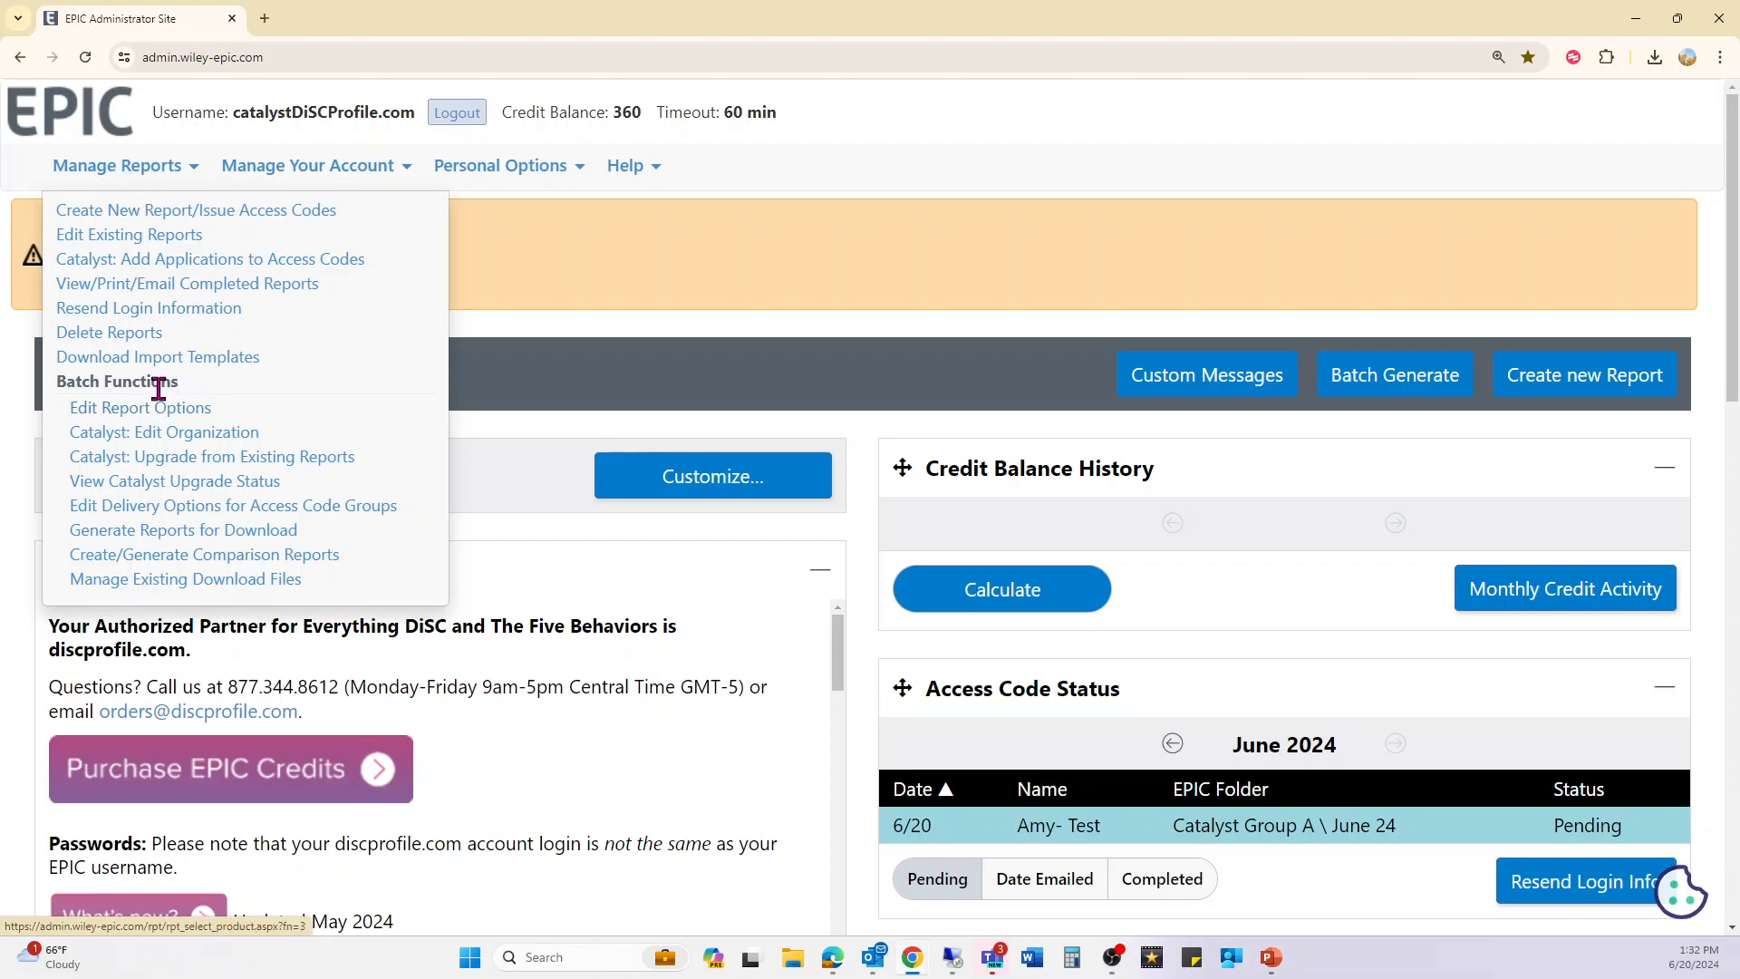
pyautogui.click(172, 441)
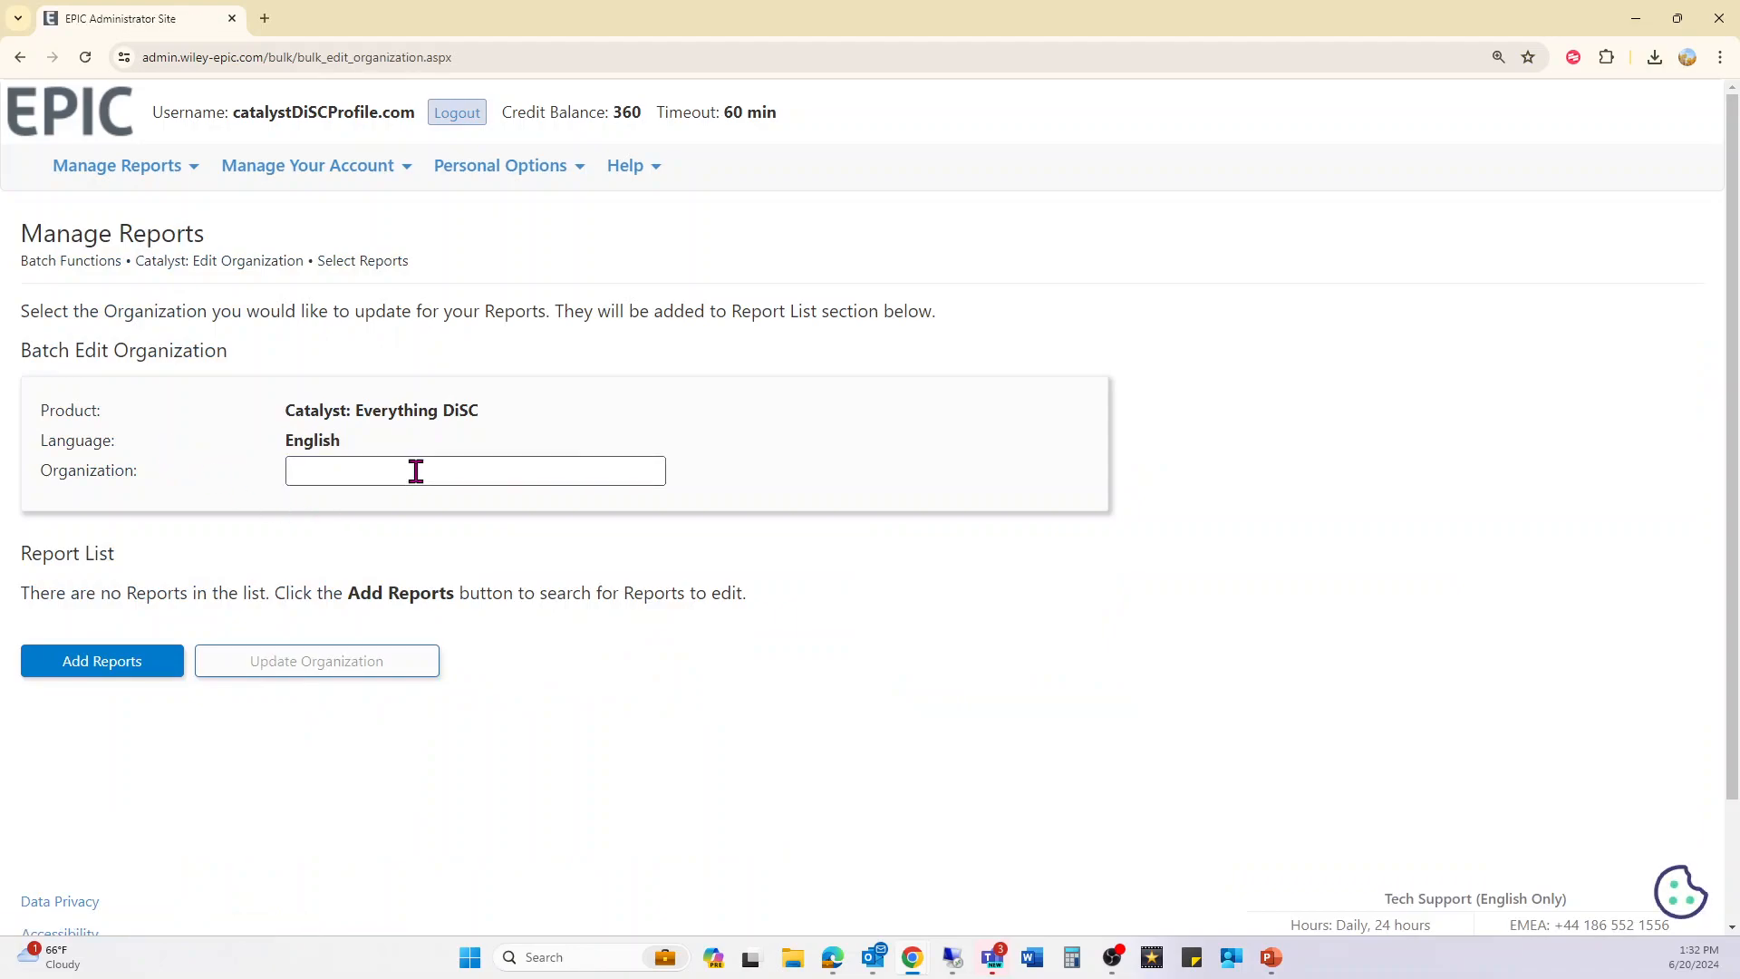
# - Focus the empty Organization field, then reopen the Manage Reports list
pyautogui.click(416, 471)
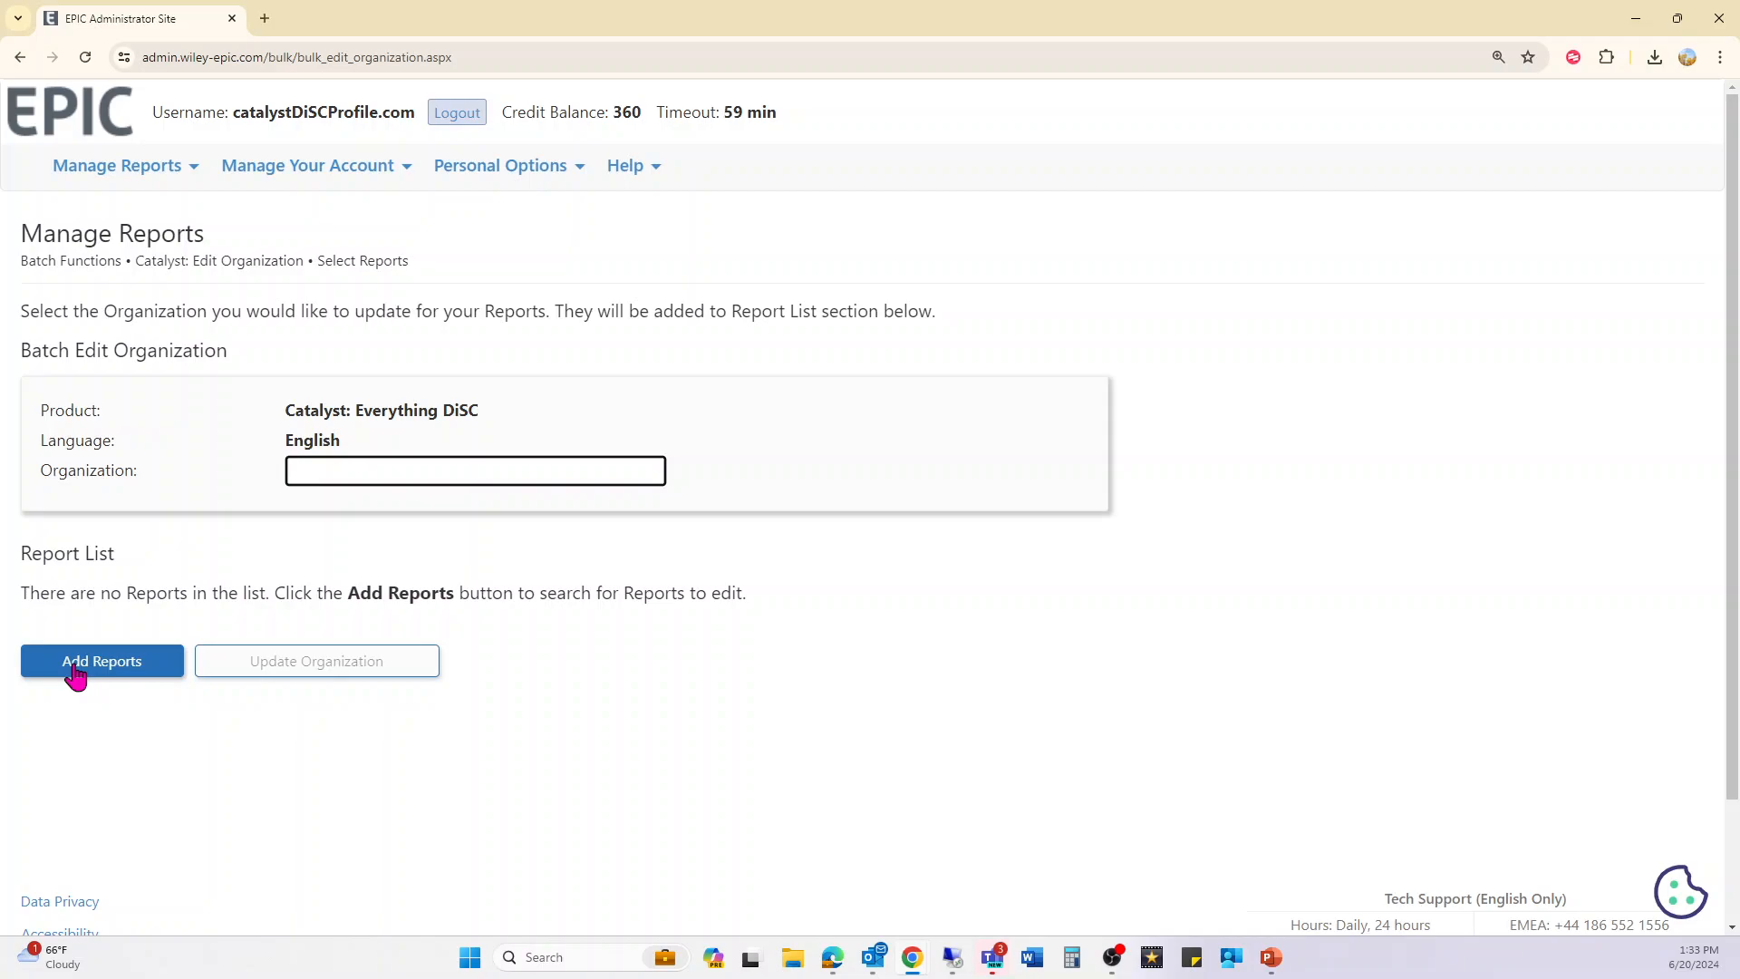
pyautogui.click(131, 172)
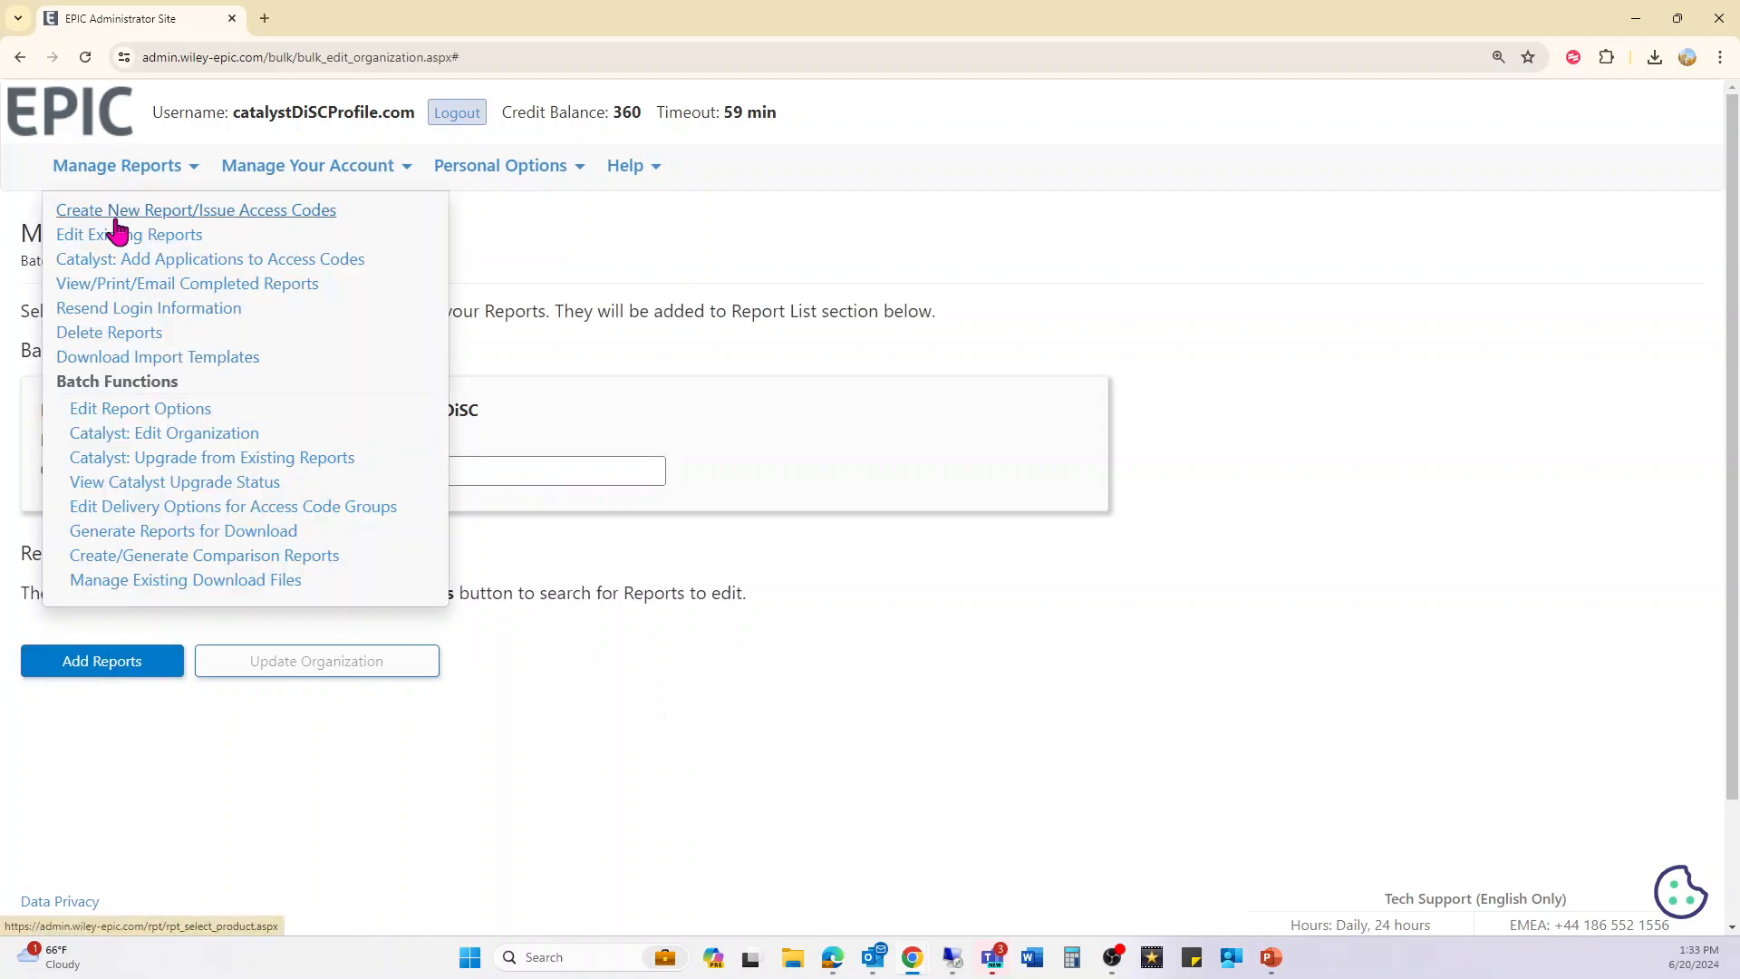
# - In Generate Reports for Download, search product Catalyst: Everything DiSC and select all 8 results
pyautogui.click(142, 537)
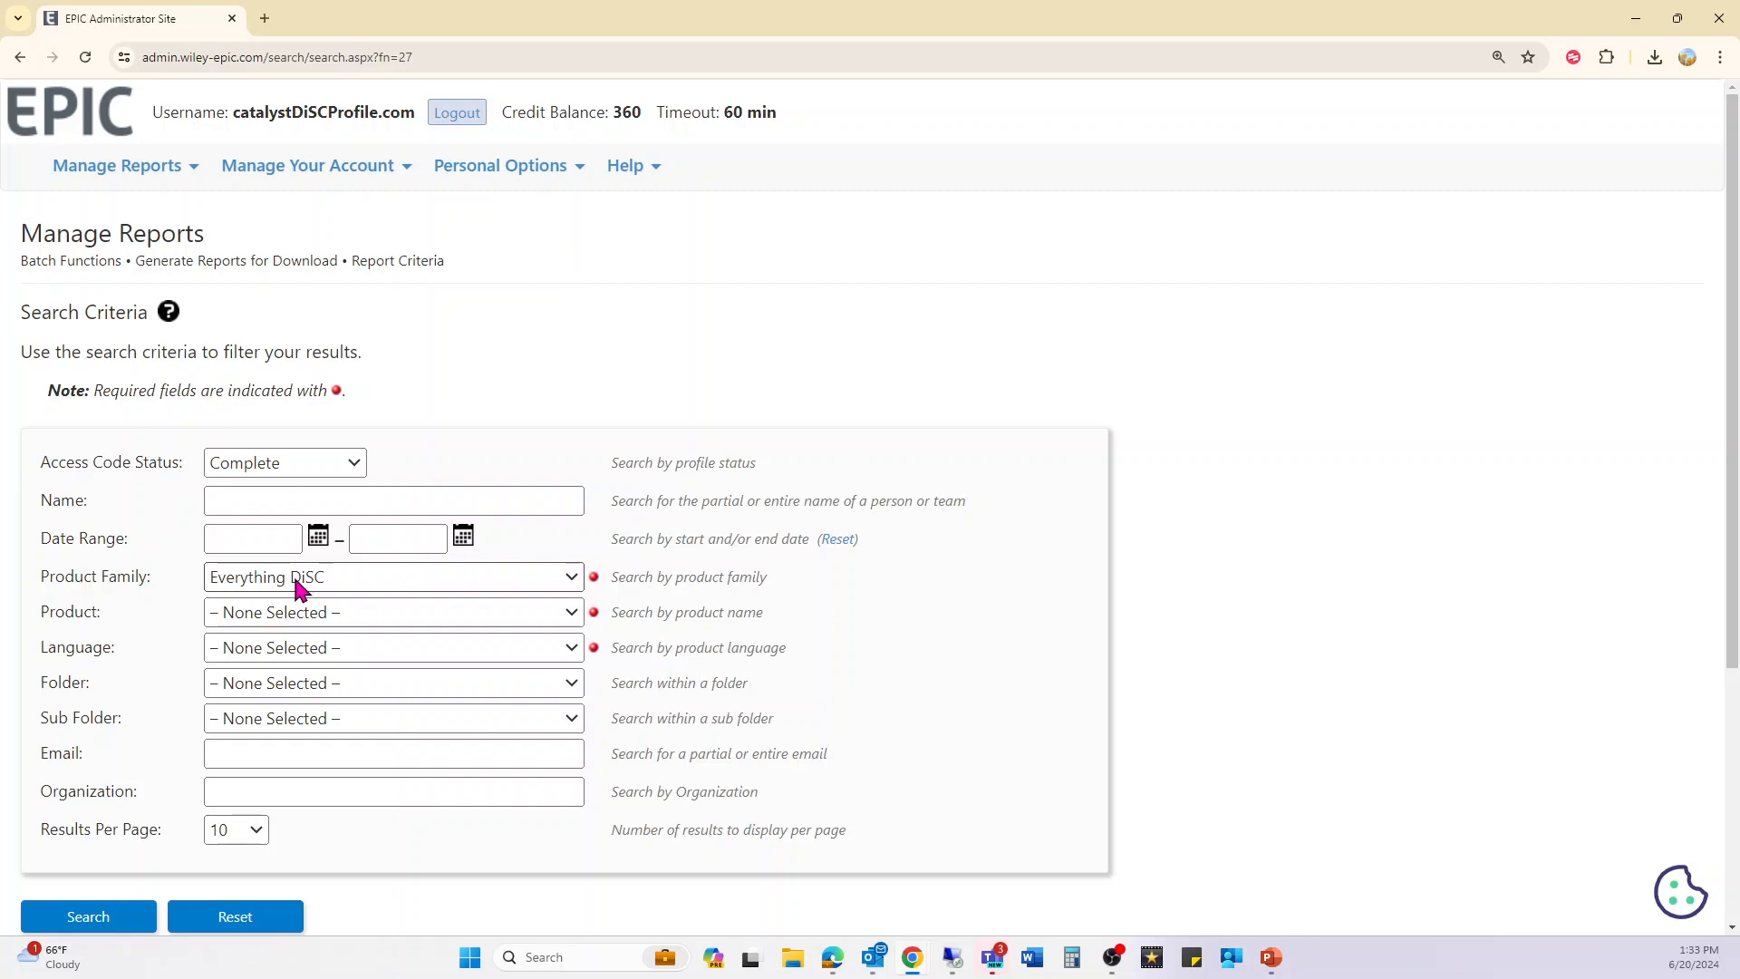
pyautogui.click(276, 619)
pyautogui.click(290, 656)
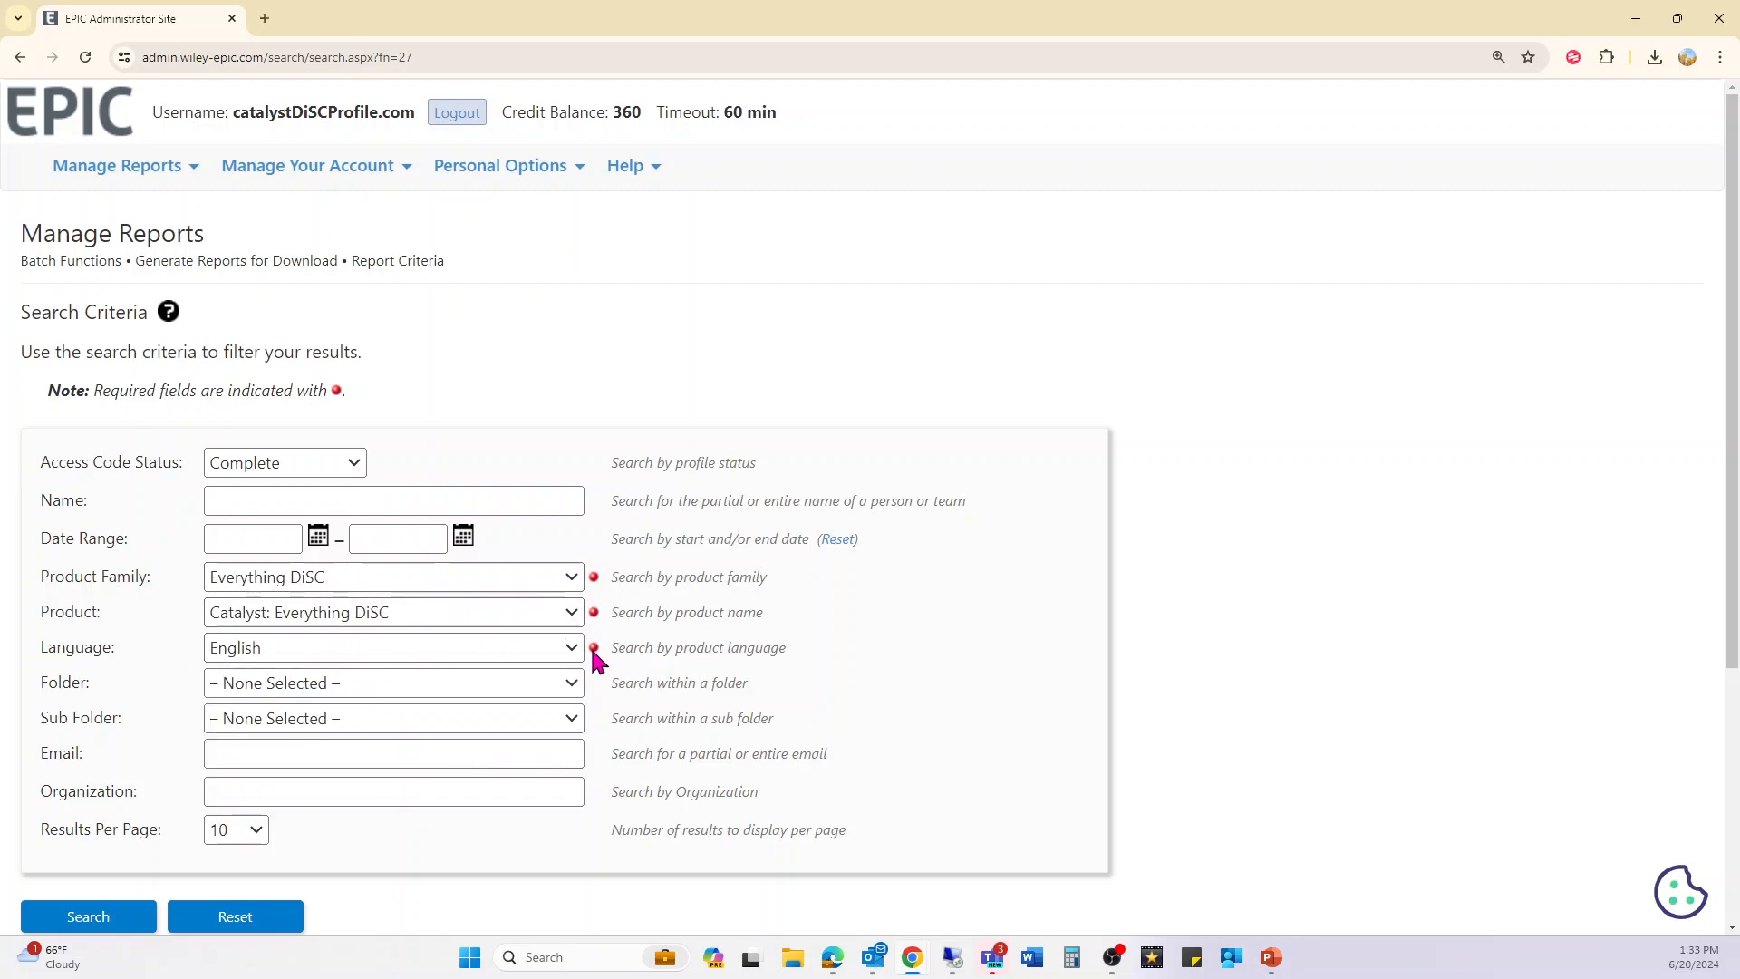
pyautogui.click(82, 923)
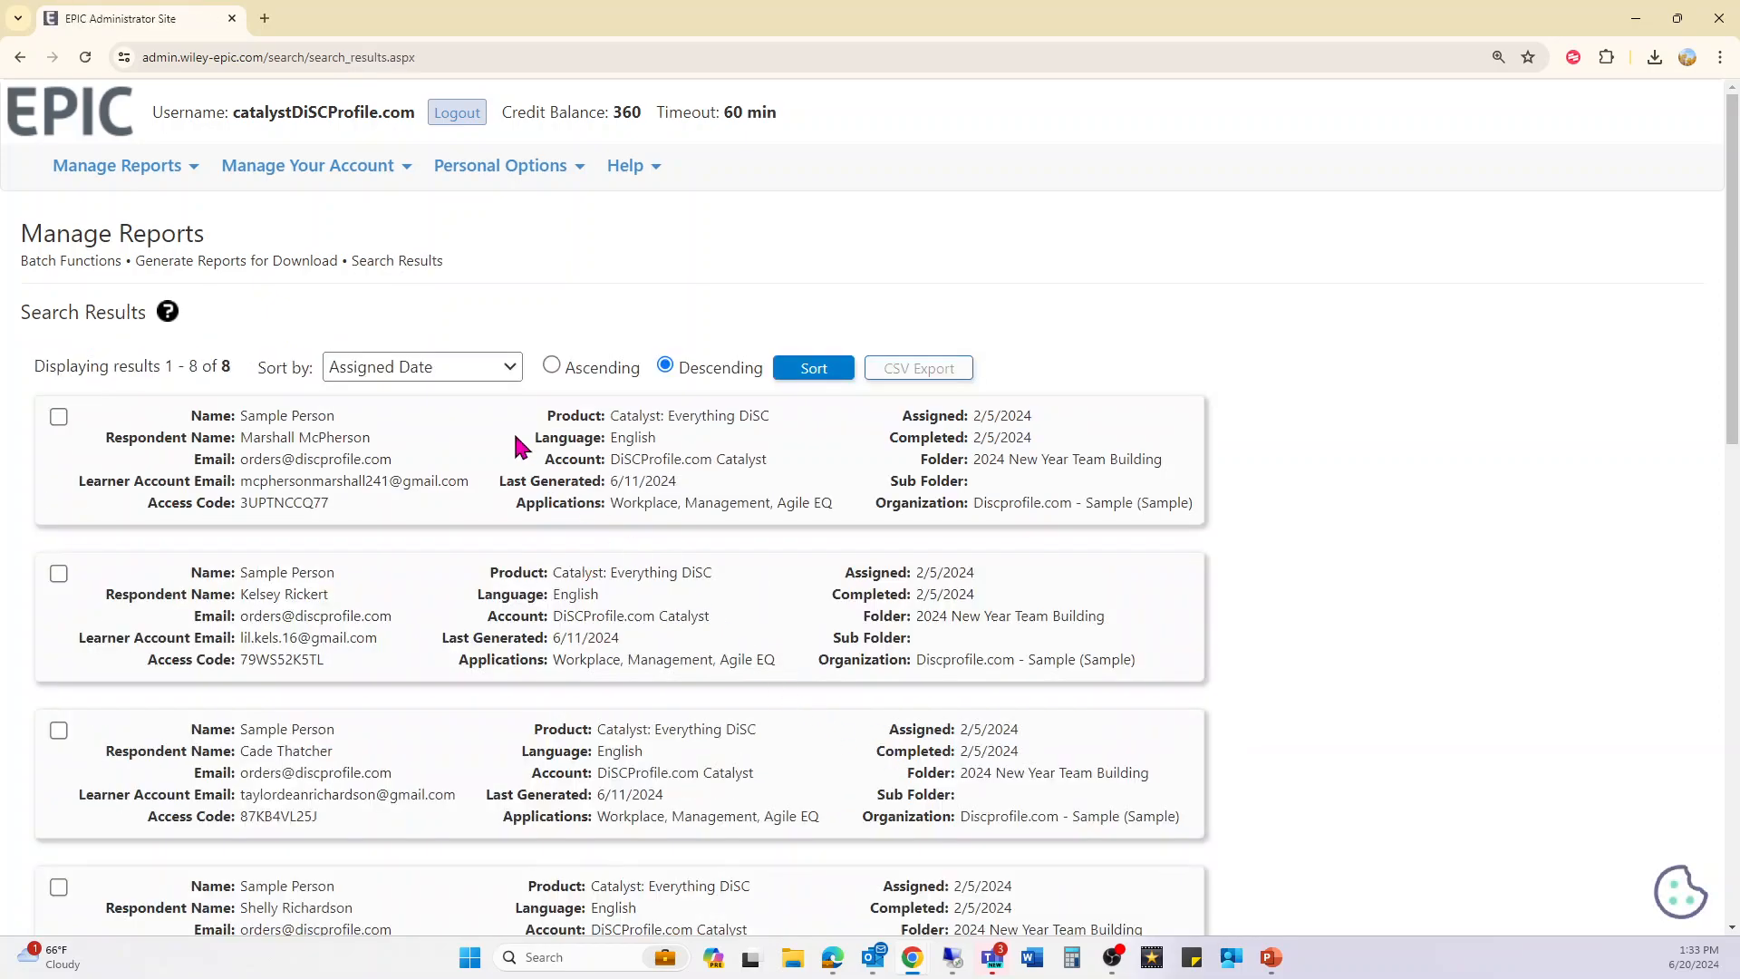
pyautogui.scroll(-12, 221, 343)
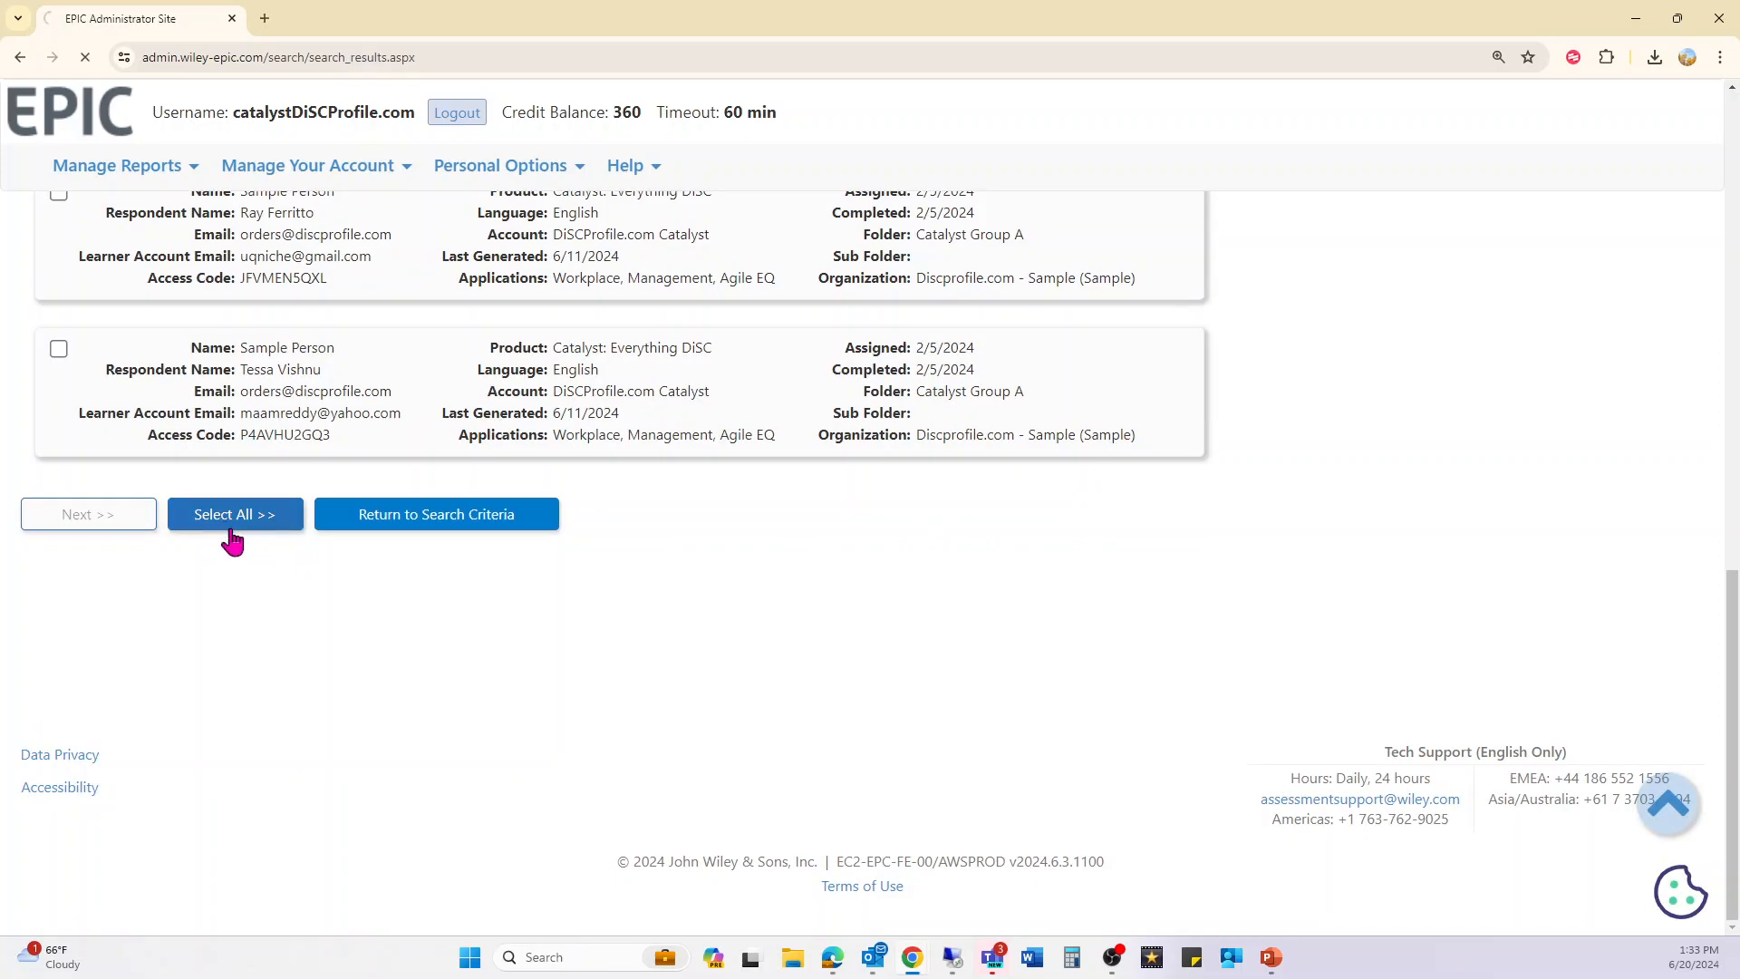
pyautogui.click(228, 524)
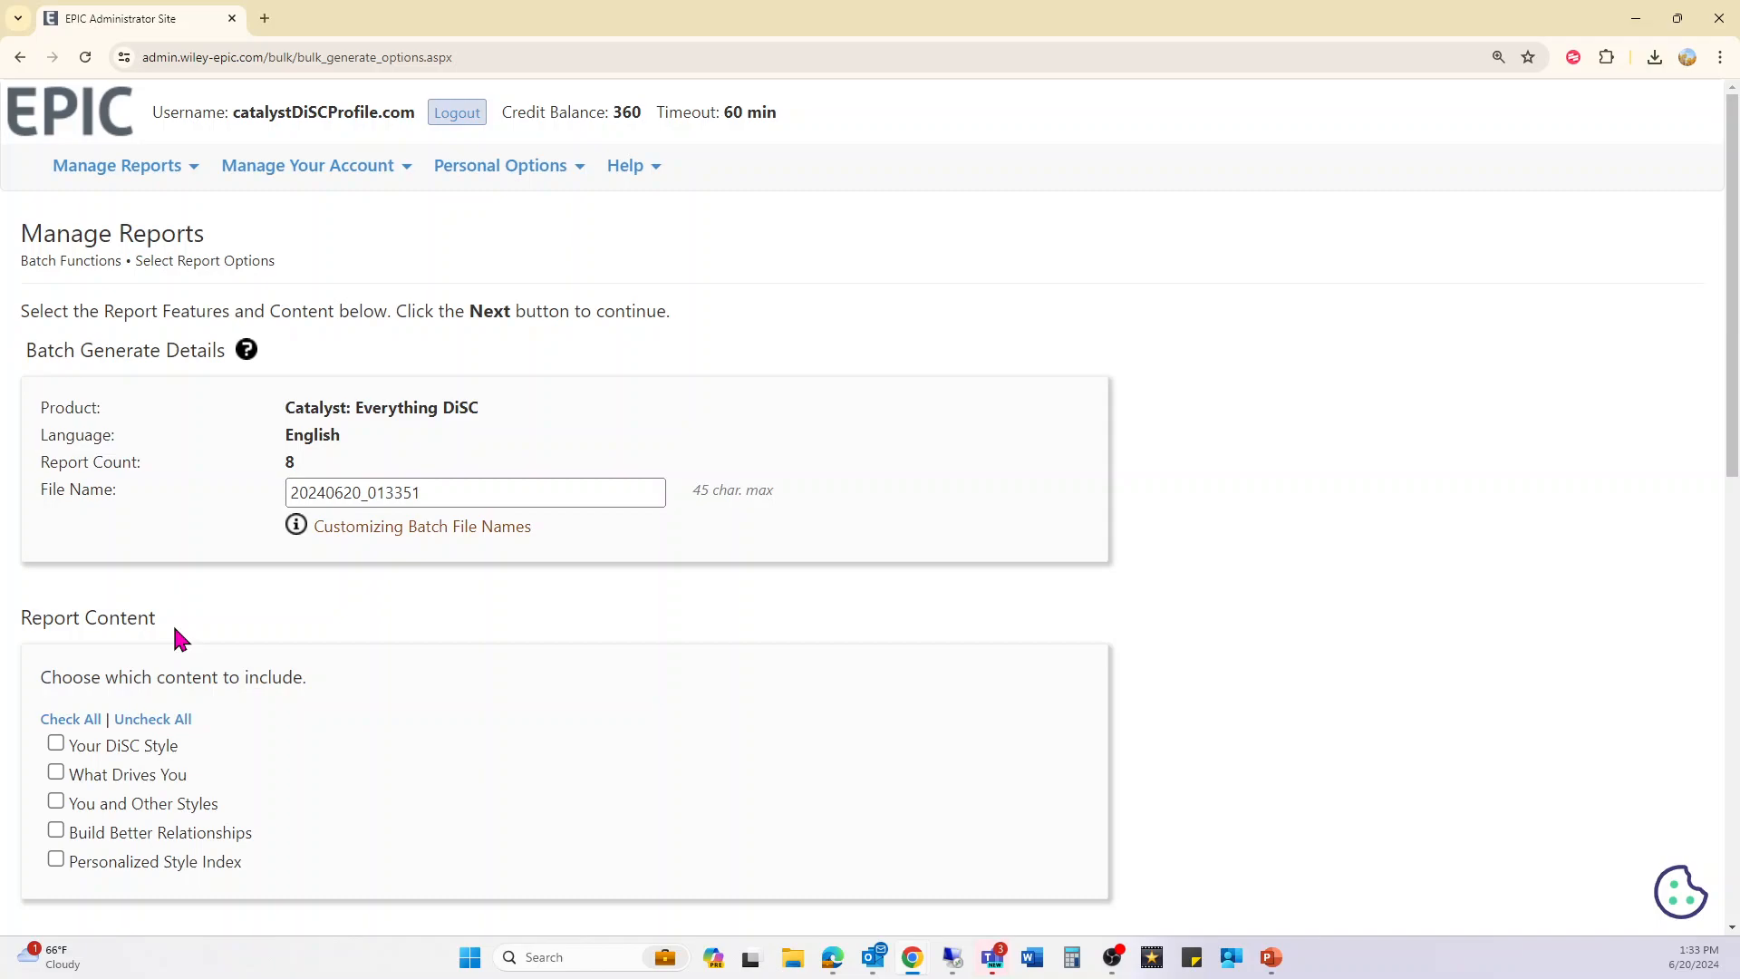
# - Include all content sections plus the Management and Agile EQ on Catalyst applications
pyautogui.scroll(-1, 180, 639)
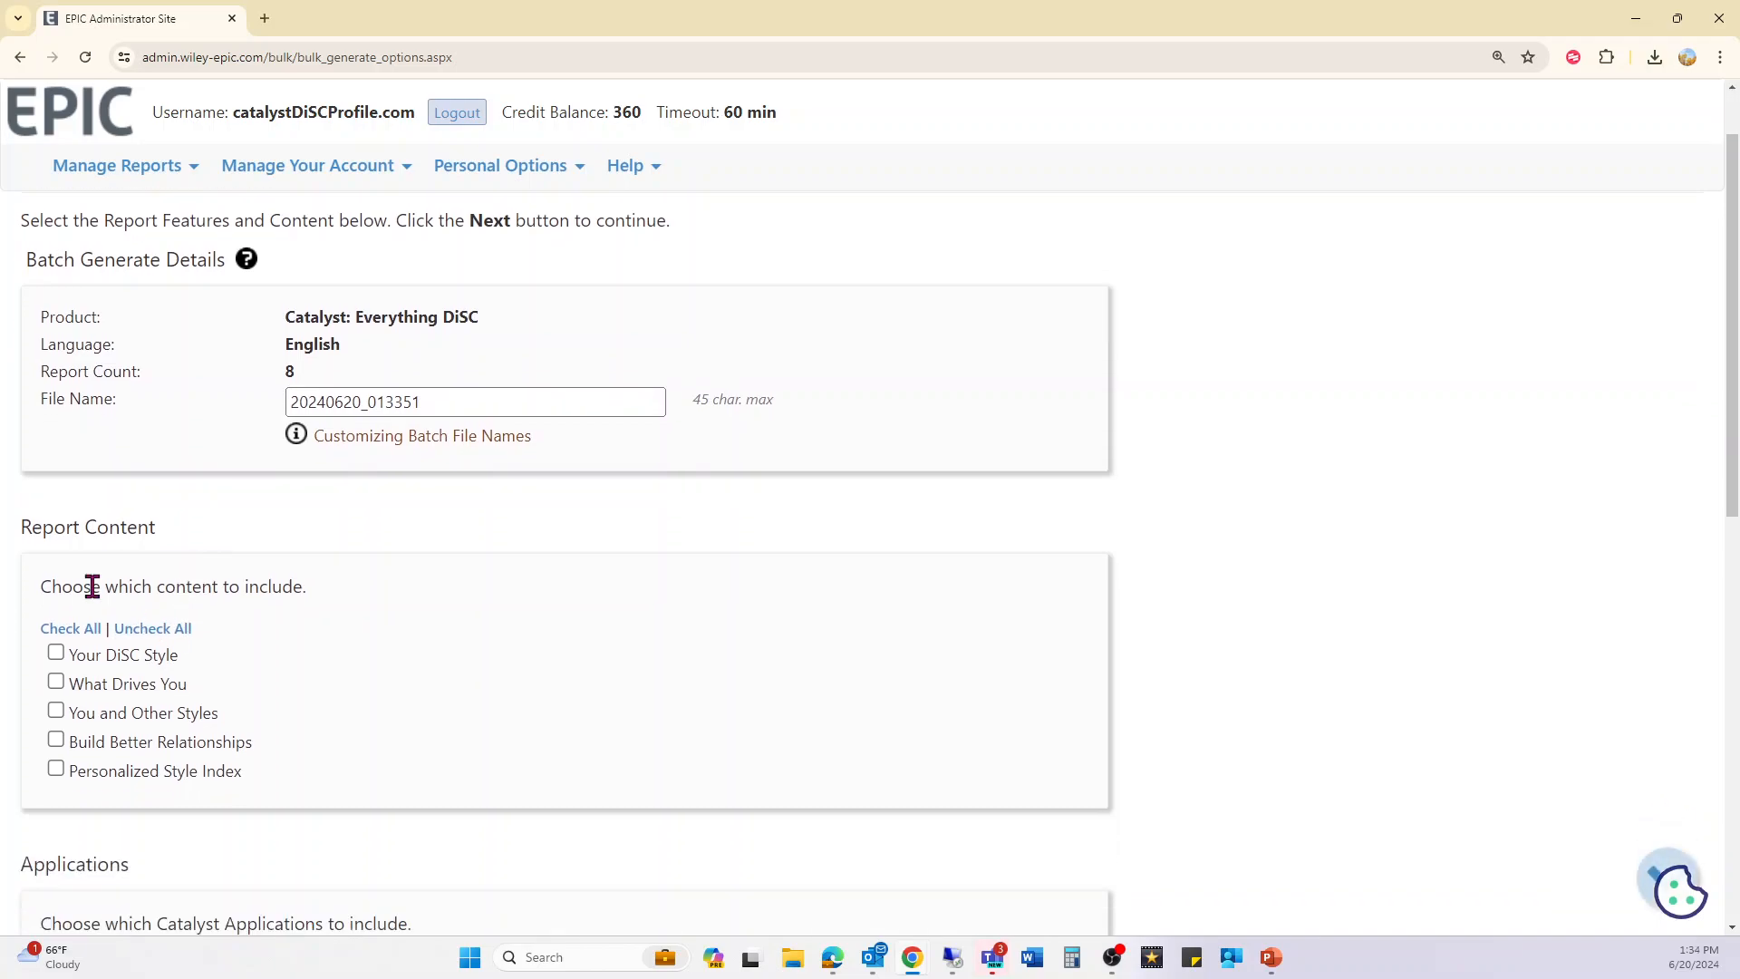
pyautogui.click(98, 625)
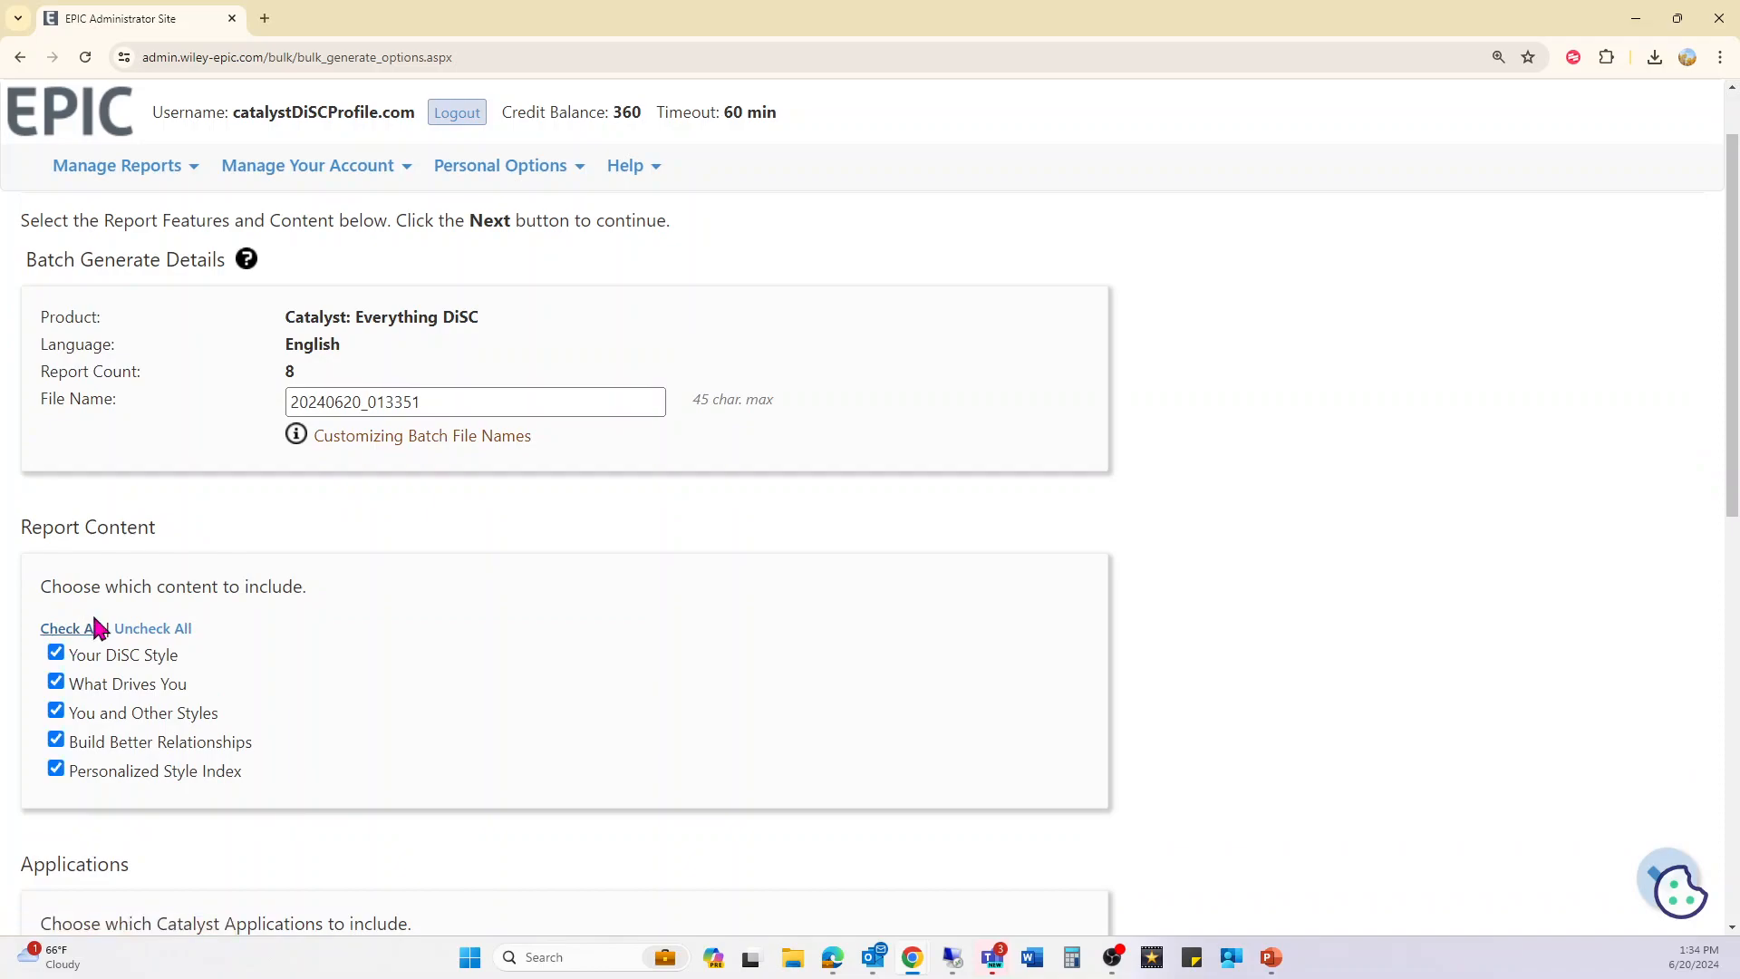
pyautogui.scroll(-3, 179, 649)
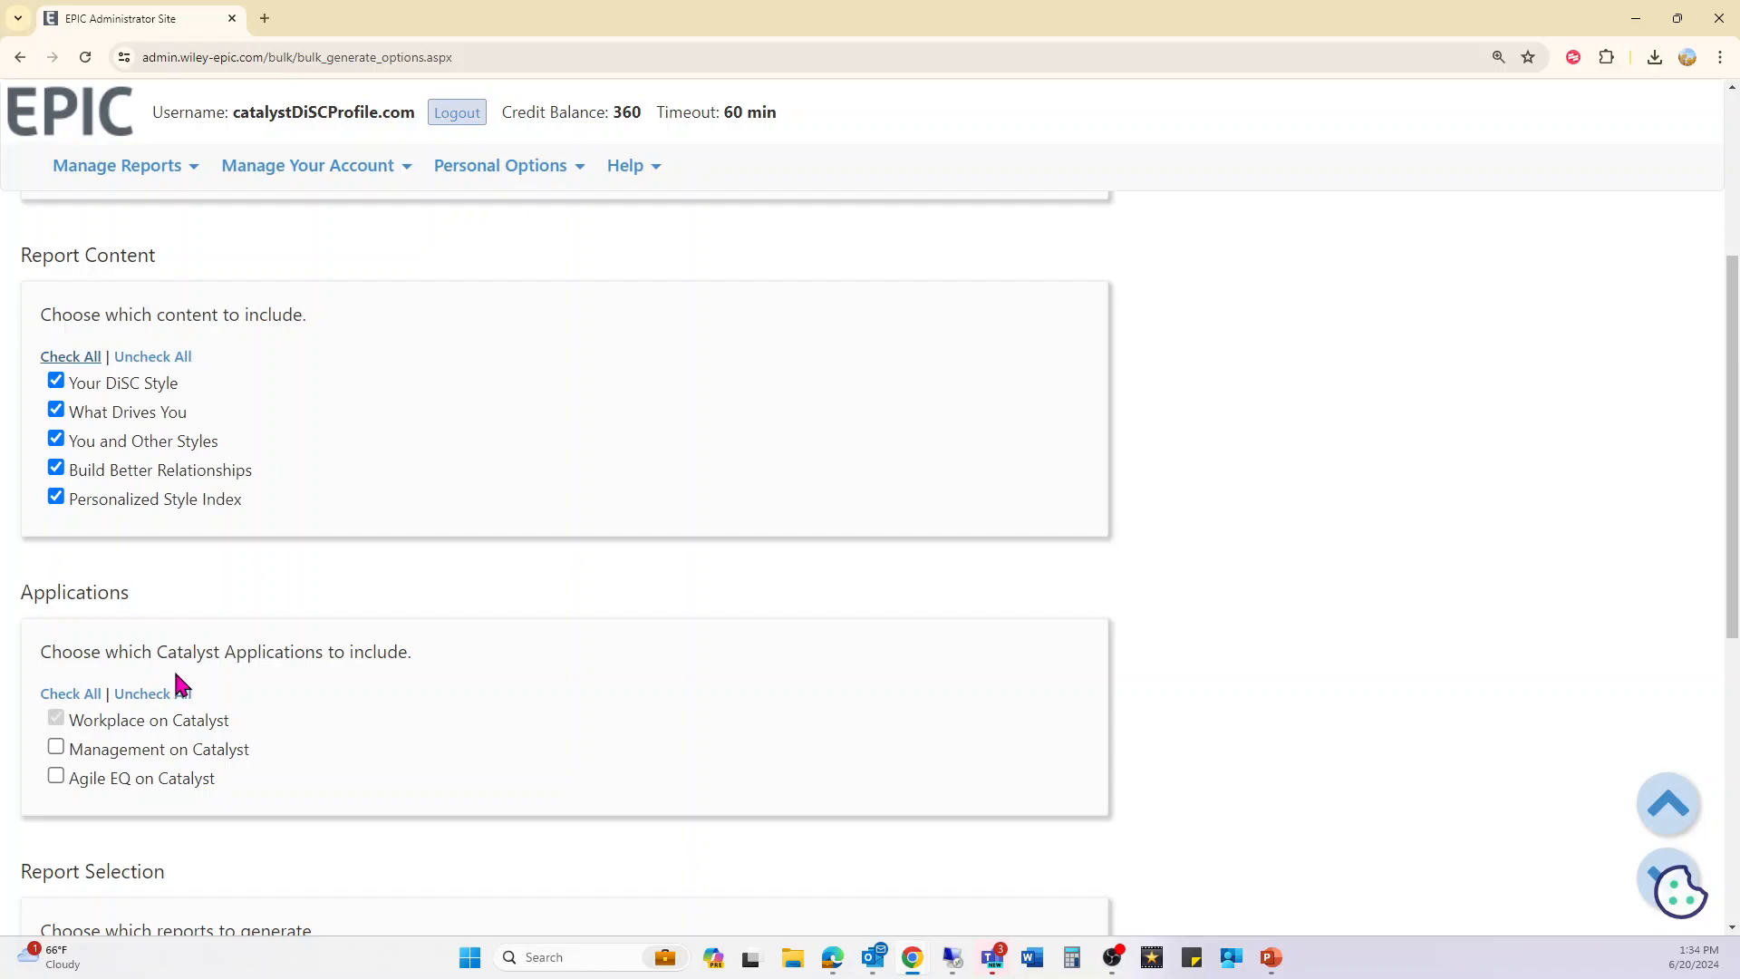
pyautogui.click(100, 749)
pyautogui.scroll(-1, 105, 780)
pyautogui.click(126, 835)
pyautogui.scroll(-2, 318, 824)
pyautogui.scroll(2, 127, 508)
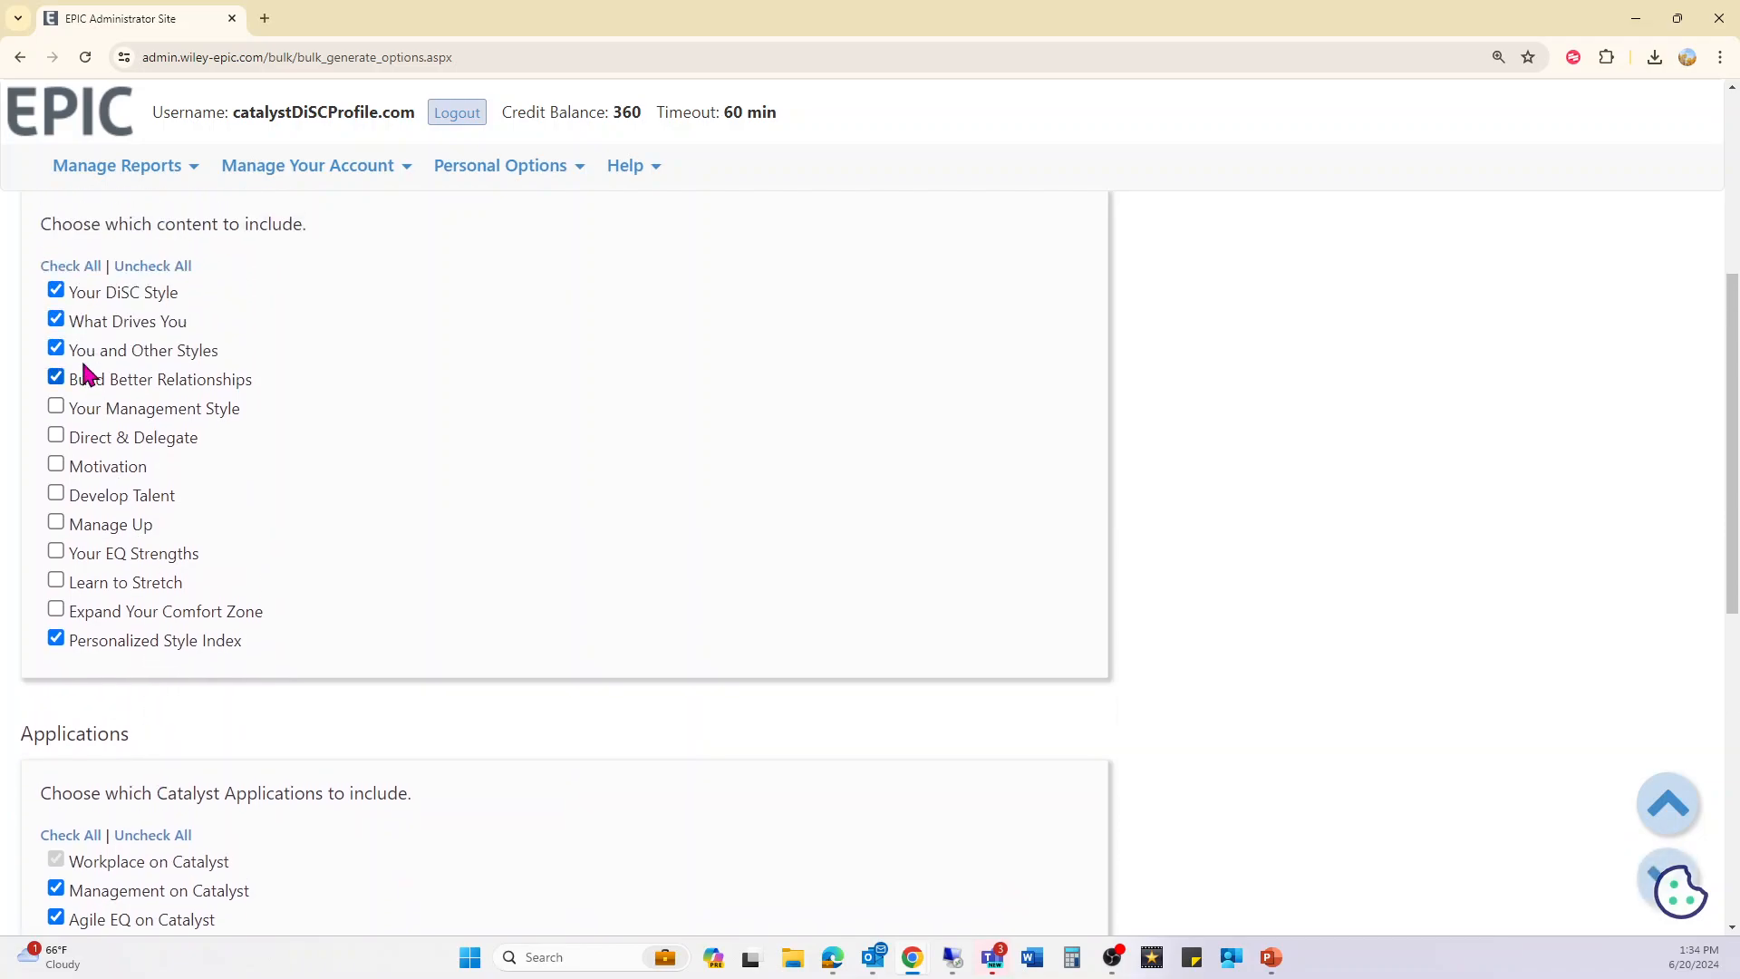
pyautogui.click(69, 266)
# - Choose Both report types and proceed to the batch report review
pyautogui.scroll(-4, 264, 641)
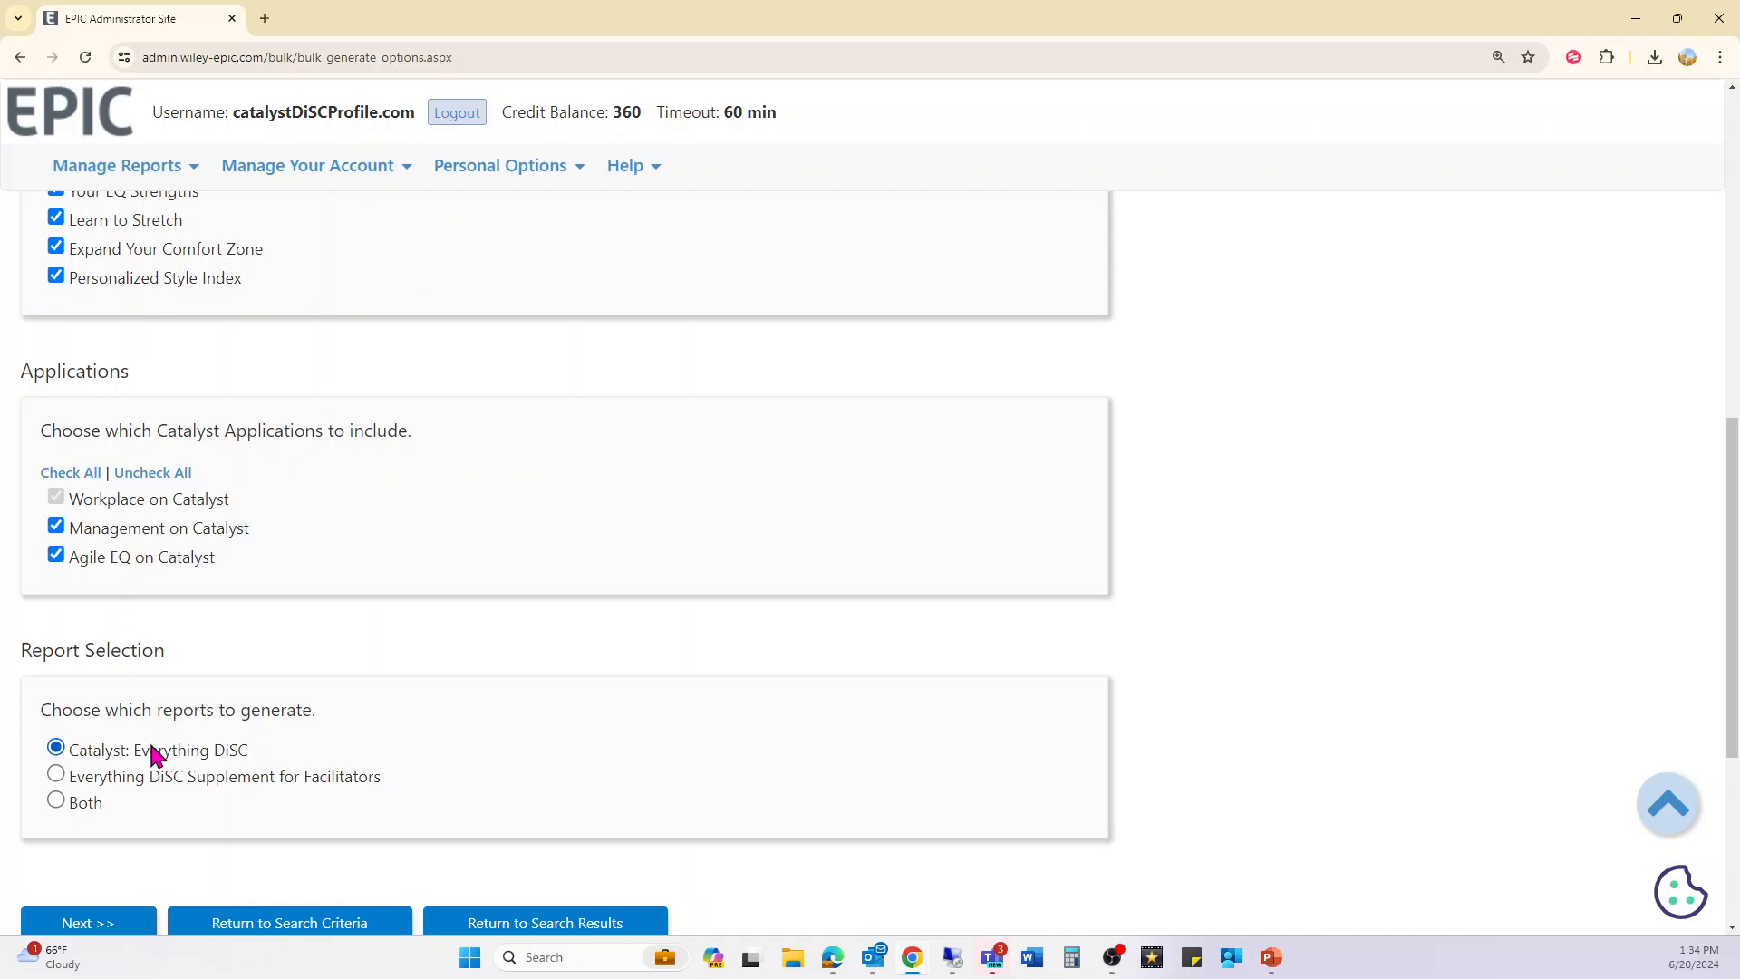
pyautogui.click(71, 804)
pyautogui.scroll(-7, 335, 762)
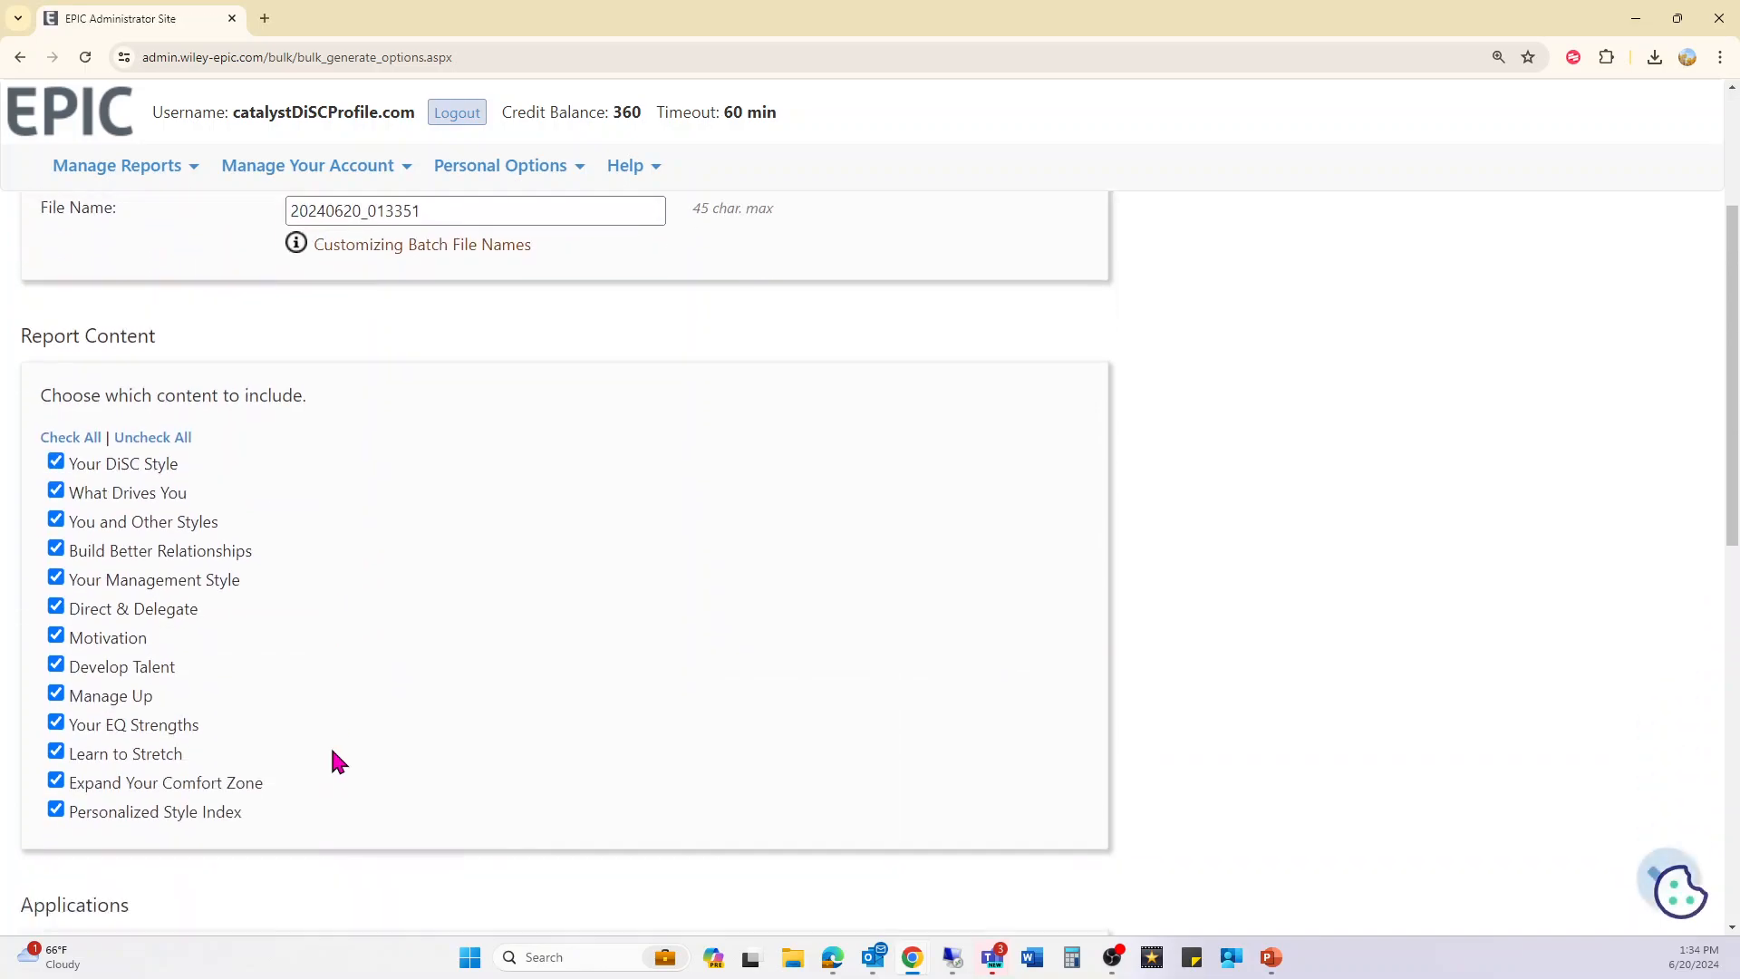
pyautogui.scroll(-4, 332, 752)
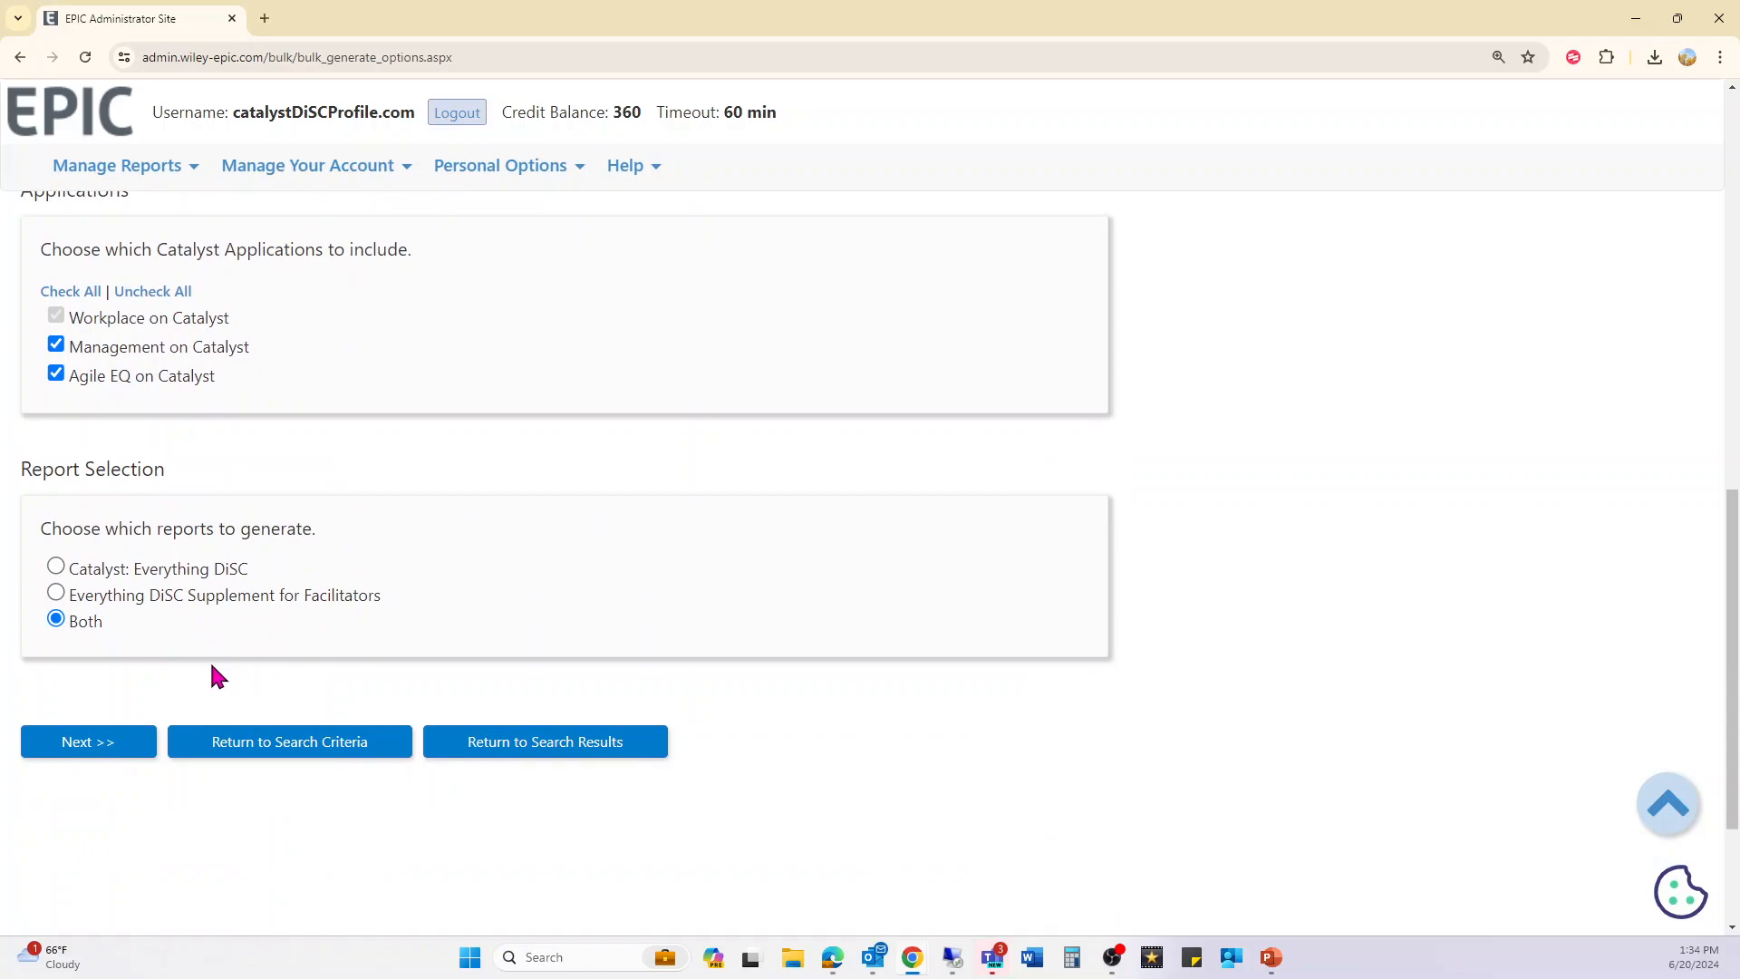
pyautogui.click(107, 749)
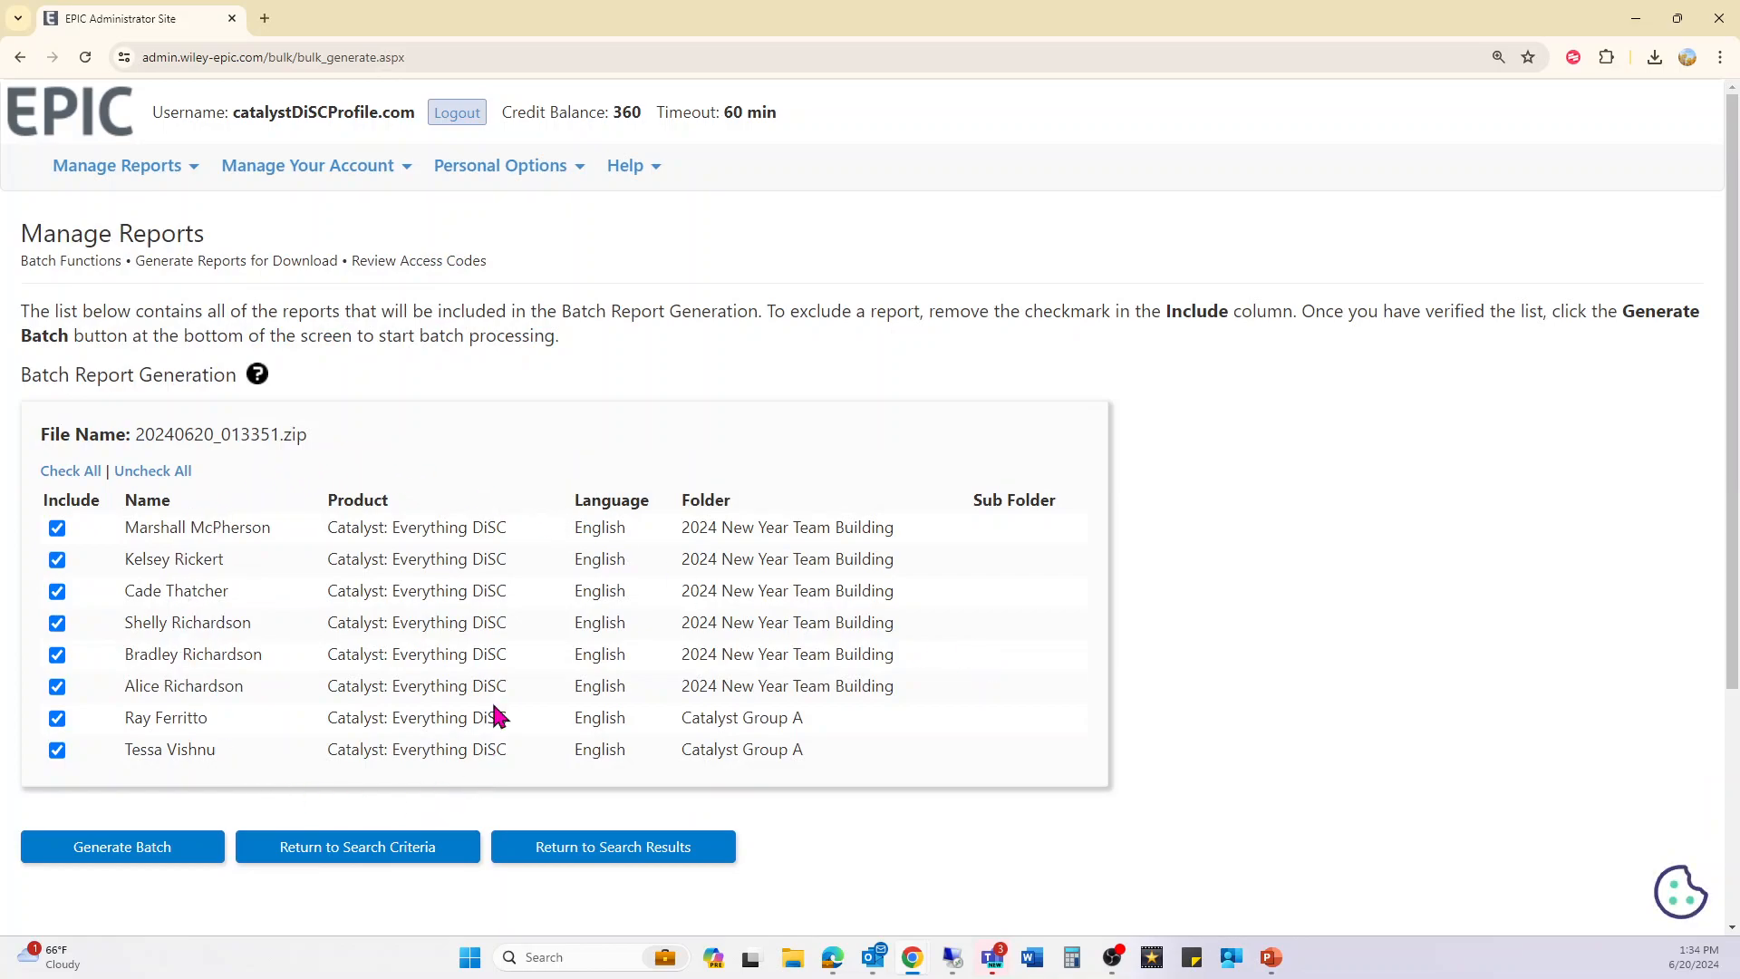
# - Generate the eight-report batch, accepting the estimated 8-minute wait
pyautogui.click(147, 859)
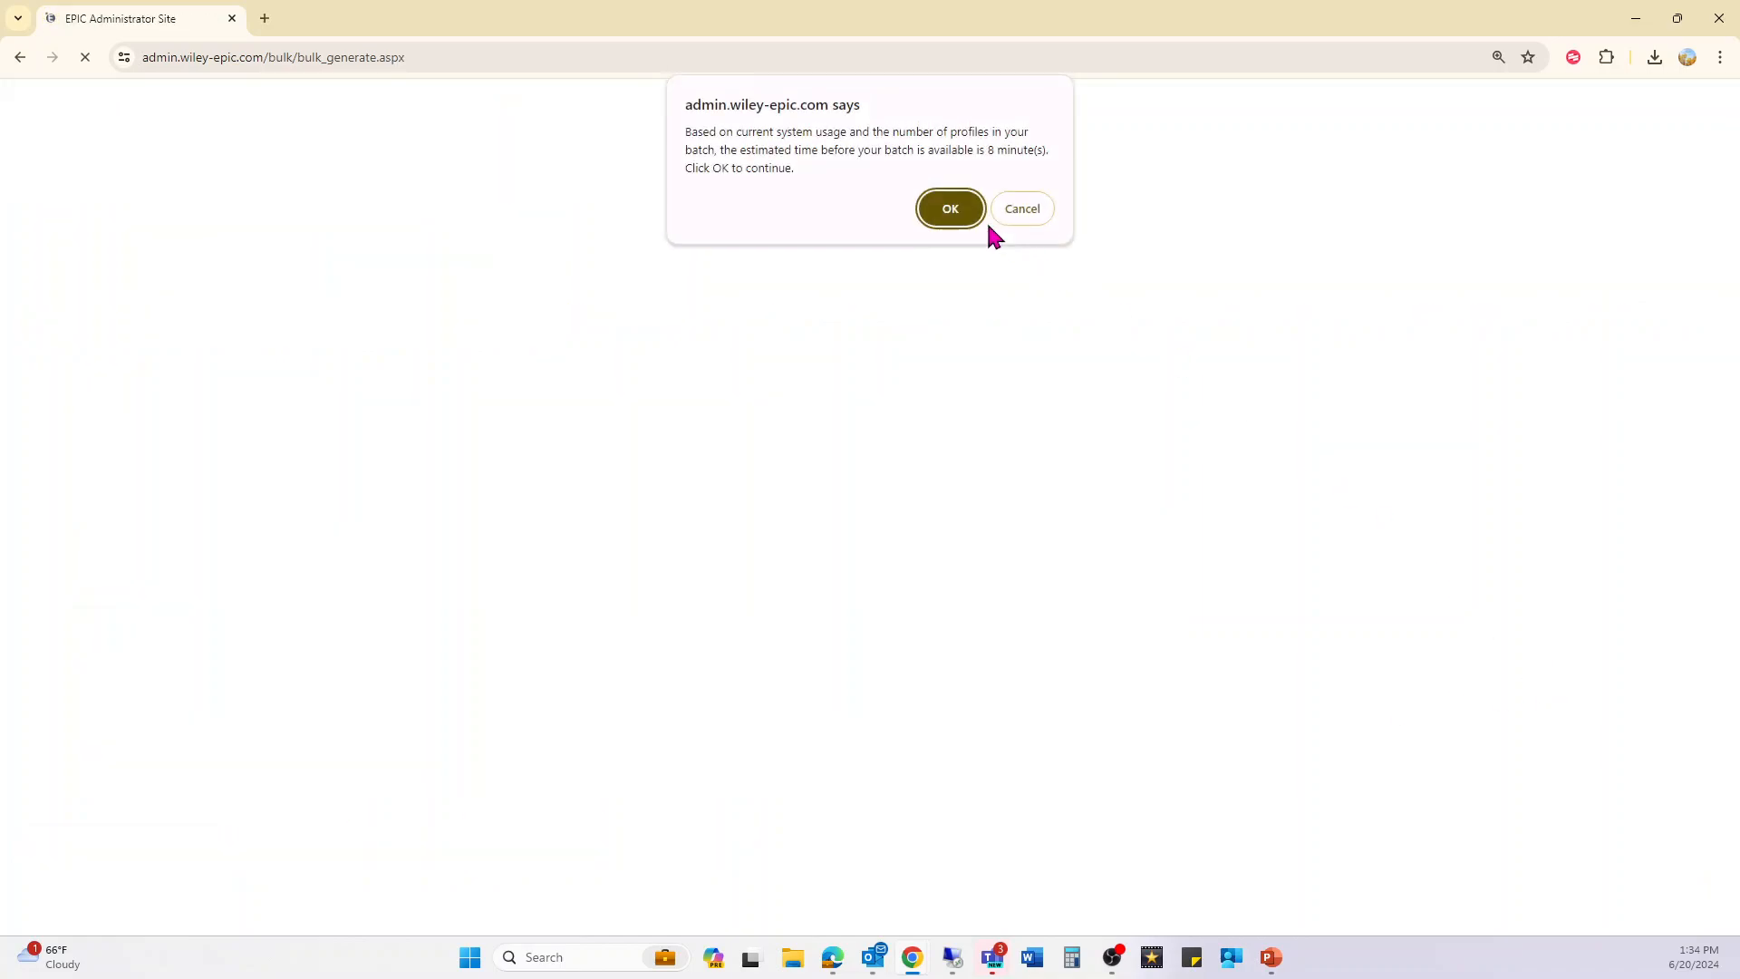
pyautogui.moveTo(775, 150); pyautogui.dragTo(1053, 152)
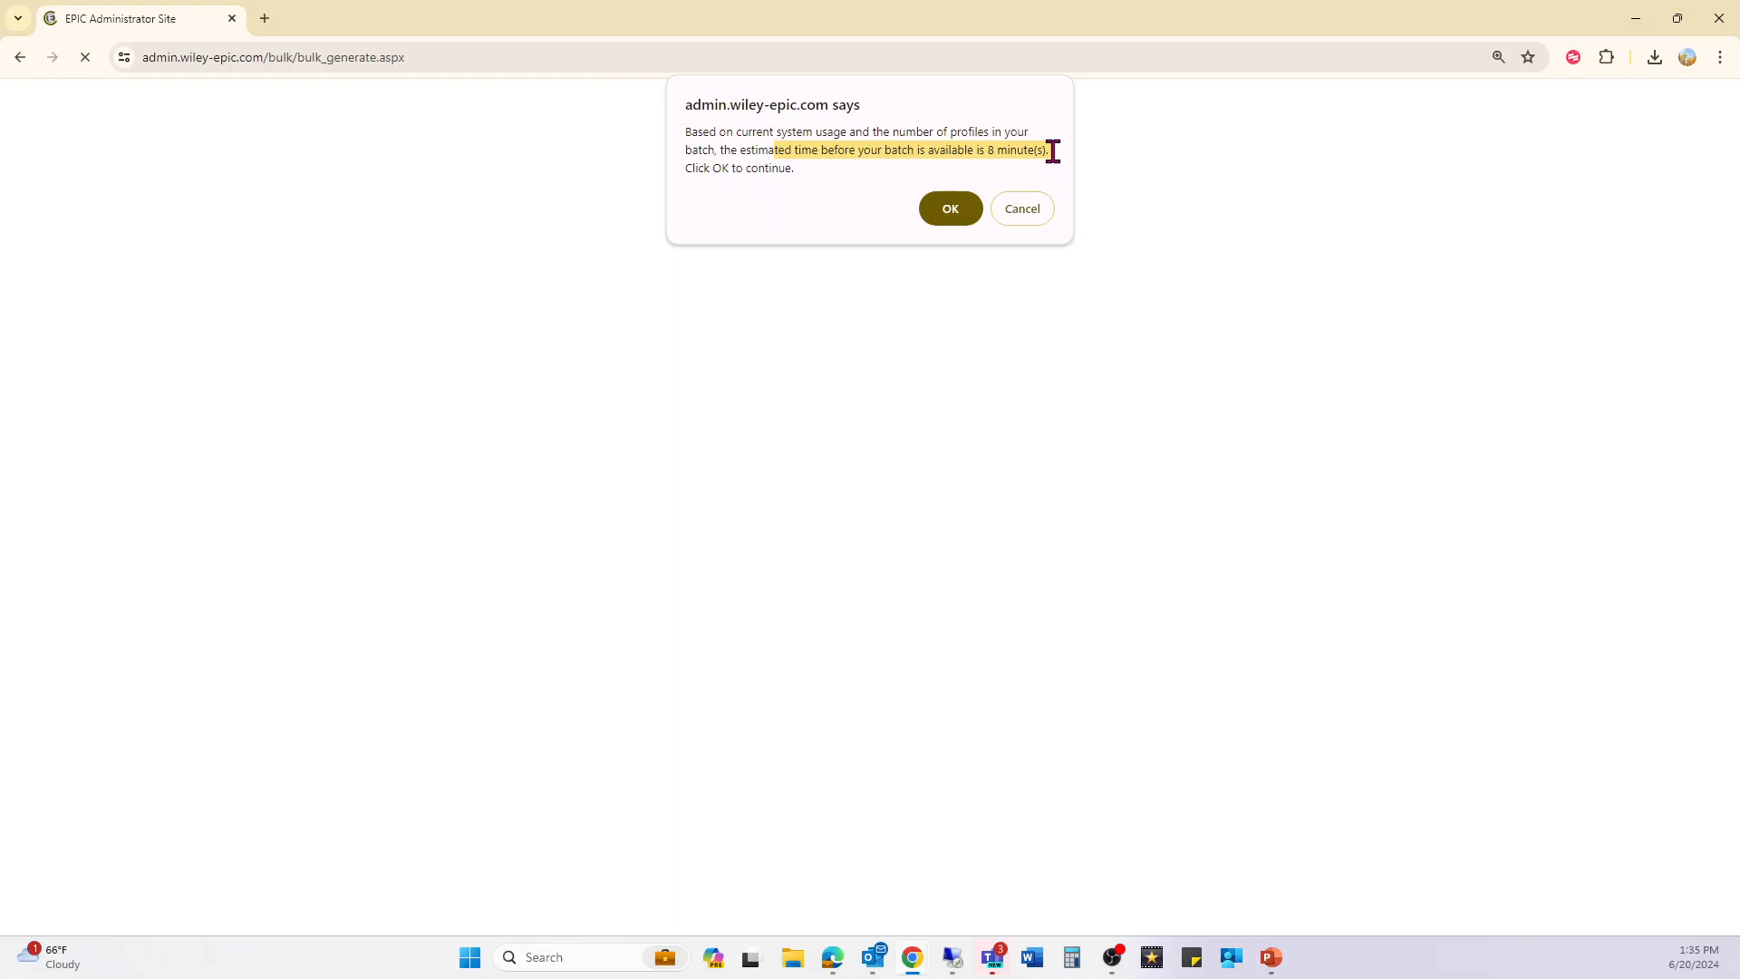
pyautogui.click(957, 216)
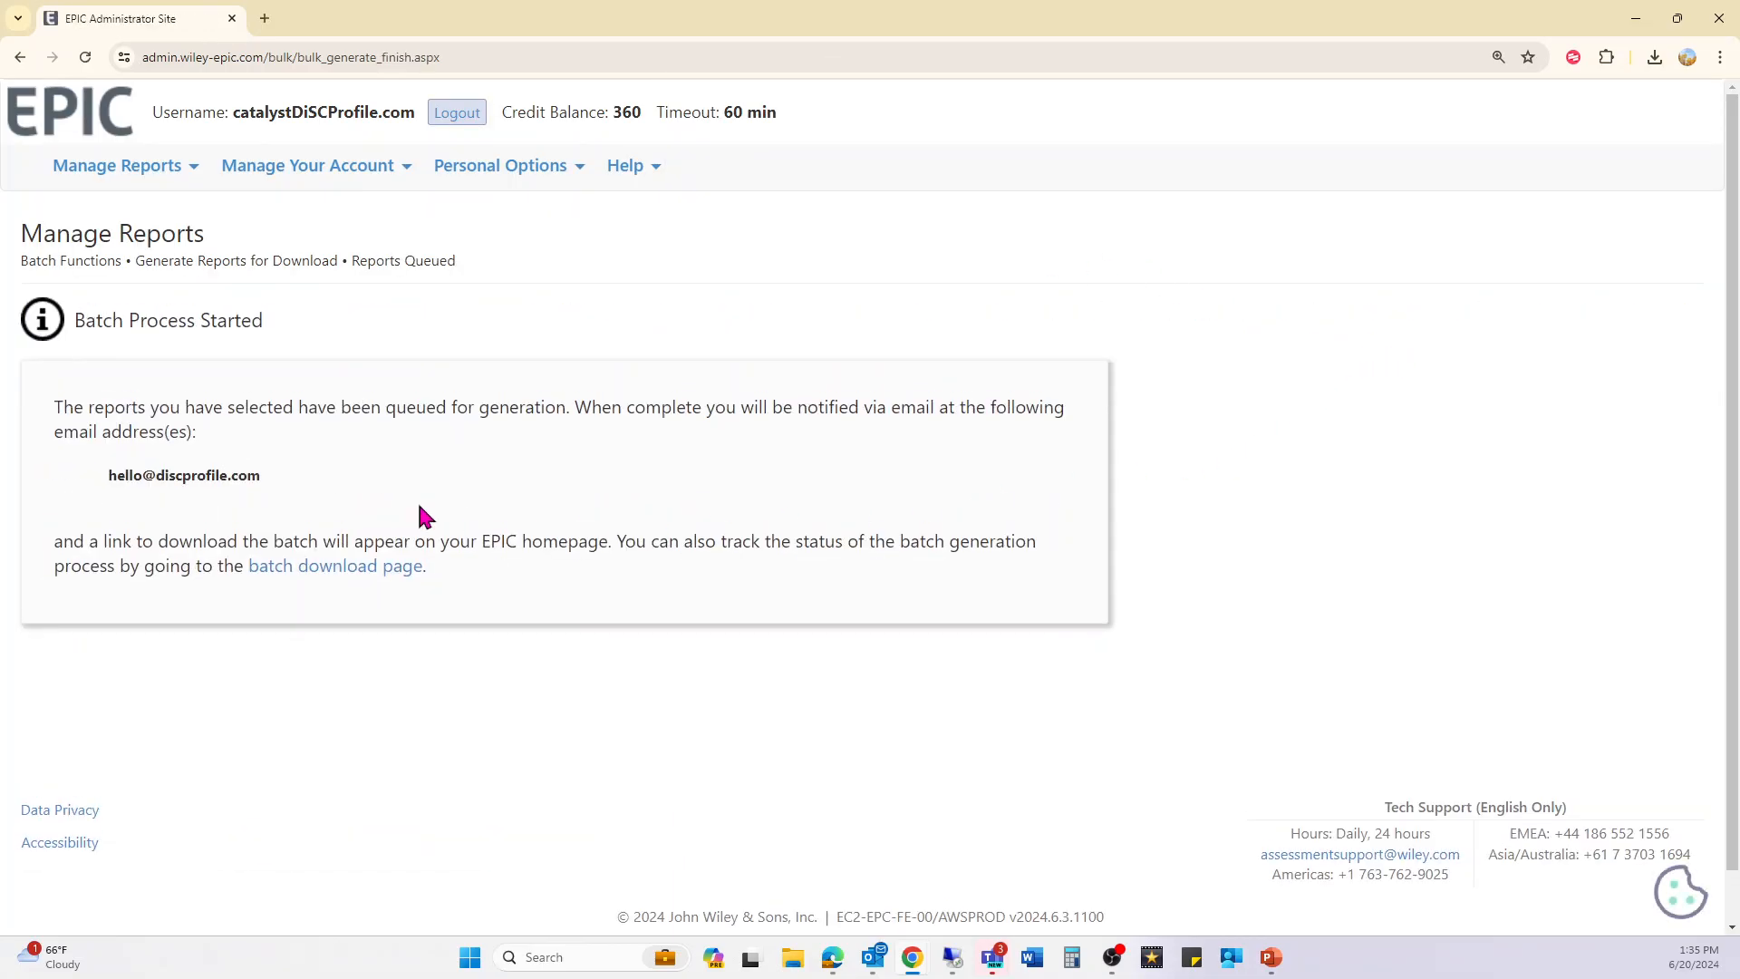
pyautogui.moveTo(88, 407); pyautogui.dragTo(285, 476)
pyautogui.click(284, 476)
pyautogui.click(99, 178)
pyautogui.click(58, 138)
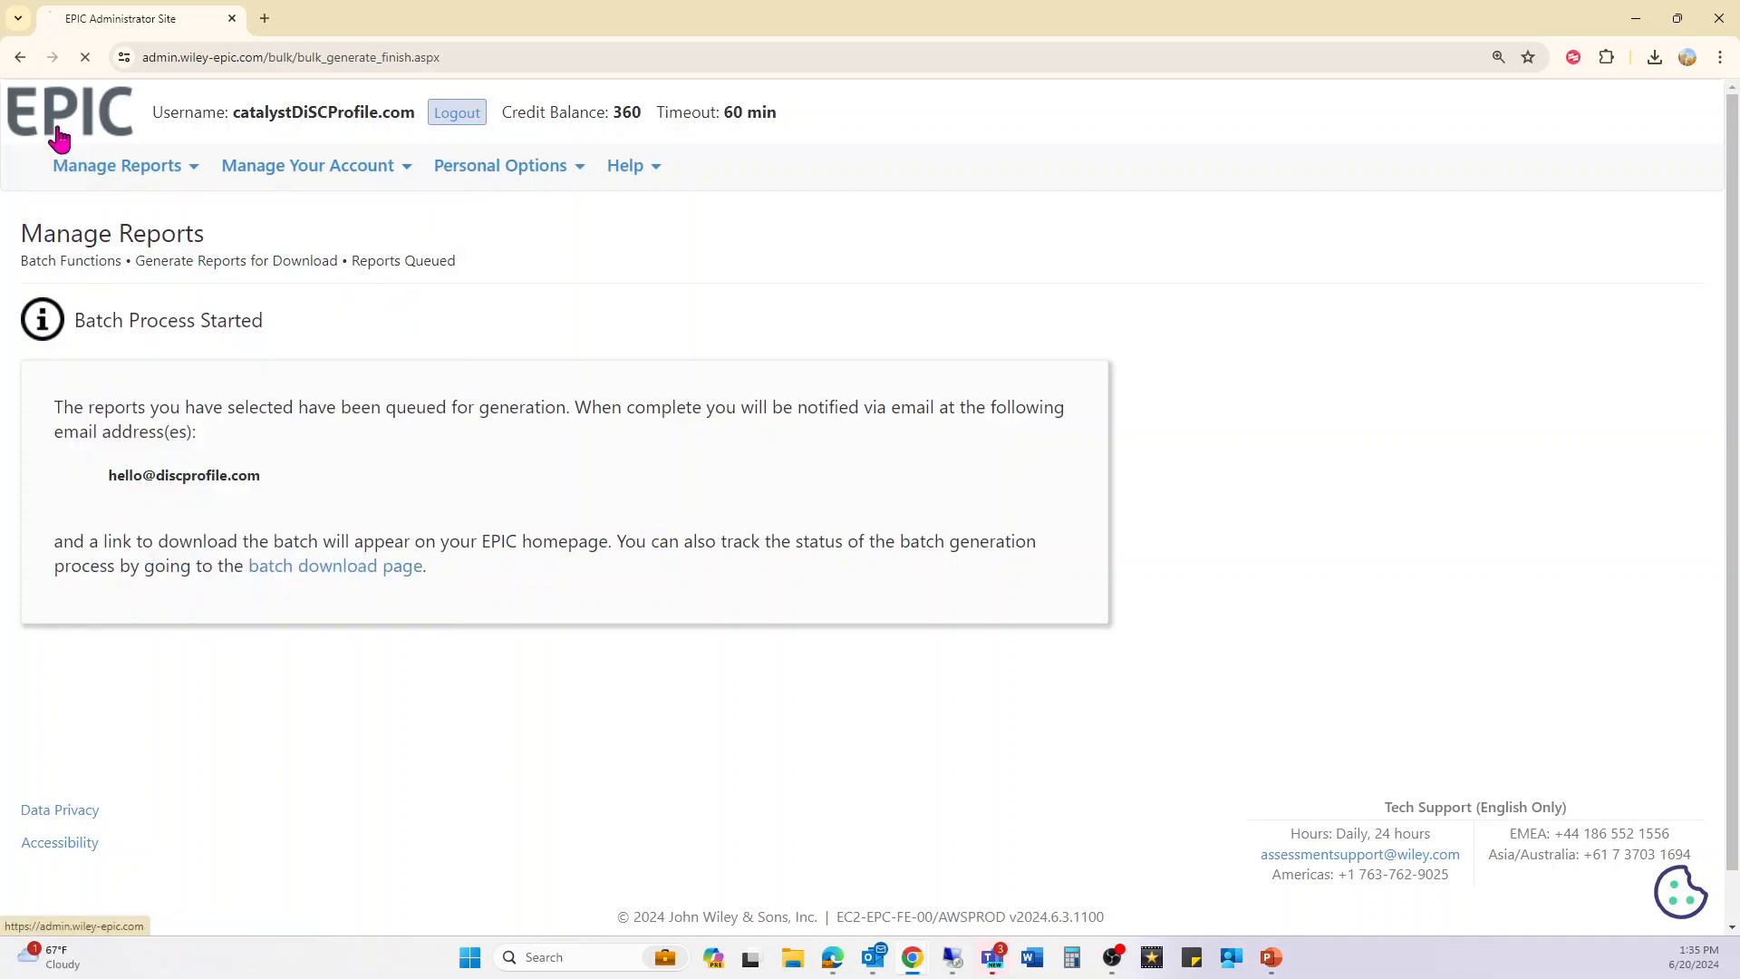
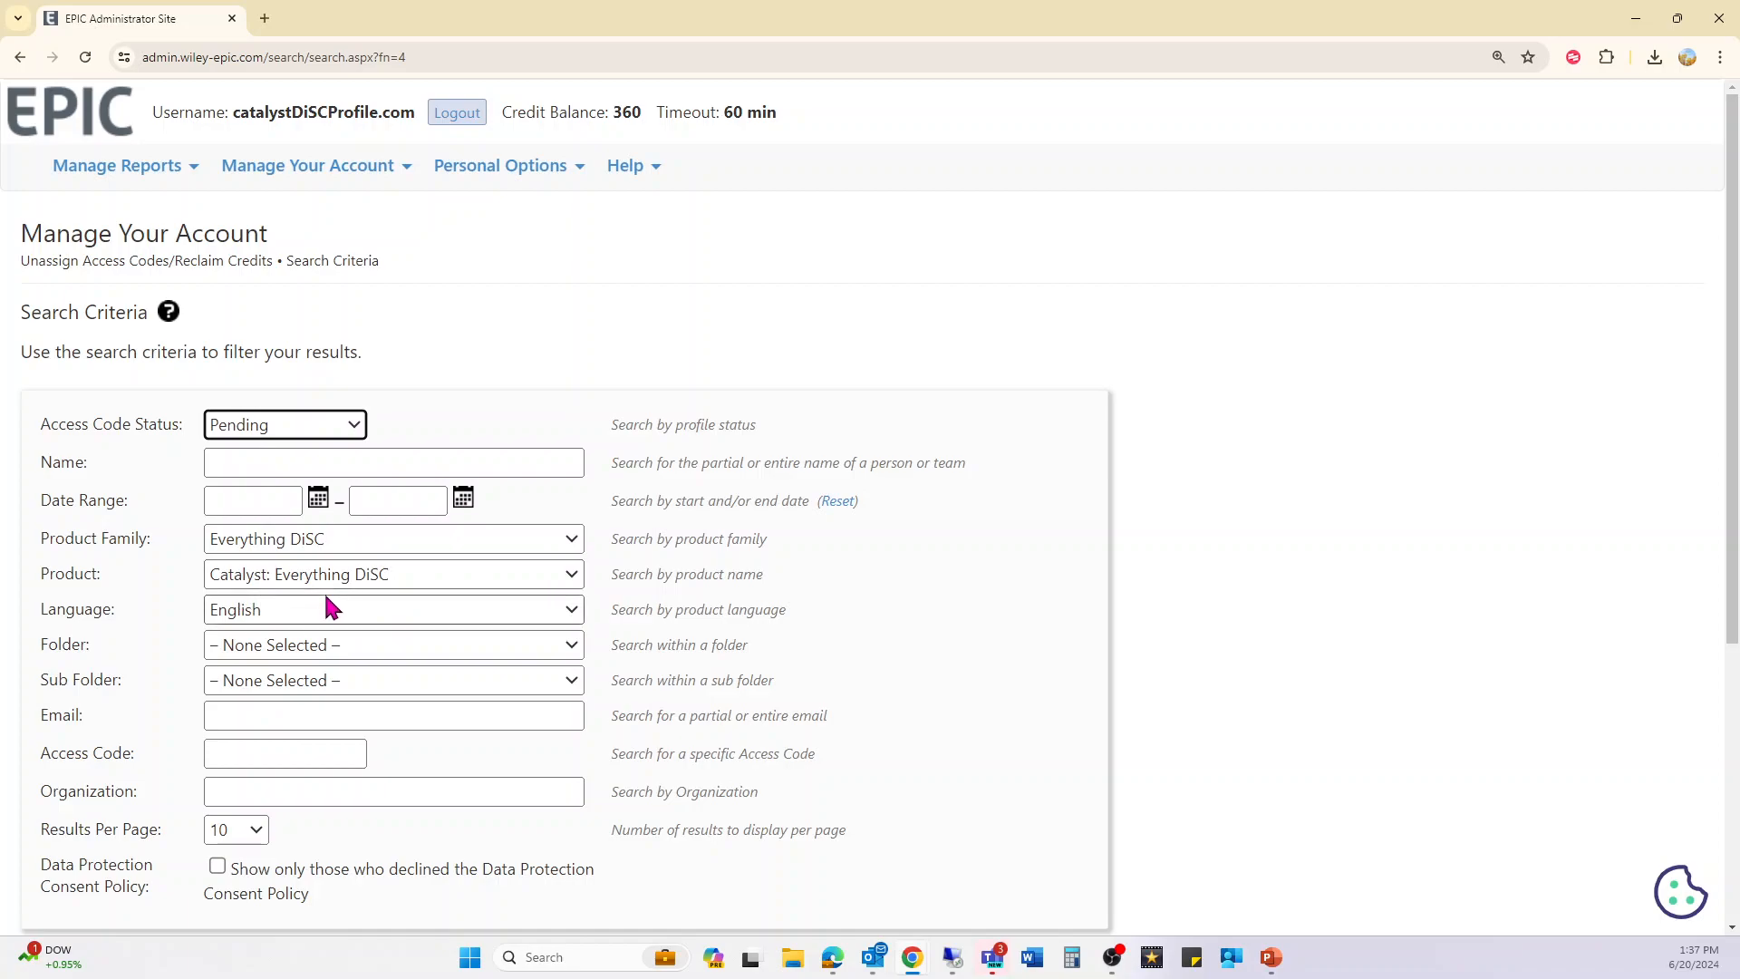
# - Scroll down the pending Catalyst: Everything DiSC English access code search form to its Search button
pyautogui.scroll(-2, 172, 811)
# - Search for pending access codes and select the test code with no completion date
pyautogui.click(154, 802)
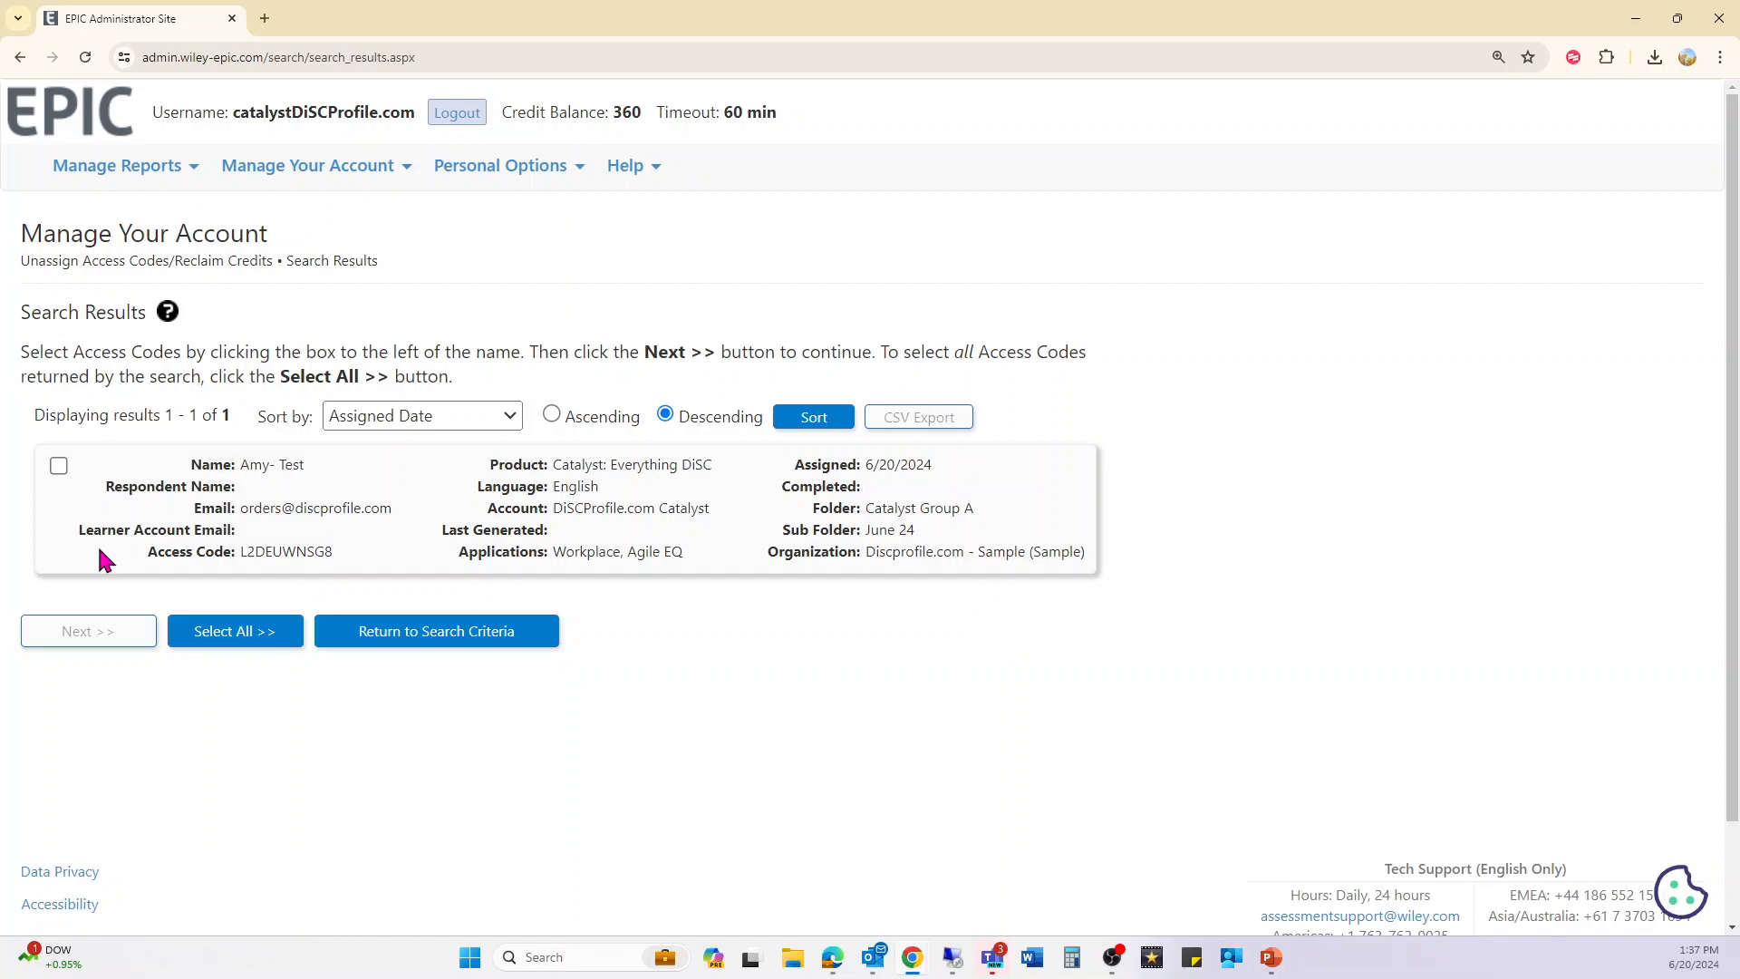
pyautogui.click(58, 465)
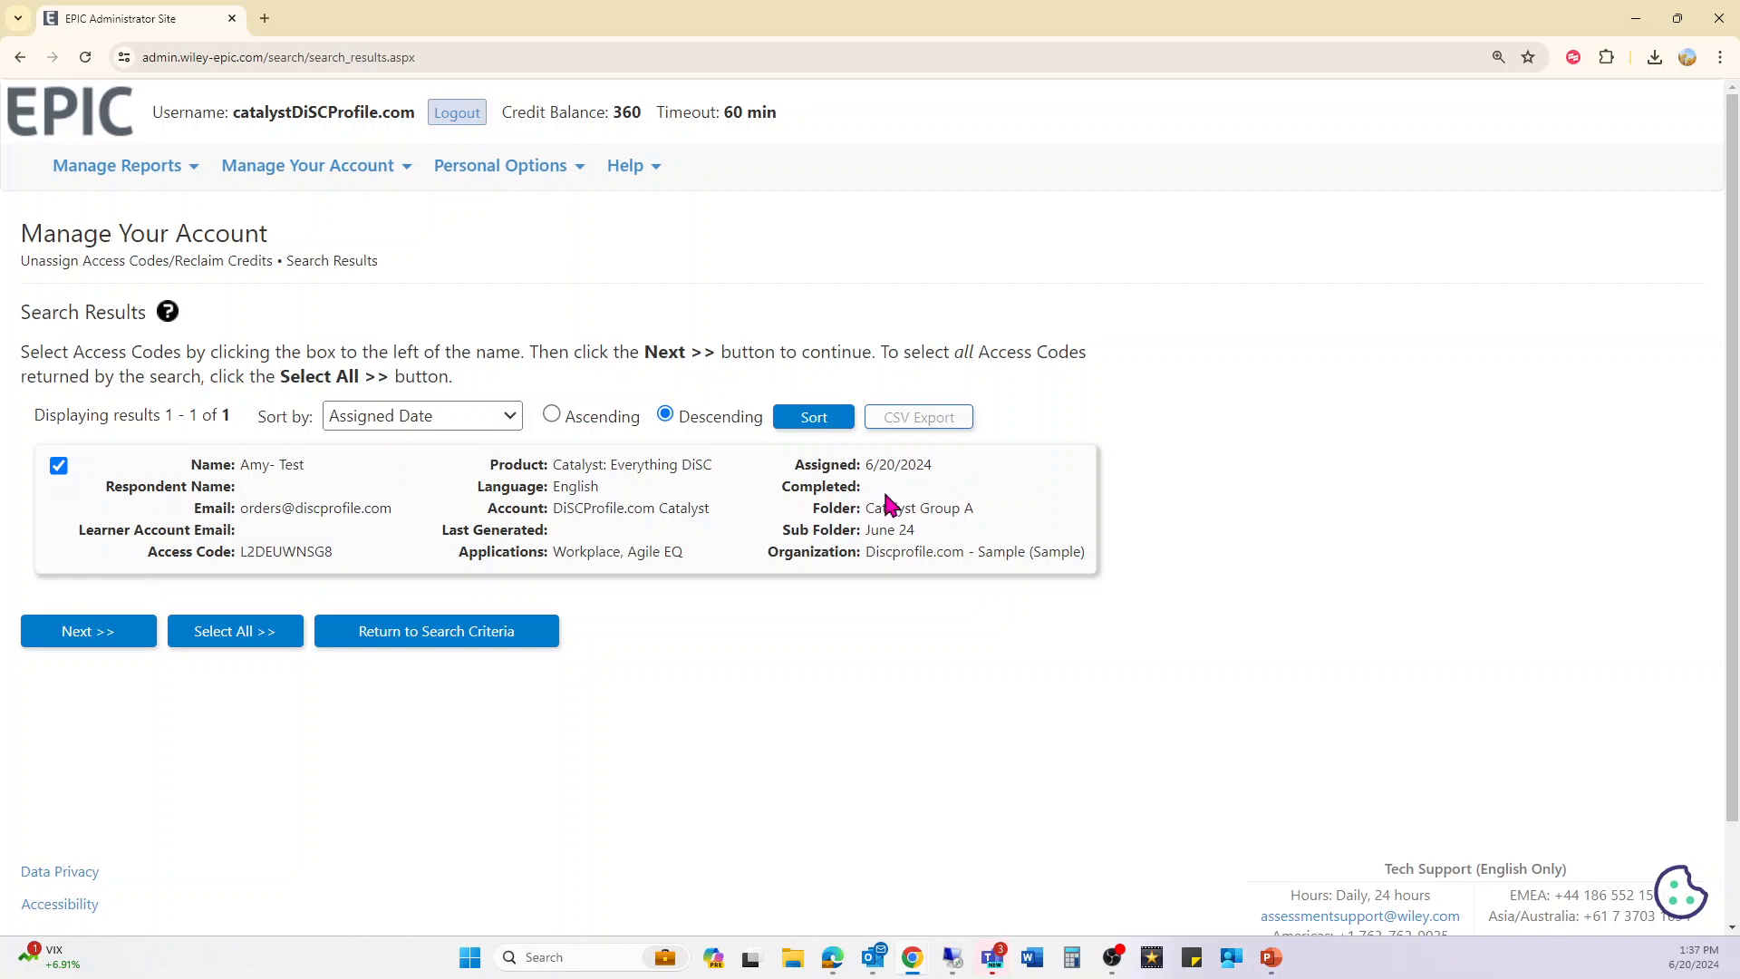
pyautogui.moveTo(868, 487); pyautogui.dragTo(781, 486)
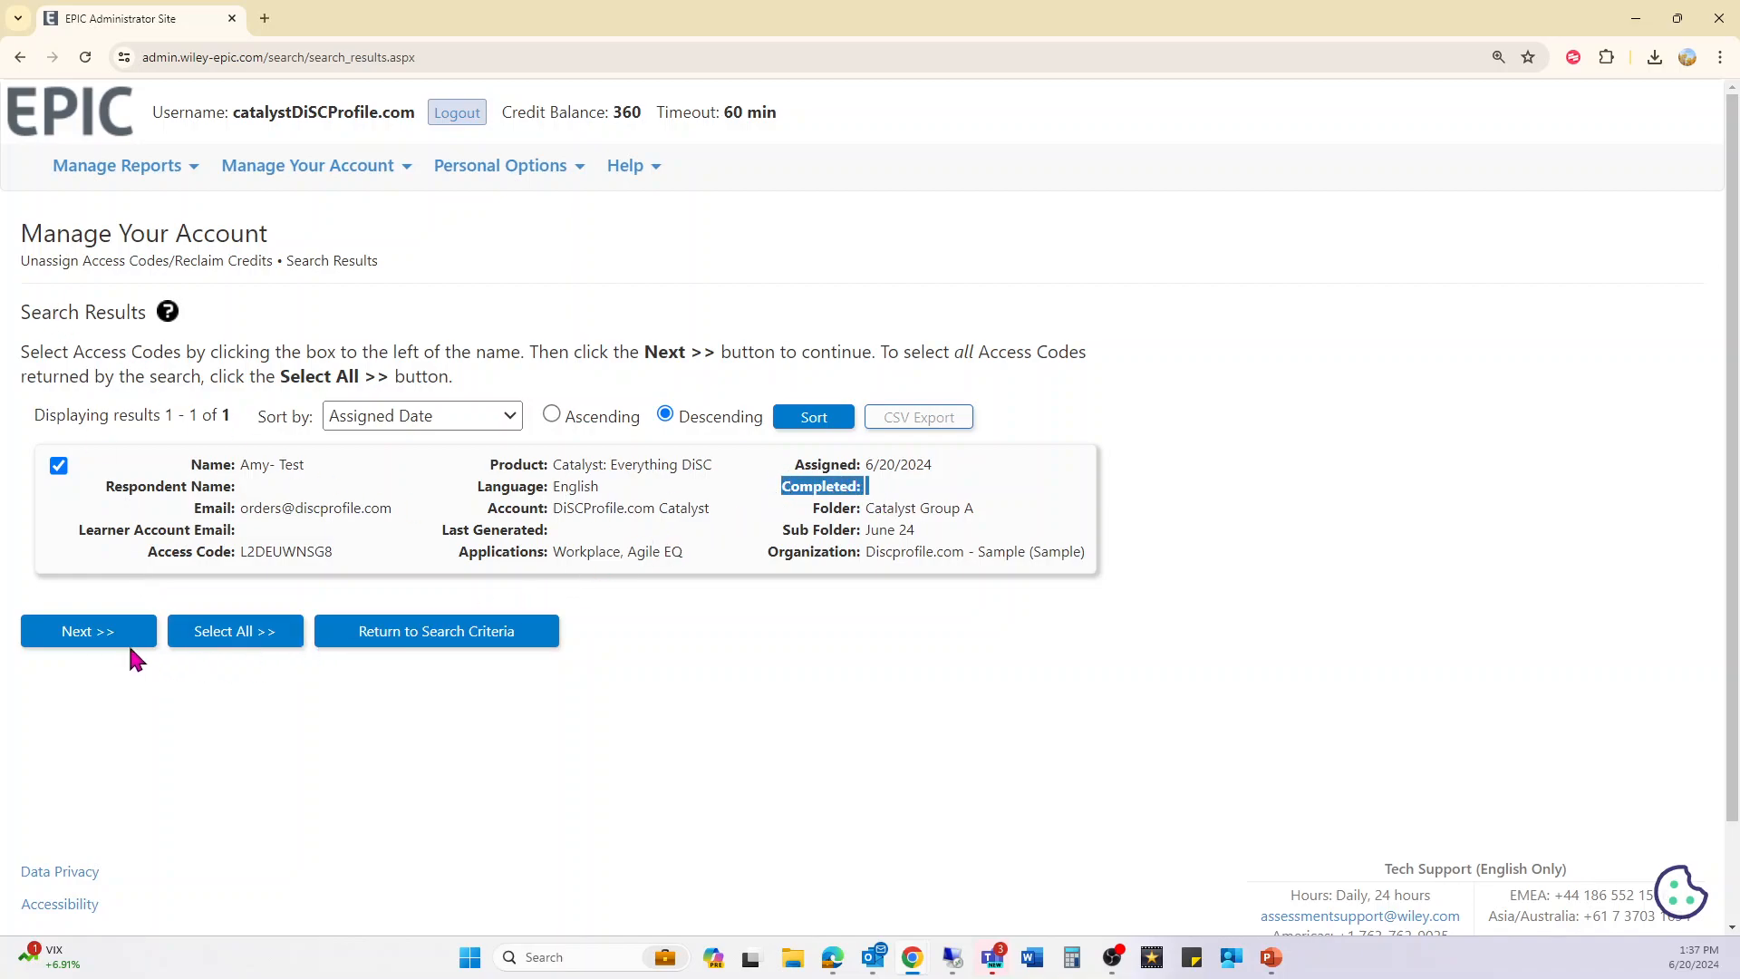
# - Unassign the test code, reclaiming 25 credits so the balance rises from 360 to 385
pyautogui.click(85, 645)
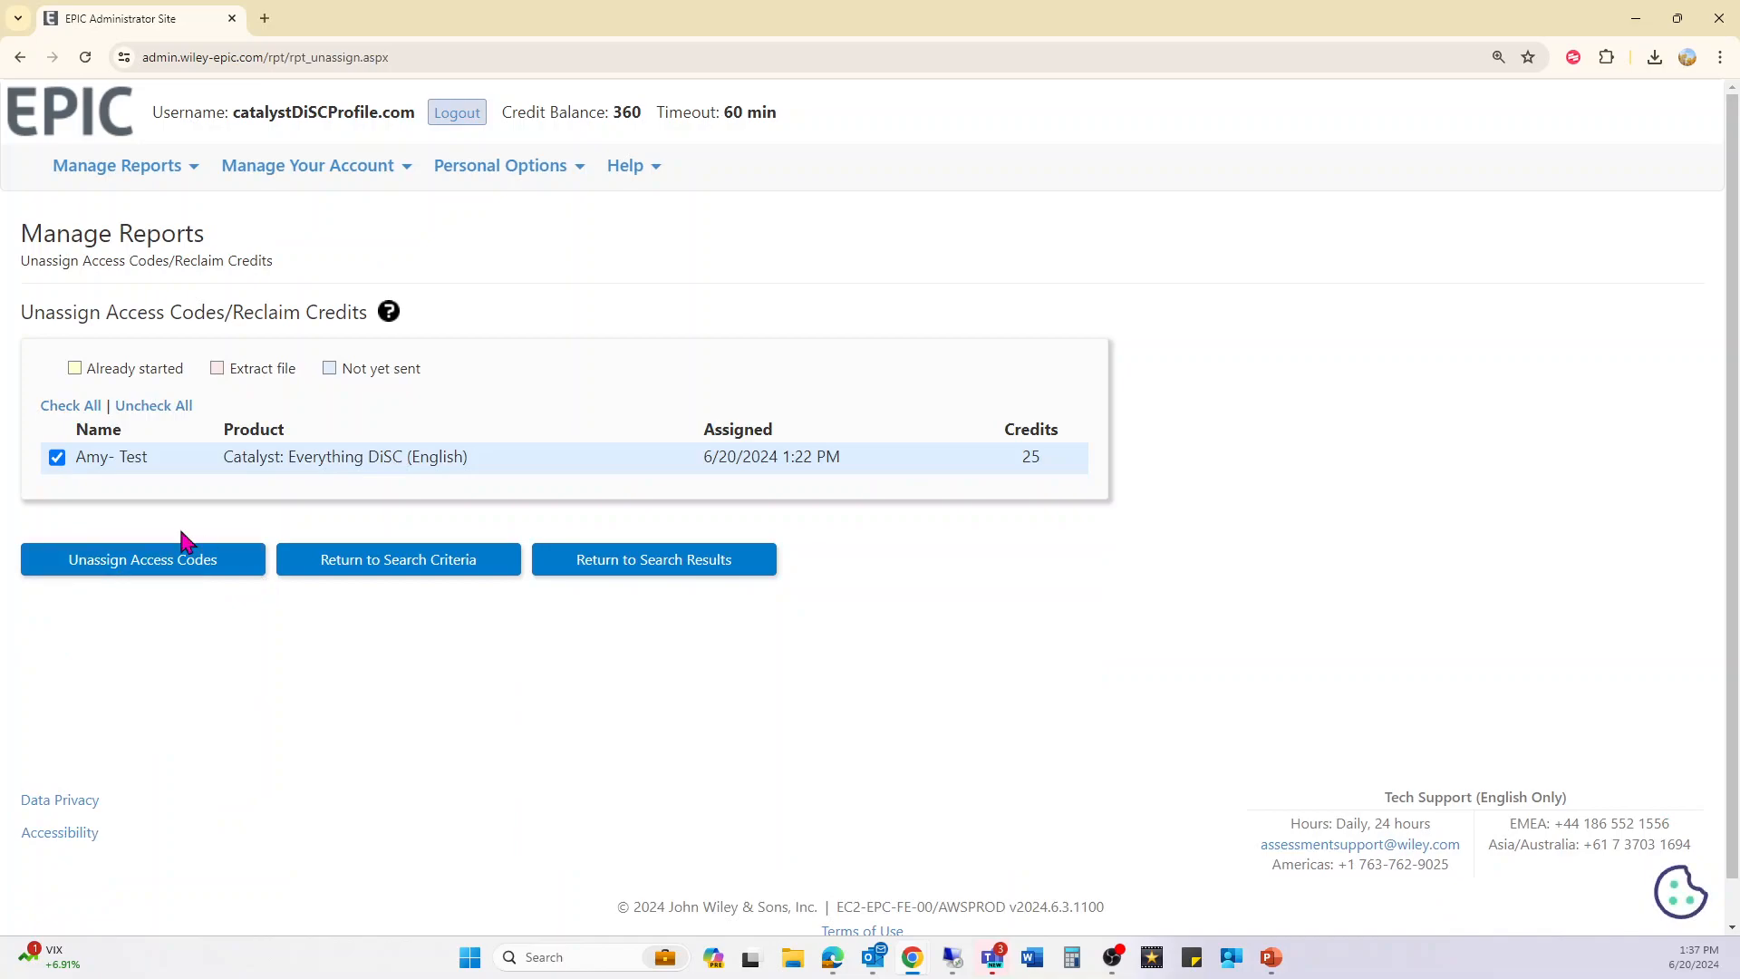
pyautogui.moveTo(79, 458); pyautogui.dragTo(458, 453)
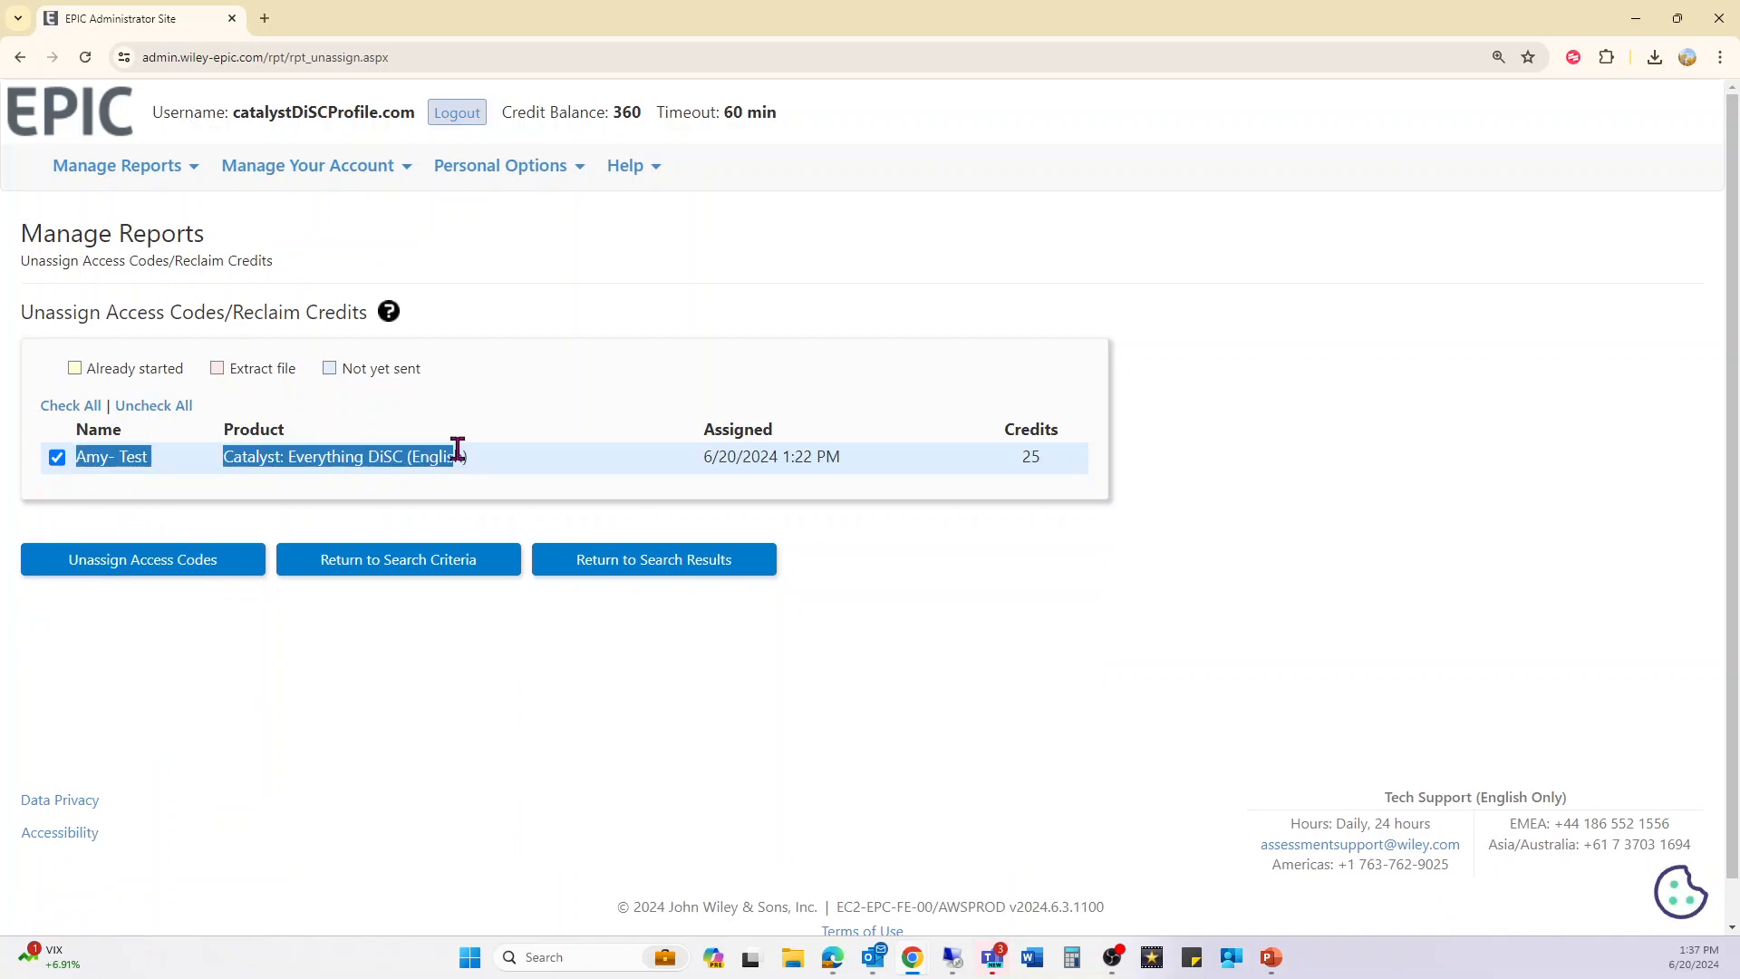
pyautogui.moveTo(994, 447); pyautogui.dragTo(1043, 454)
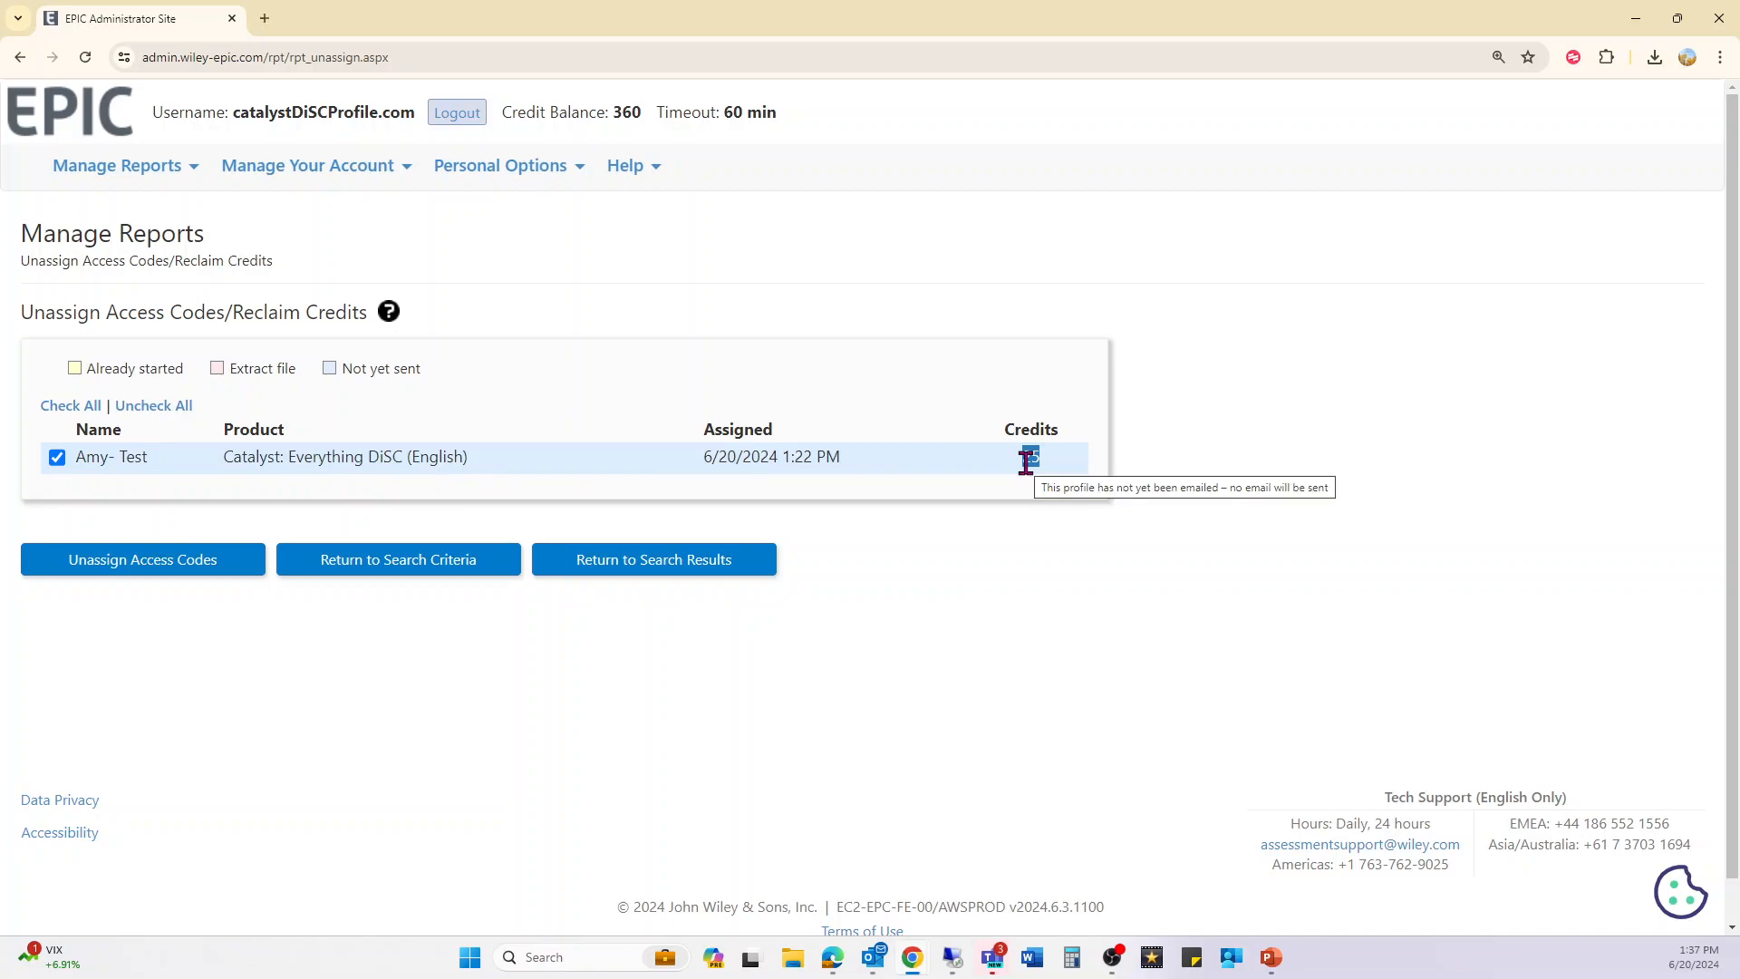
pyautogui.click(193, 560)
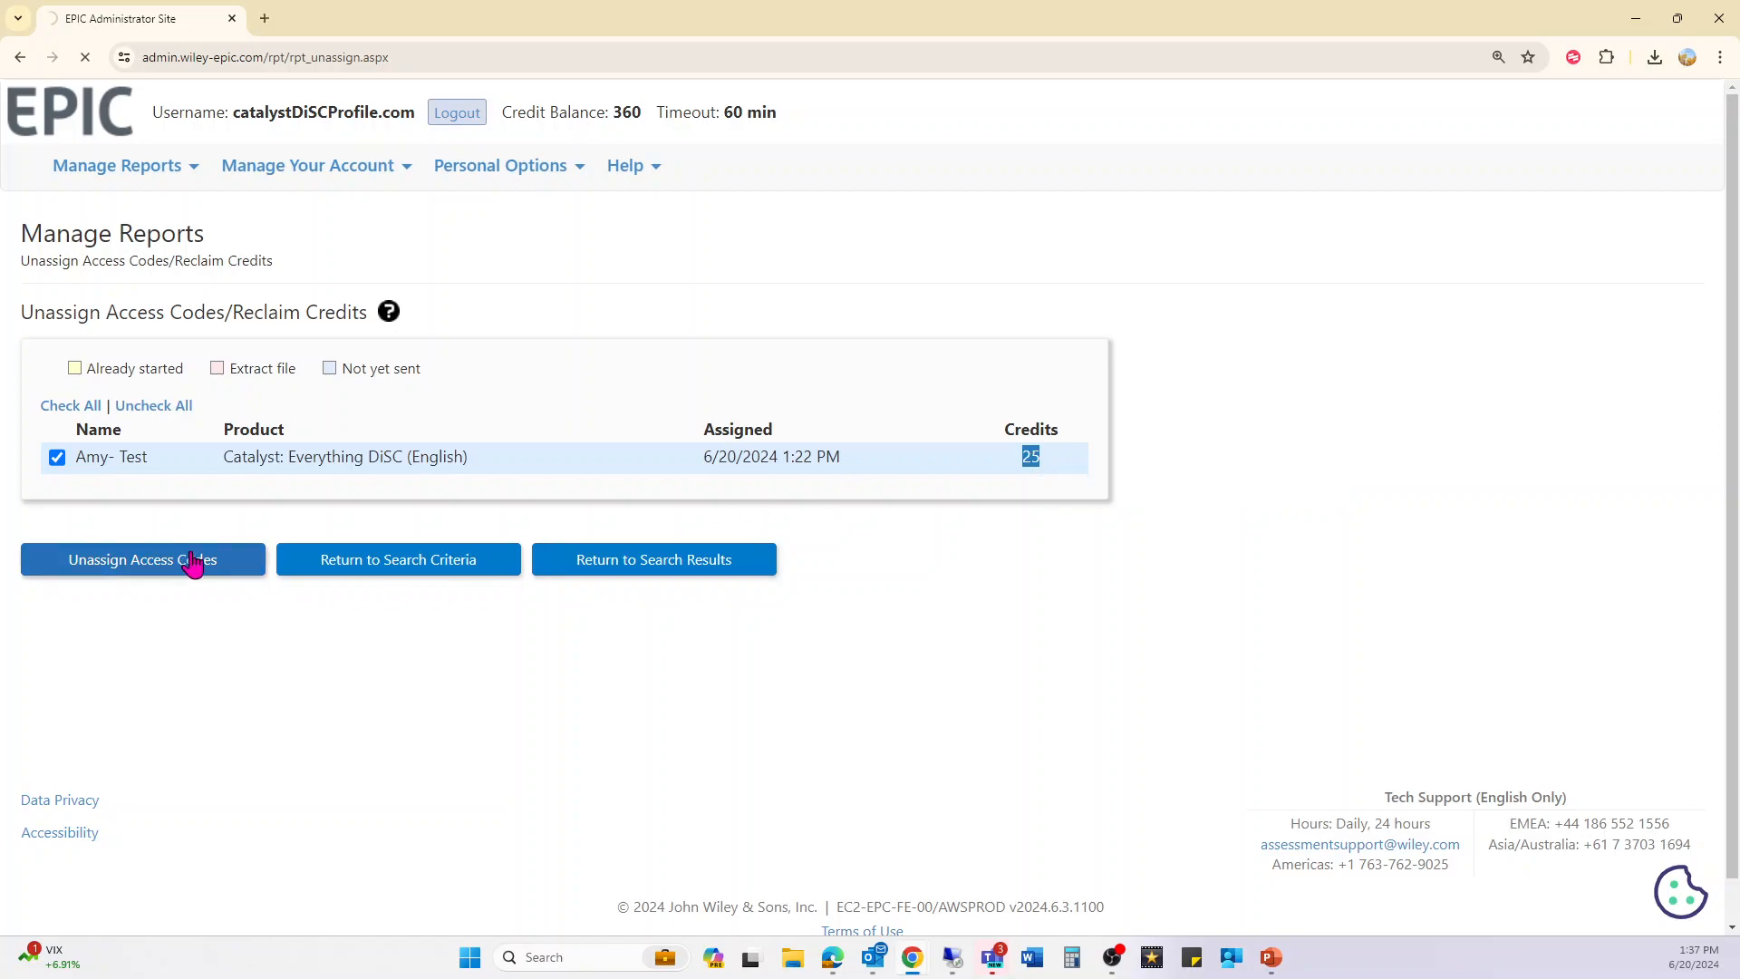
pyautogui.moveTo(330, 524); pyautogui.dragTo(284, 469)
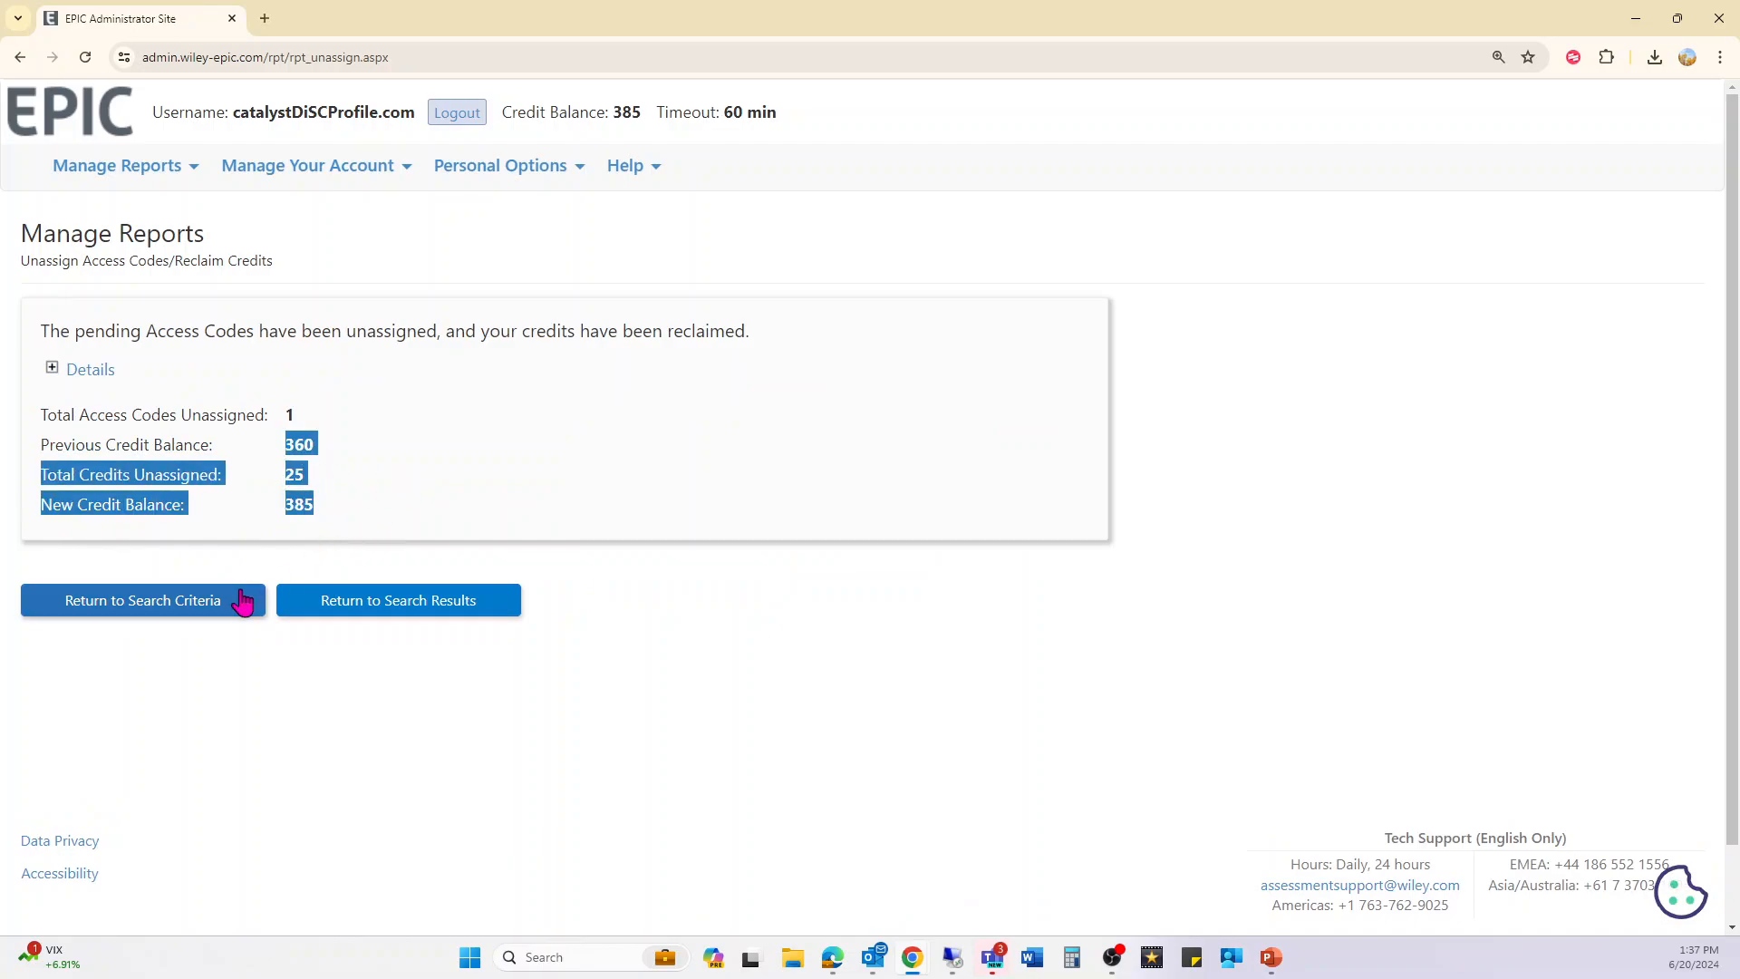
pyautogui.click(208, 614)
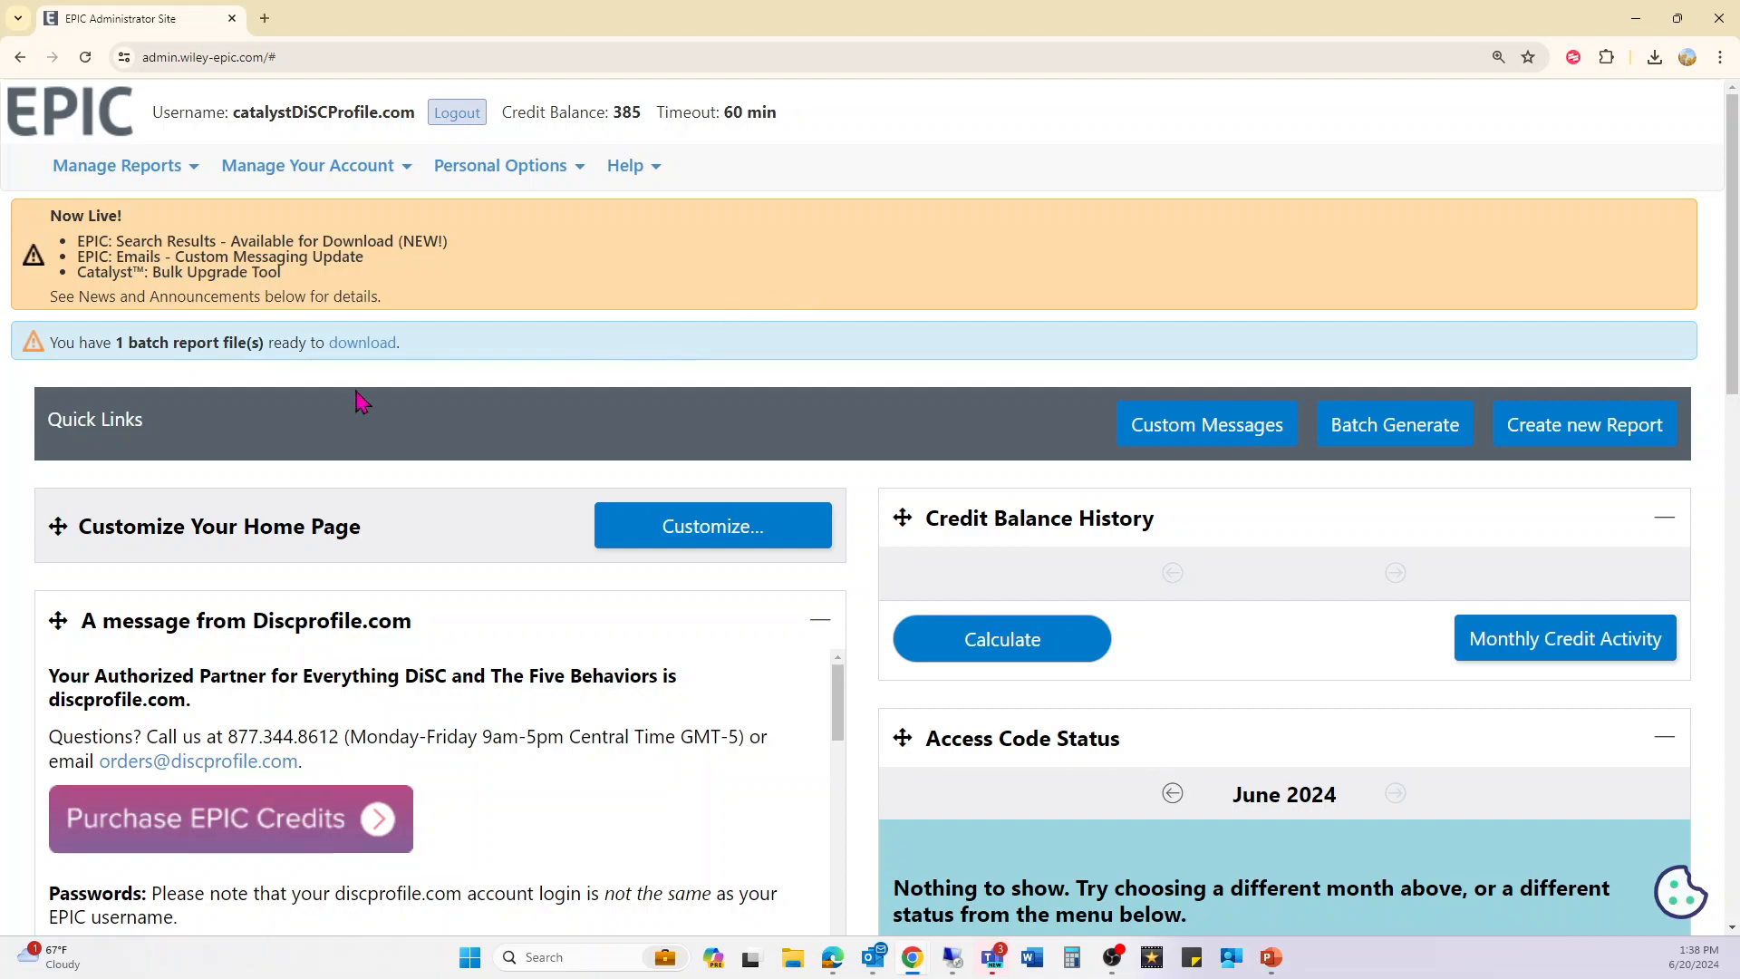
# - Delete the ready batch file 20240620_013351_635428.zip from batch downloads, then return home
pyautogui.moveTo(28, 346); pyautogui.dragTo(578, 366)
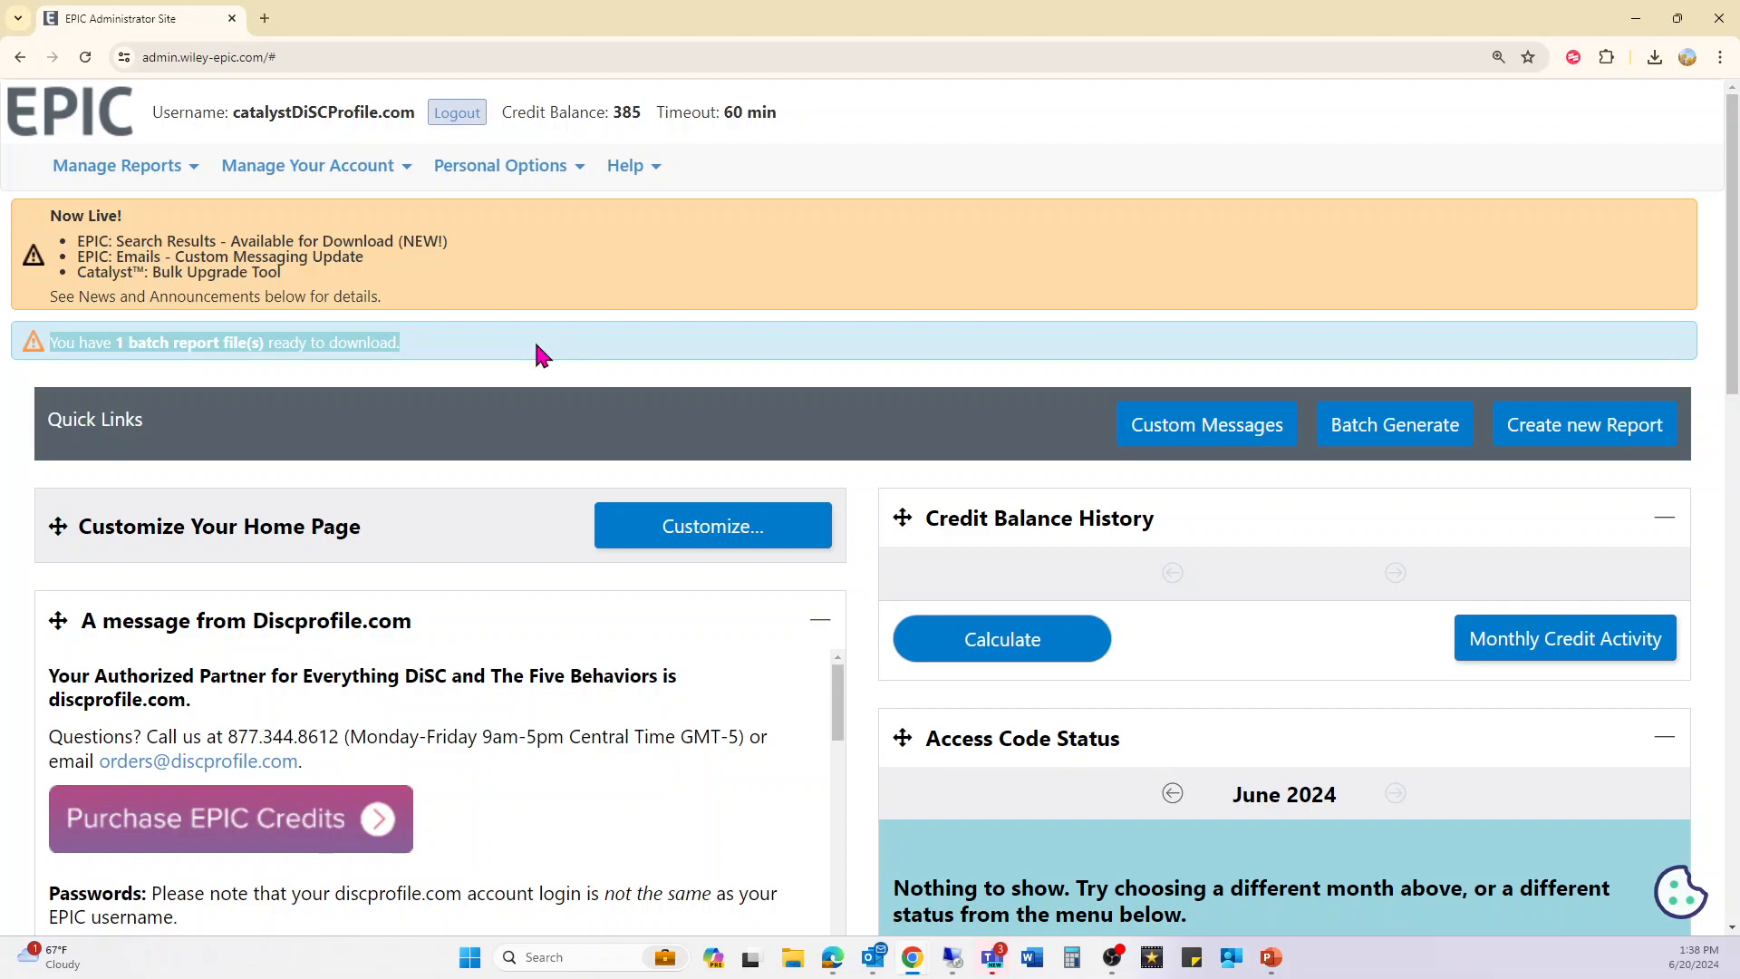
pyautogui.click(376, 345)
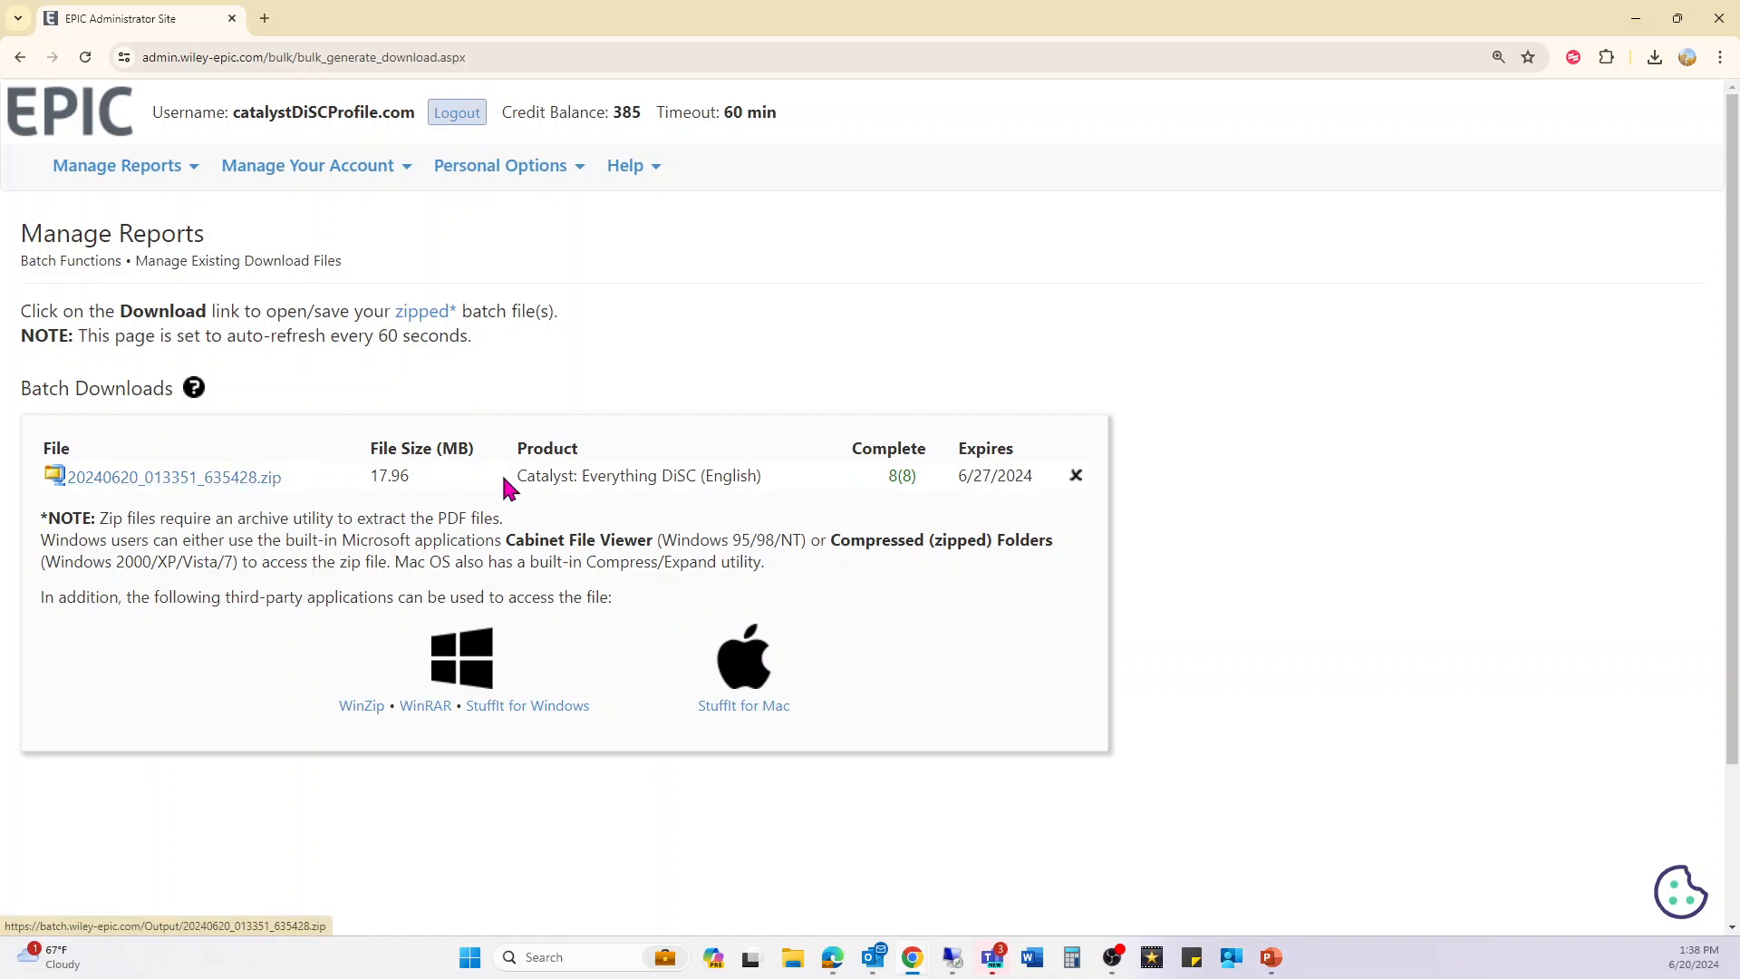
pyautogui.moveTo(368, 474); pyautogui.dragTo(1004, 482)
pyautogui.click(1077, 478)
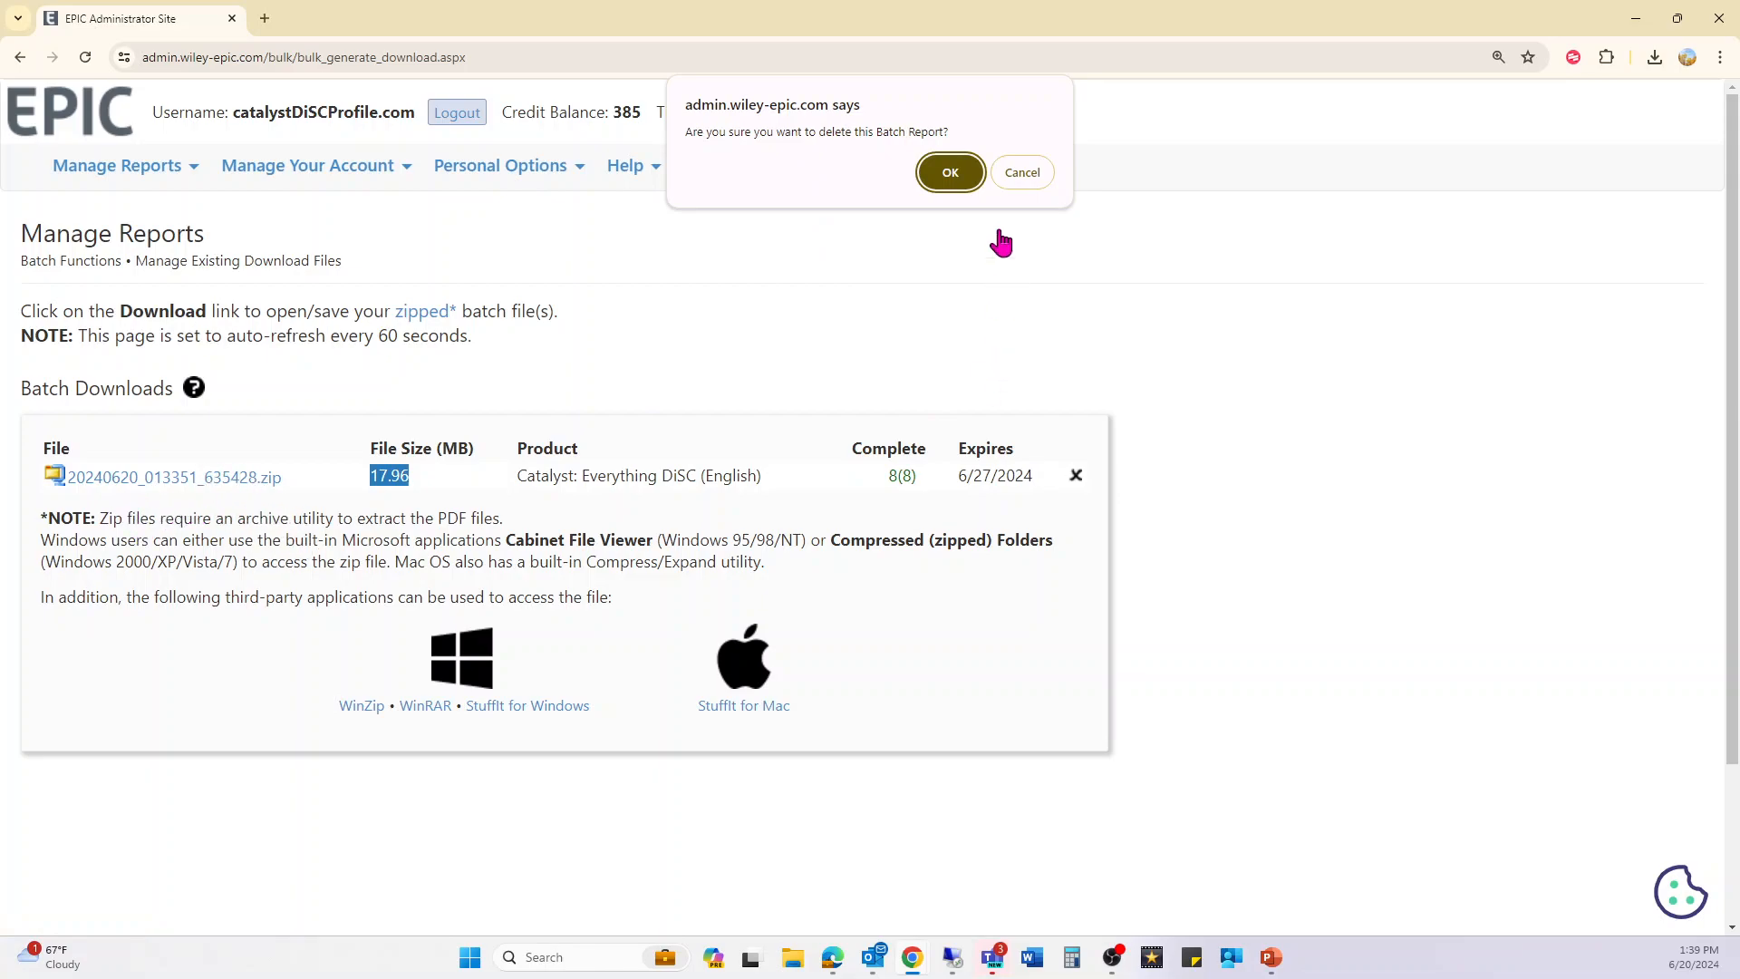
pyautogui.click(945, 172)
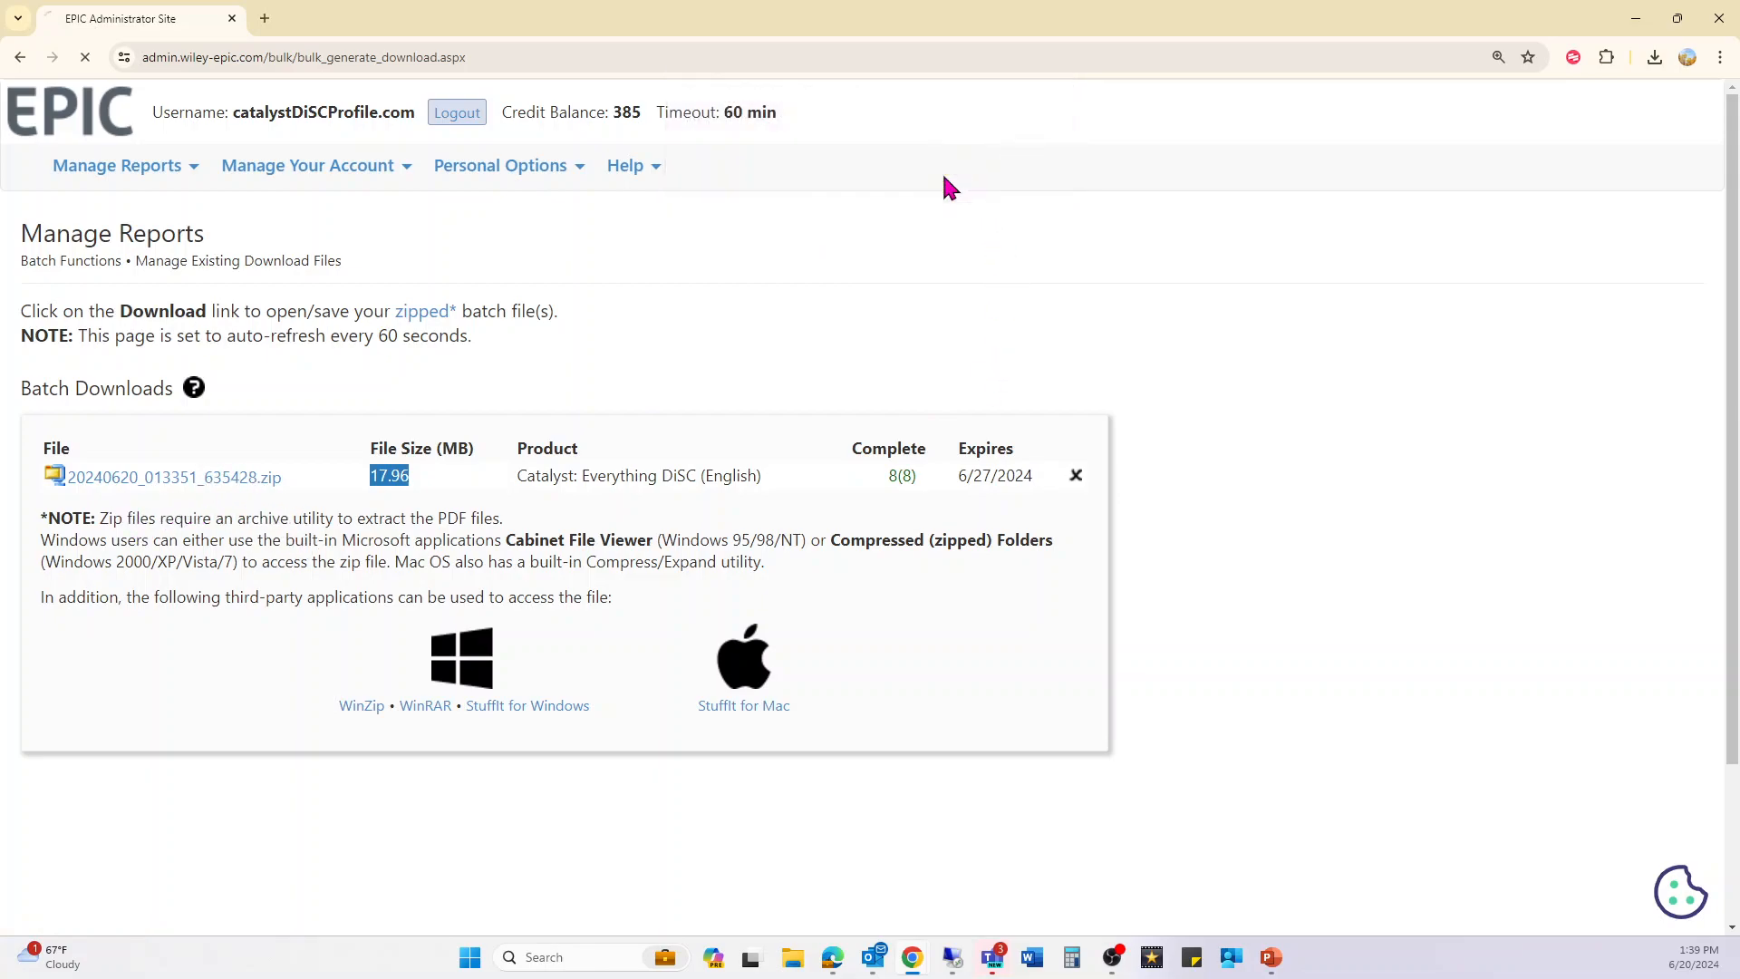
pyautogui.click(46, 126)
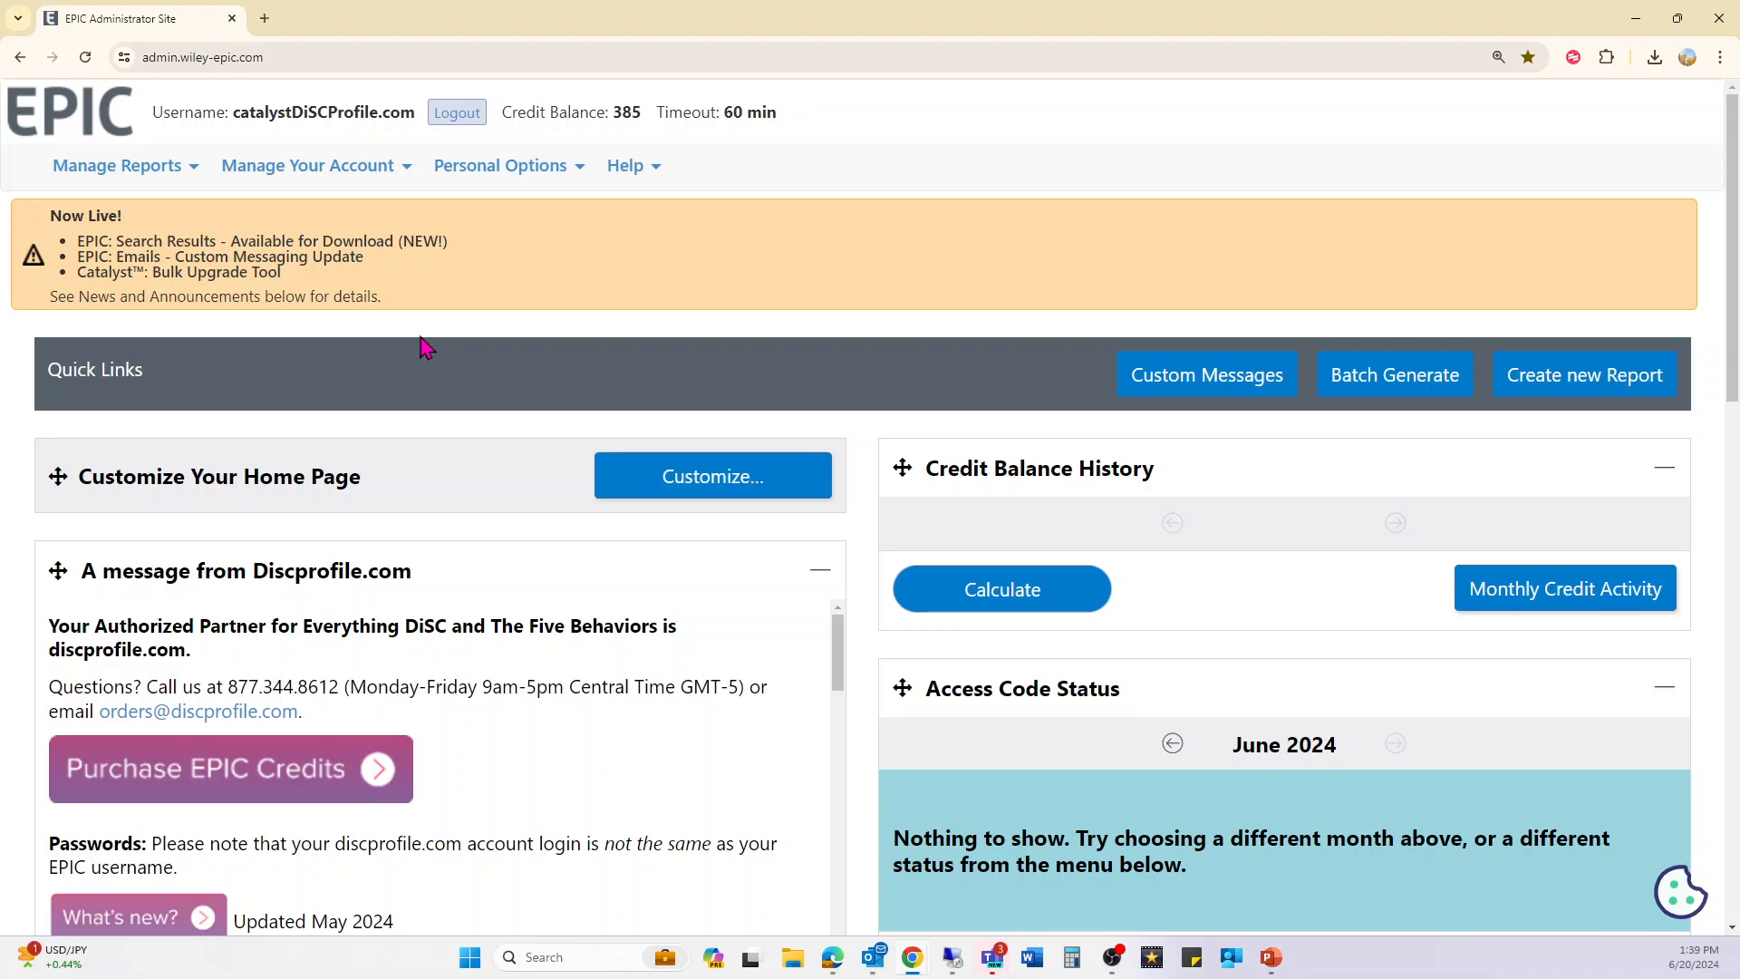
pyautogui.click(318, 180)
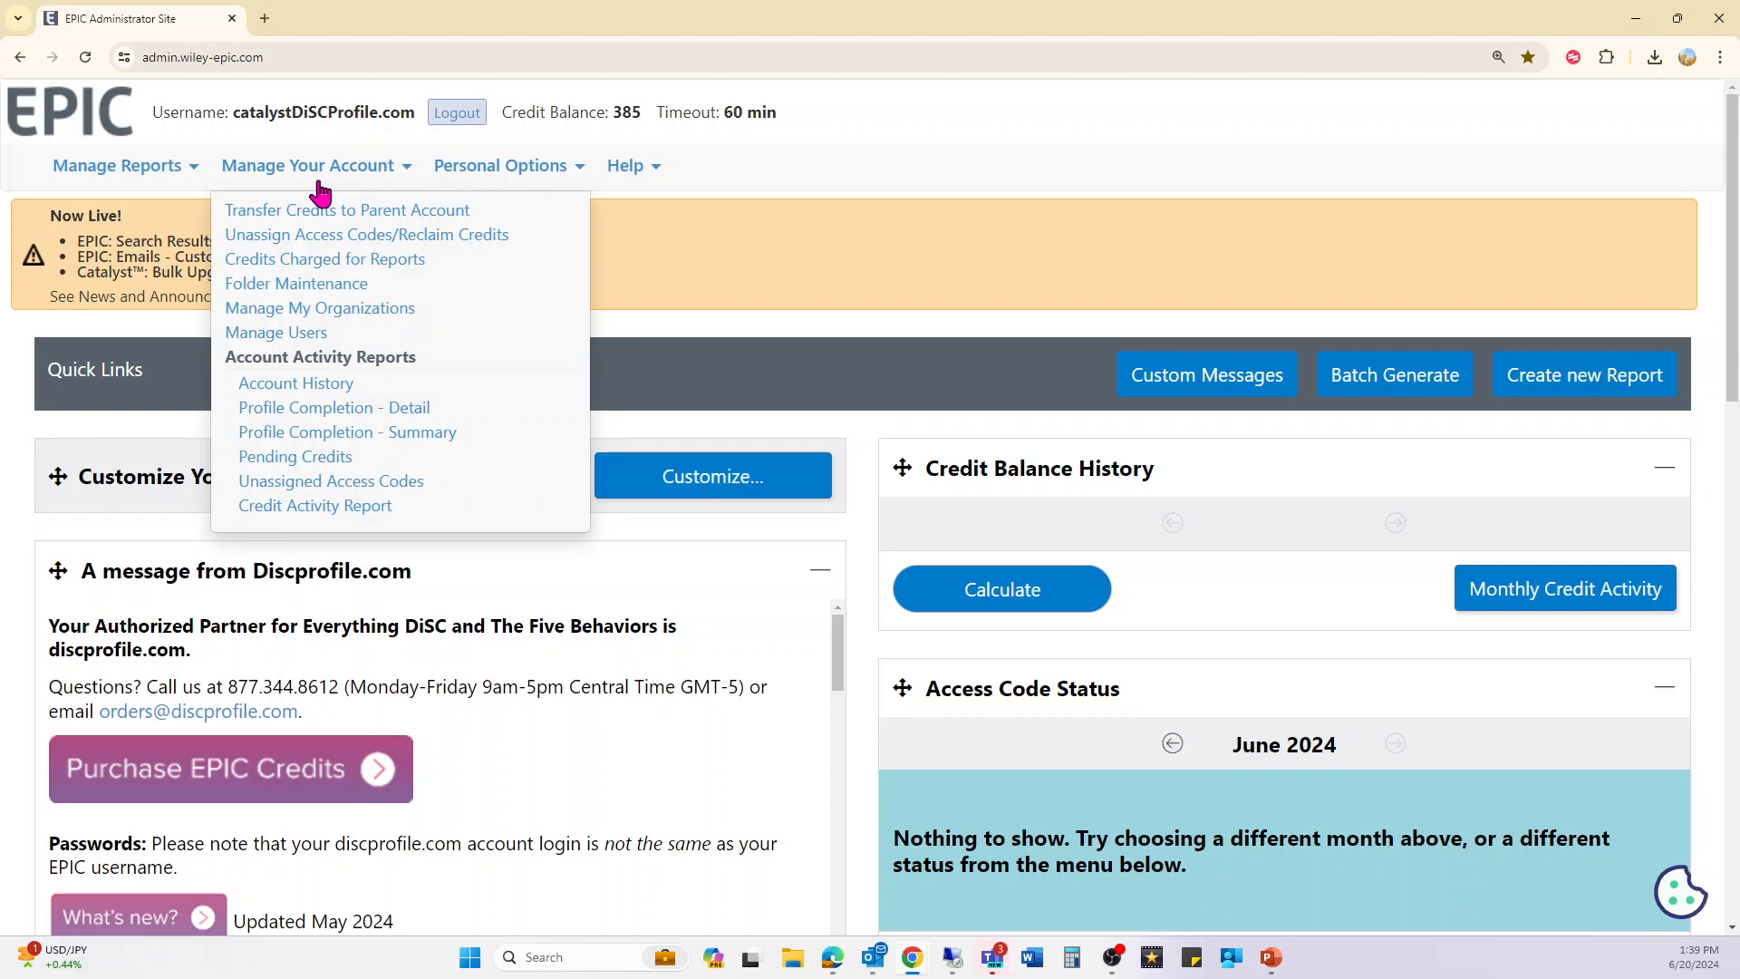
pyautogui.click(309, 283)
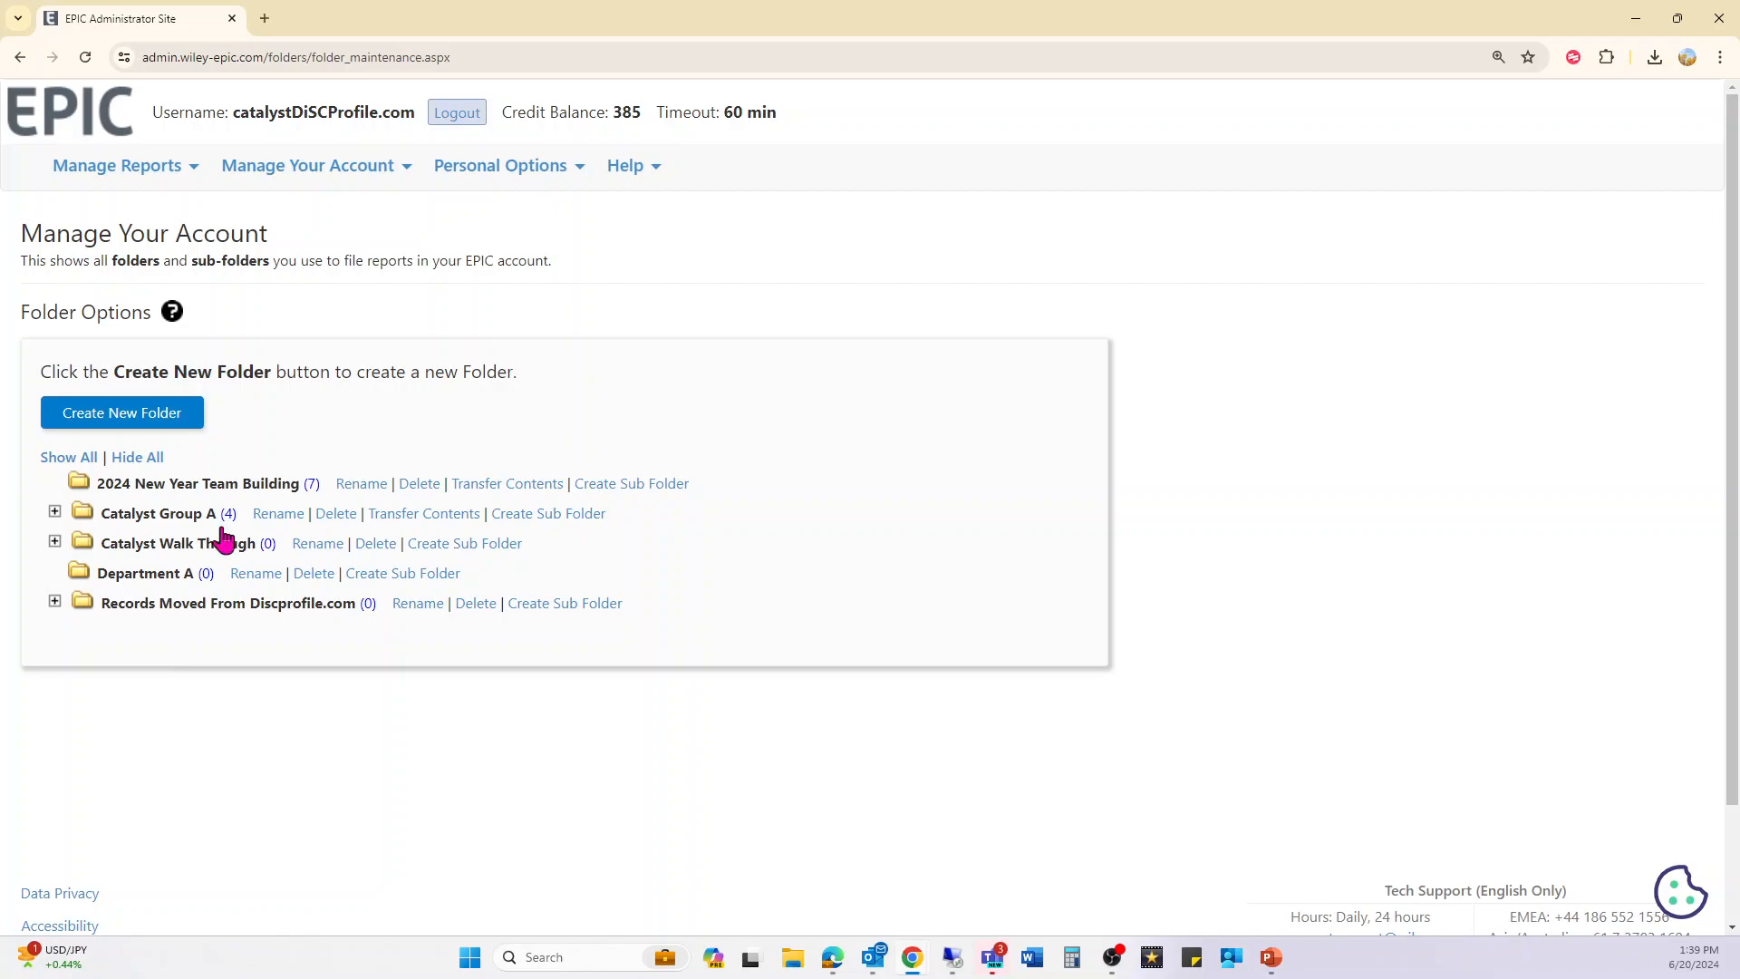
pyautogui.click(55, 512)
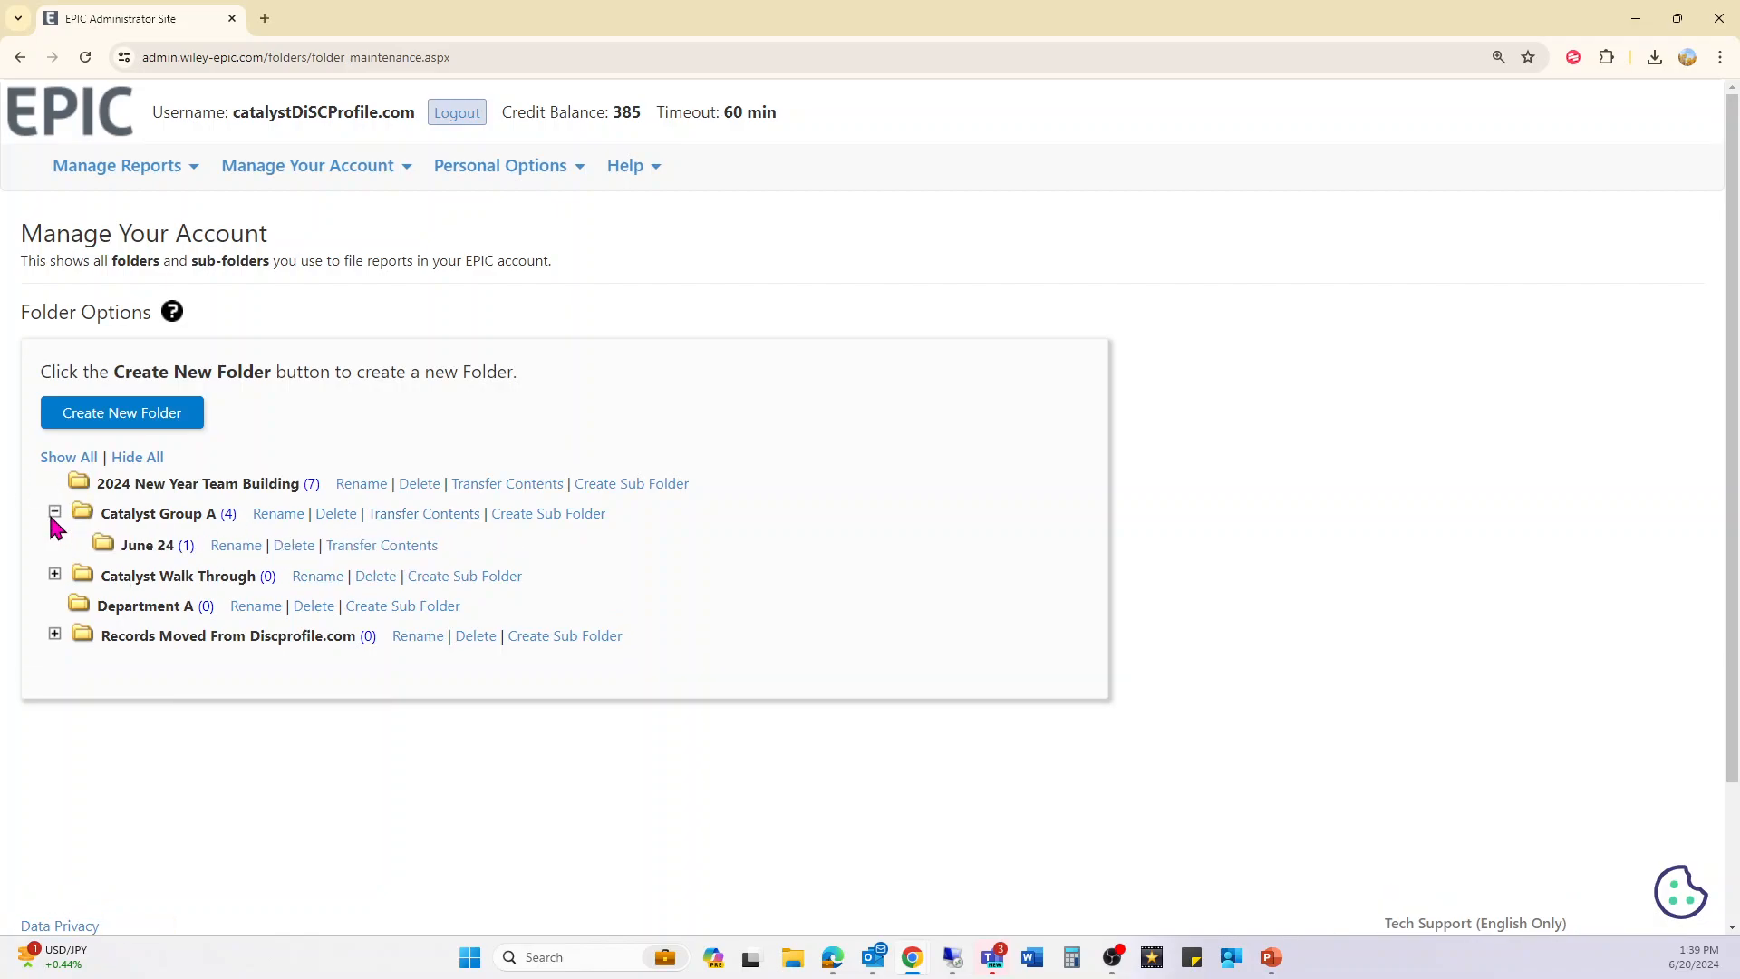
pyautogui.click(54, 574)
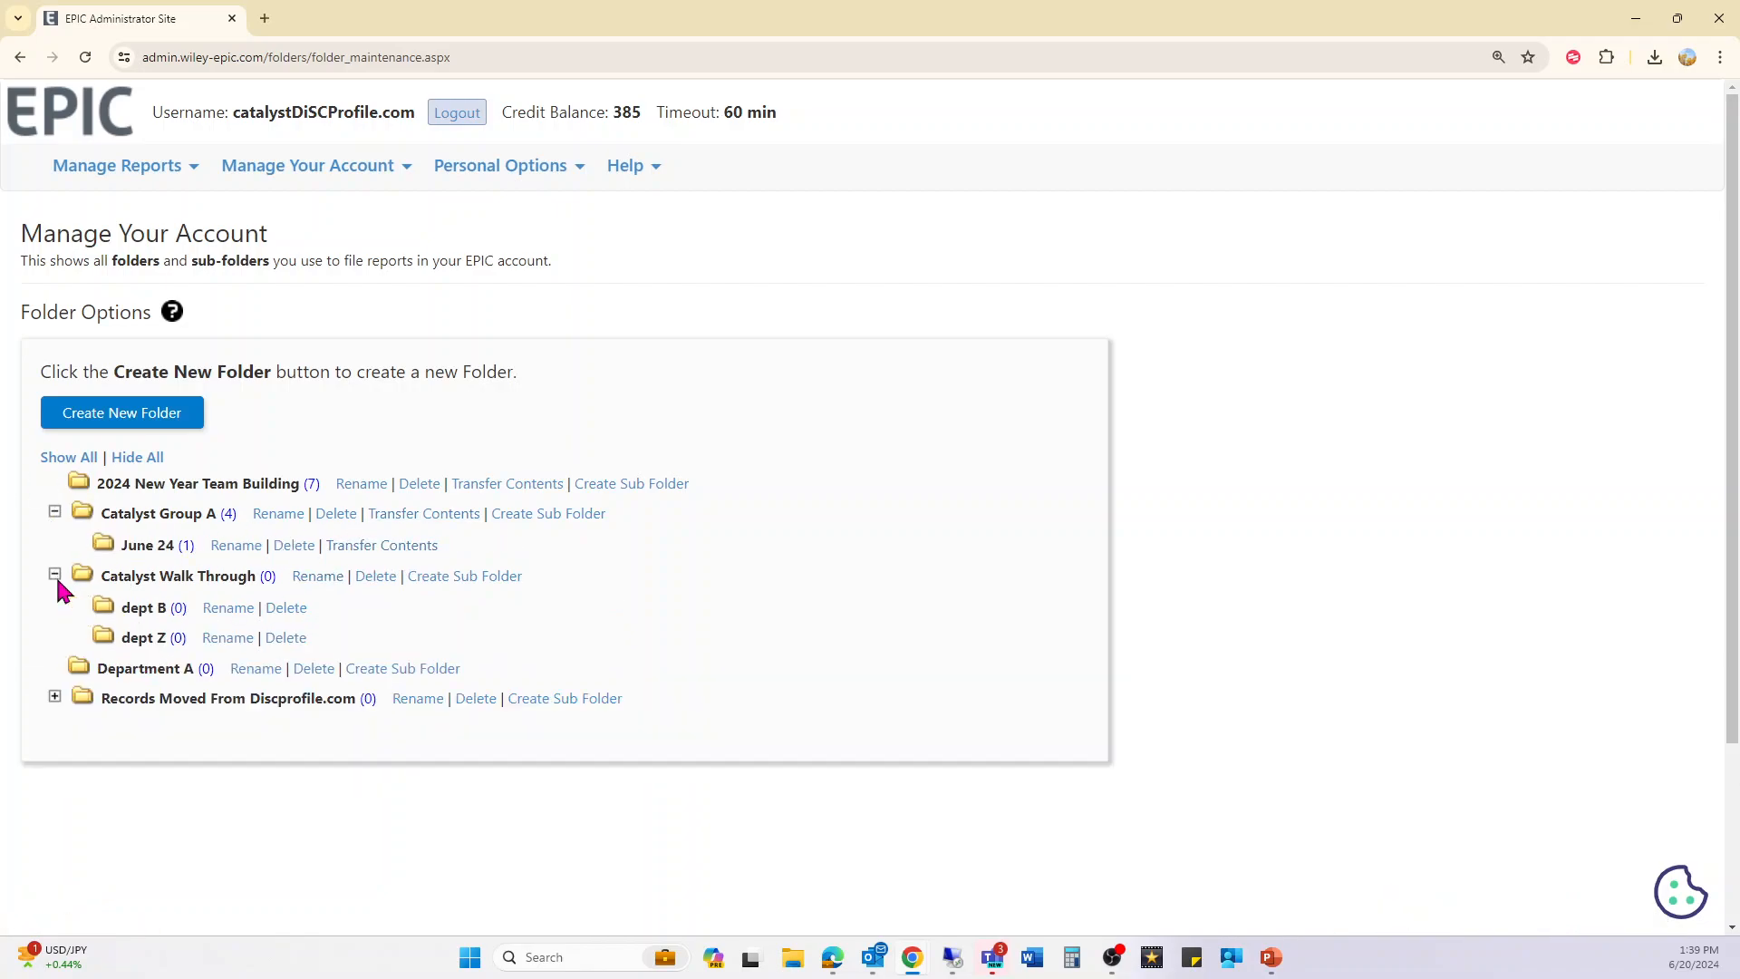
pyautogui.click(55, 696)
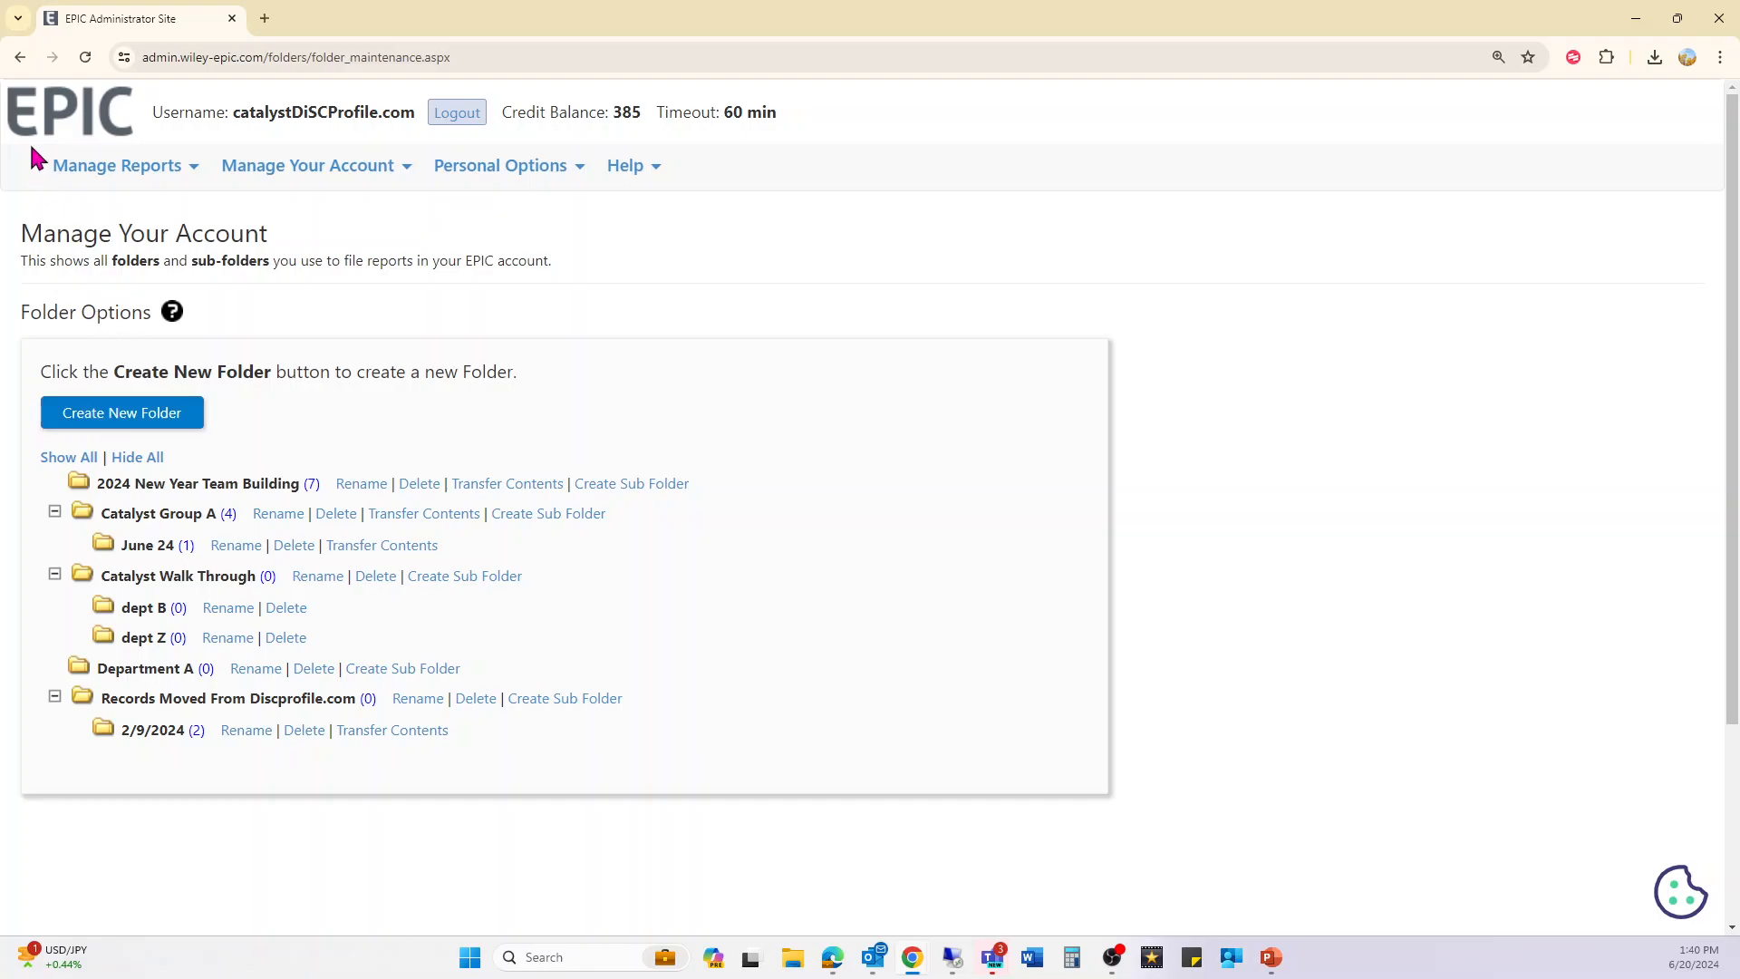
pyautogui.click(378, 187)
pyautogui.moveTo(352, 179)
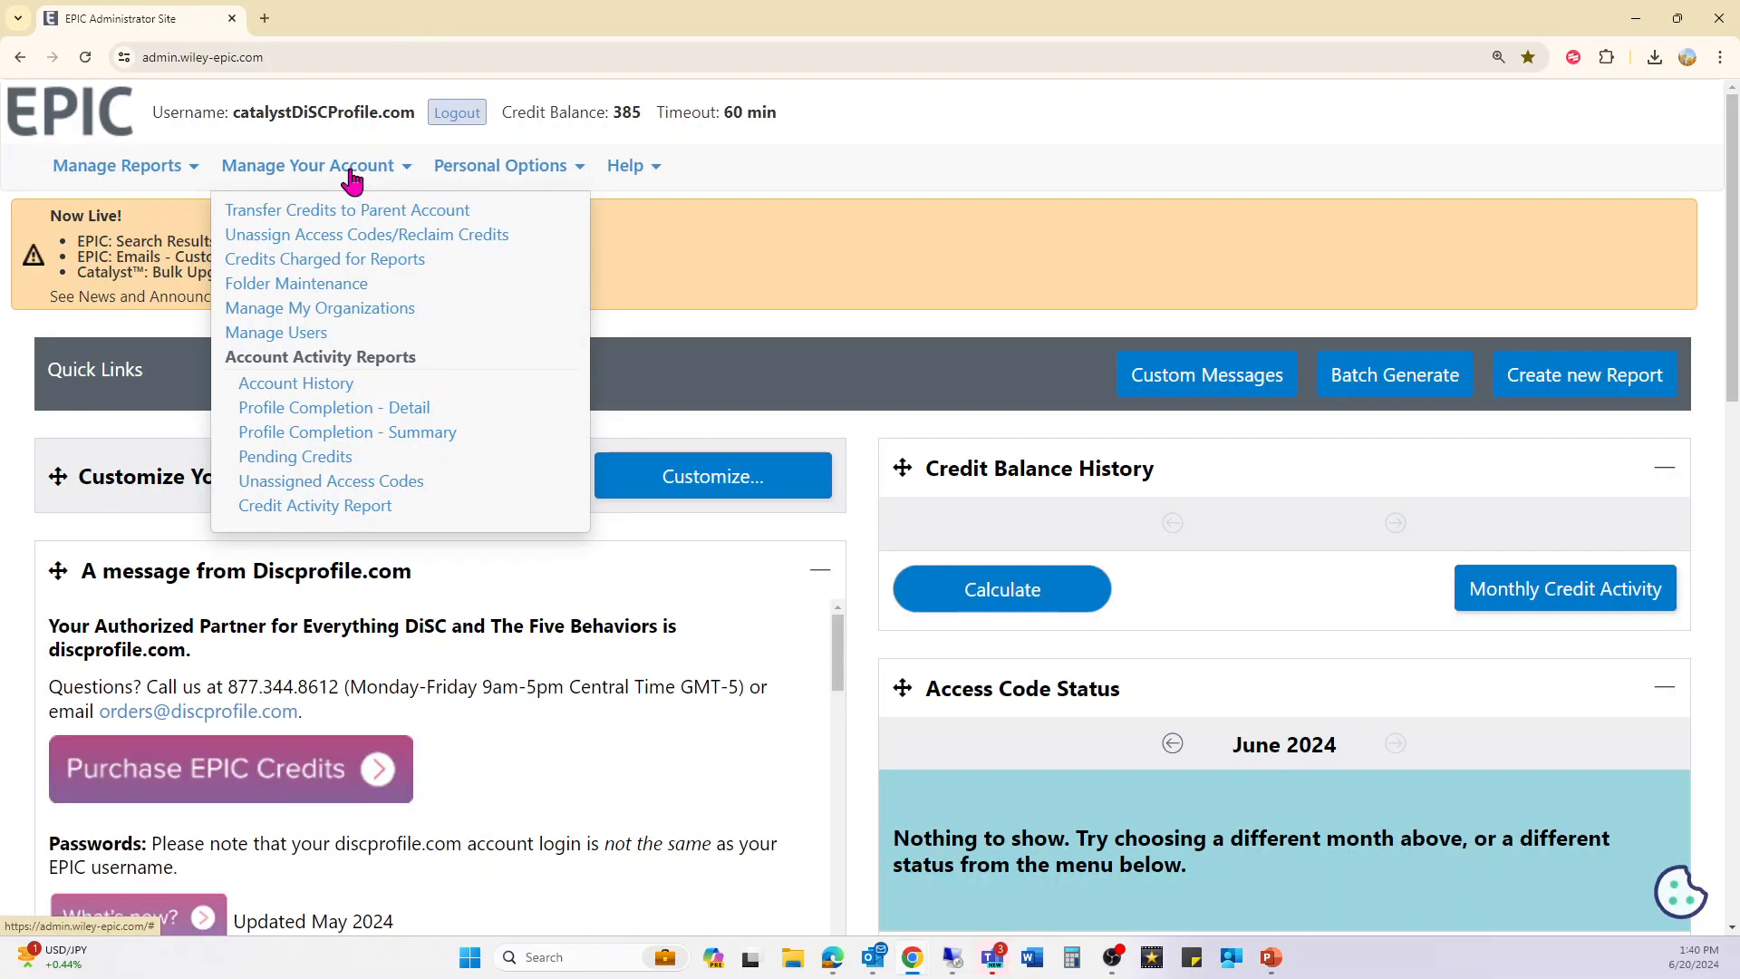
# - On the organizations page, view the Create Organization form and close it unsaved
pyautogui.click(364, 308)
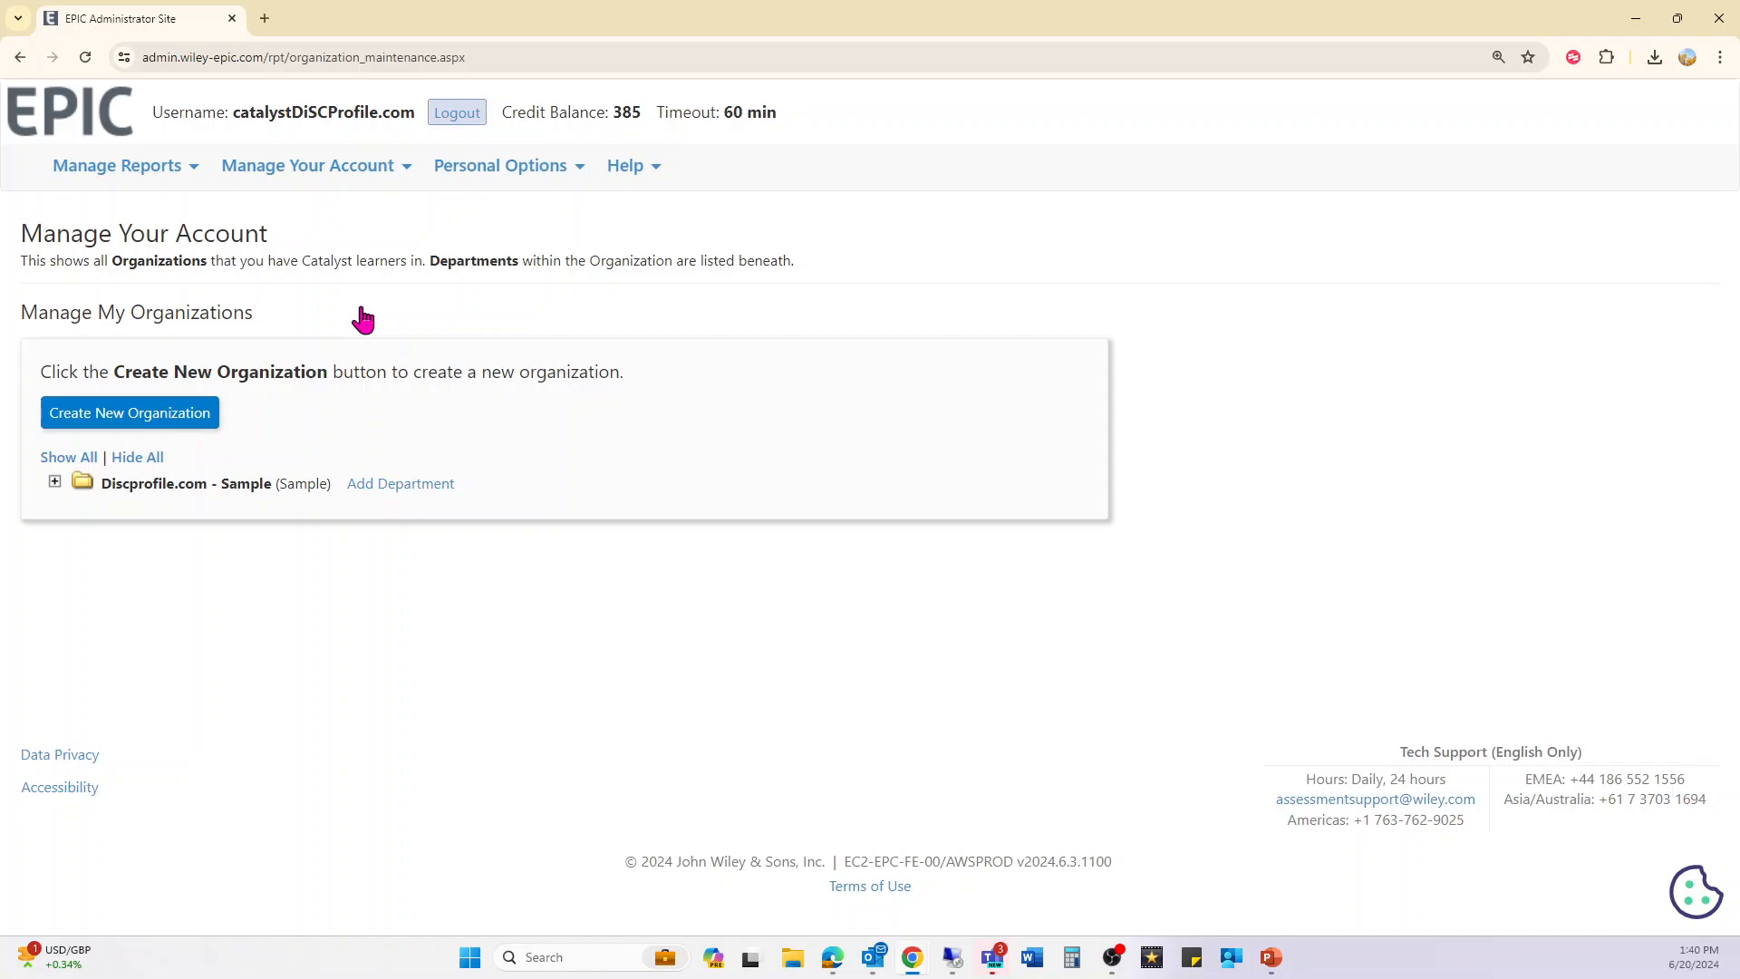
pyautogui.moveTo(345, 179)
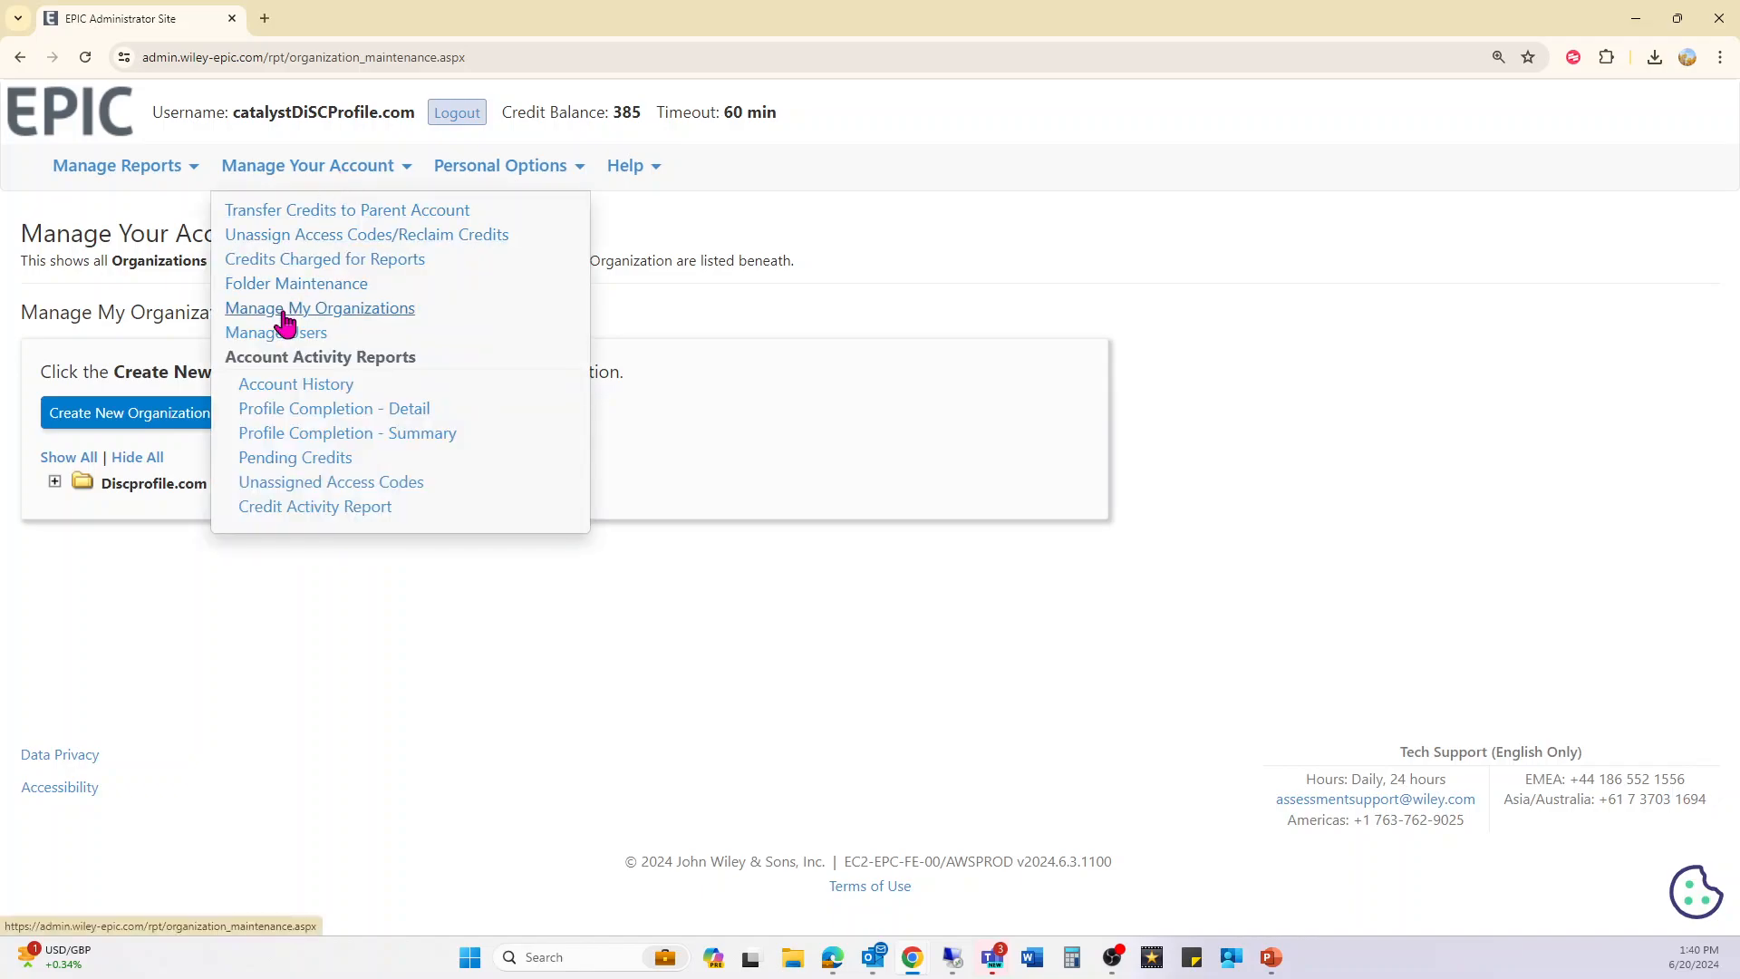
pyautogui.click(121, 417)
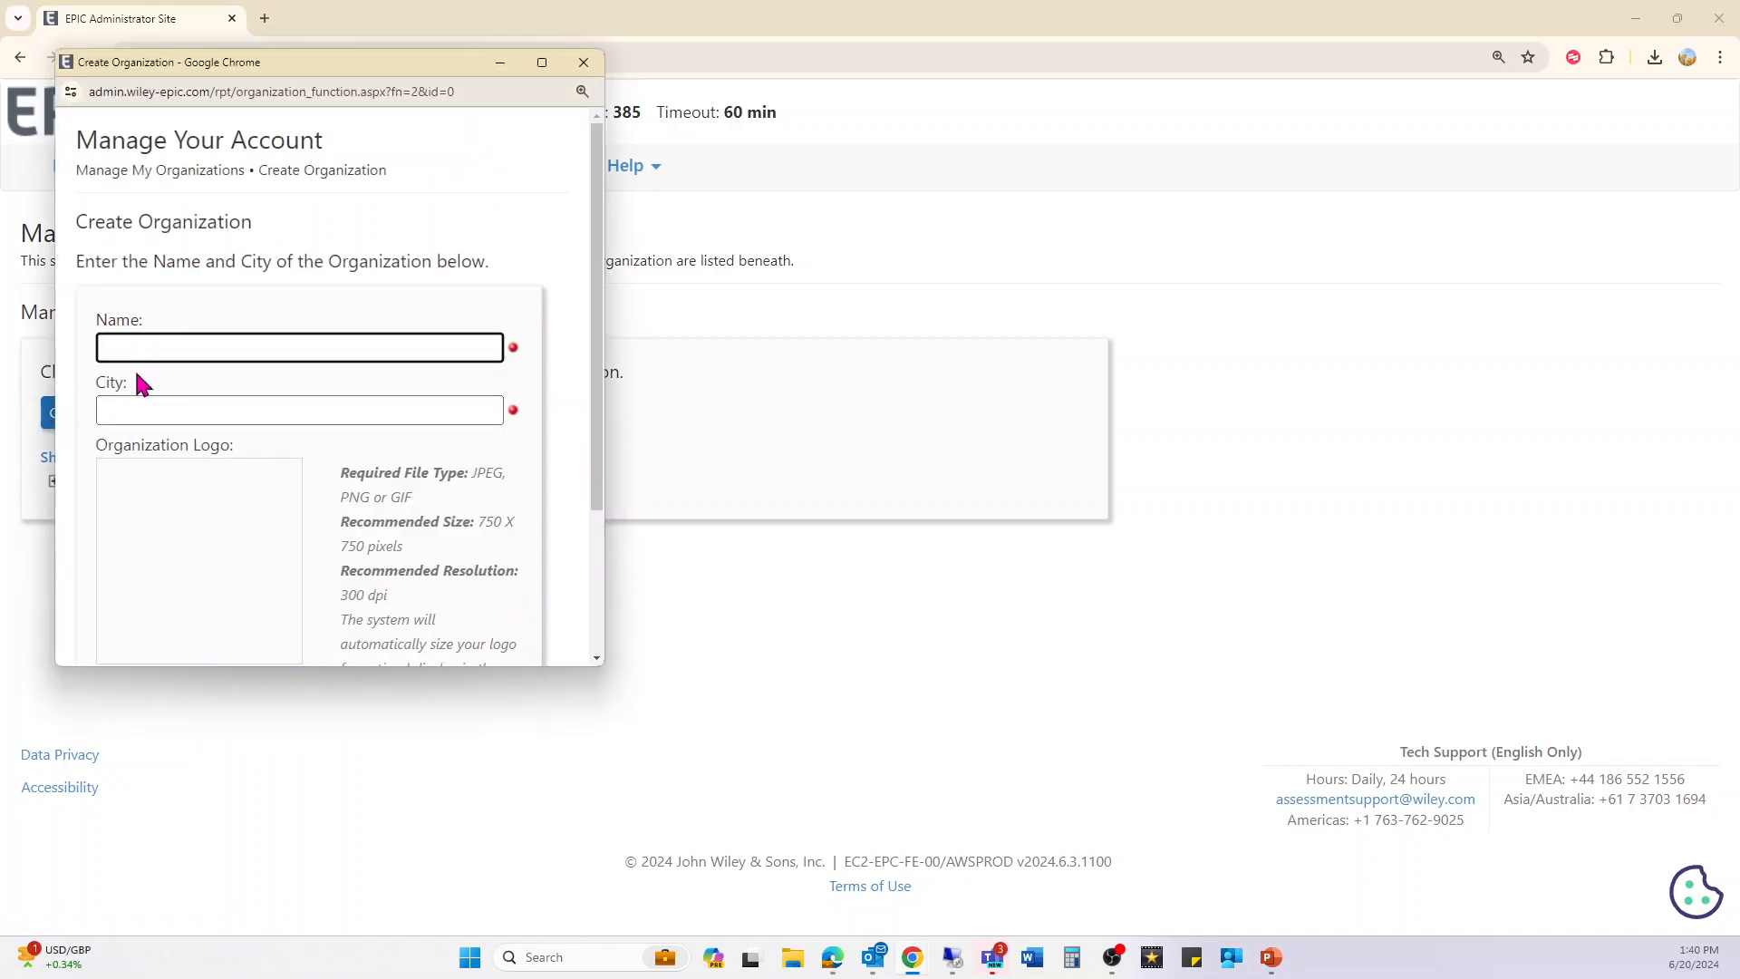
pyautogui.click(133, 398)
pyautogui.scroll(-2, 193, 463)
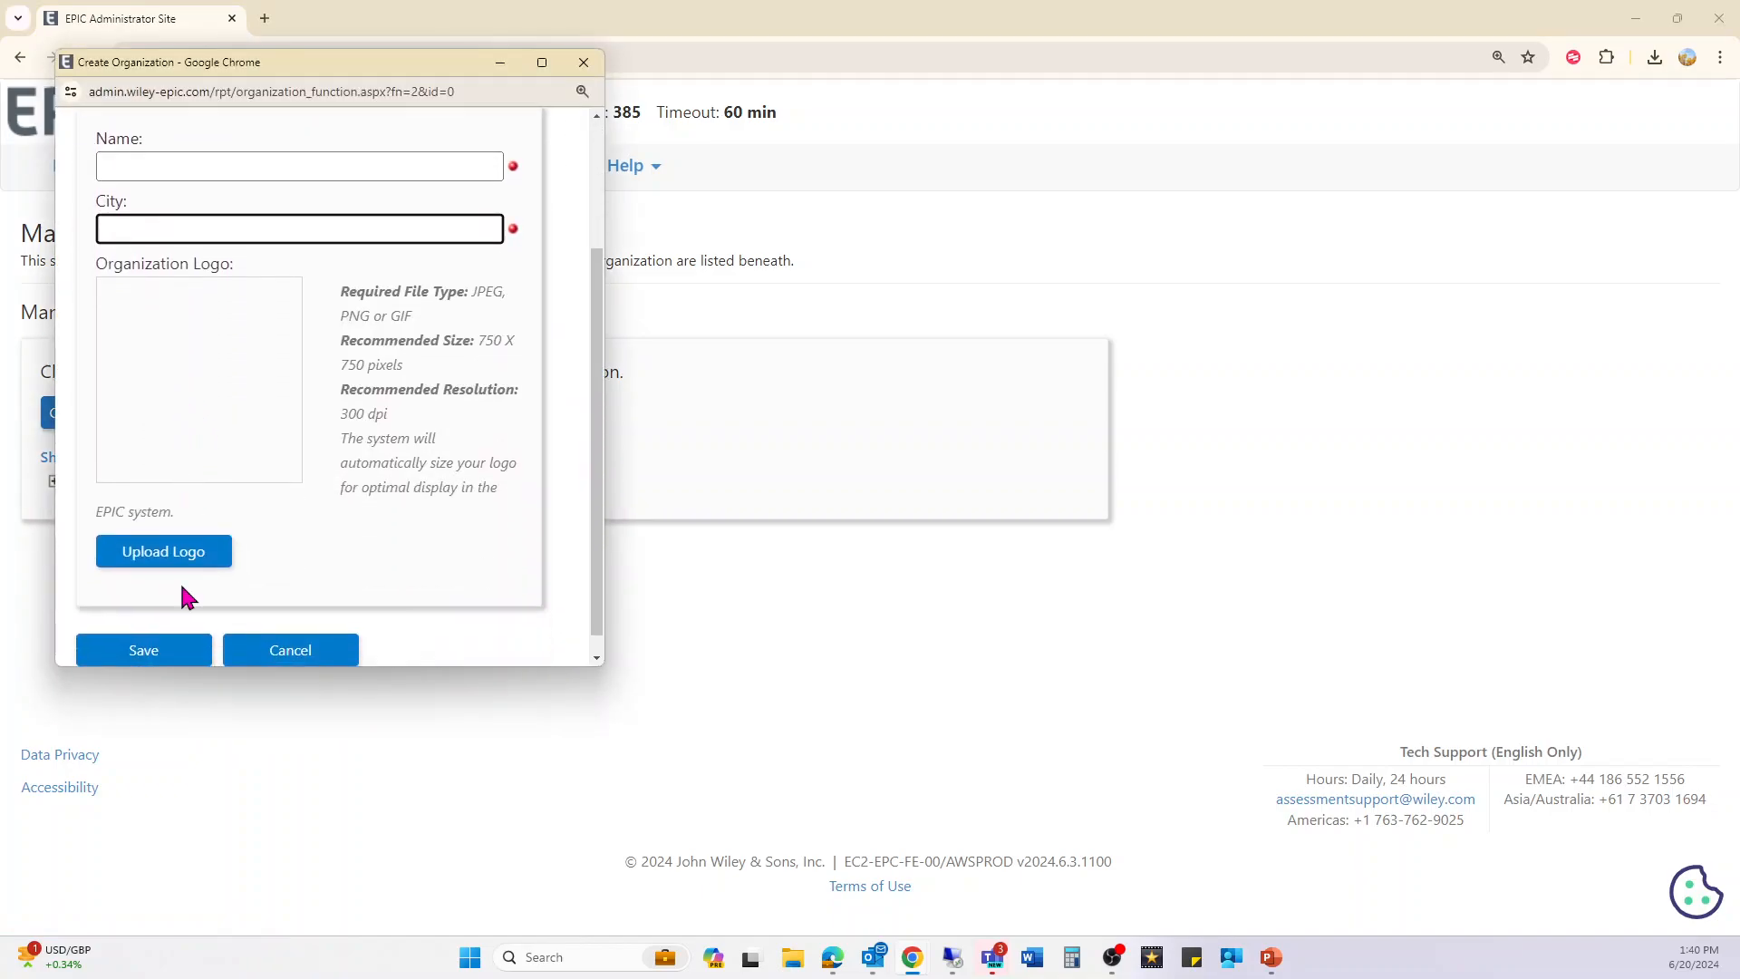
pyautogui.click(583, 63)
# - View the Add New Department form for Discprofile.com - Sample and close it without saving
pyautogui.moveTo(483, 286)
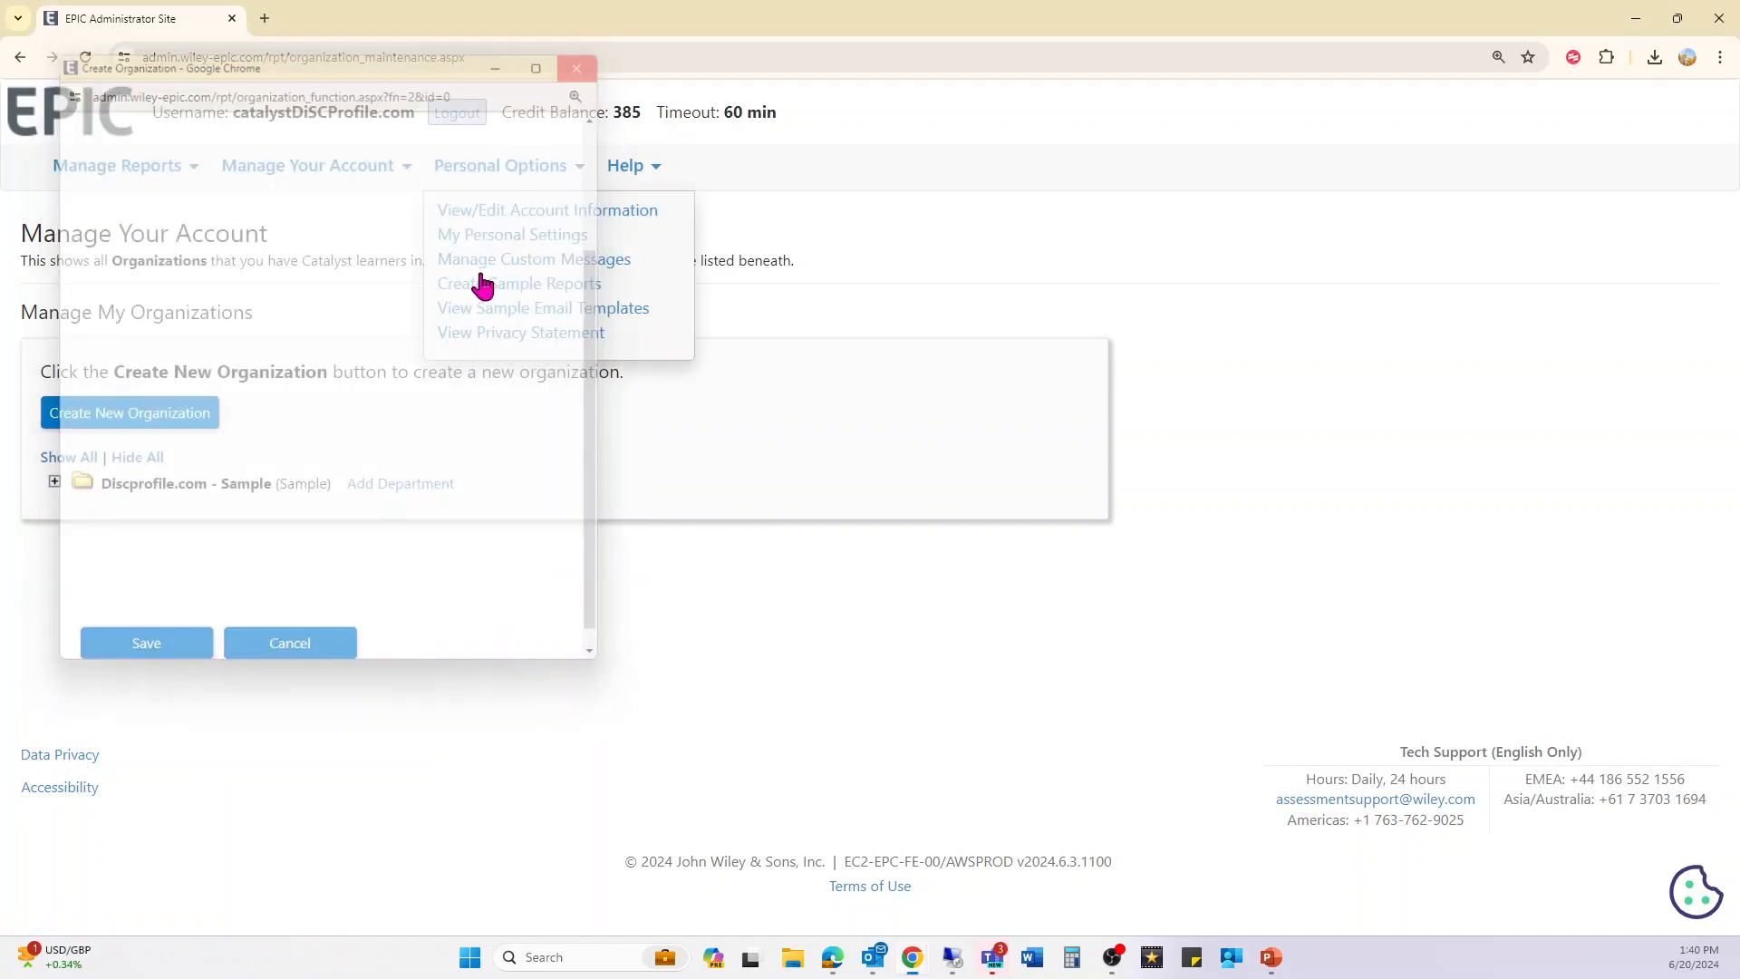
pyautogui.click(401, 483)
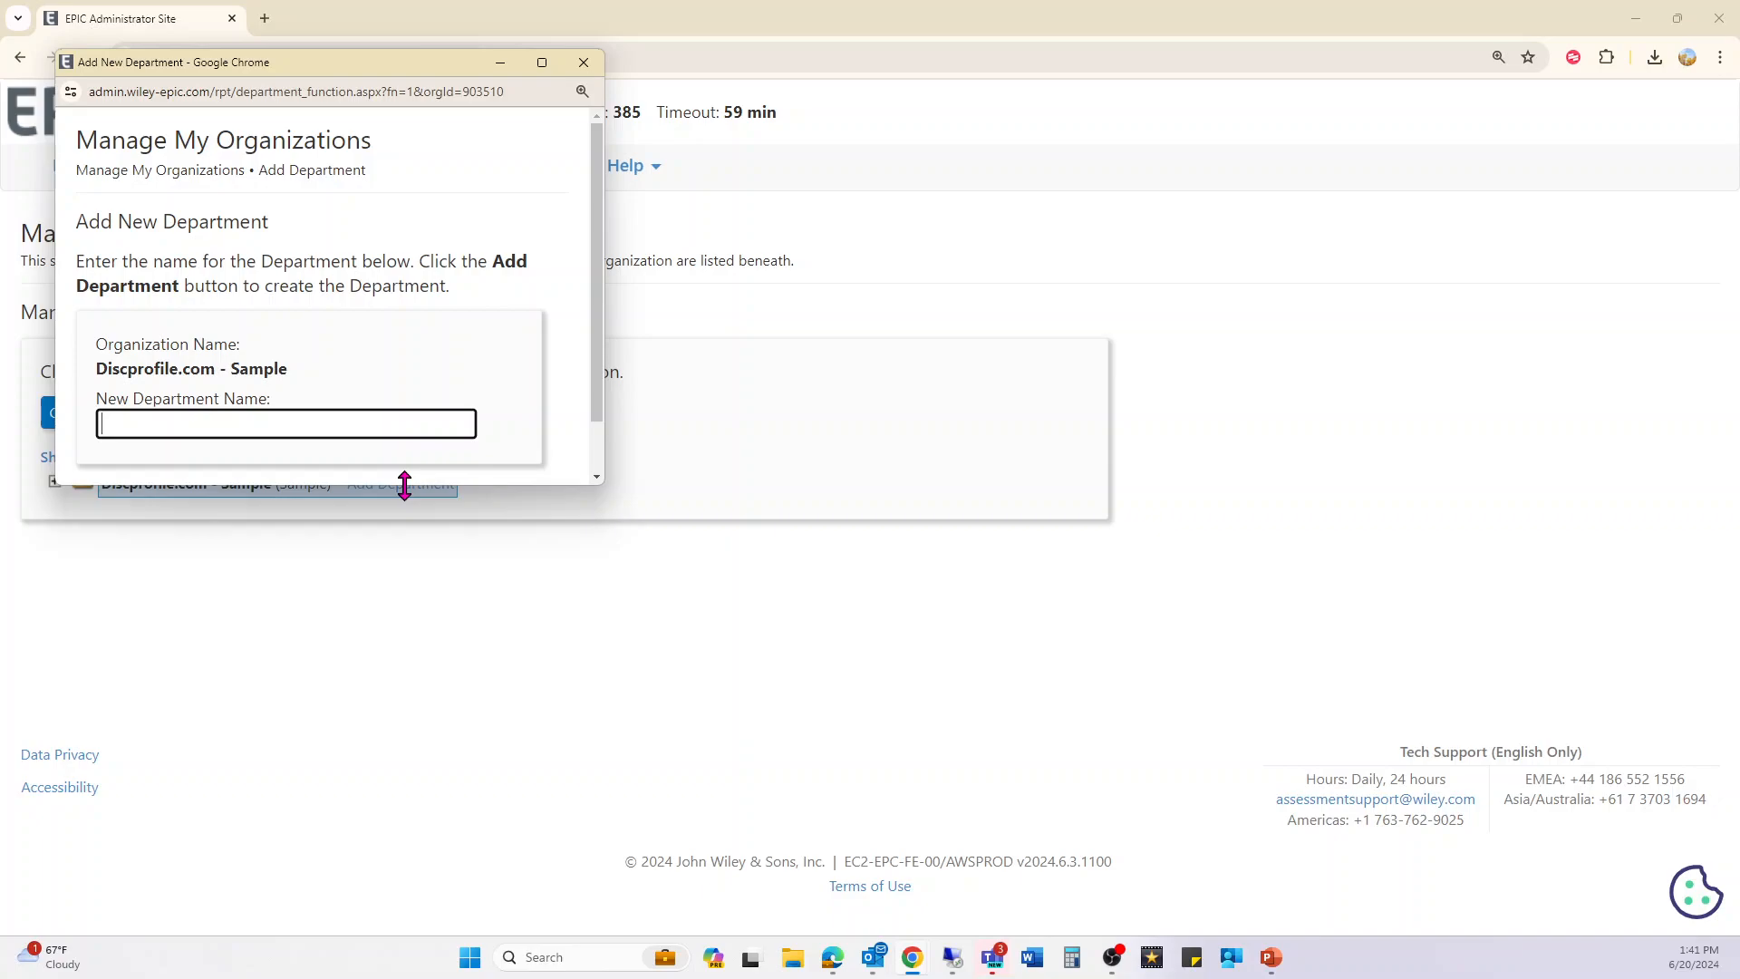
pyautogui.click(584, 62)
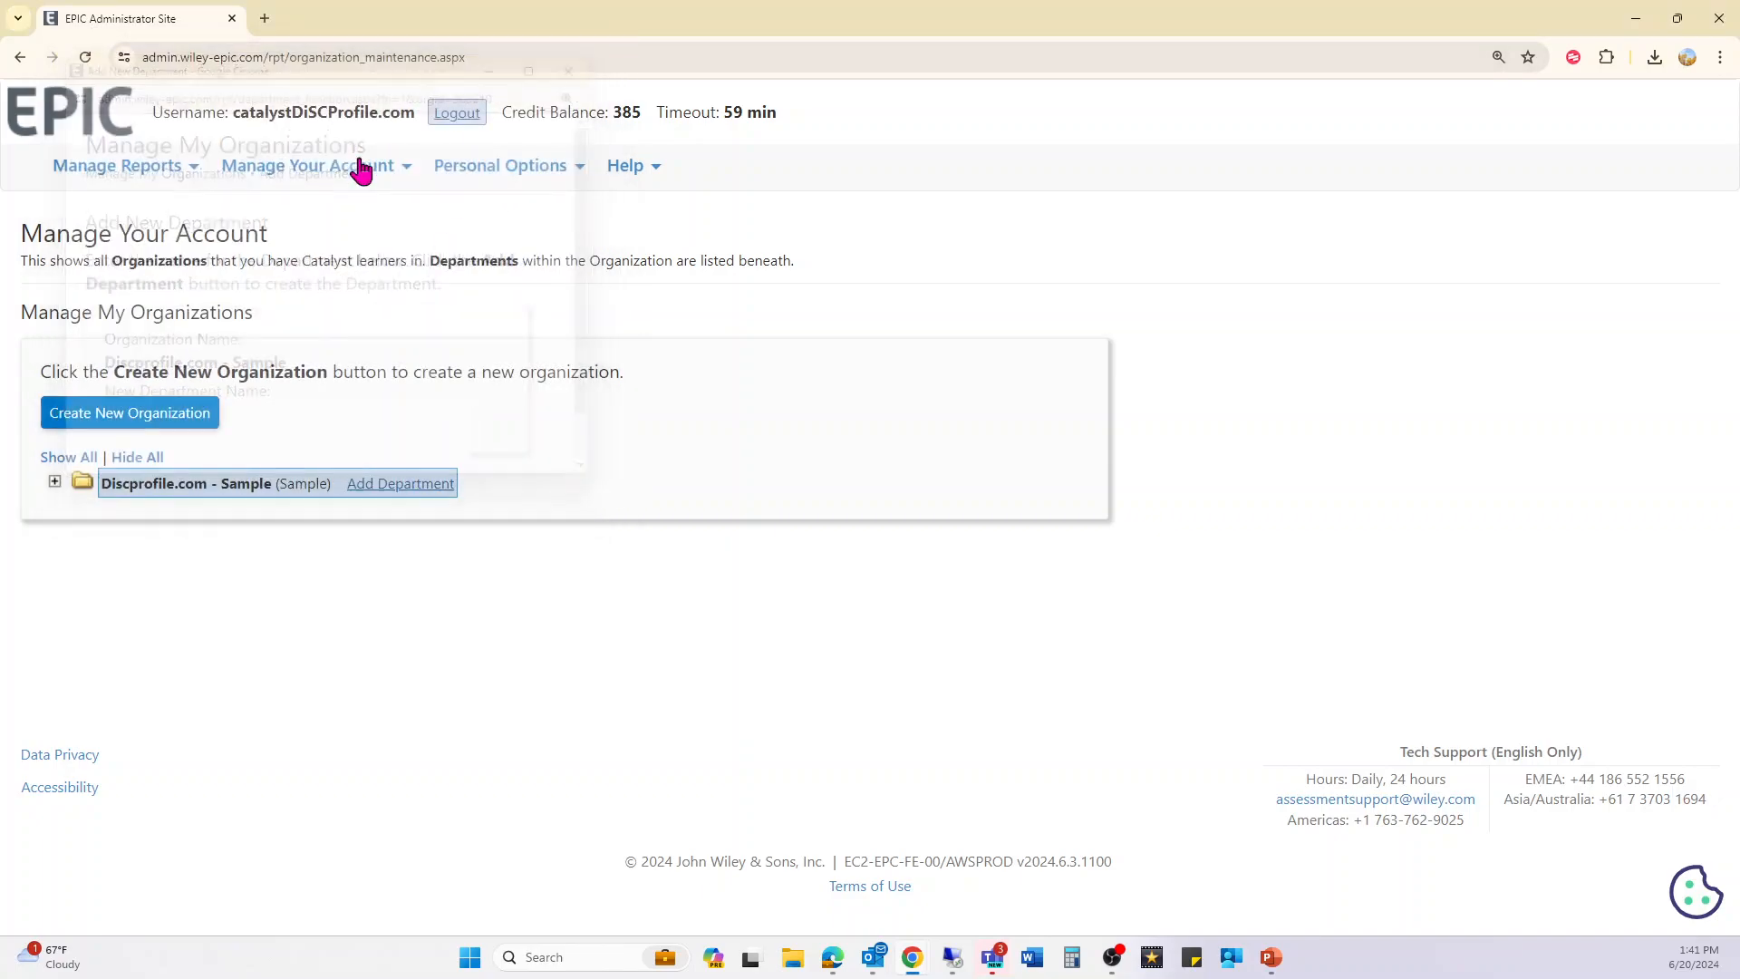
pyautogui.click(299, 174)
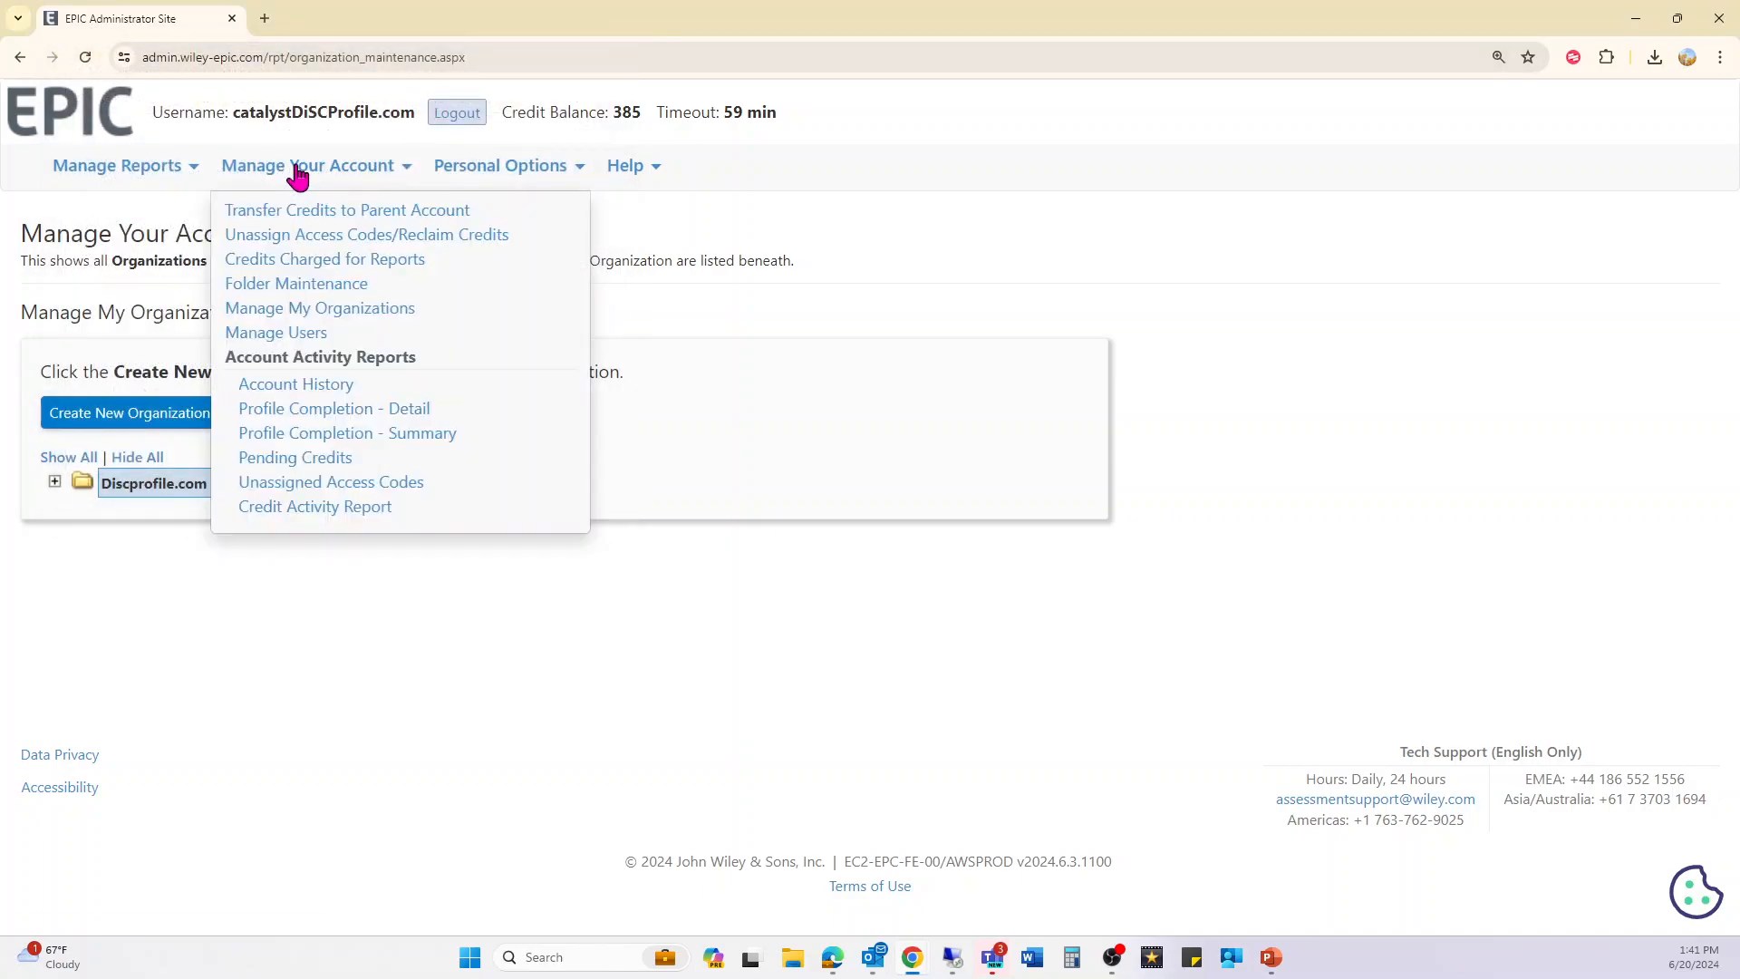
# - Go to the Manage Users page under Manage Your Account
pyautogui.click(335, 315)
pyautogui.click(362, 169)
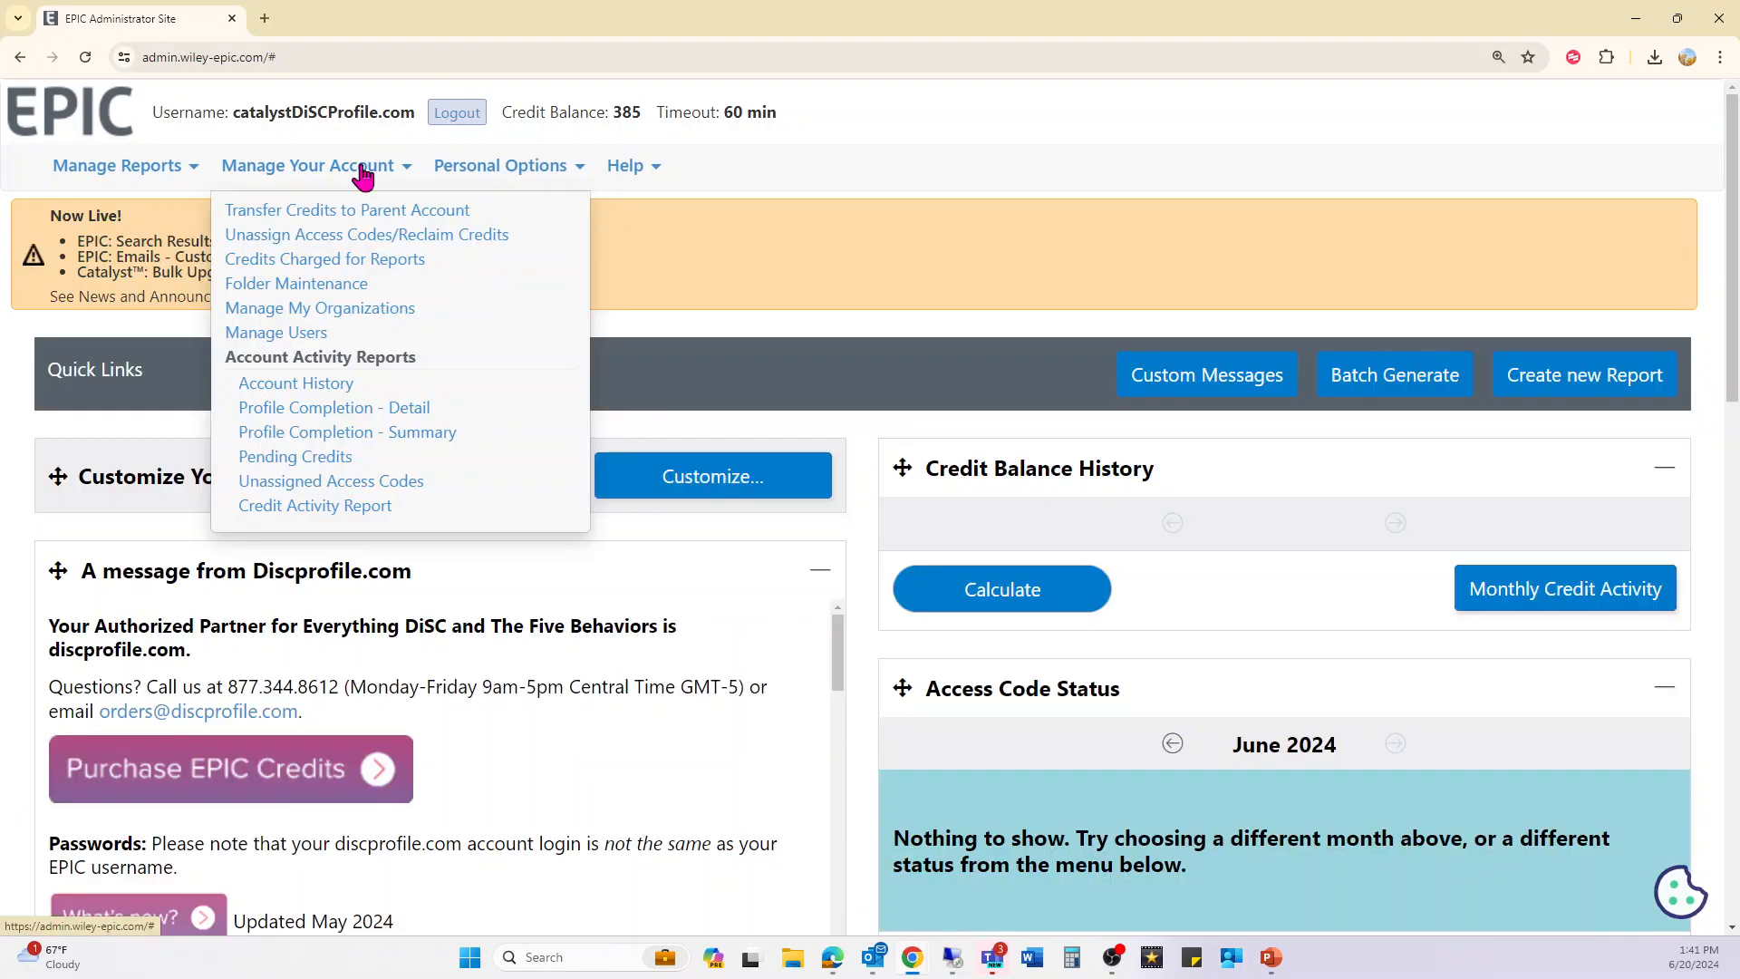
pyautogui.click(281, 333)
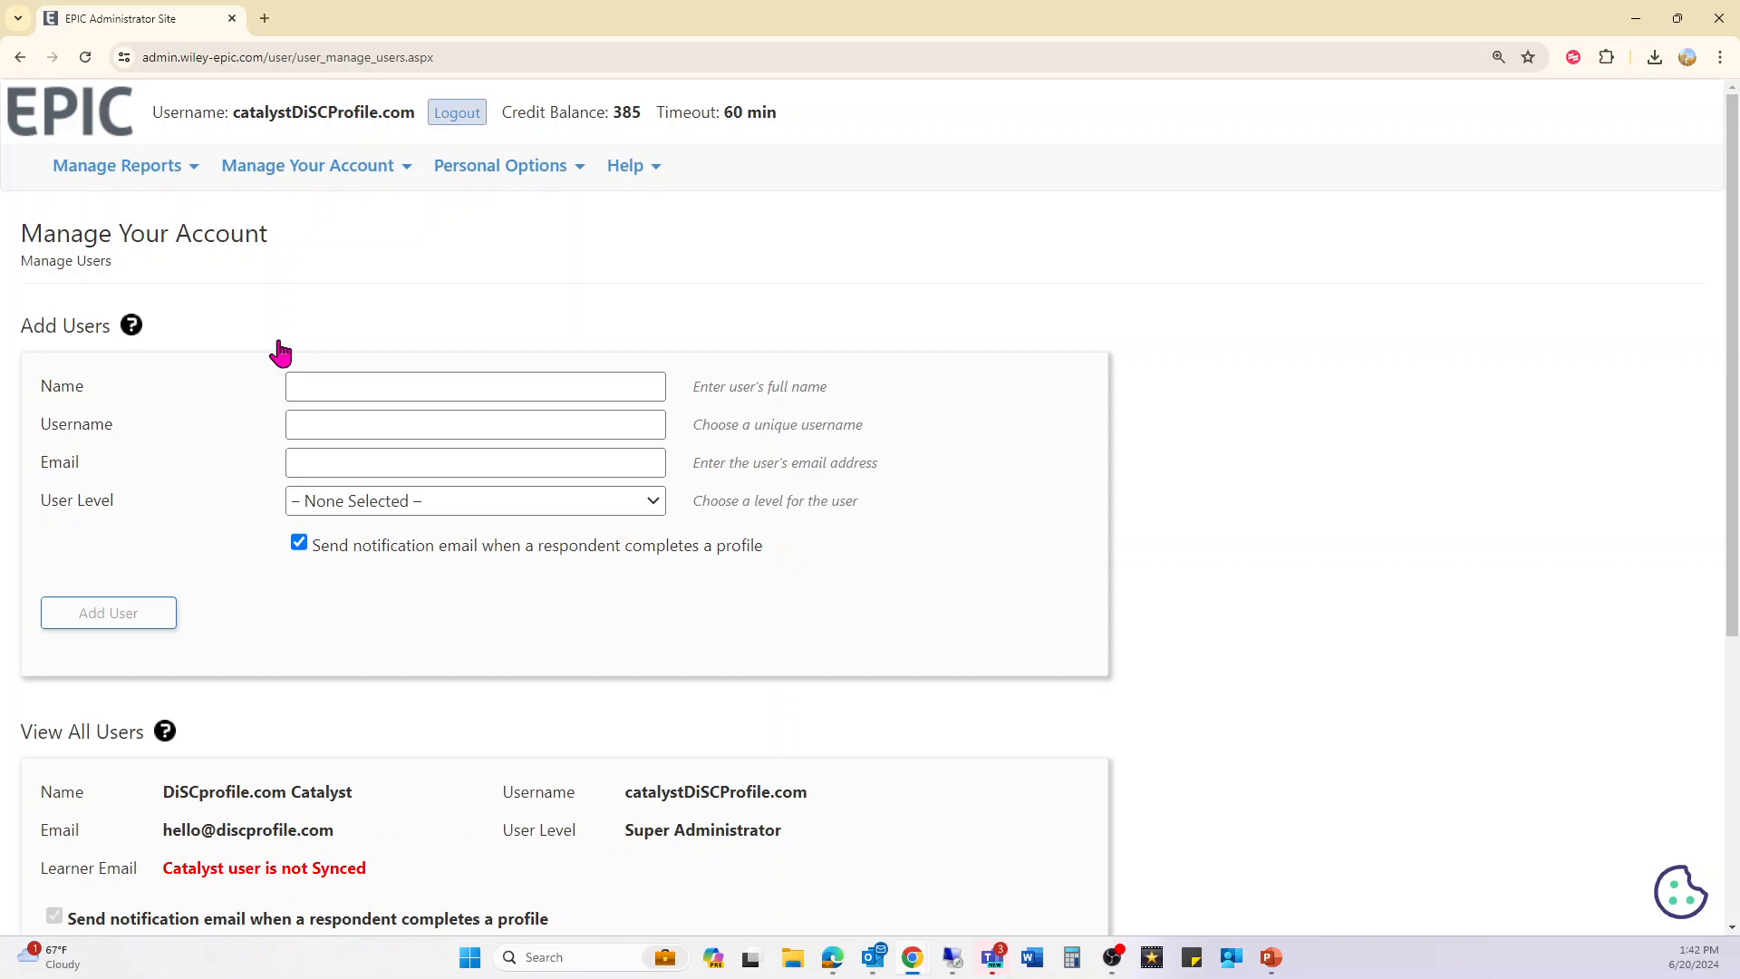
# - Review the Name, Username, Email fields and User Level options, then return home without adding a user
pyautogui.click(319, 382)
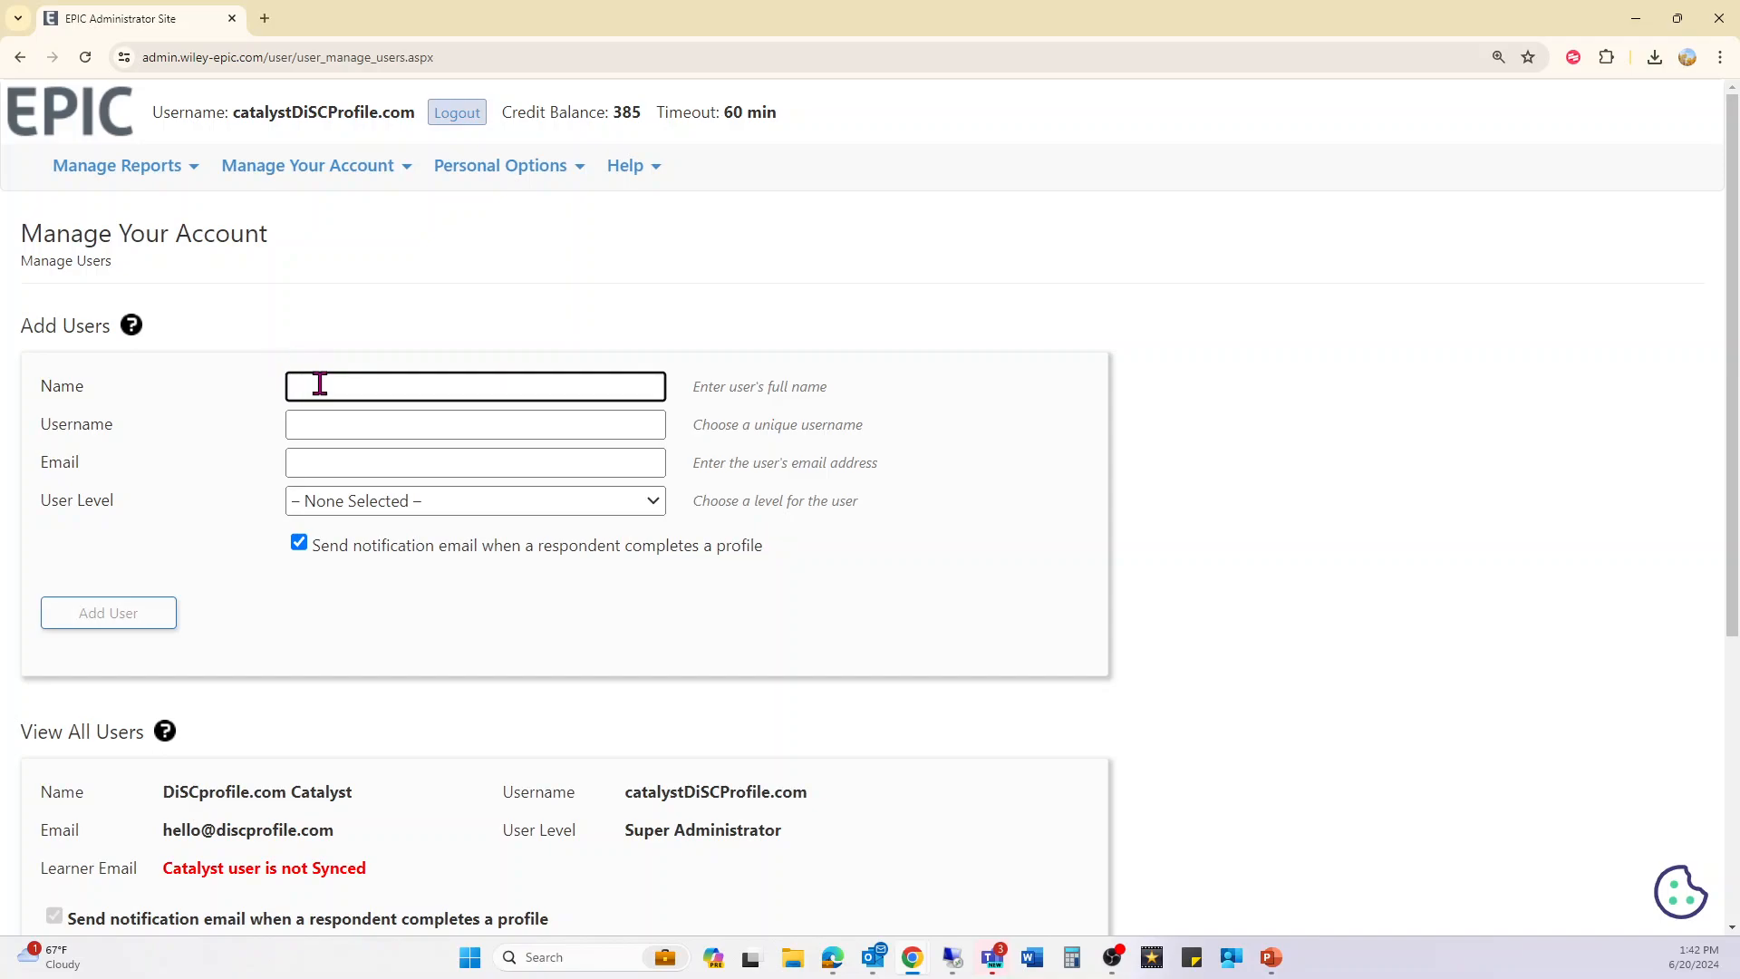
pyautogui.click(330, 433)
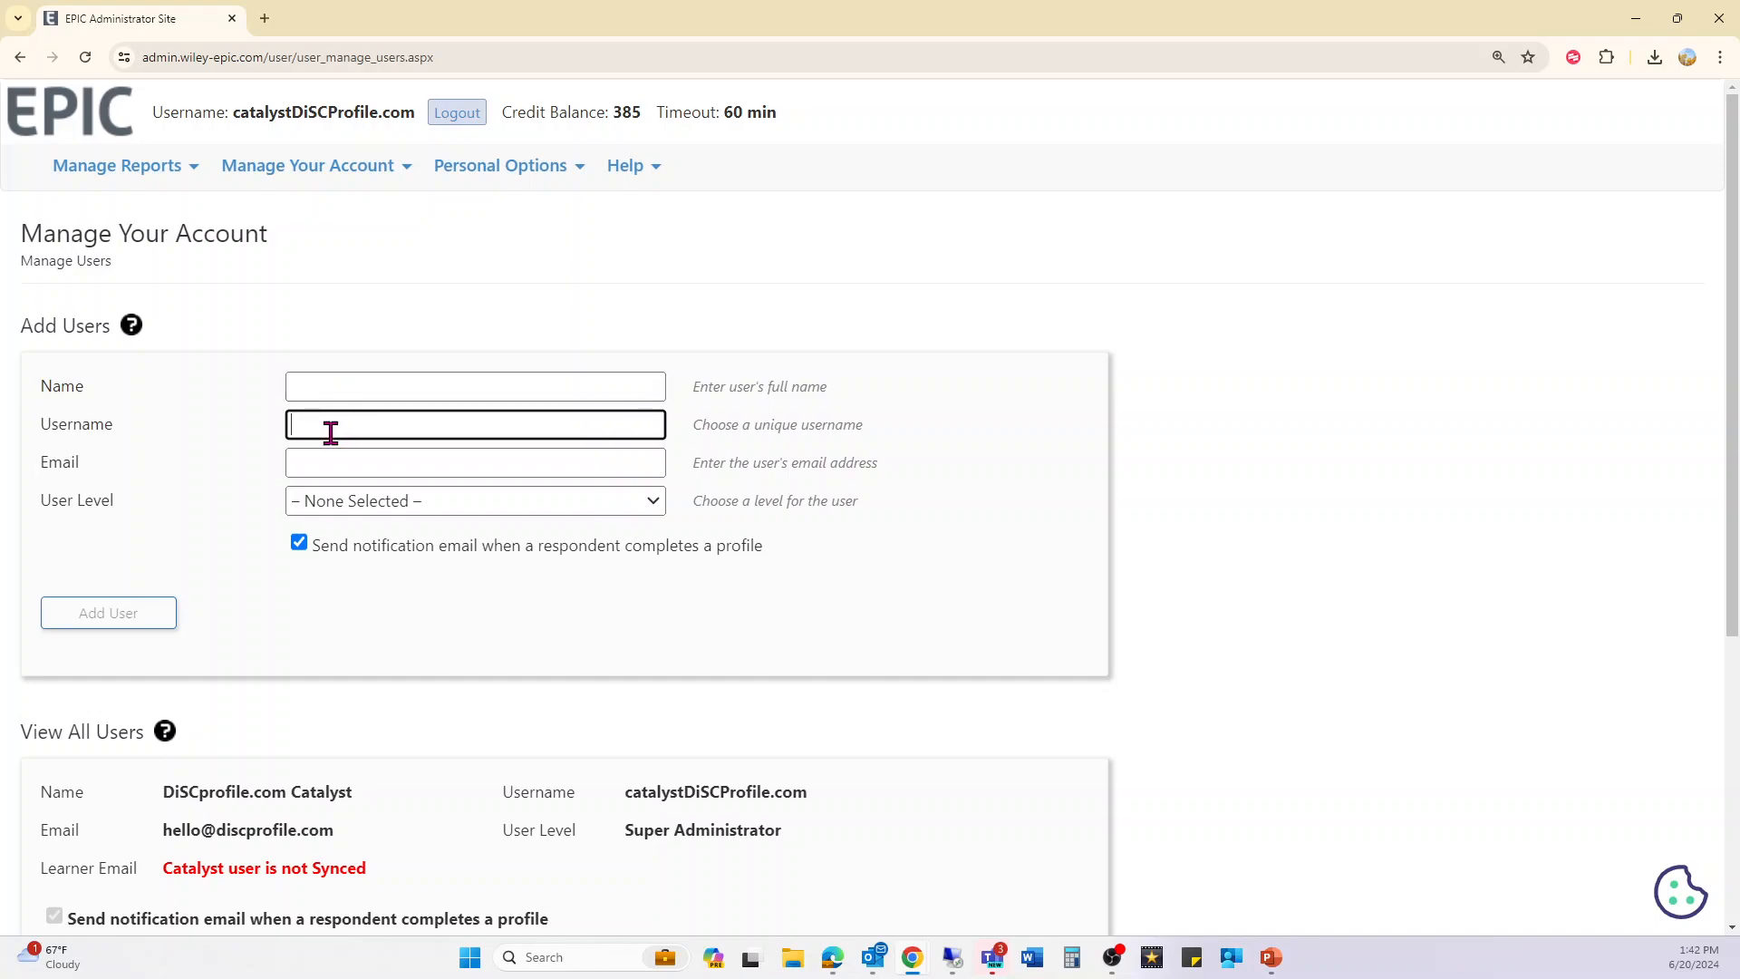
pyautogui.click(362, 466)
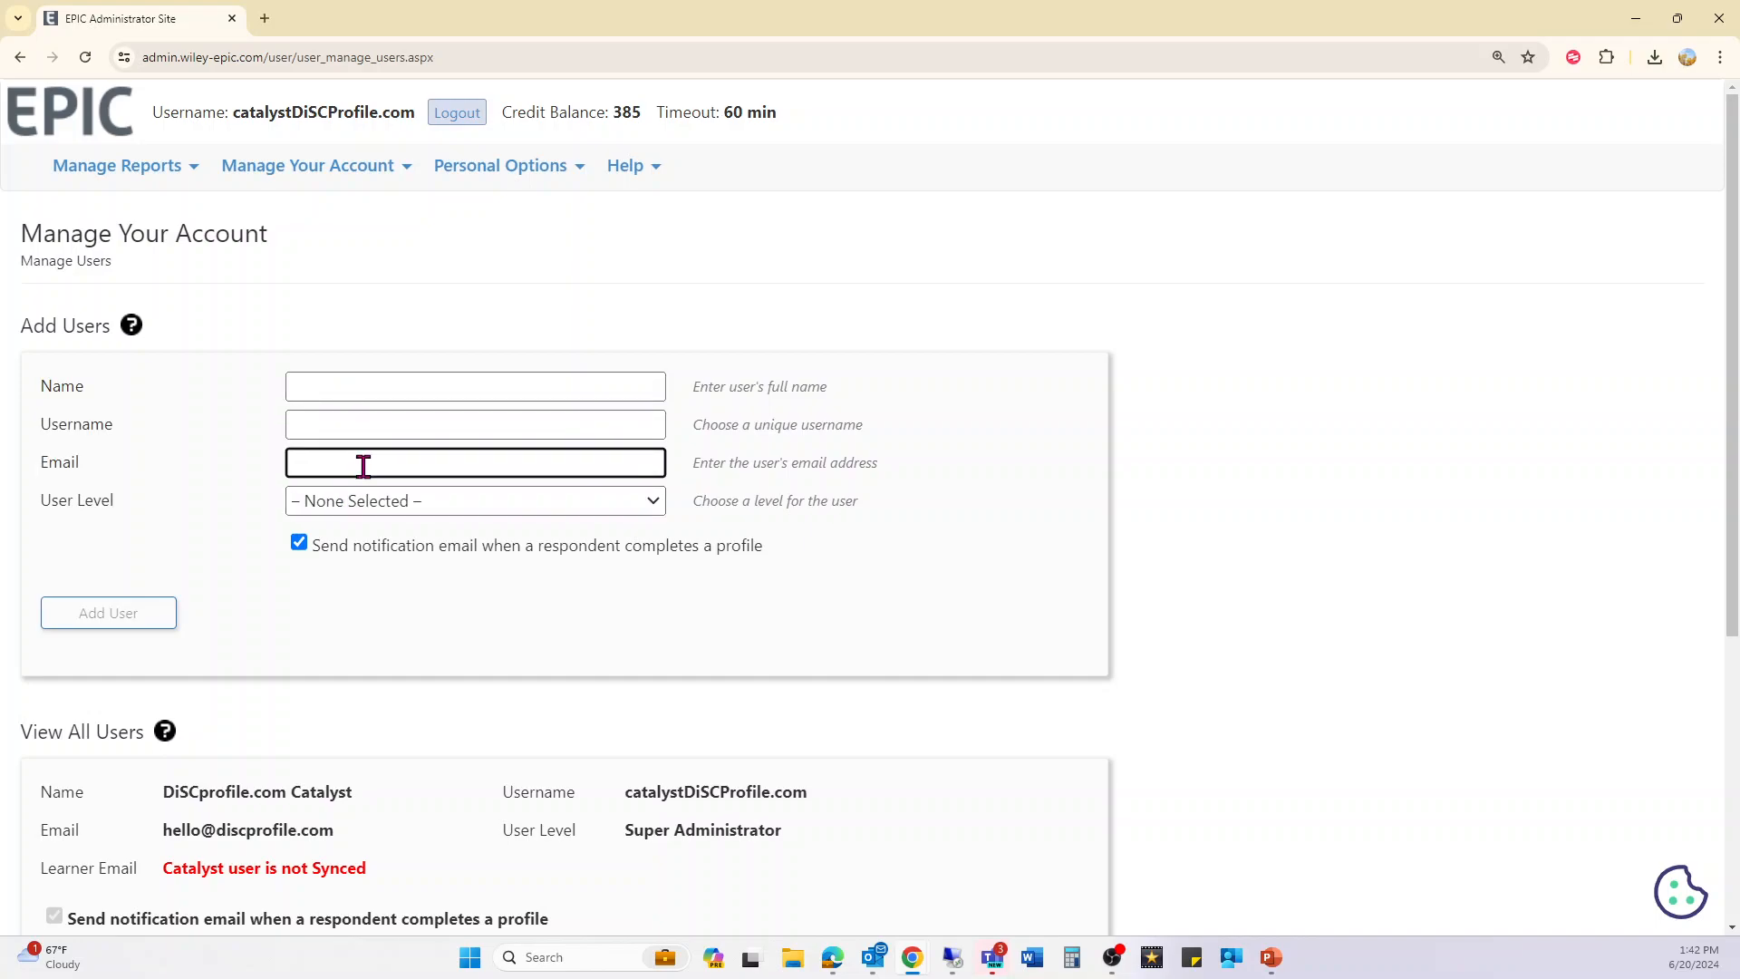
pyautogui.click(373, 508)
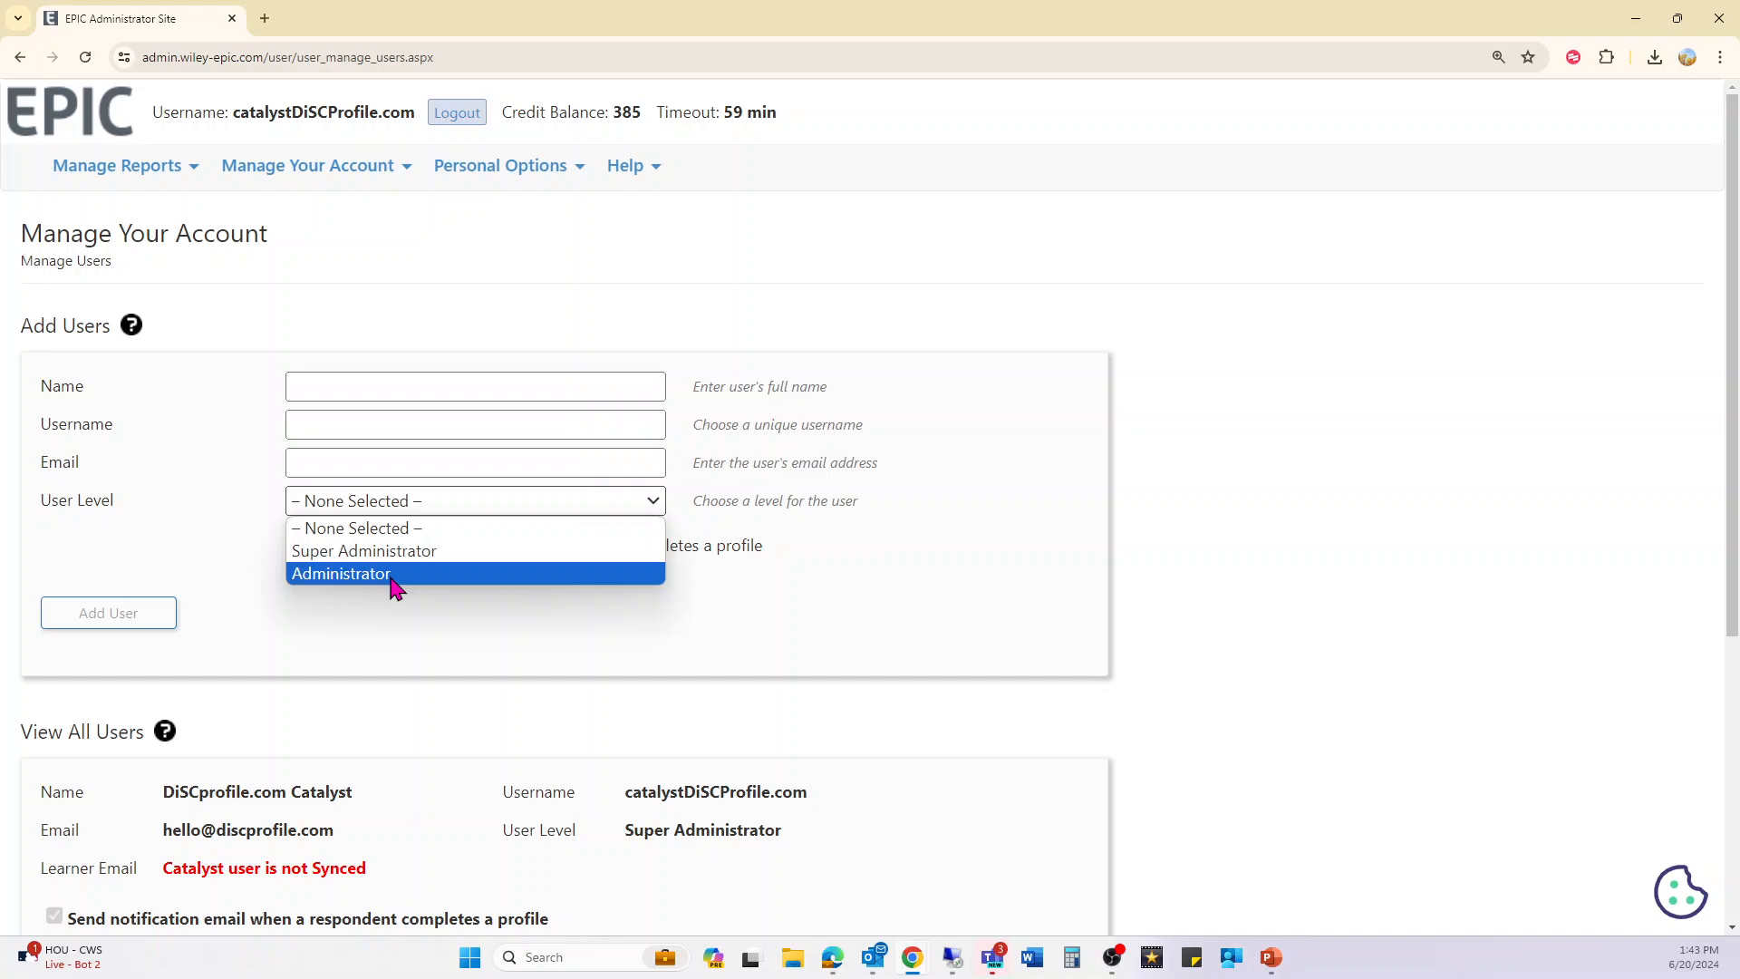
pyautogui.click(413, 620)
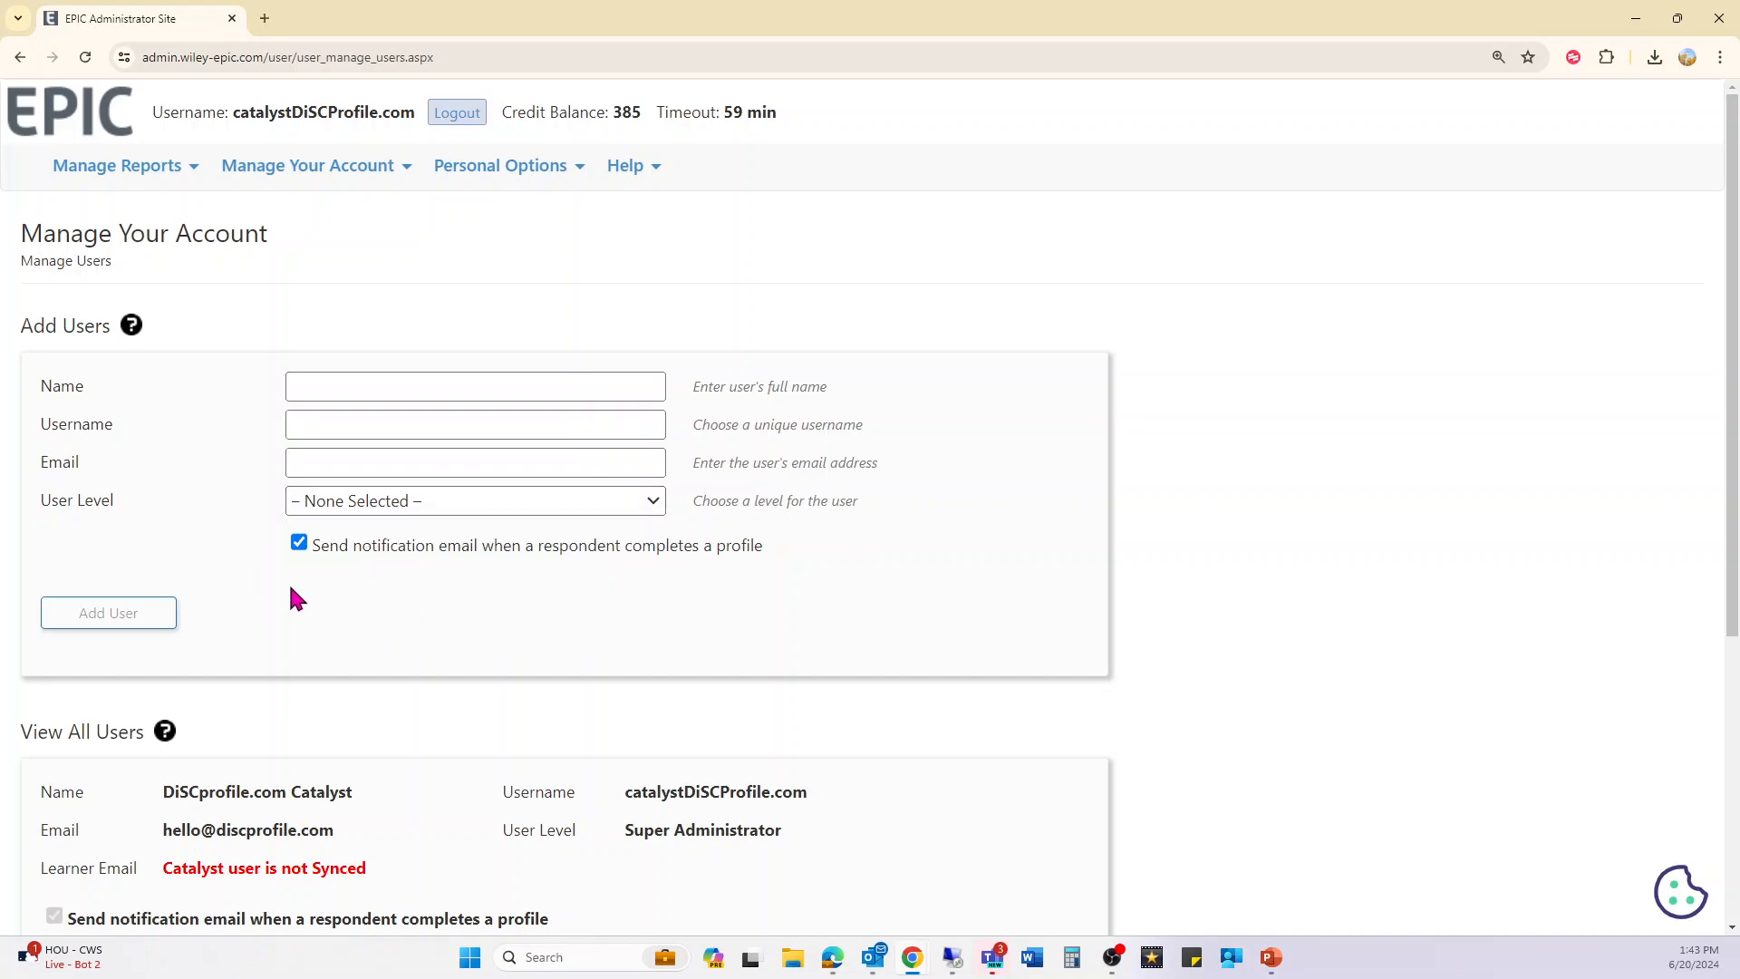
pyautogui.scroll(-2, 634, 653)
pyautogui.scroll(1, 639, 664)
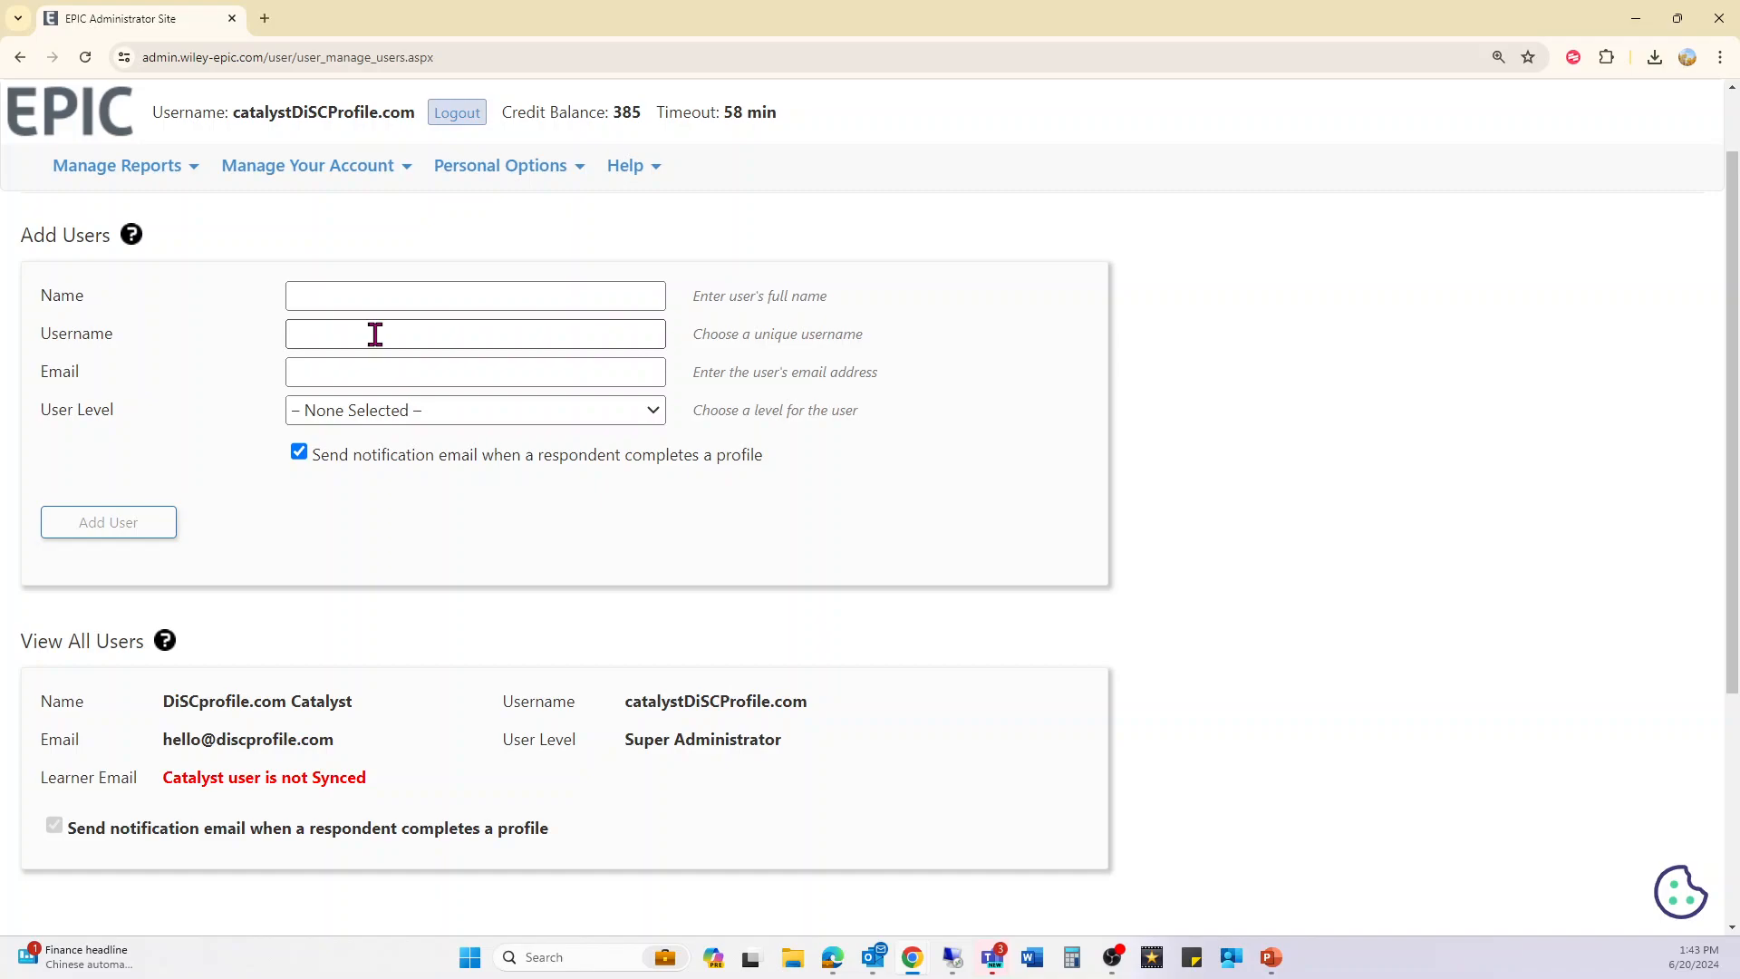
pyautogui.click(91, 118)
pyautogui.moveTo(332, 179)
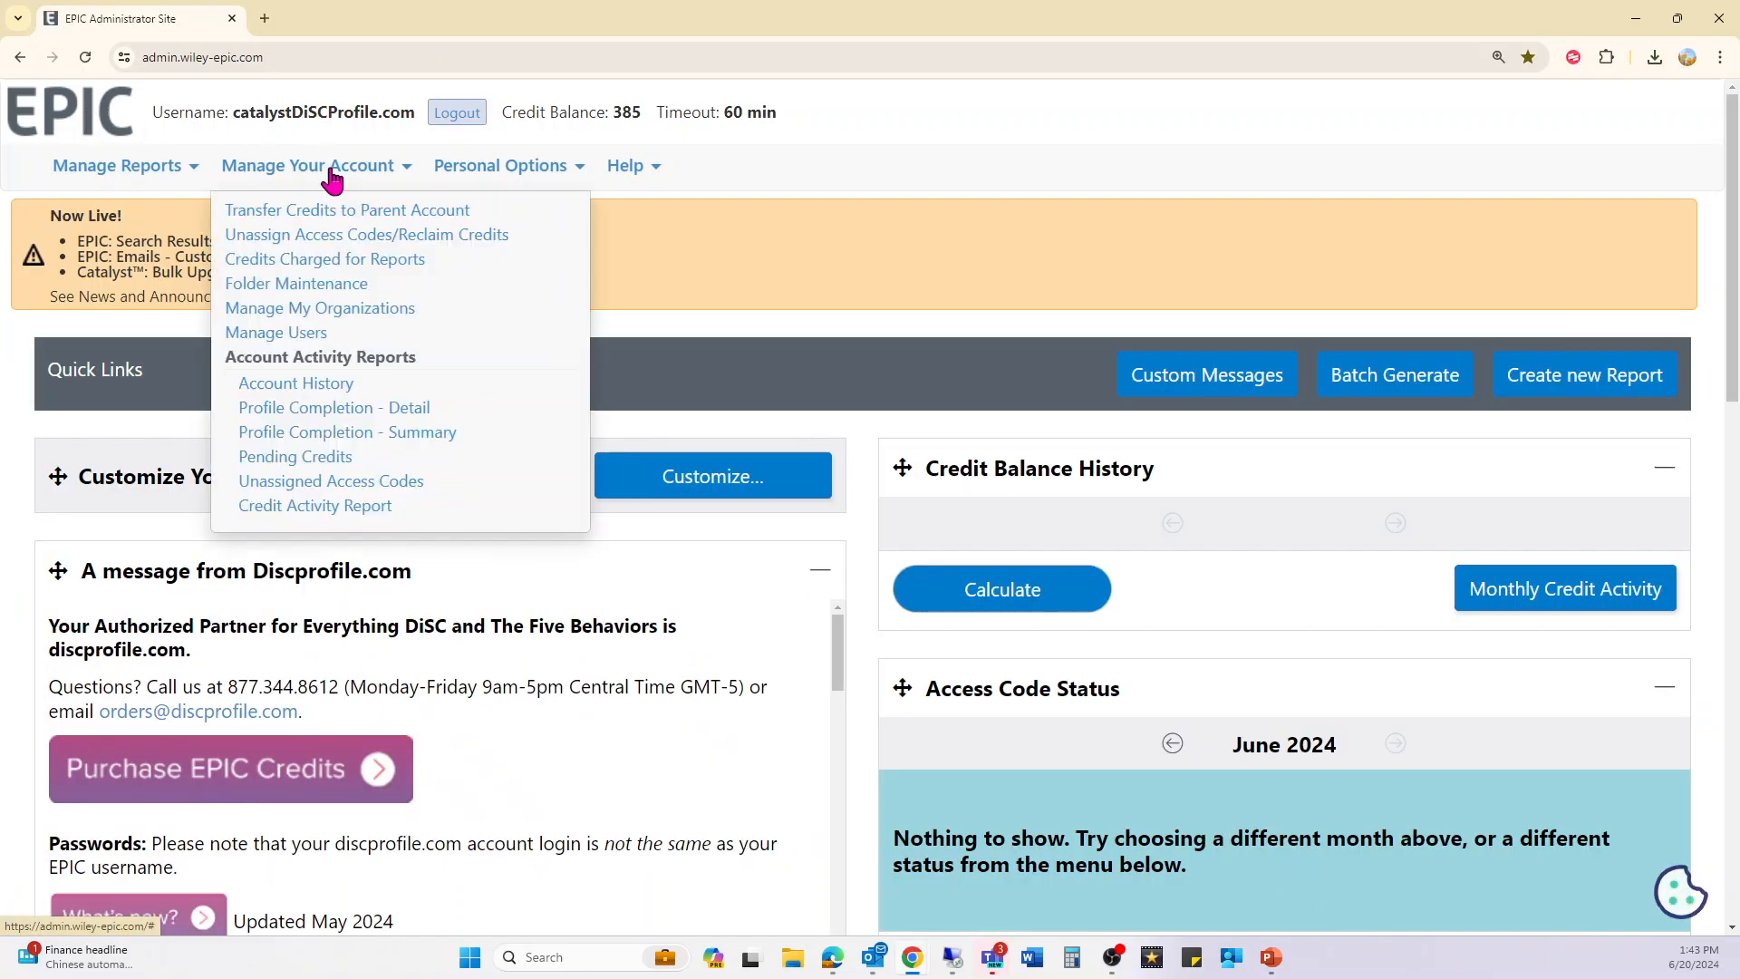
# - Load the Report Criteria page for the Profile Completion - Detail activity report
pyautogui.click(337, 410)
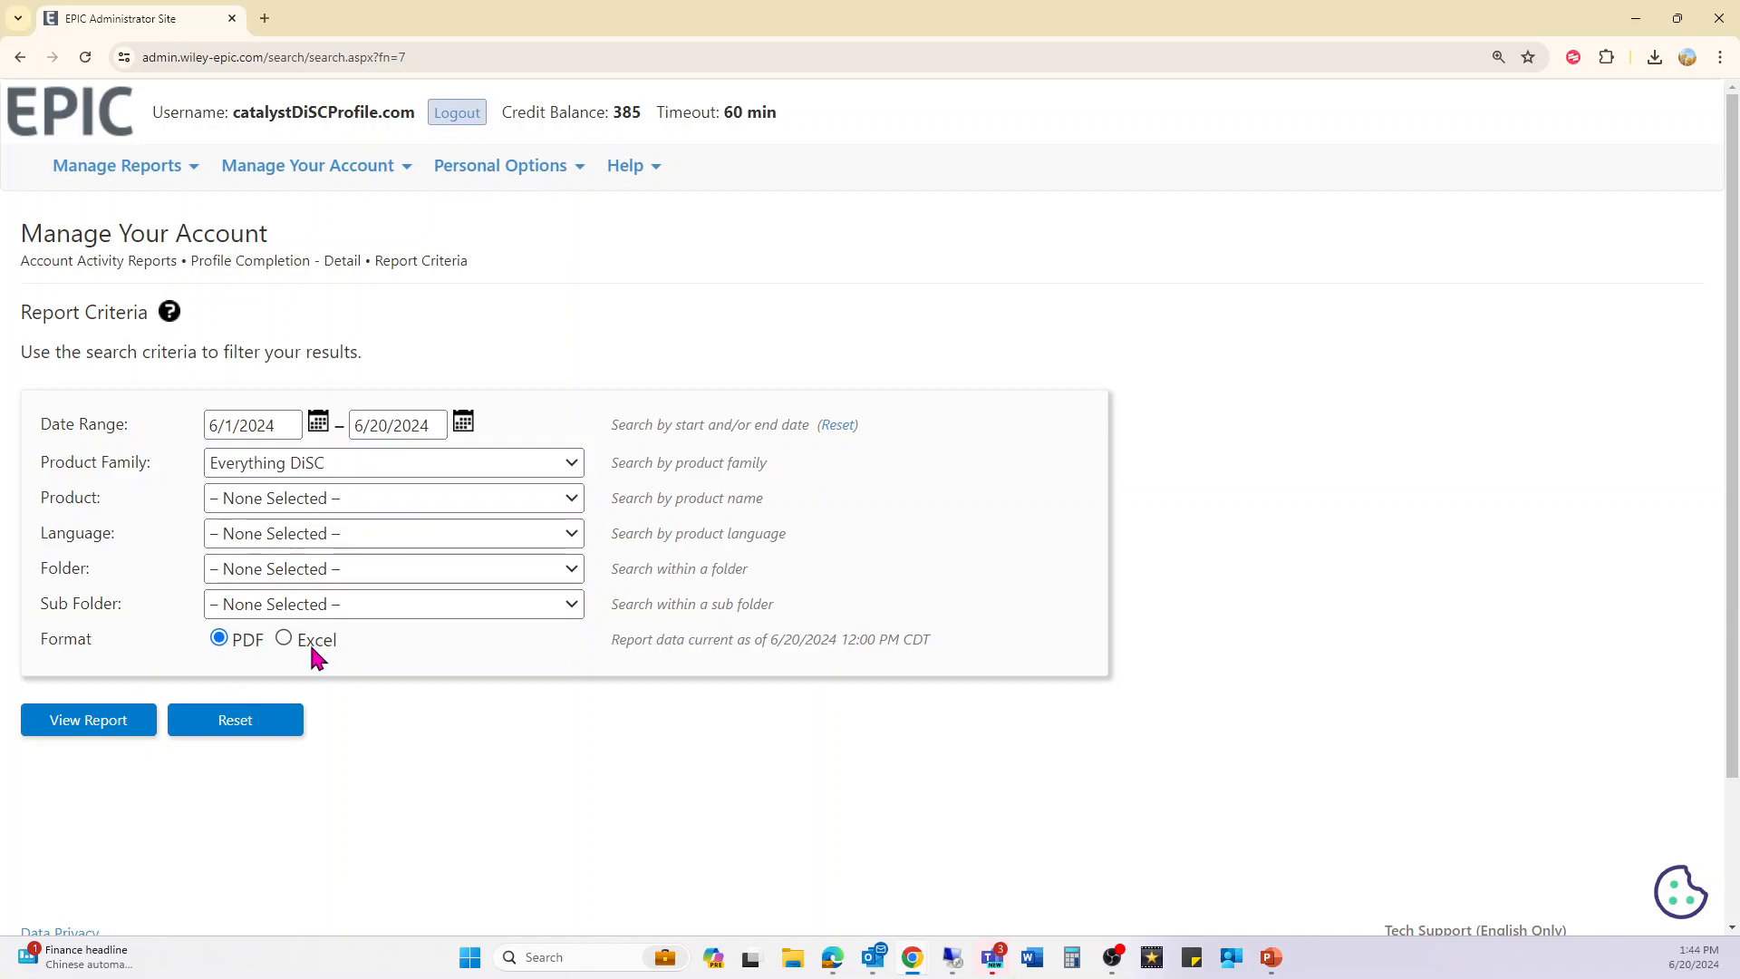
pyautogui.click(354, 168)
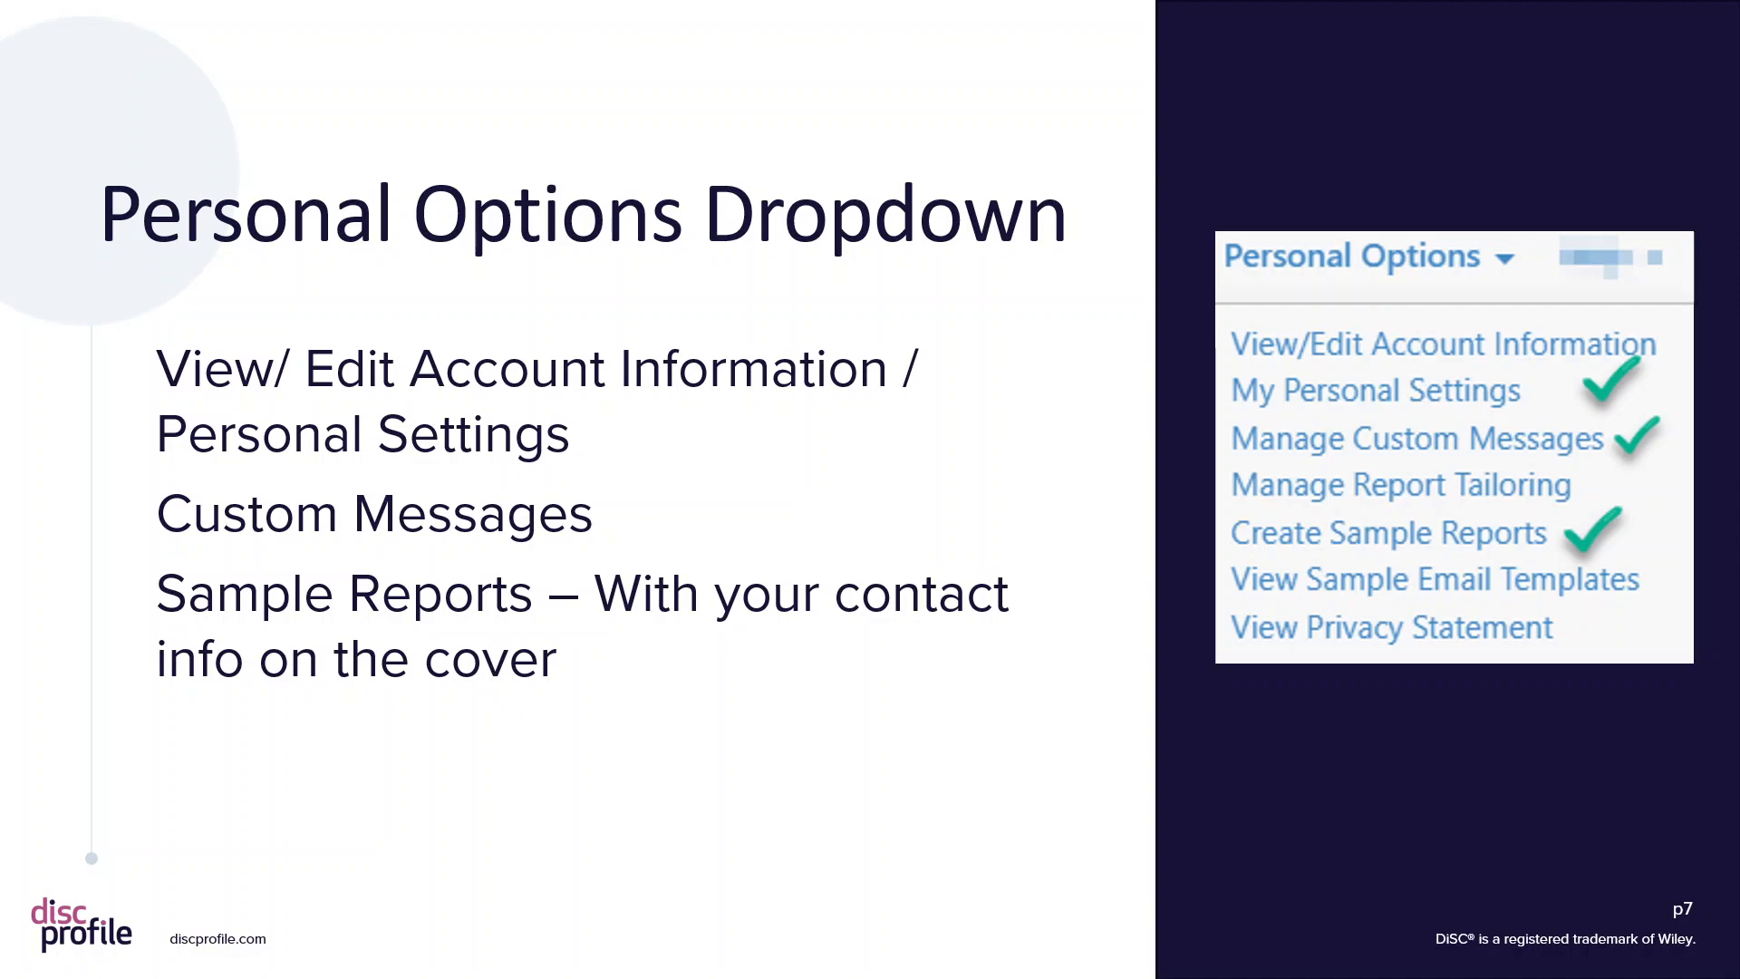
# - Return from the slide to the site's Personal Options account choices
pyautogui.click(543, 167)
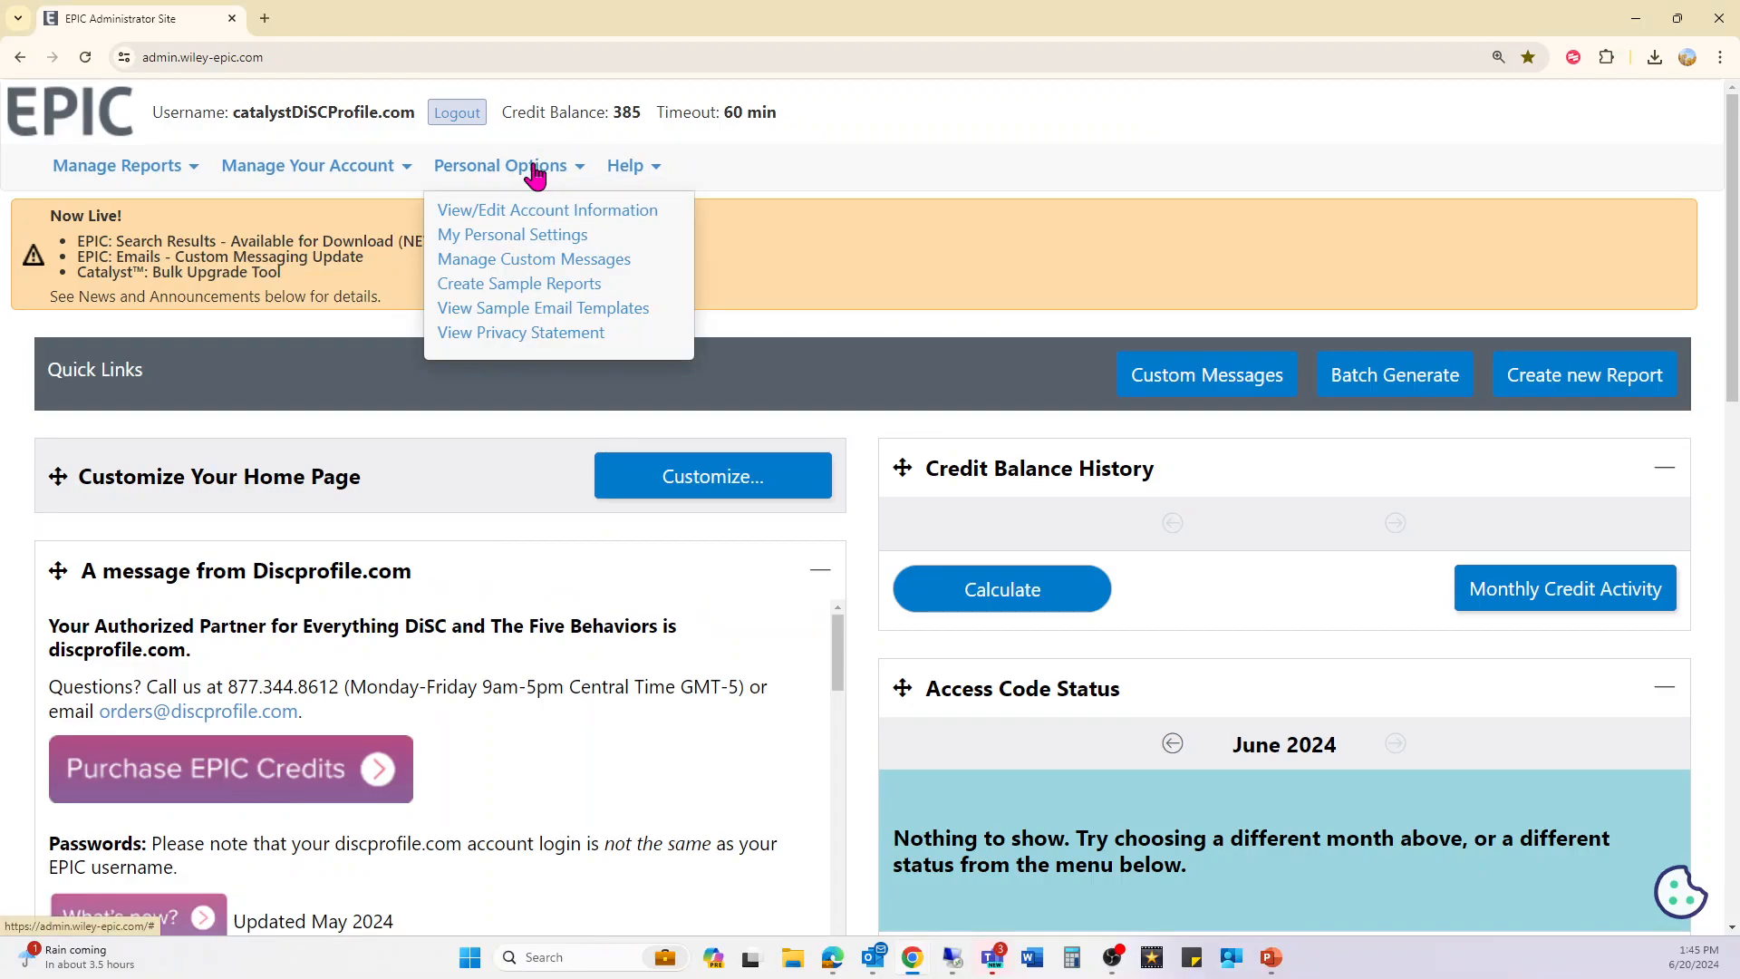
# - Open View/Edit Account Information and select the report cover contact email
pyautogui.click(532, 214)
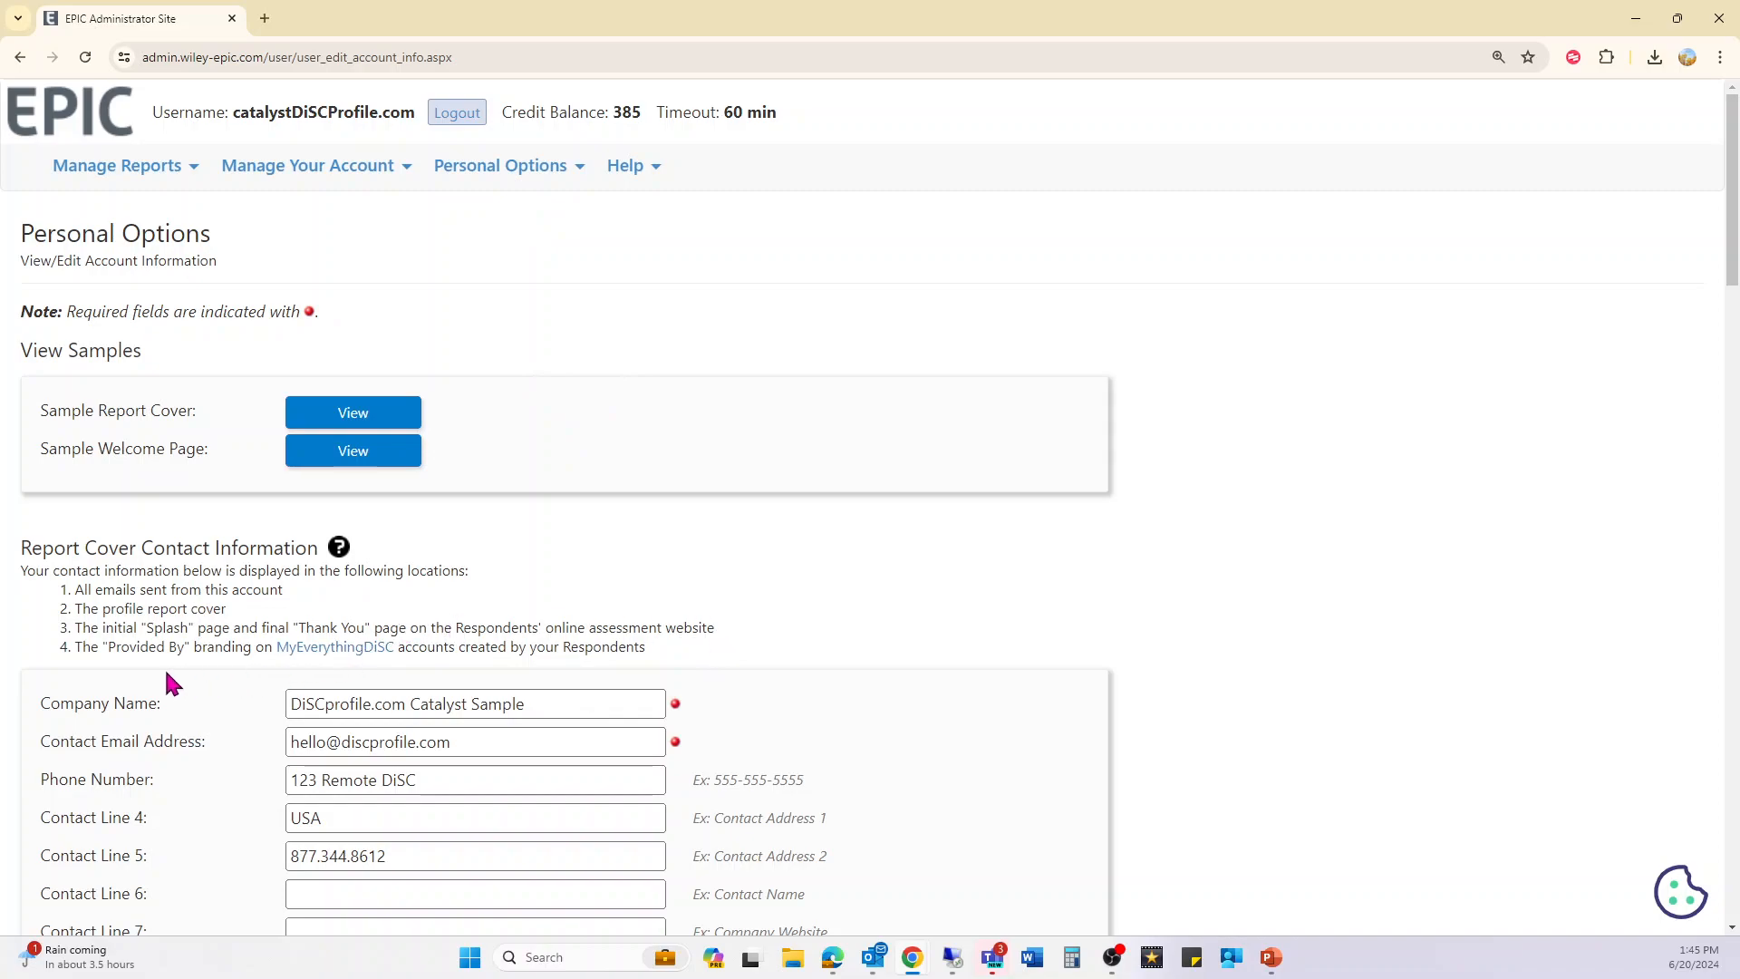
pyautogui.moveTo(476, 741); pyautogui.dragTo(290, 740)
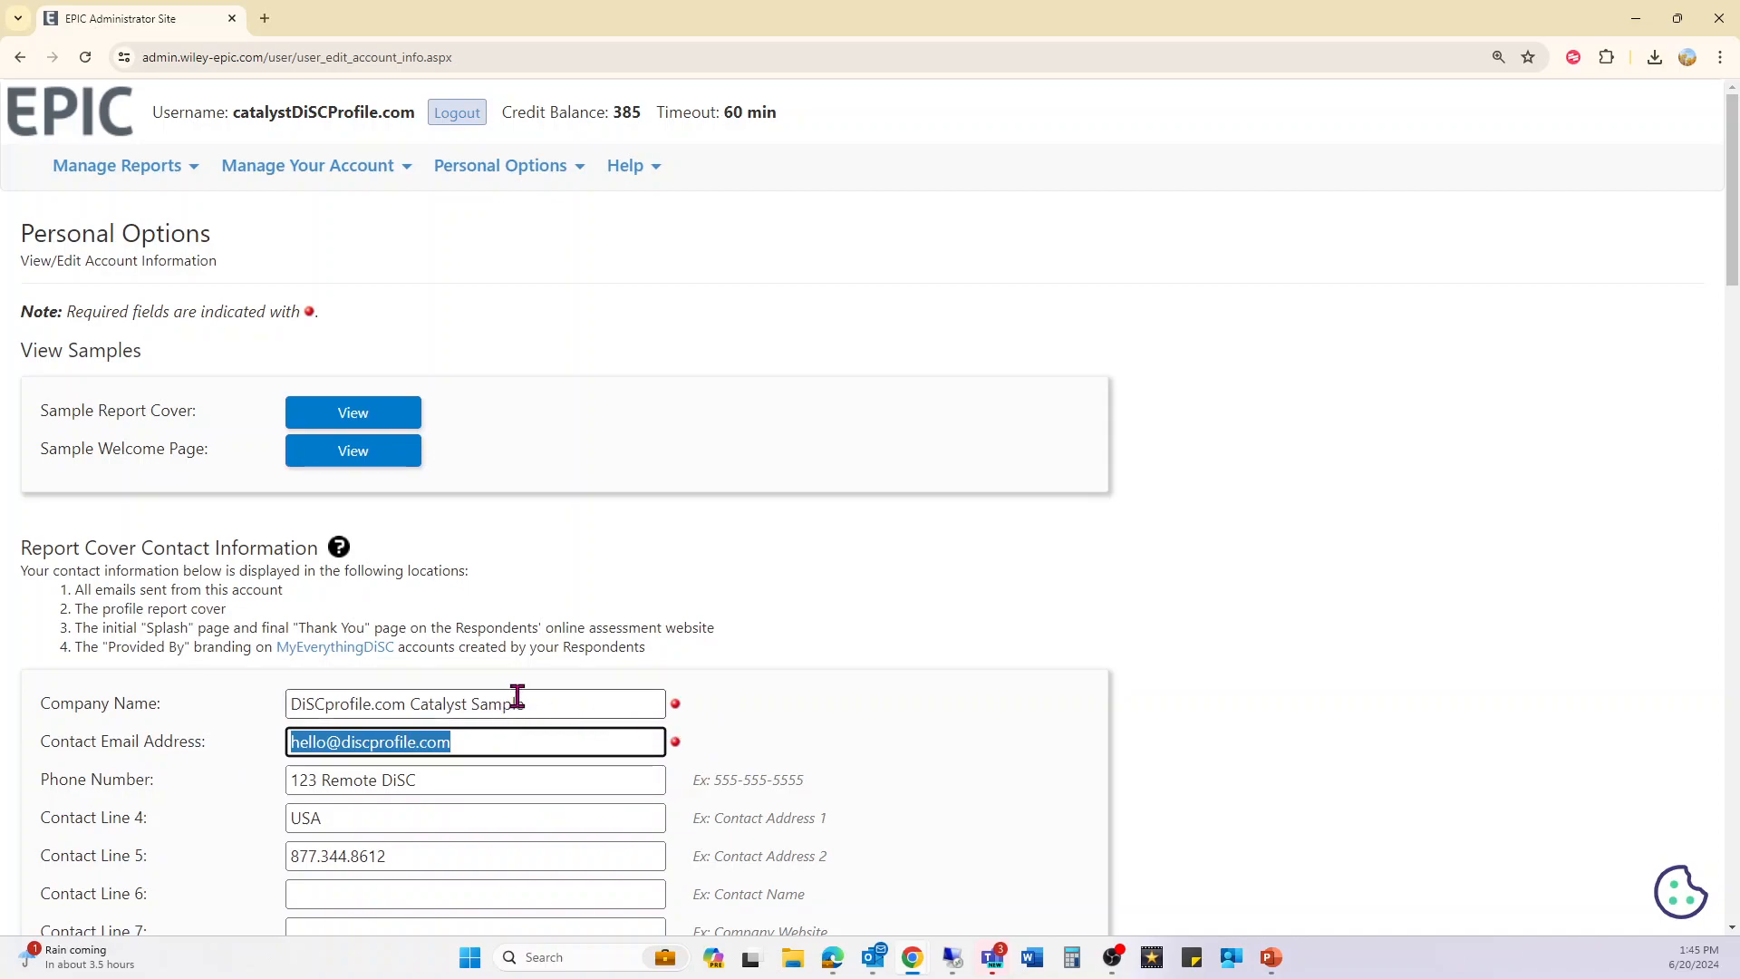
pyautogui.scroll(-3, 515, 694)
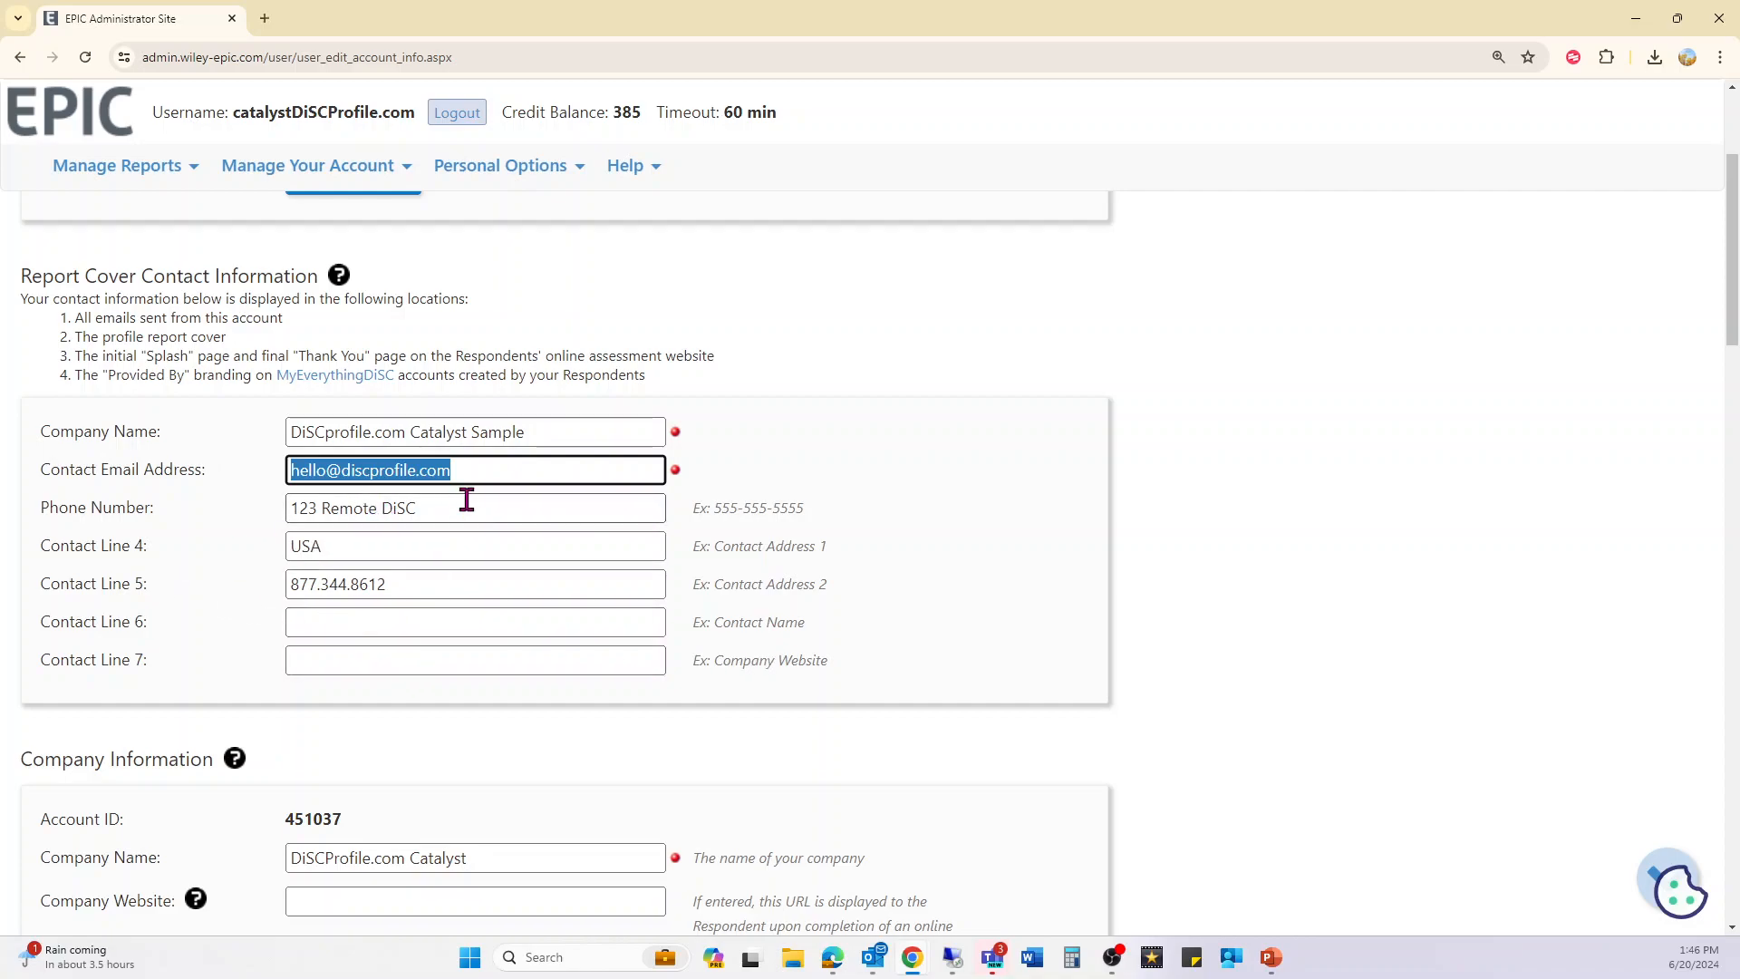
pyautogui.click(522, 470)
pyautogui.click(549, 429)
pyautogui.click(530, 475)
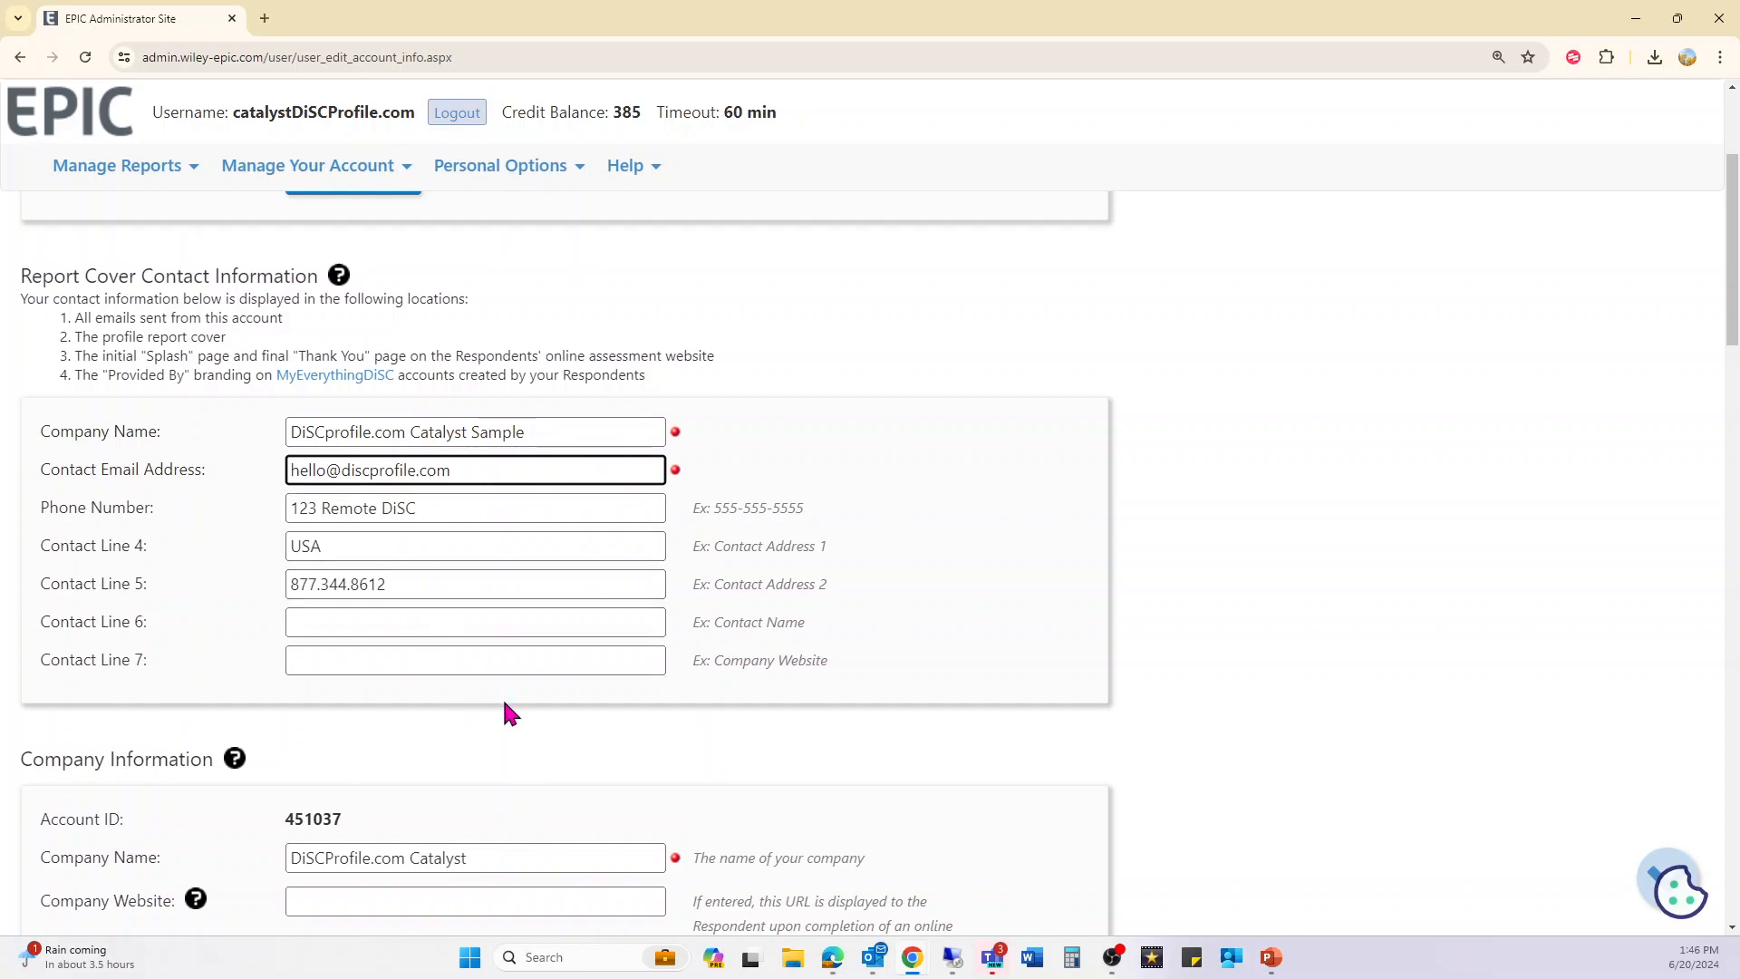
# - Scroll to Company Information and select the Account ID number
pyautogui.scroll(-1, 505, 696)
pyautogui.scroll(-1, 508, 703)
pyautogui.moveTo(50, 547); pyautogui.dragTo(376, 556)
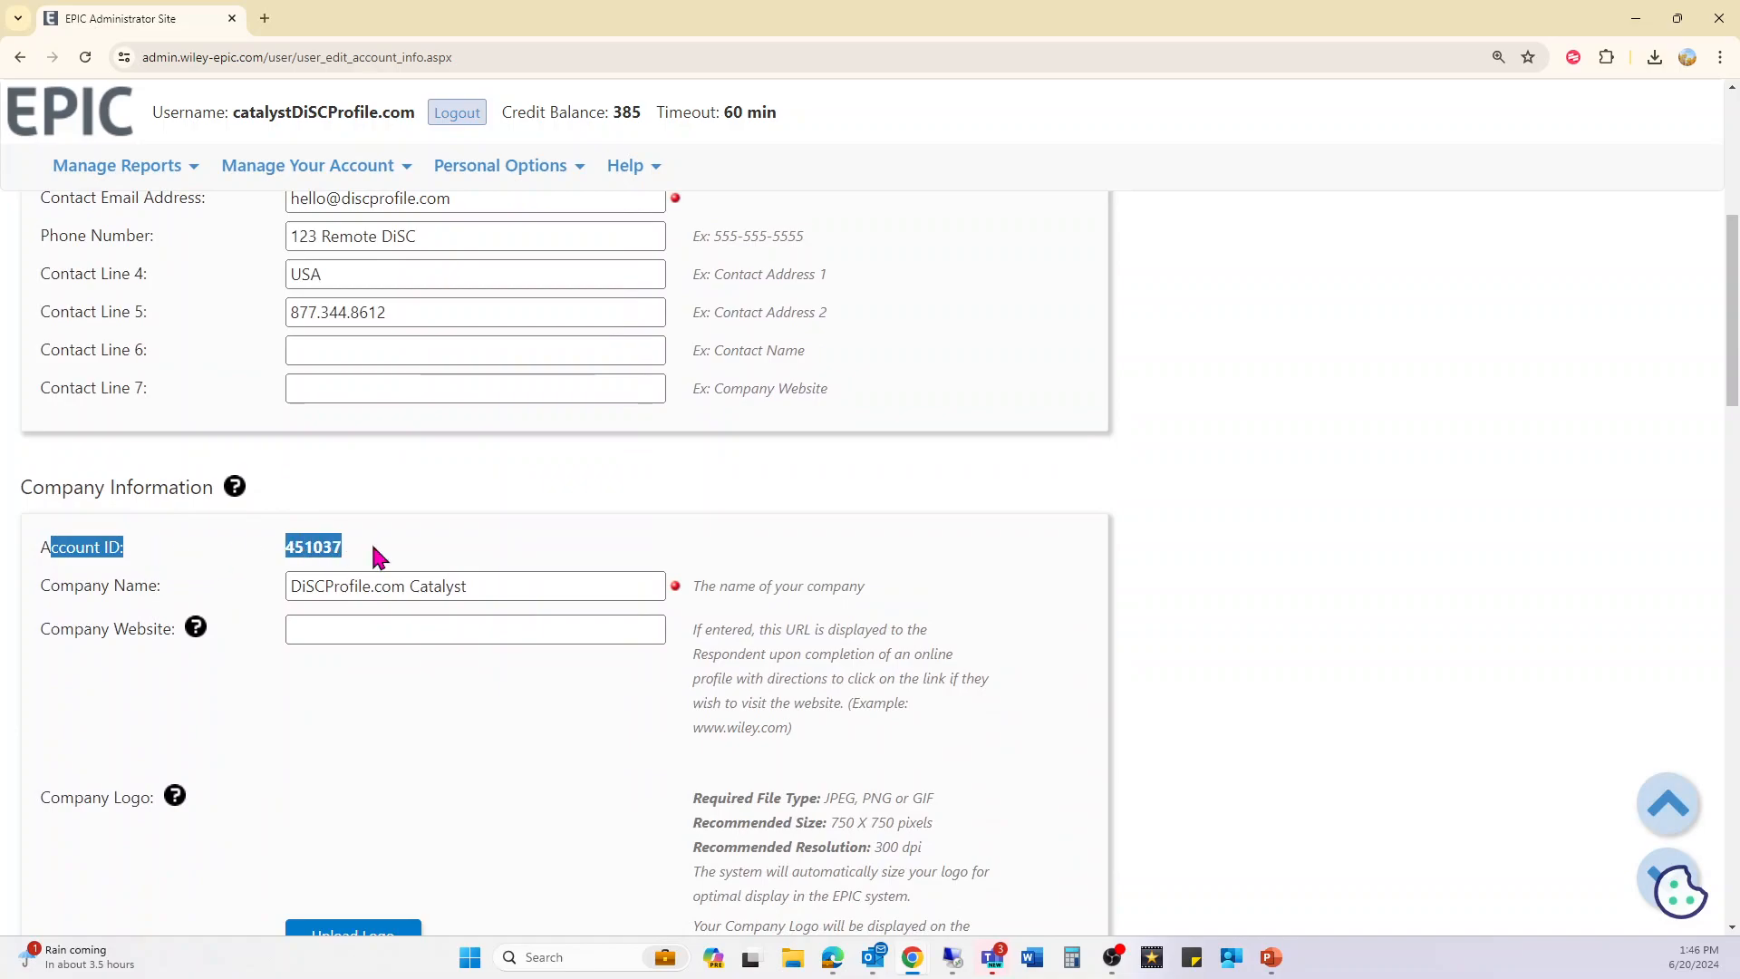
pyautogui.click(379, 556)
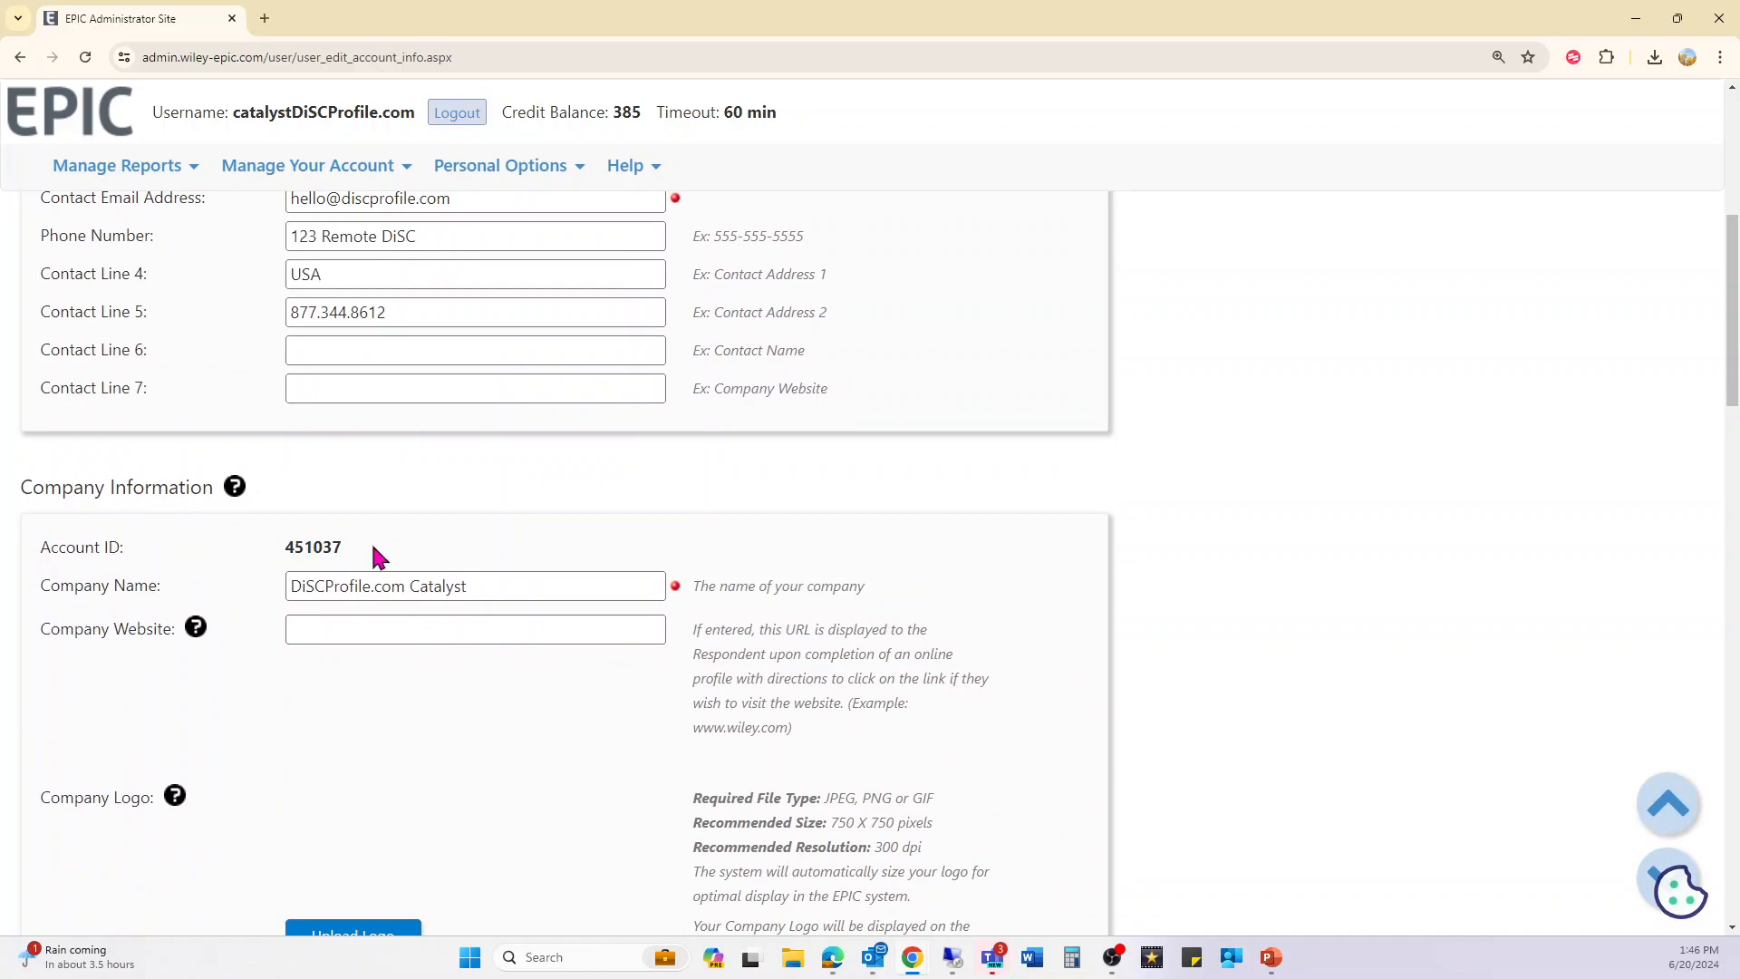
pyautogui.doubleClick(319, 549)
pyautogui.click(360, 541)
pyautogui.moveTo(526, 173)
pyautogui.scroll(-1, 167, 524)
pyautogui.click(504, 498)
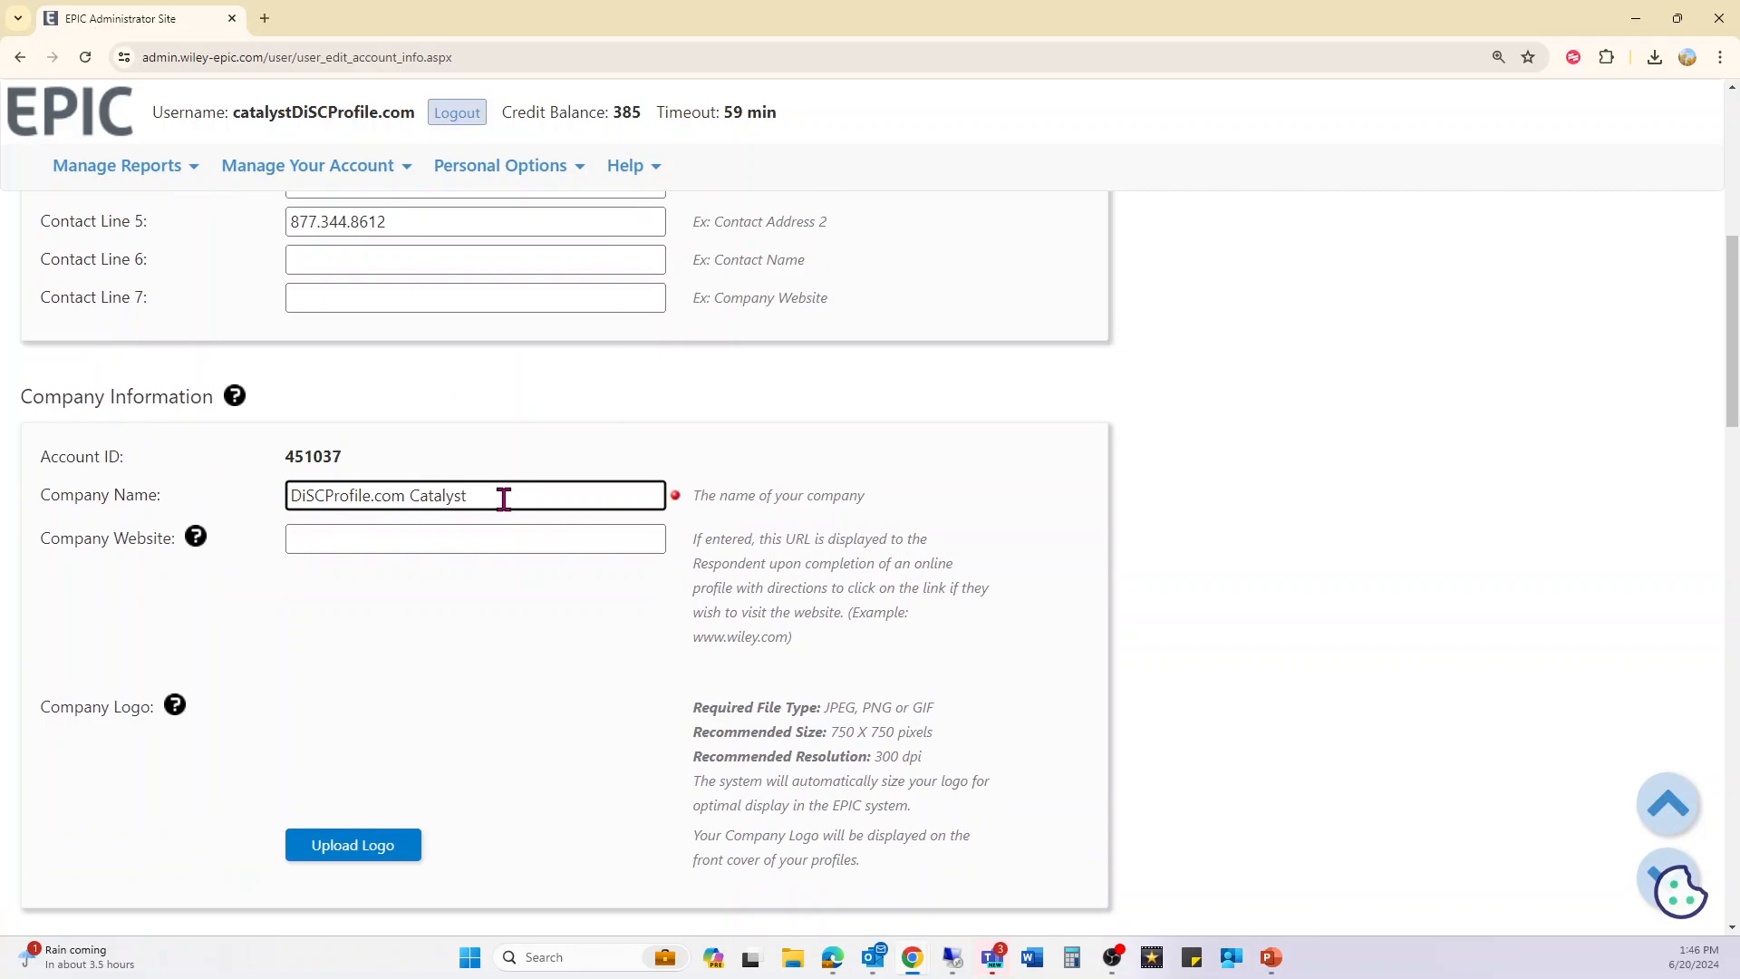
pyautogui.scroll(-3, 504, 498)
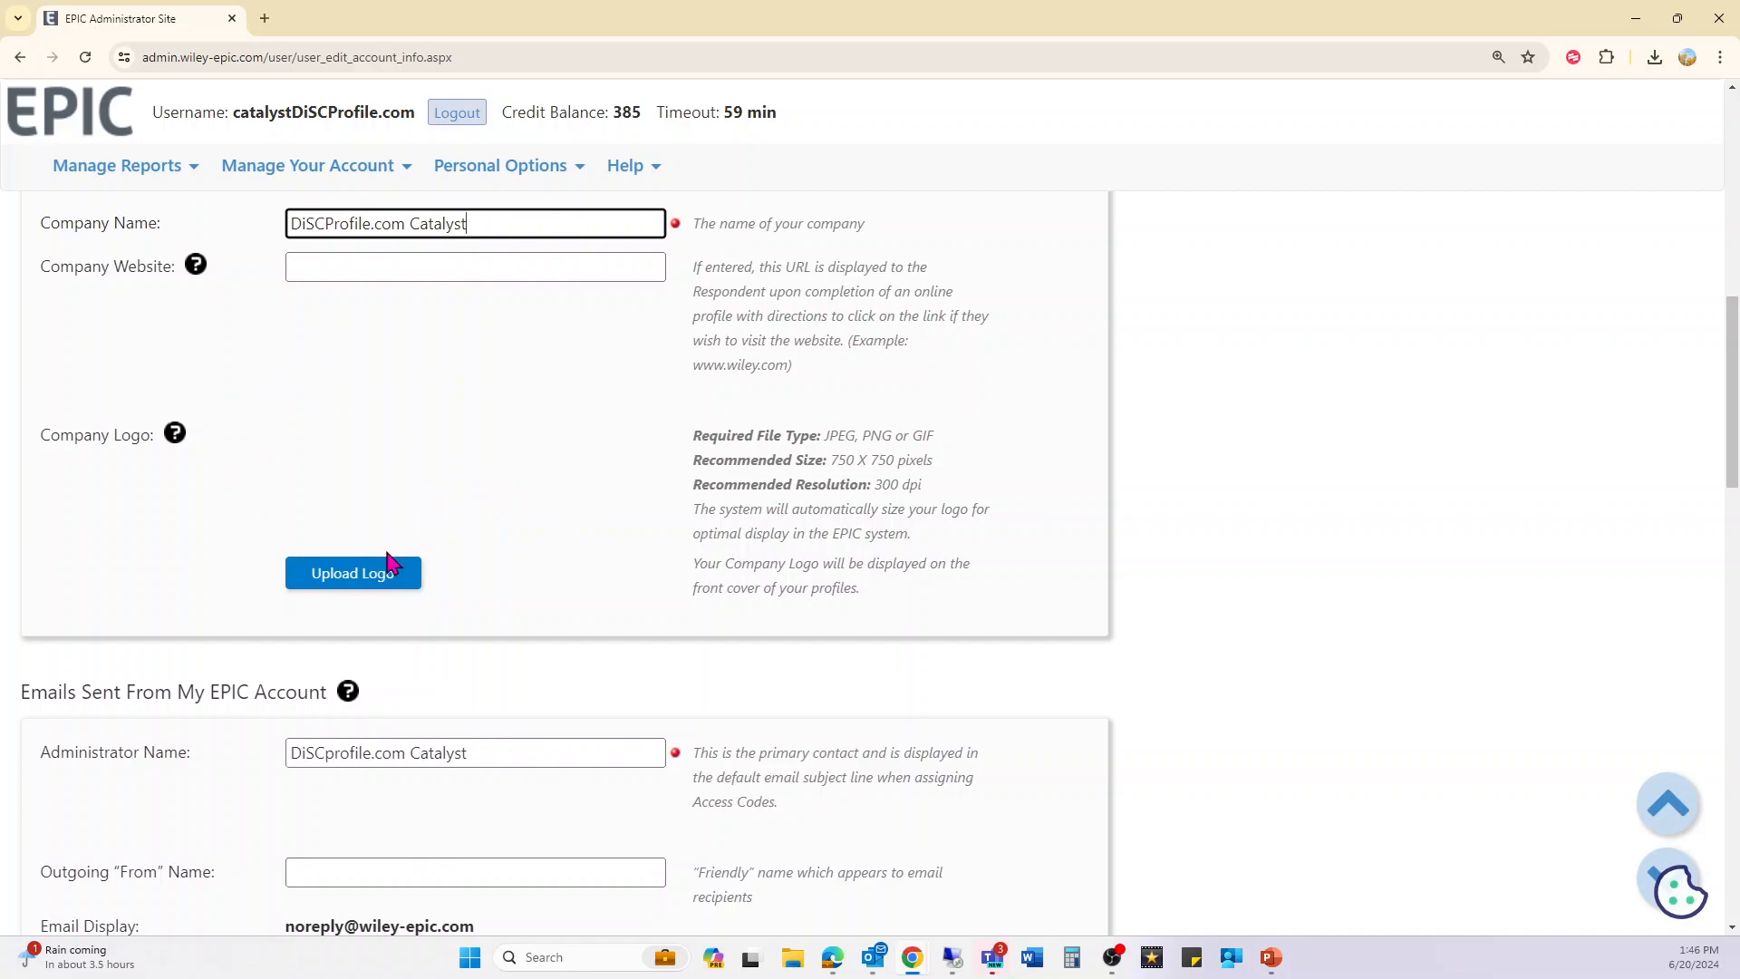
pyautogui.scroll(-2, 559, 601)
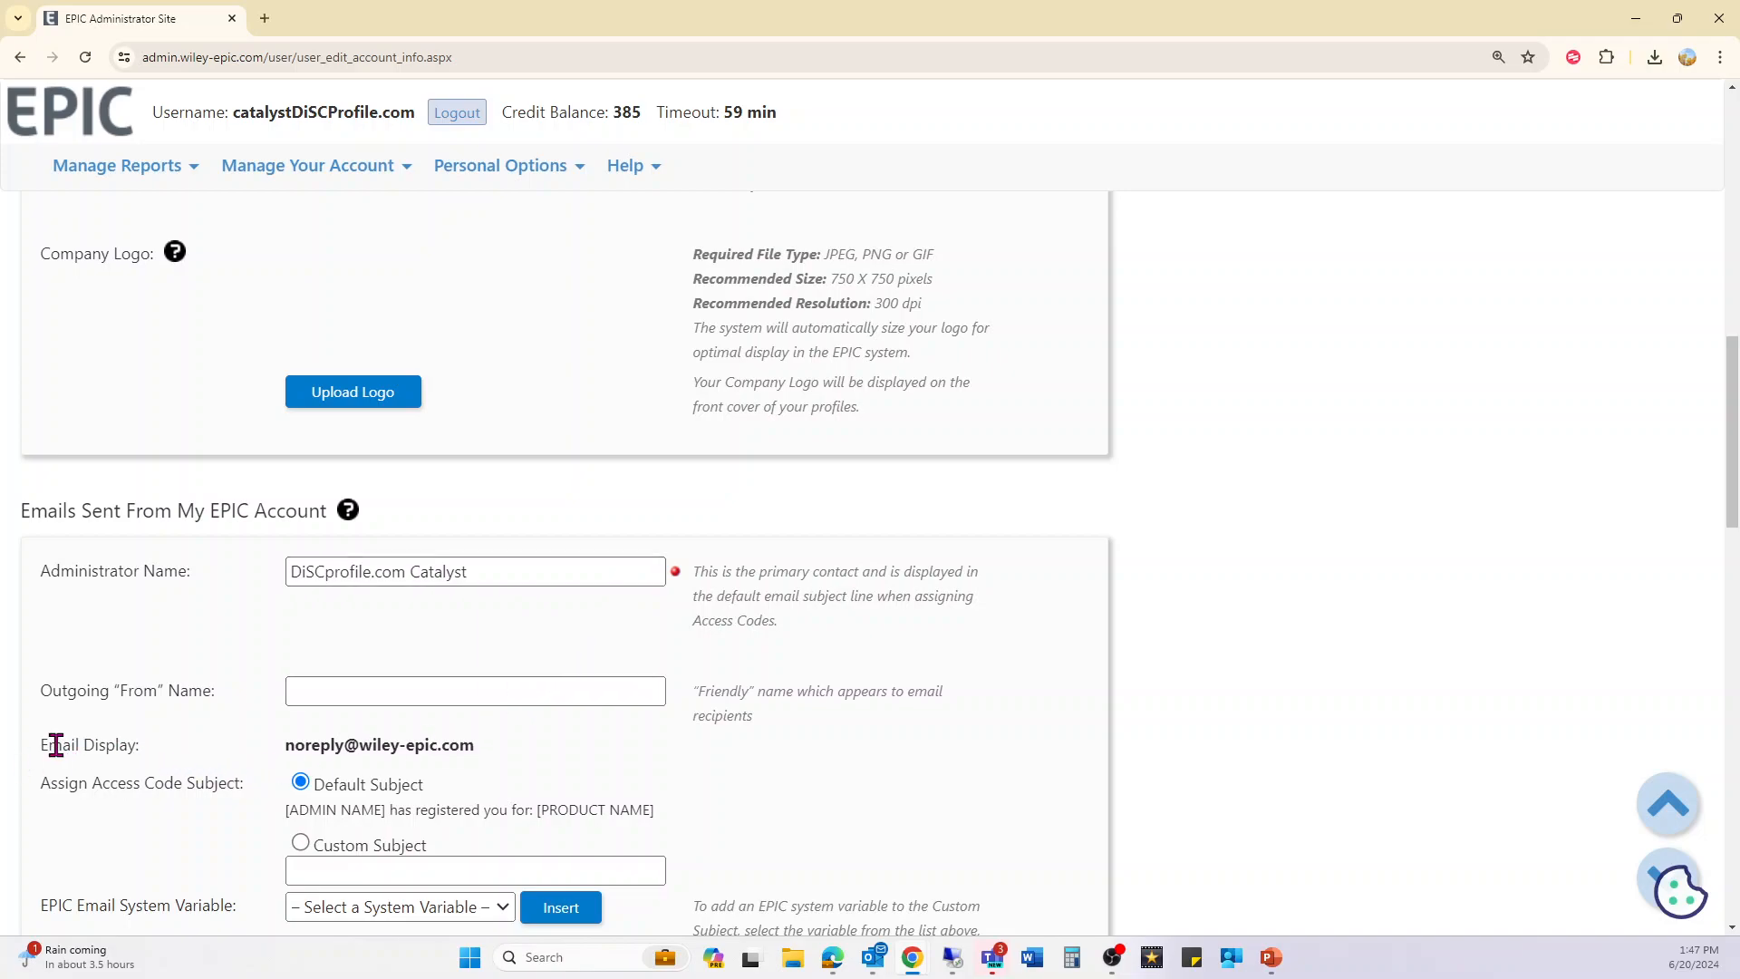
pyautogui.moveTo(42, 748); pyautogui.dragTo(457, 736)
pyautogui.click(503, 746)
pyautogui.scroll(-8, 501, 743)
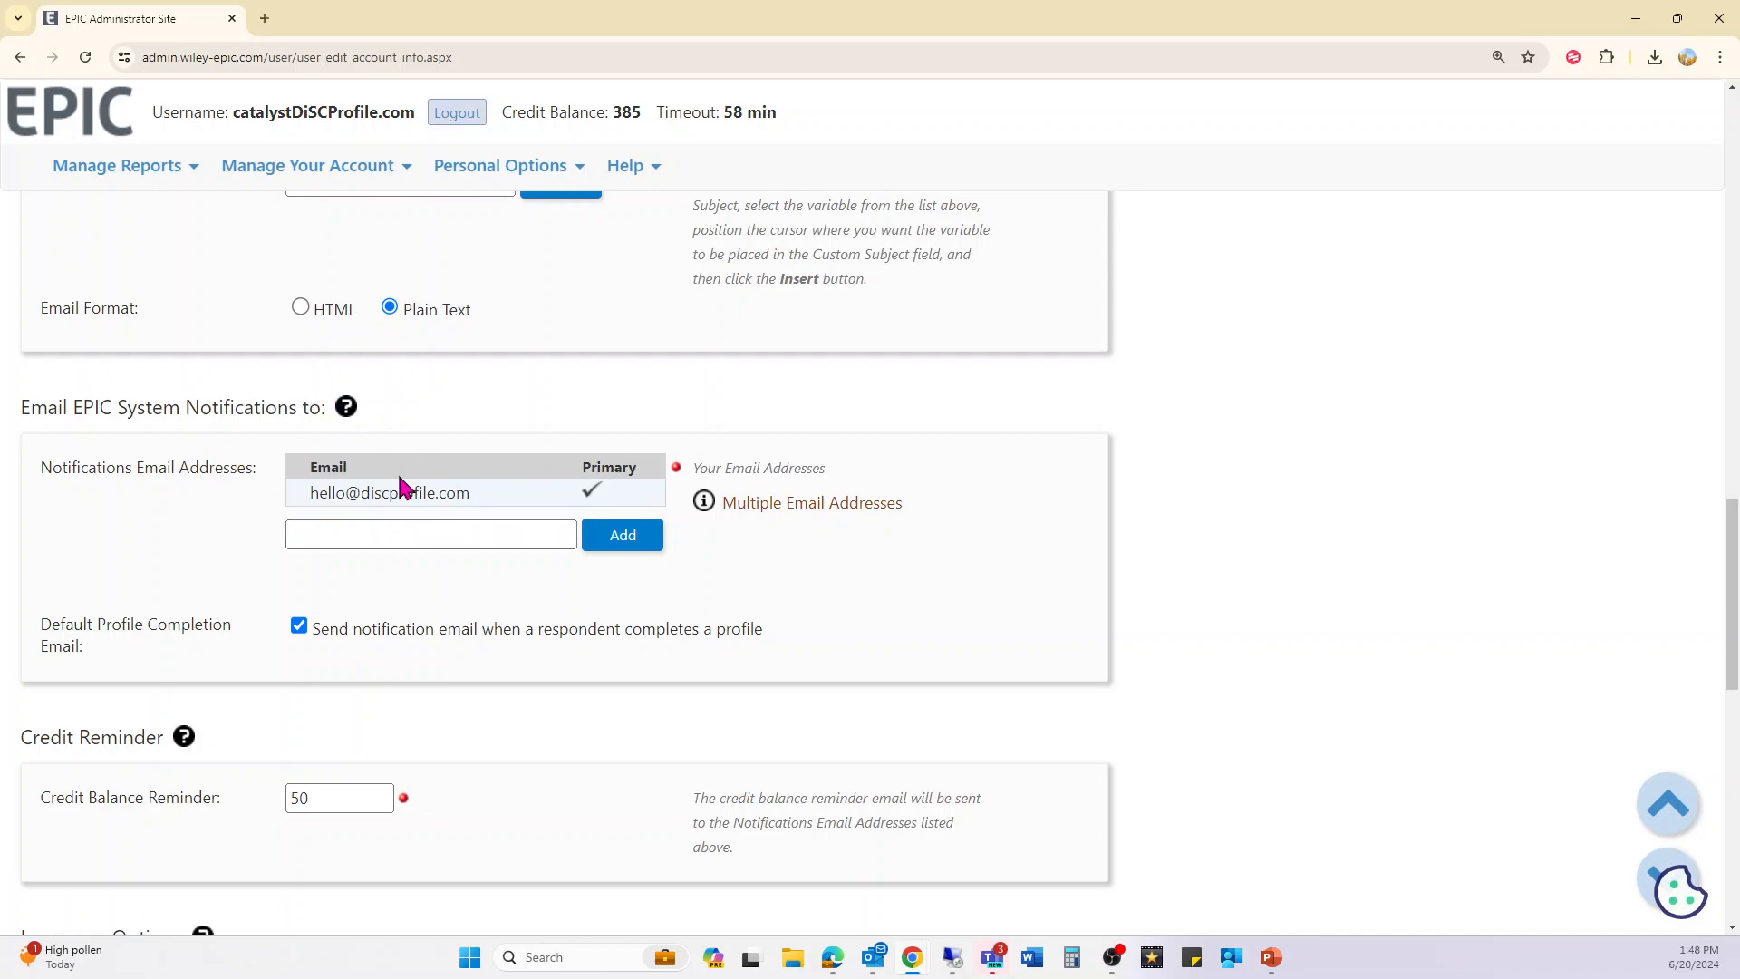
pyautogui.scroll(-3, 426, 571)
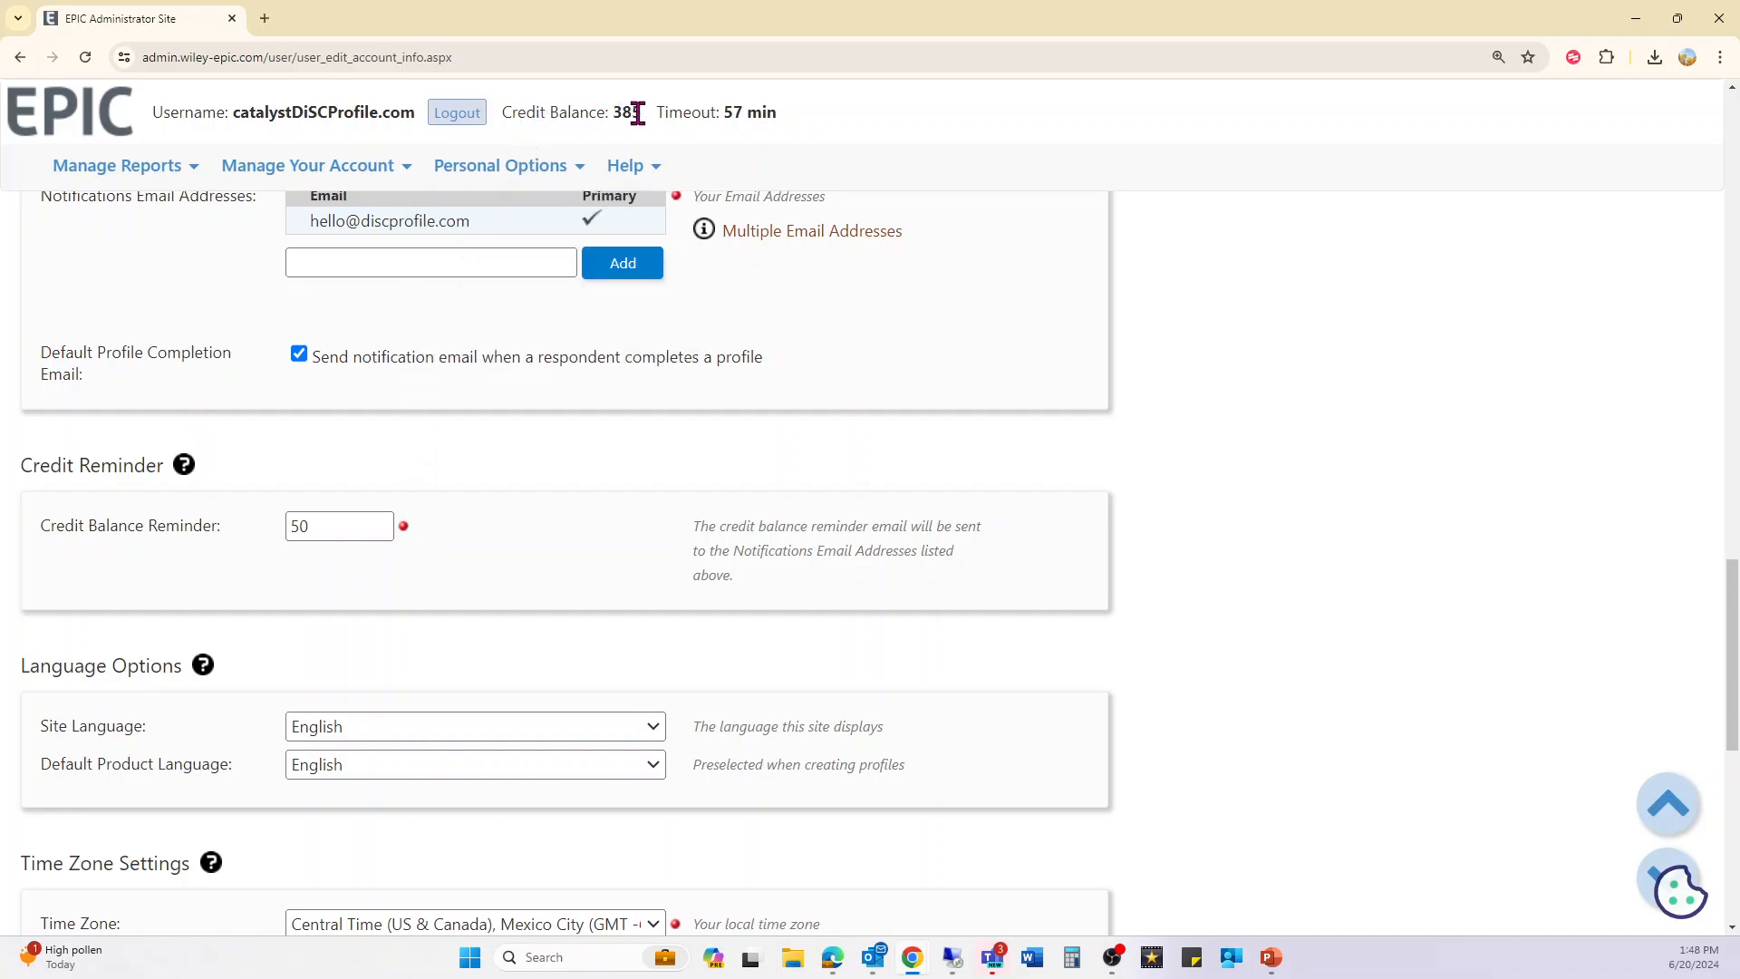
pyautogui.moveTo(638, 113); pyautogui.dragTo(505, 116)
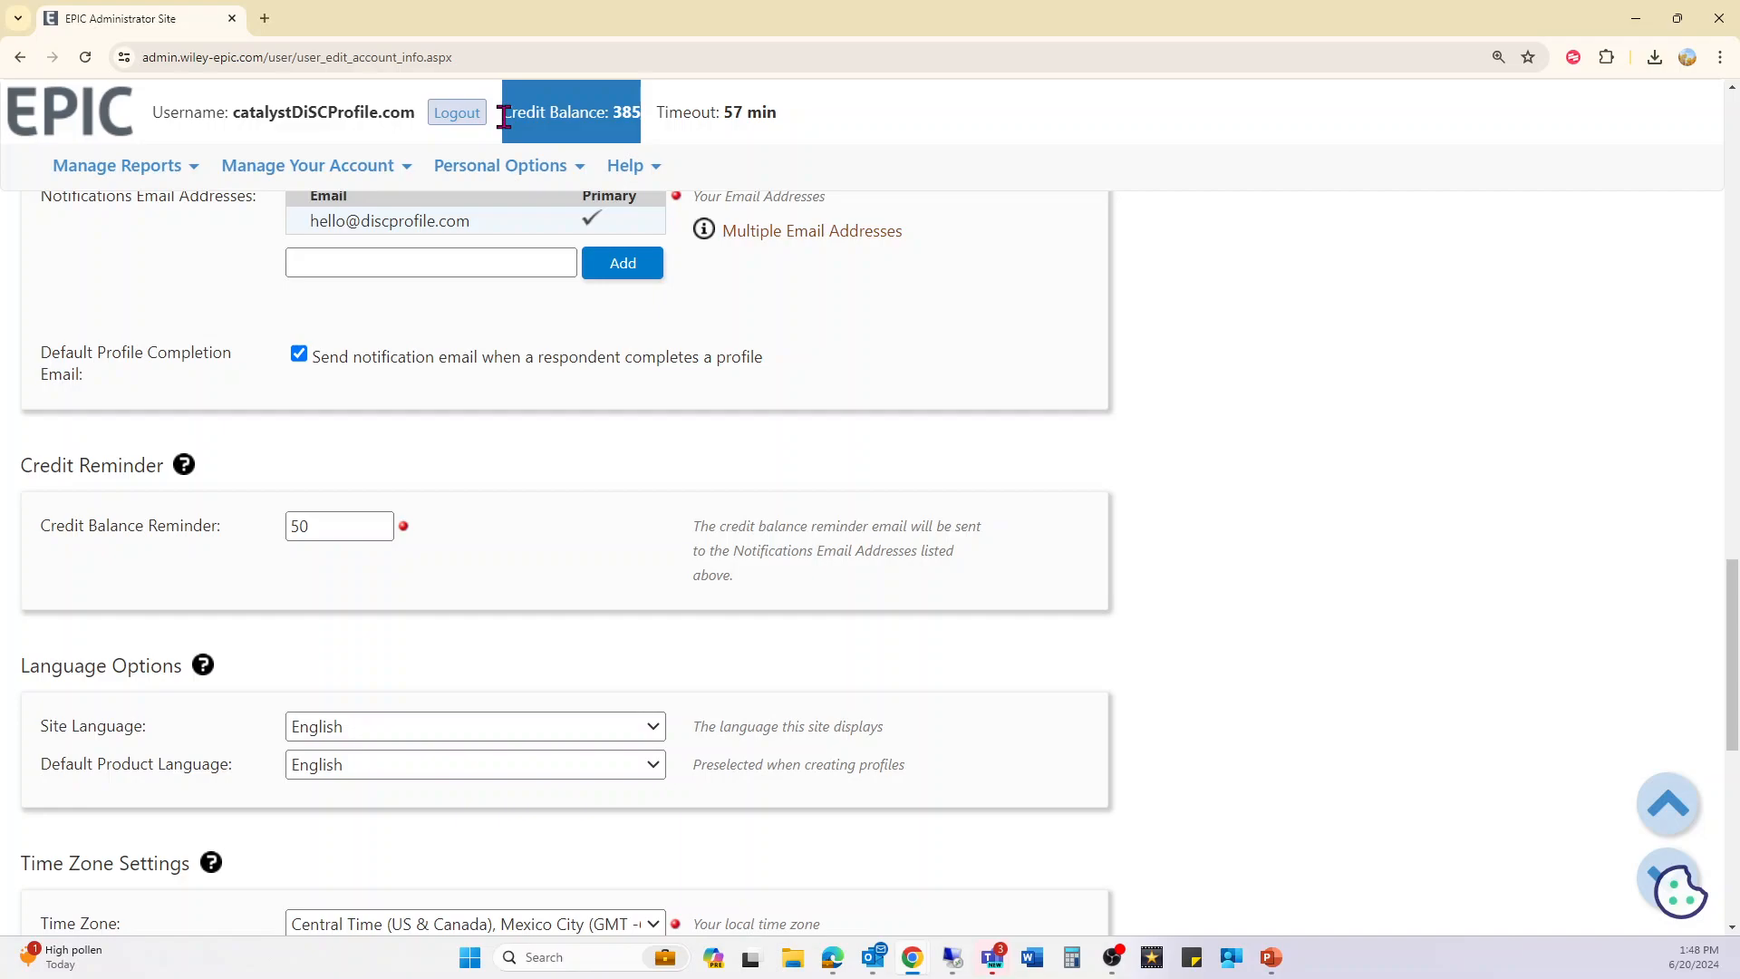
pyautogui.click(534, 524)
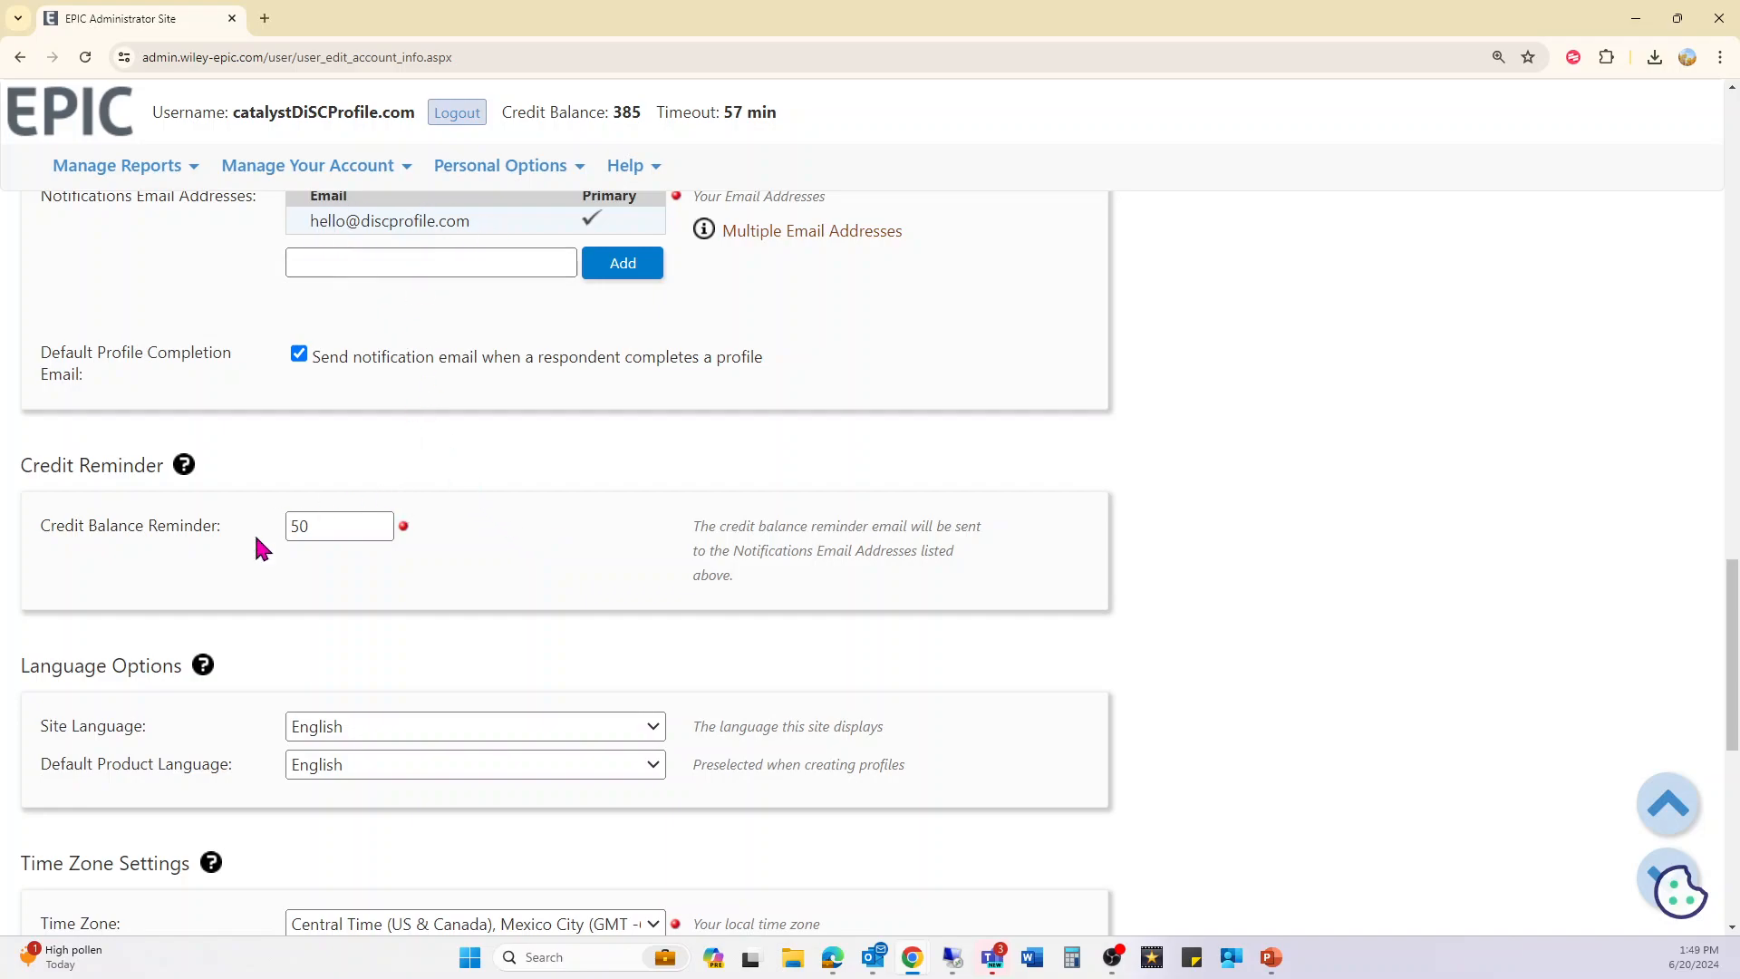
pyautogui.scroll(-5, 354, 564)
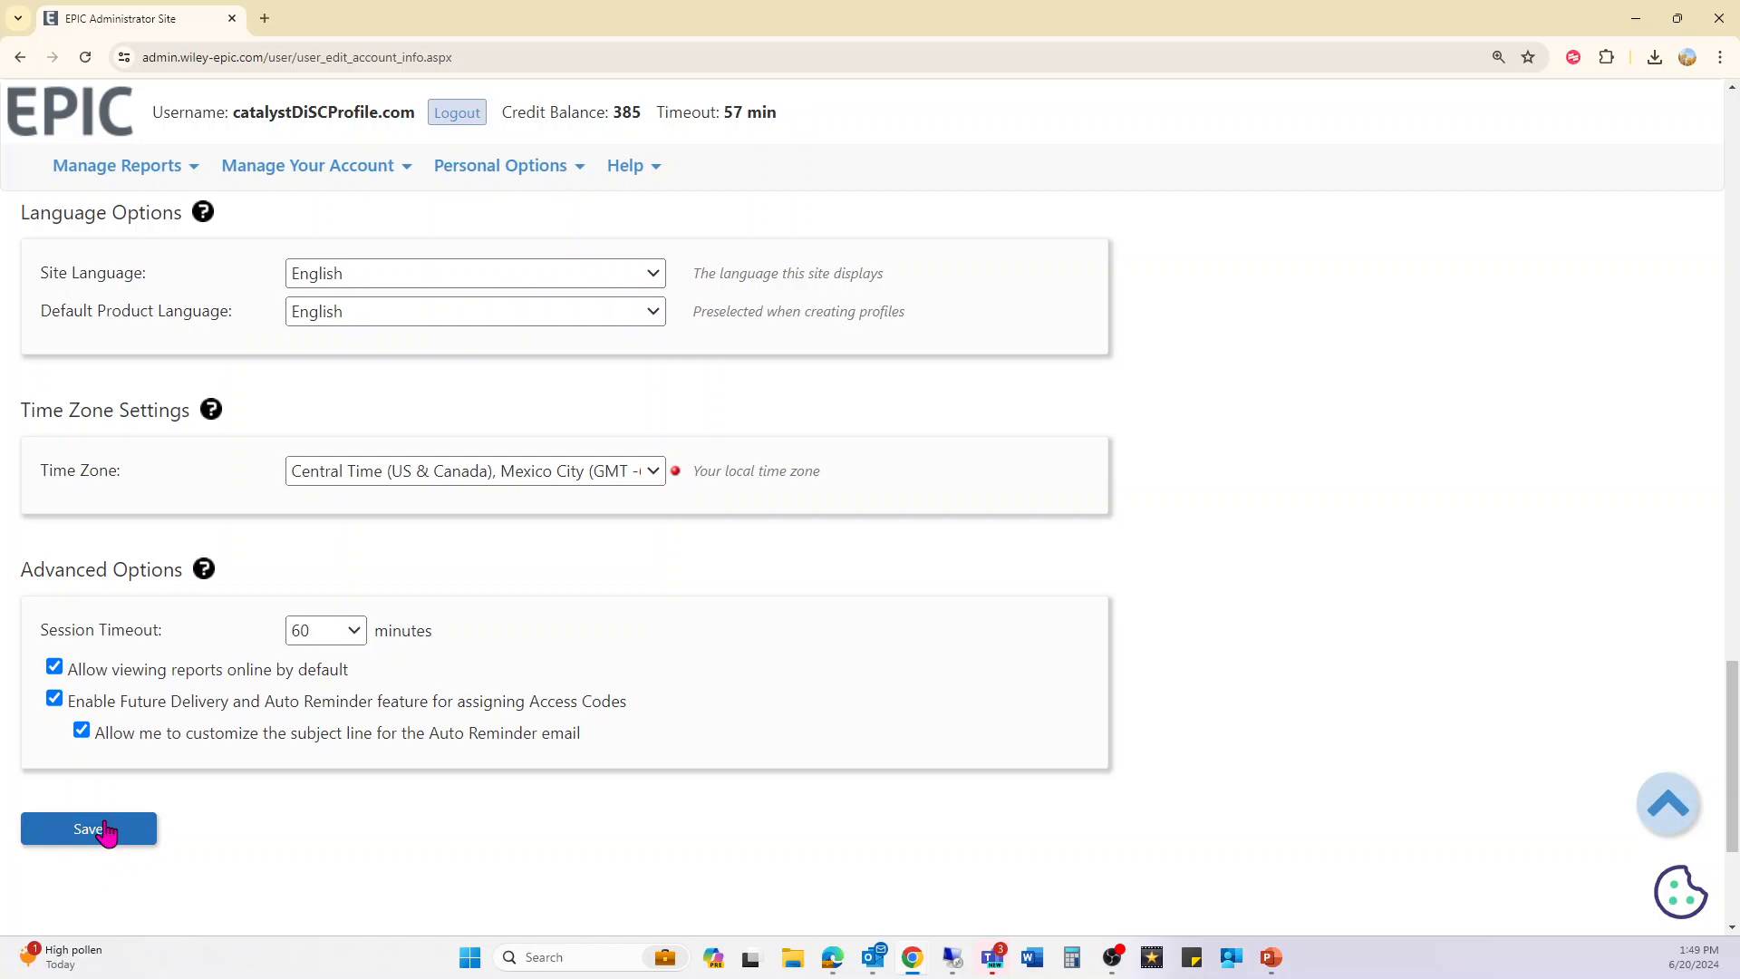
pyautogui.moveTo(509, 166)
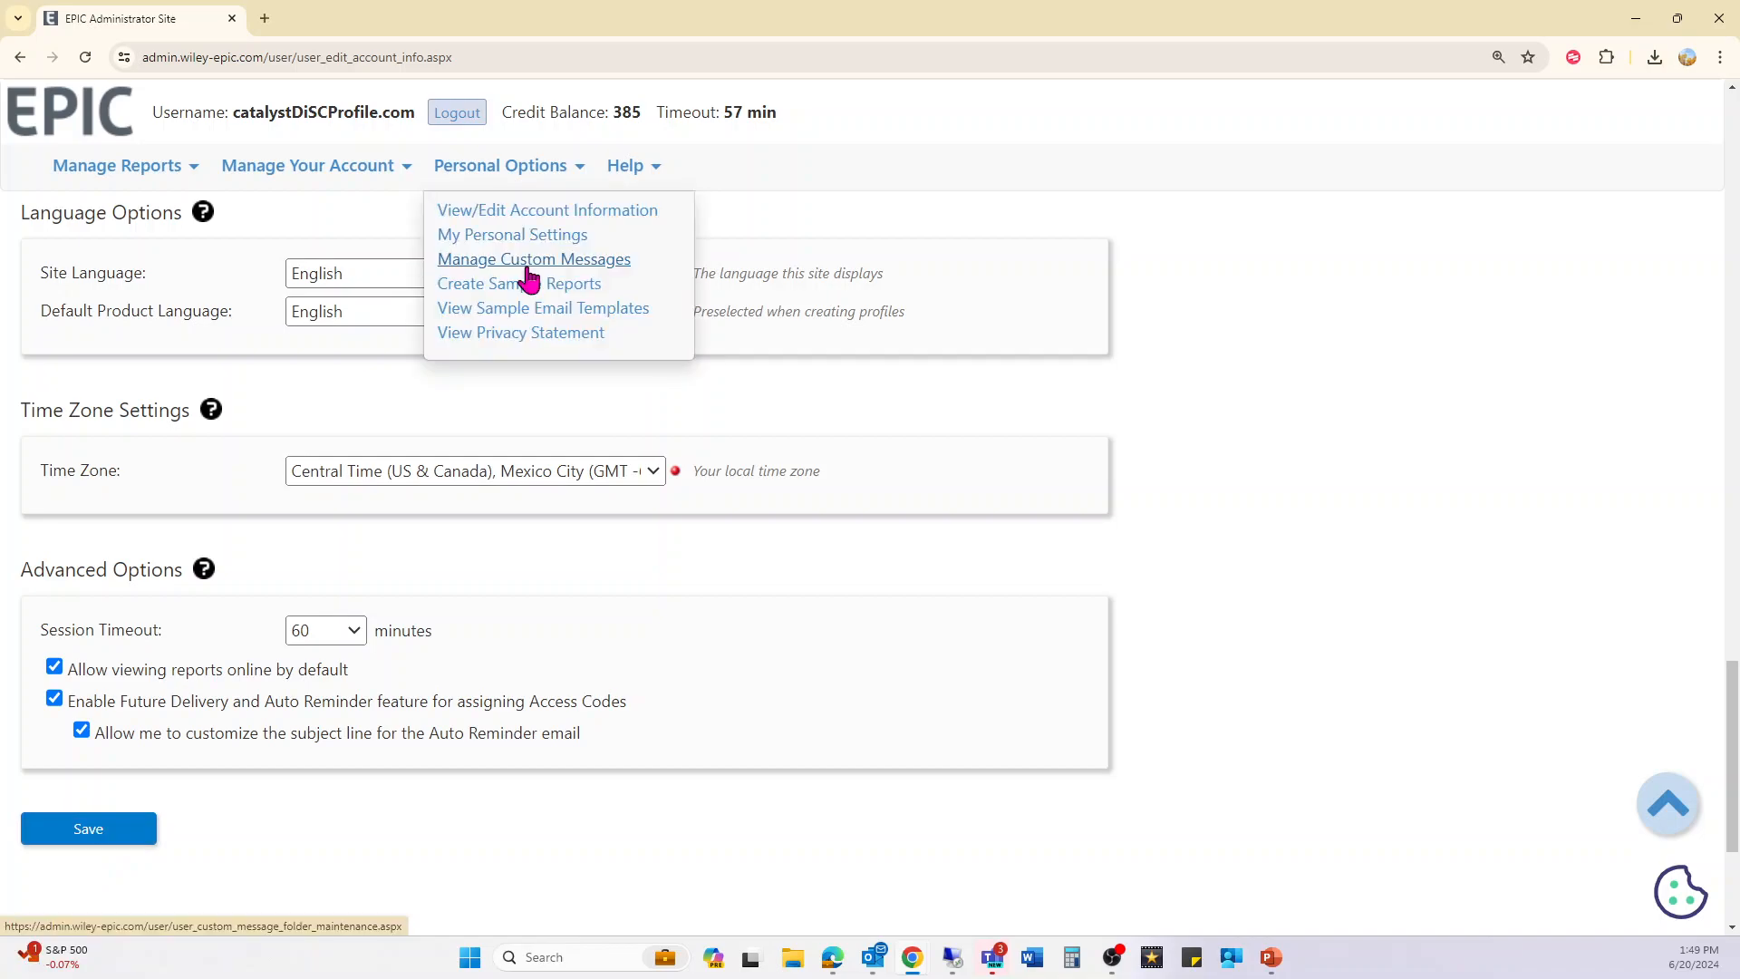
# - In Manage Custom Messages, dismiss the new folder window and start a new message
pyautogui.click(531, 269)
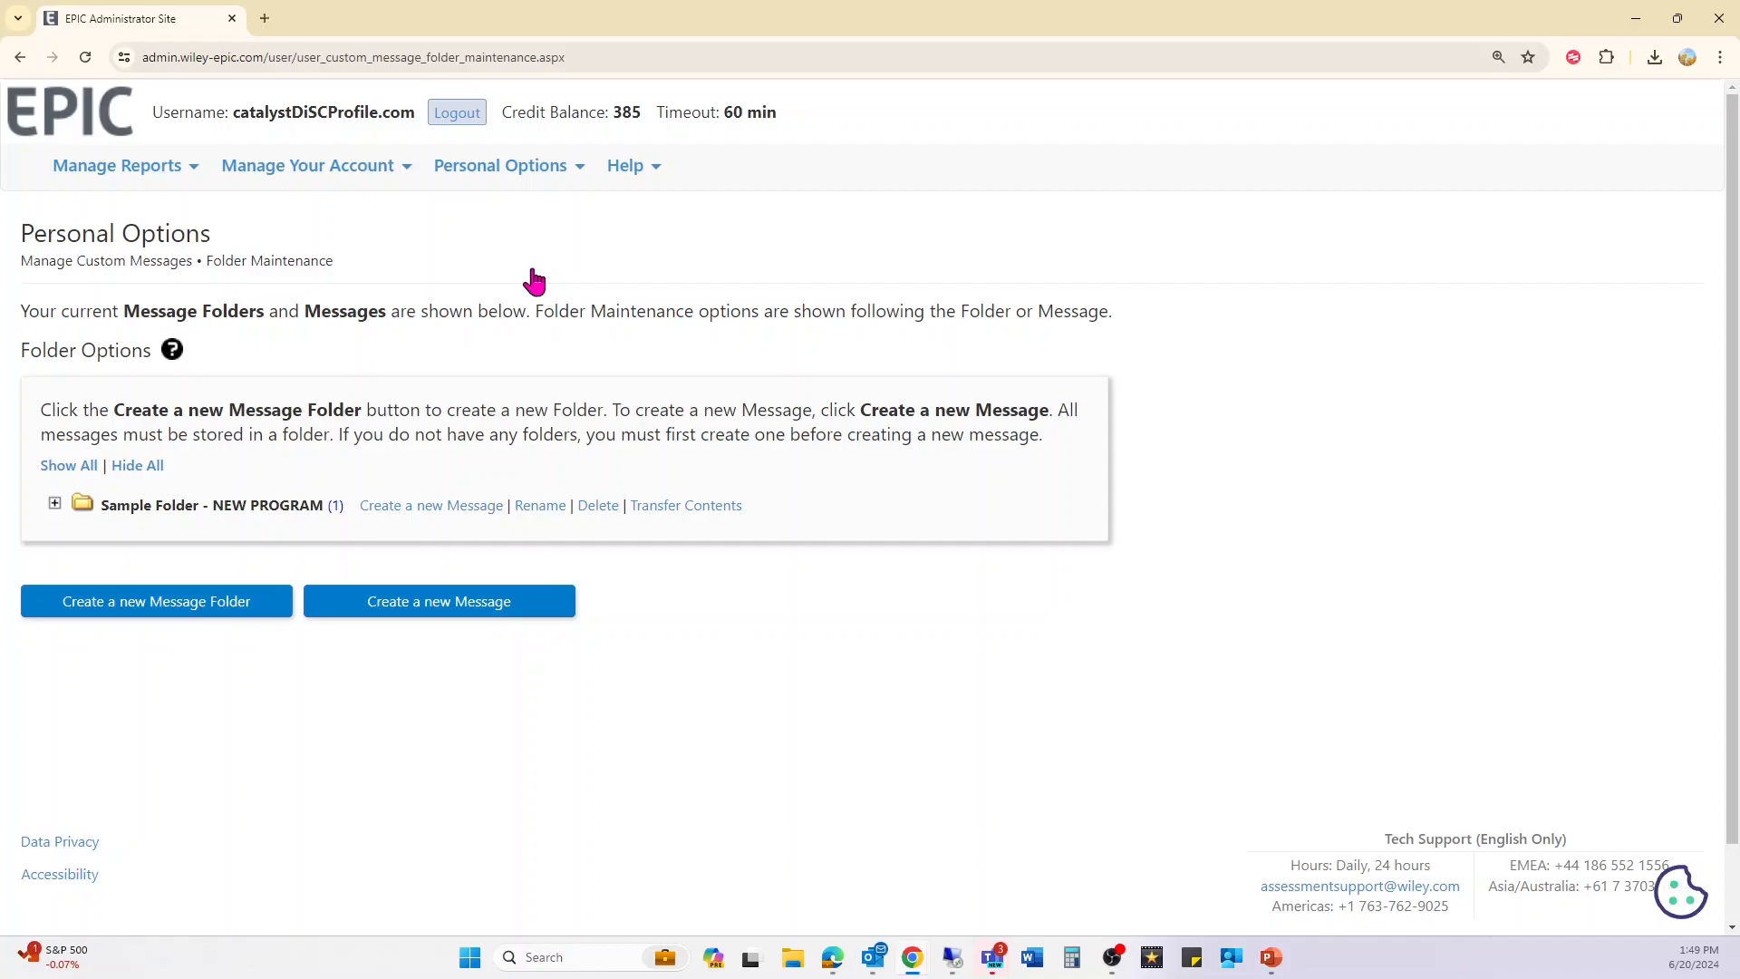
pyautogui.click(170, 622)
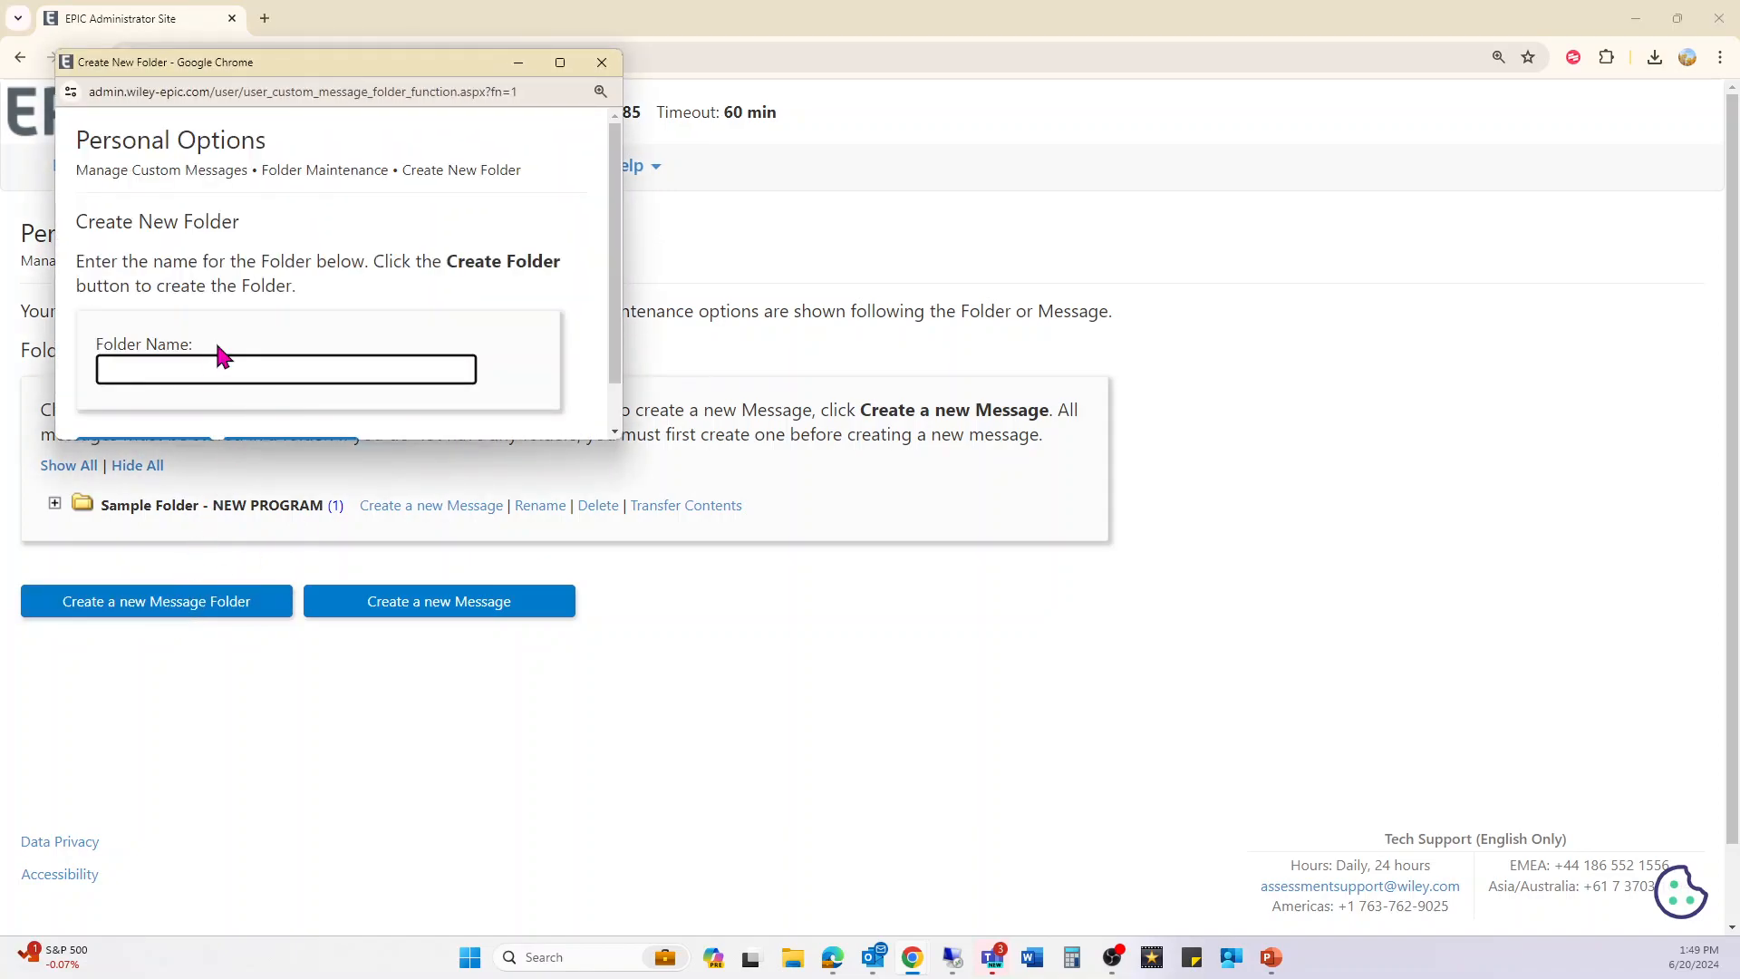
pyautogui.click(602, 62)
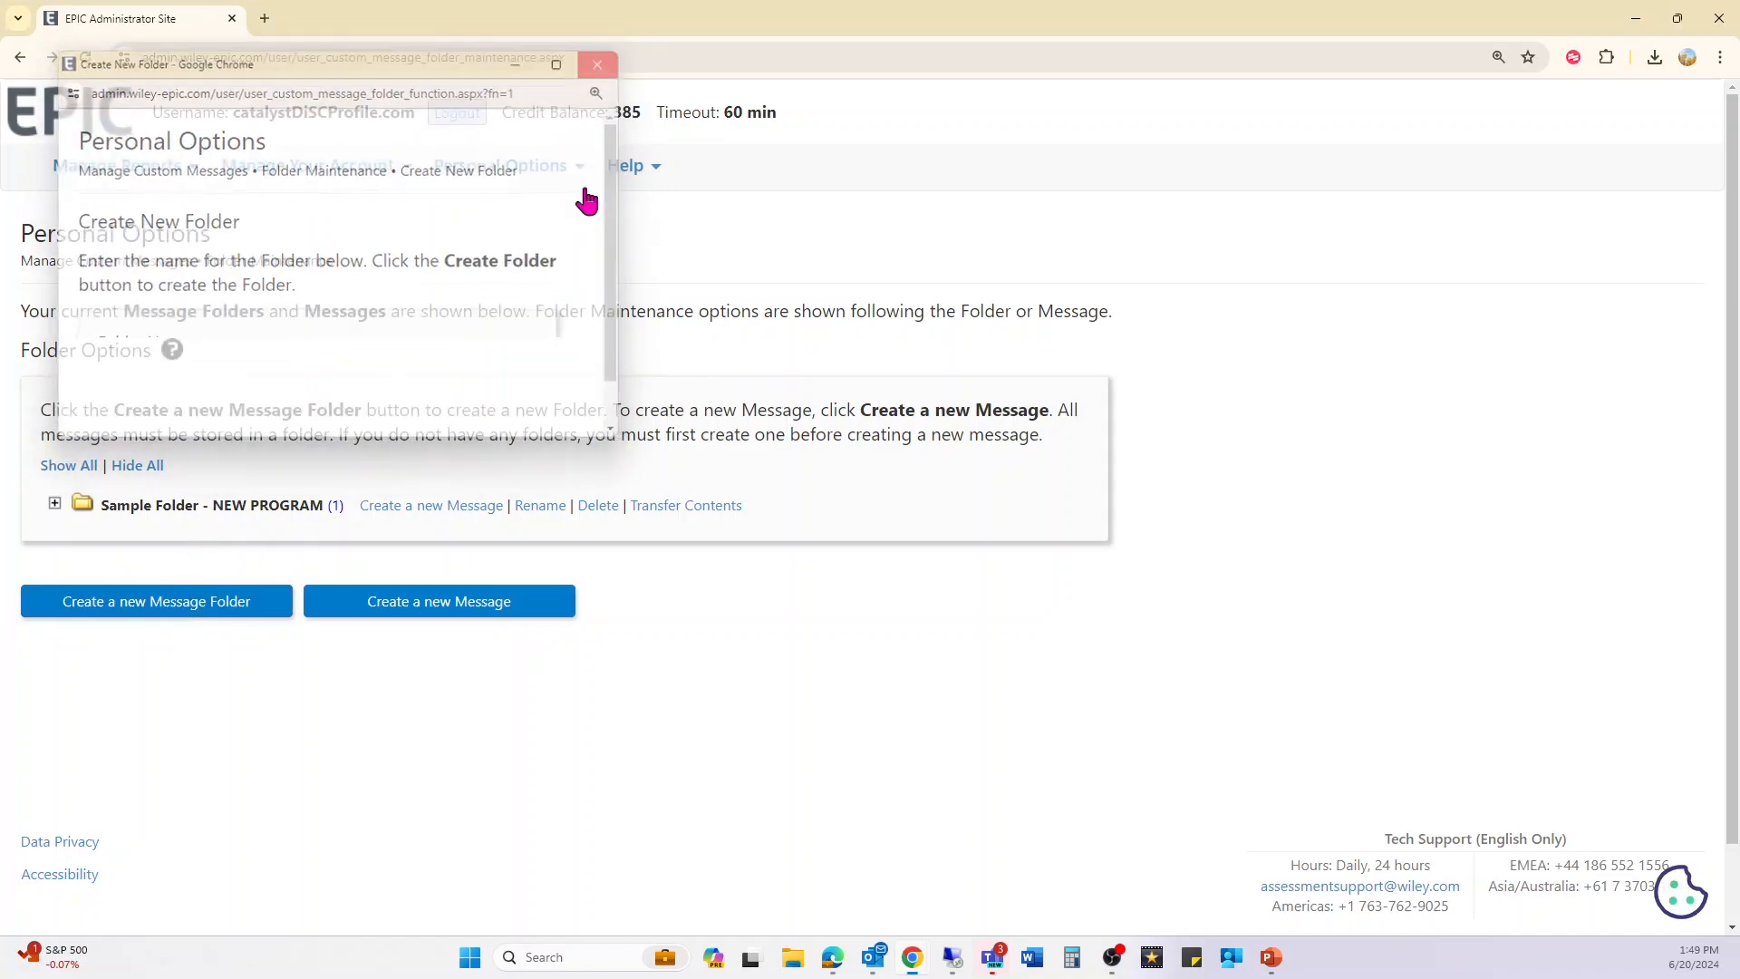
pyautogui.click(399, 602)
# - Insert the [RESPONDENT NAME] and [PRODUCT NAME] system variables on separate message lines
pyautogui.click(450, 463)
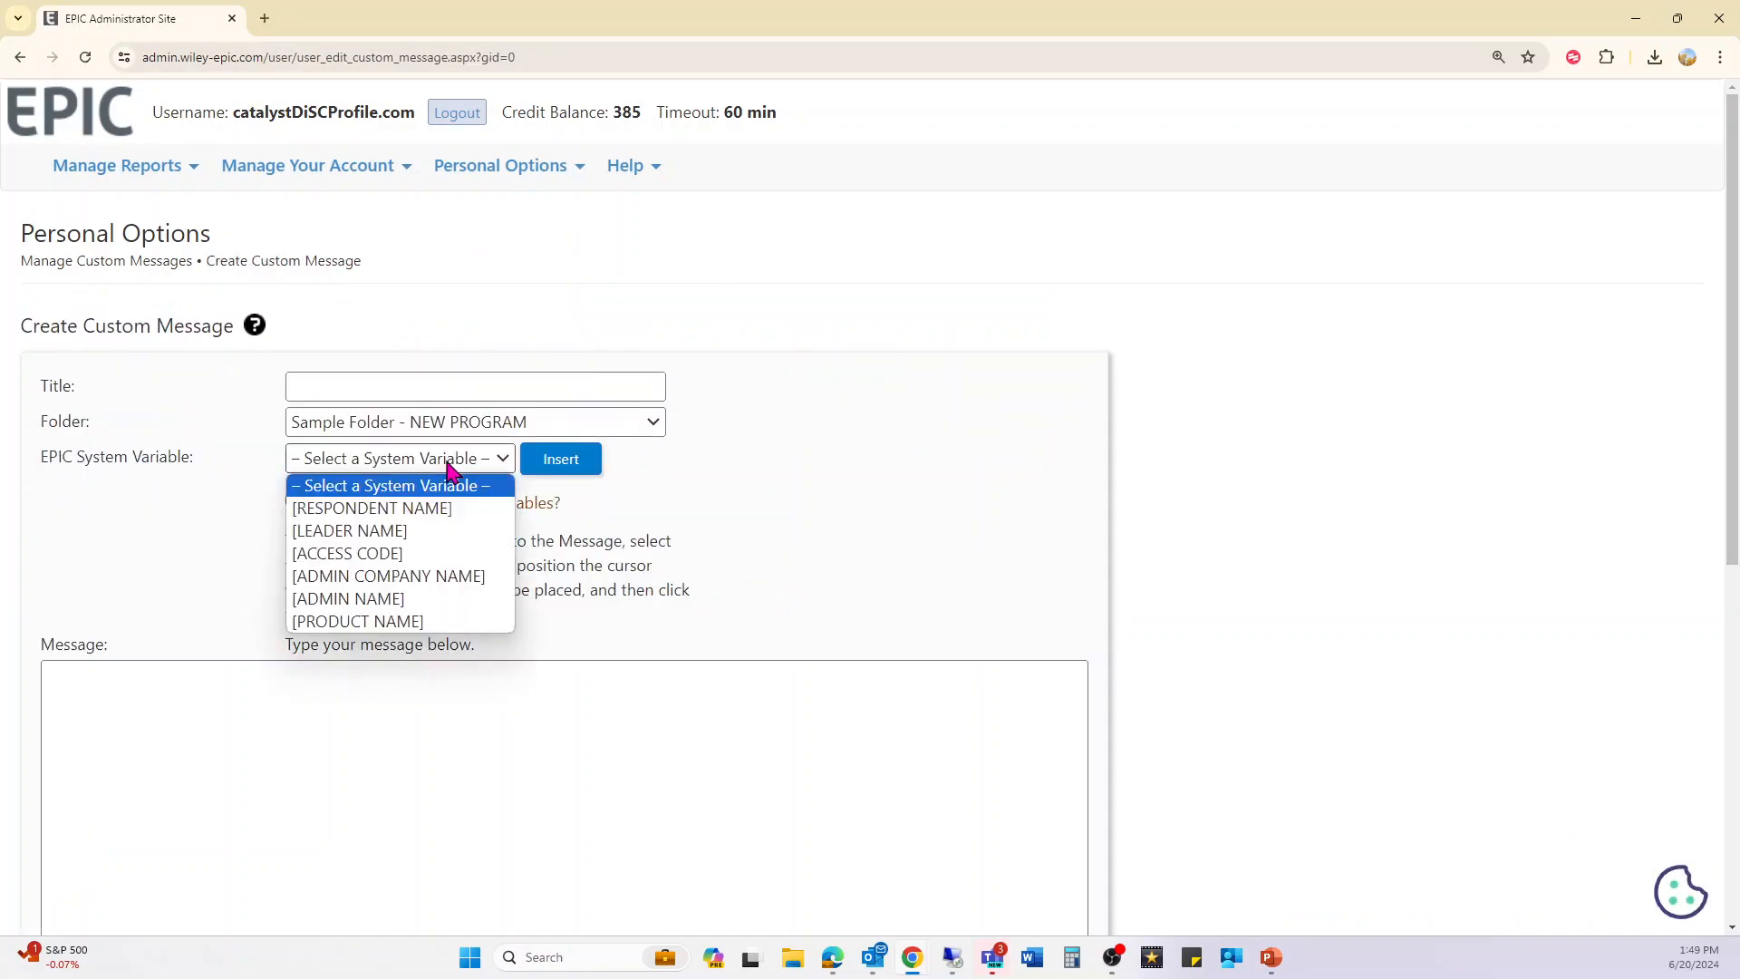
pyautogui.click(426, 515)
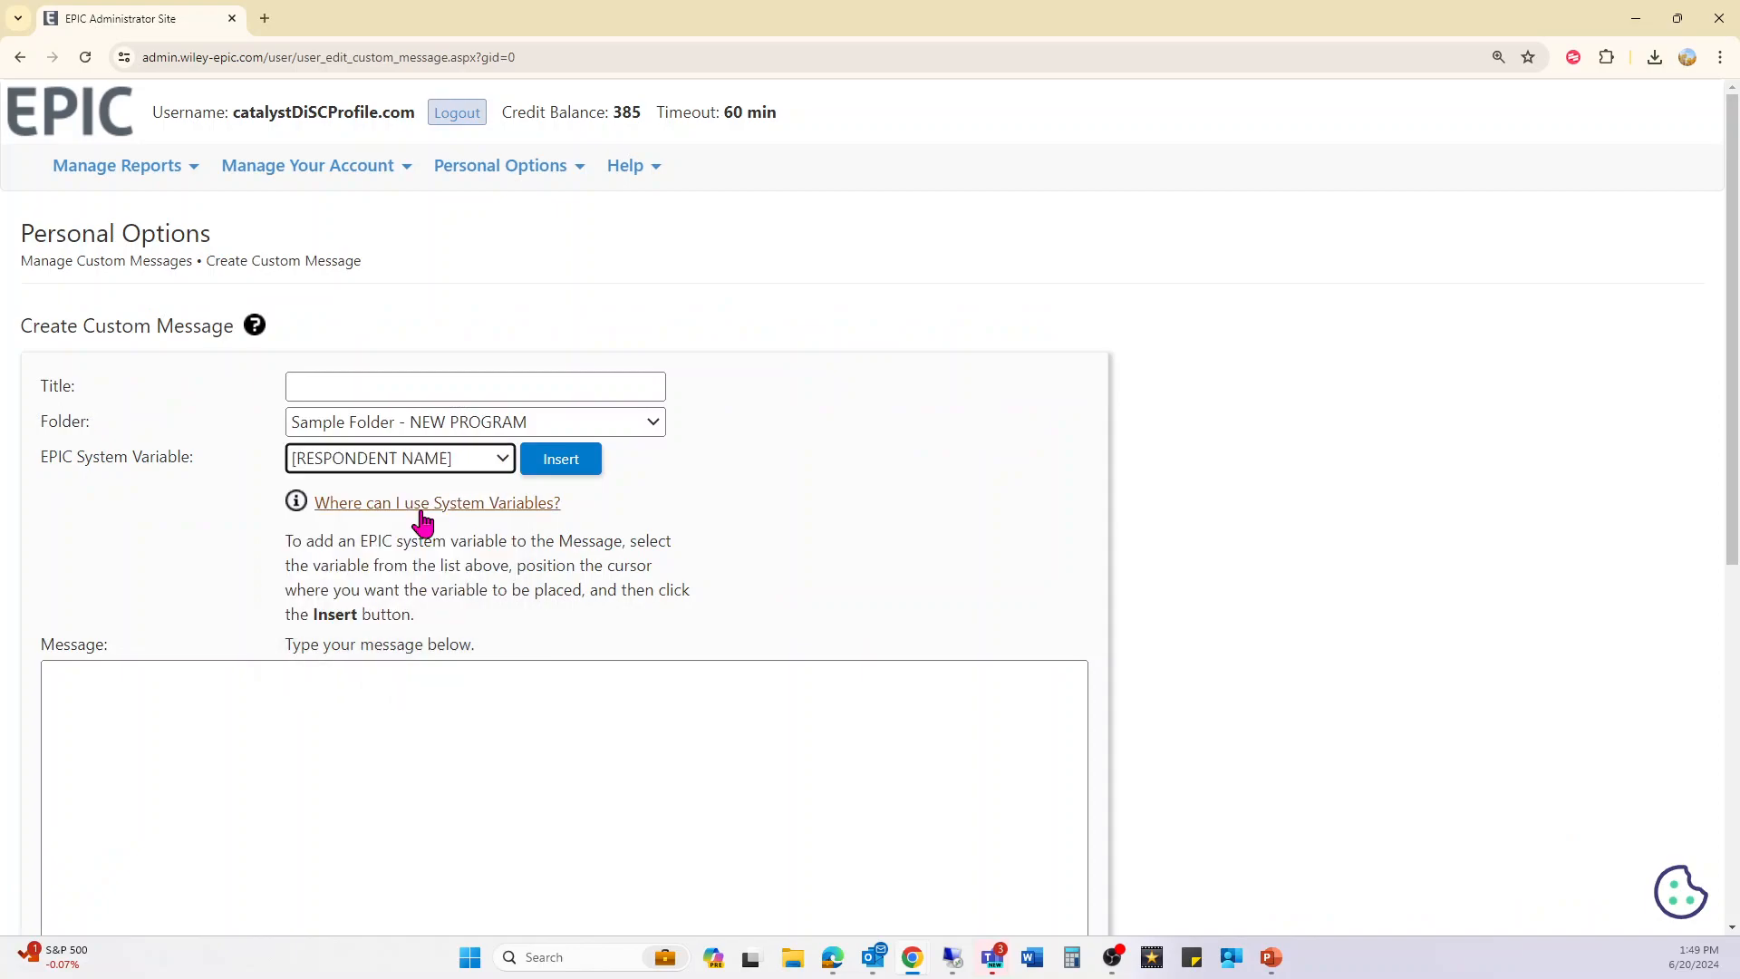
pyautogui.click(580, 460)
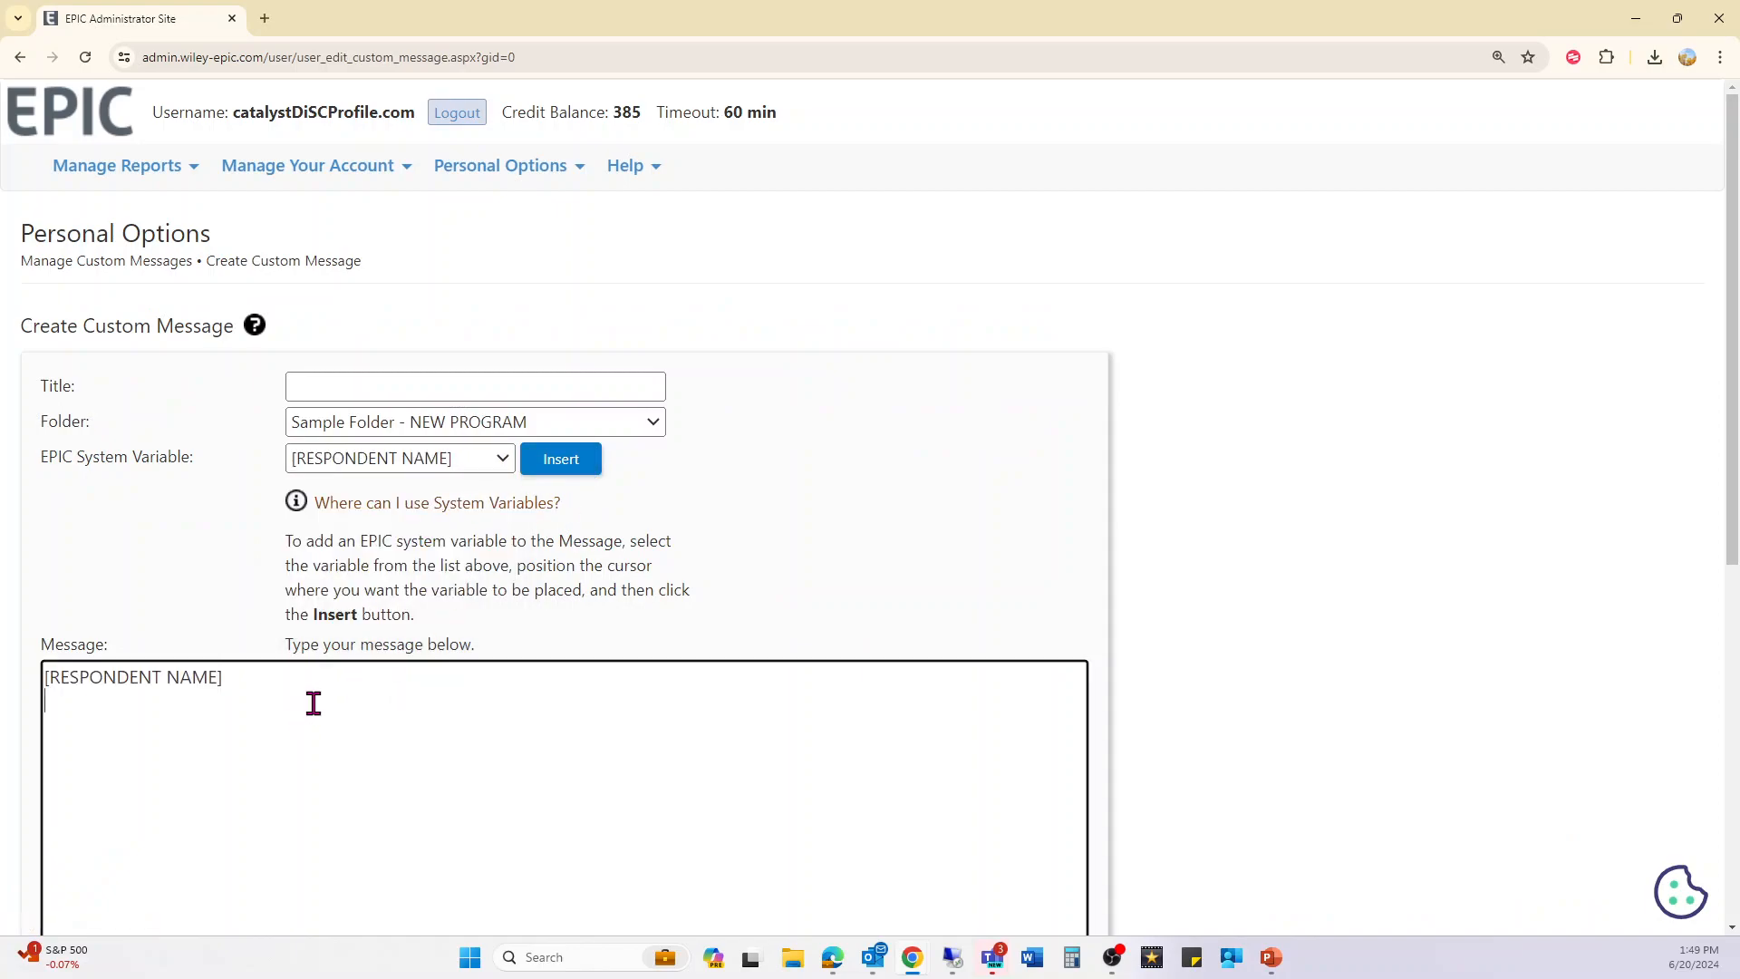
pyautogui.click(458, 462)
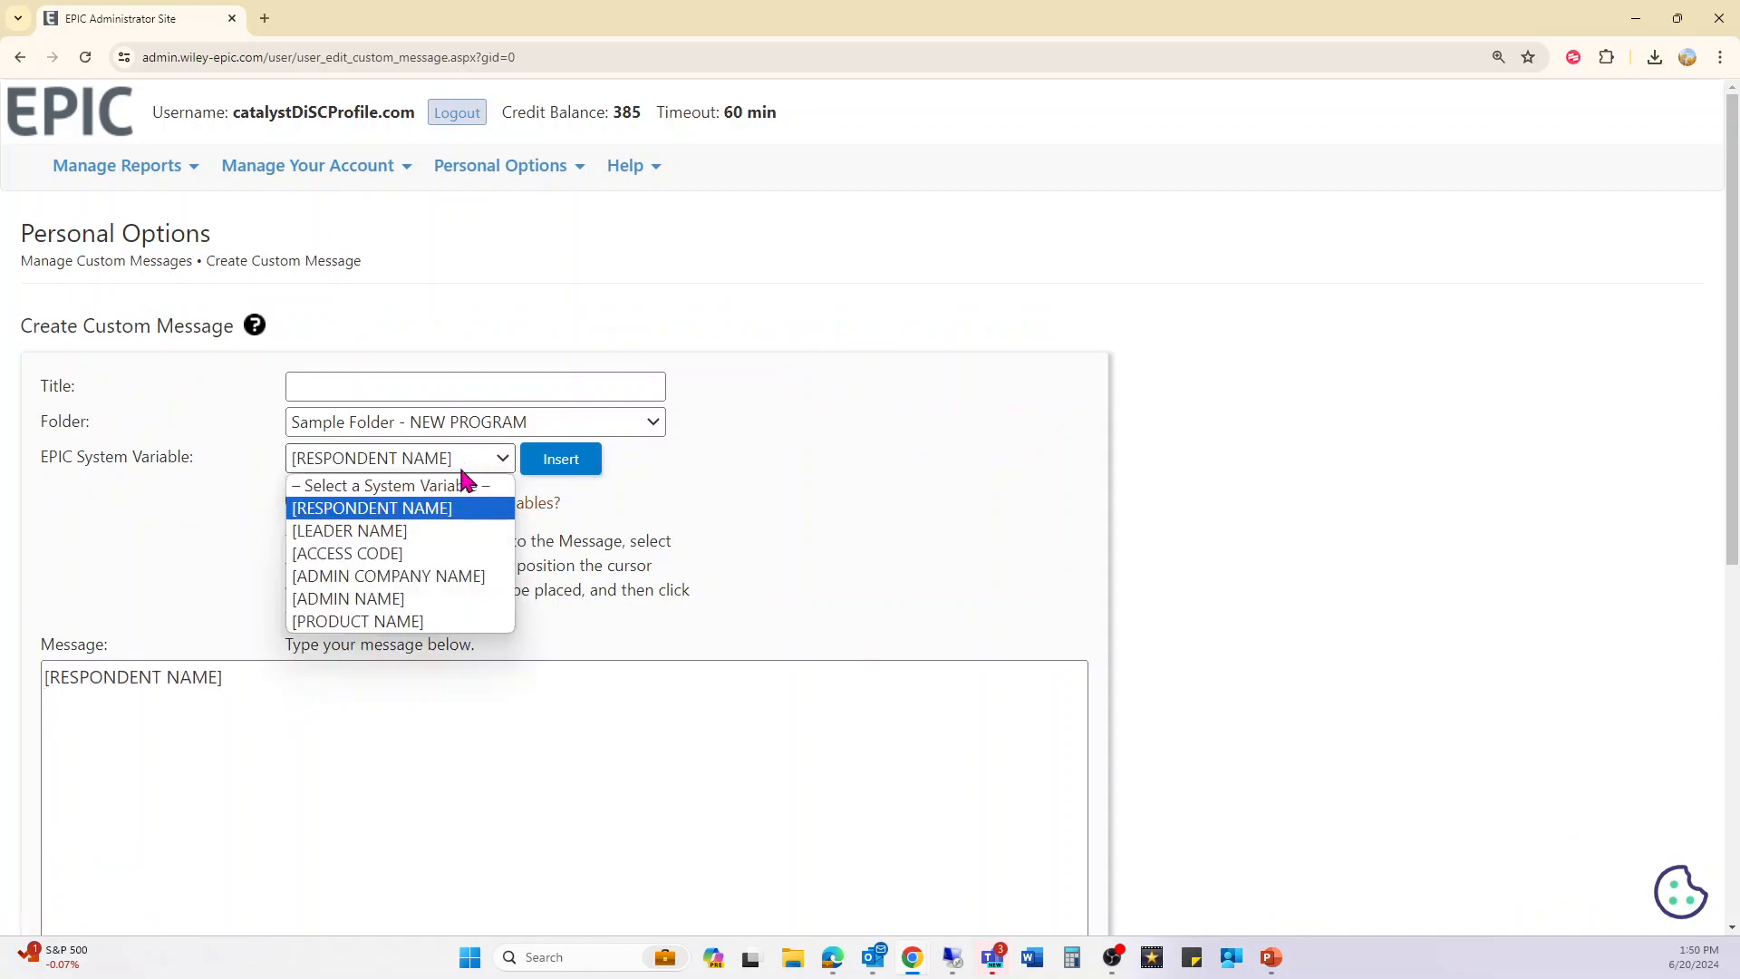
pyautogui.click(408, 621)
pyautogui.click(566, 462)
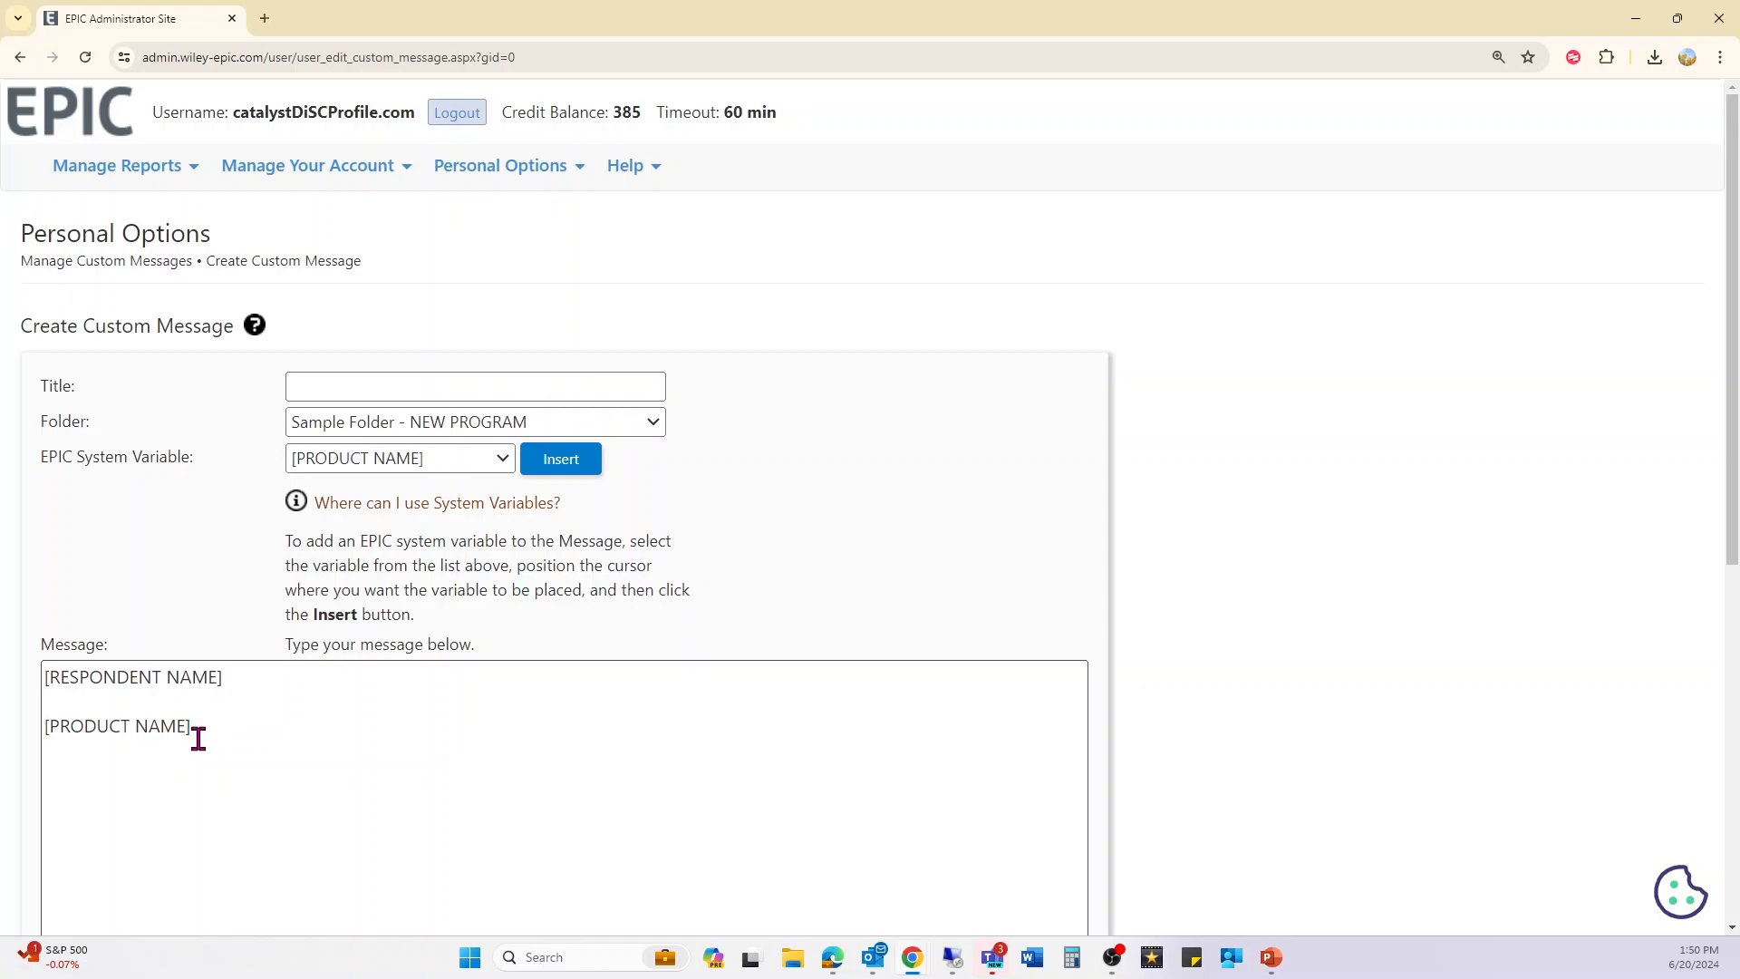
pyautogui.click(244, 702)
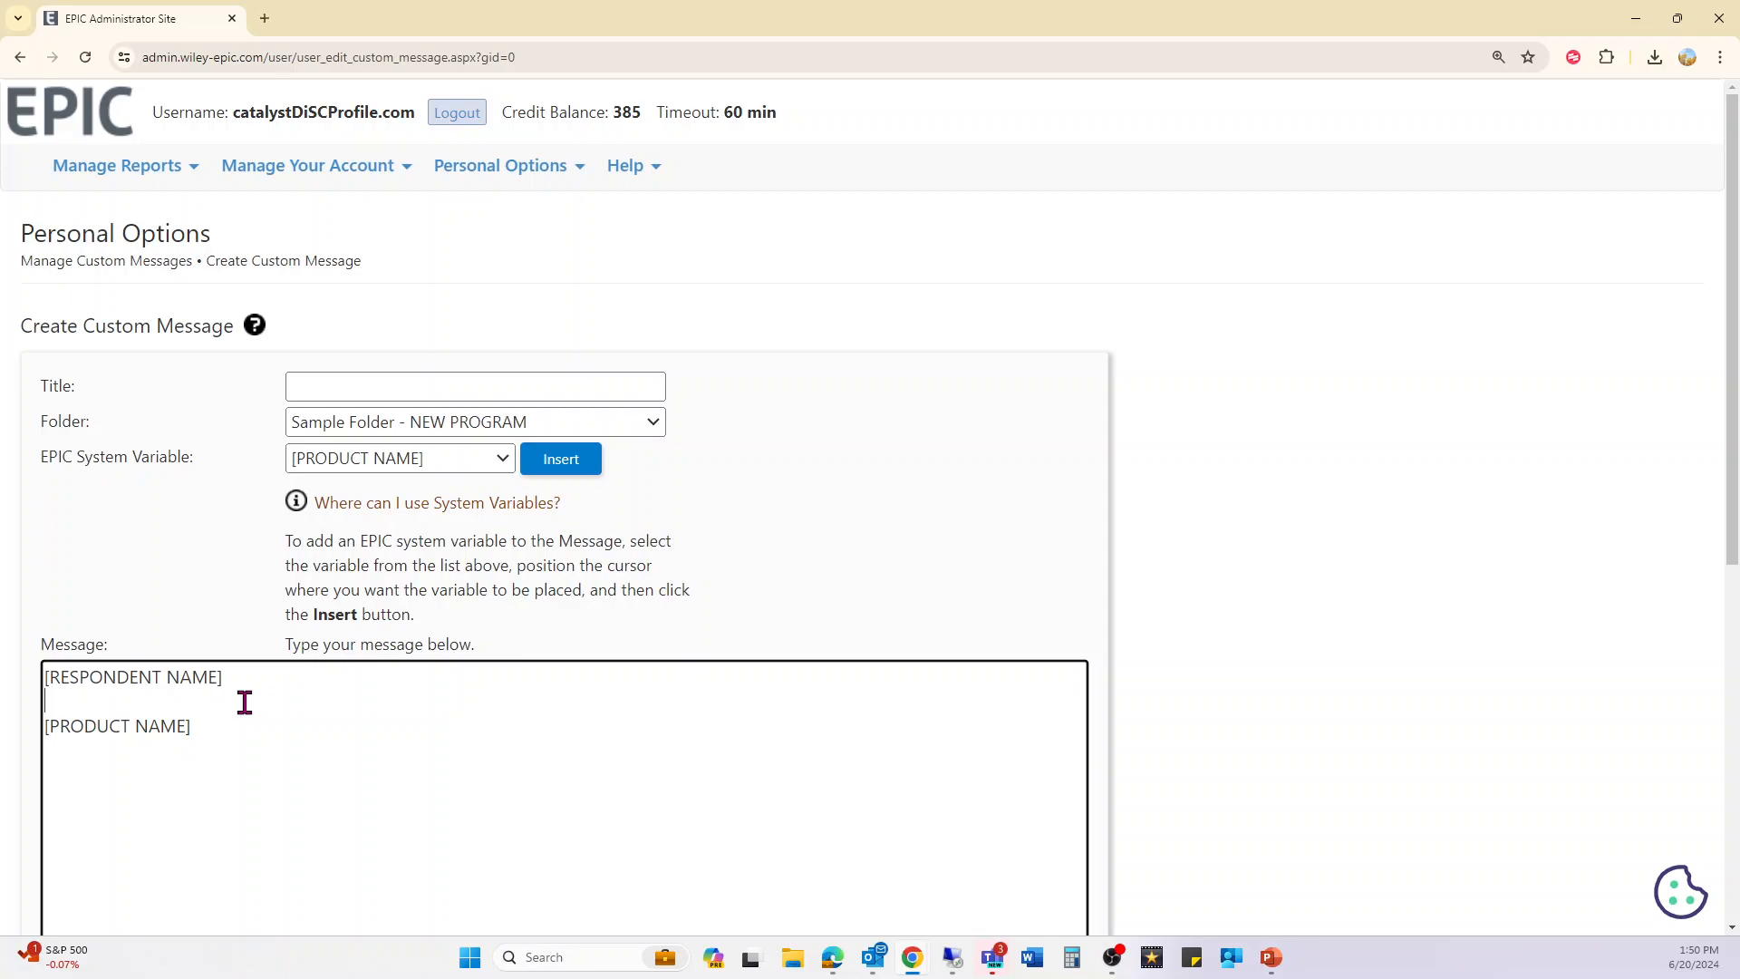
pyautogui.moveTo(509, 200)
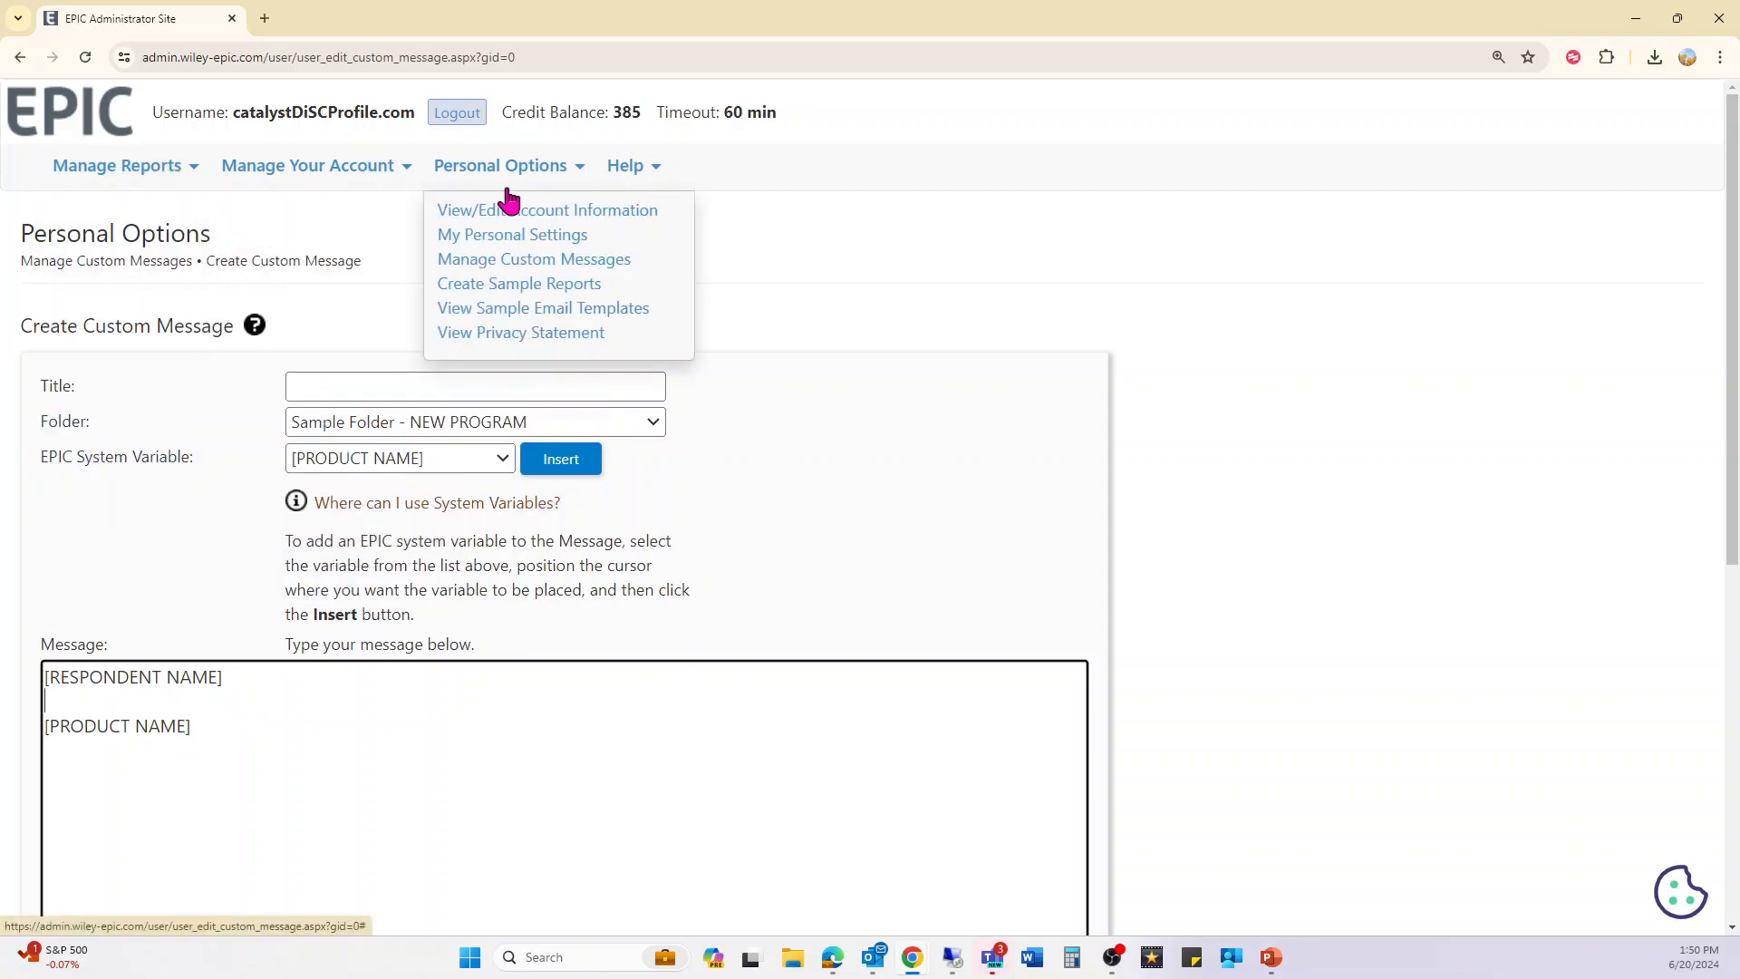
pyautogui.scroll(-3, 747, 540)
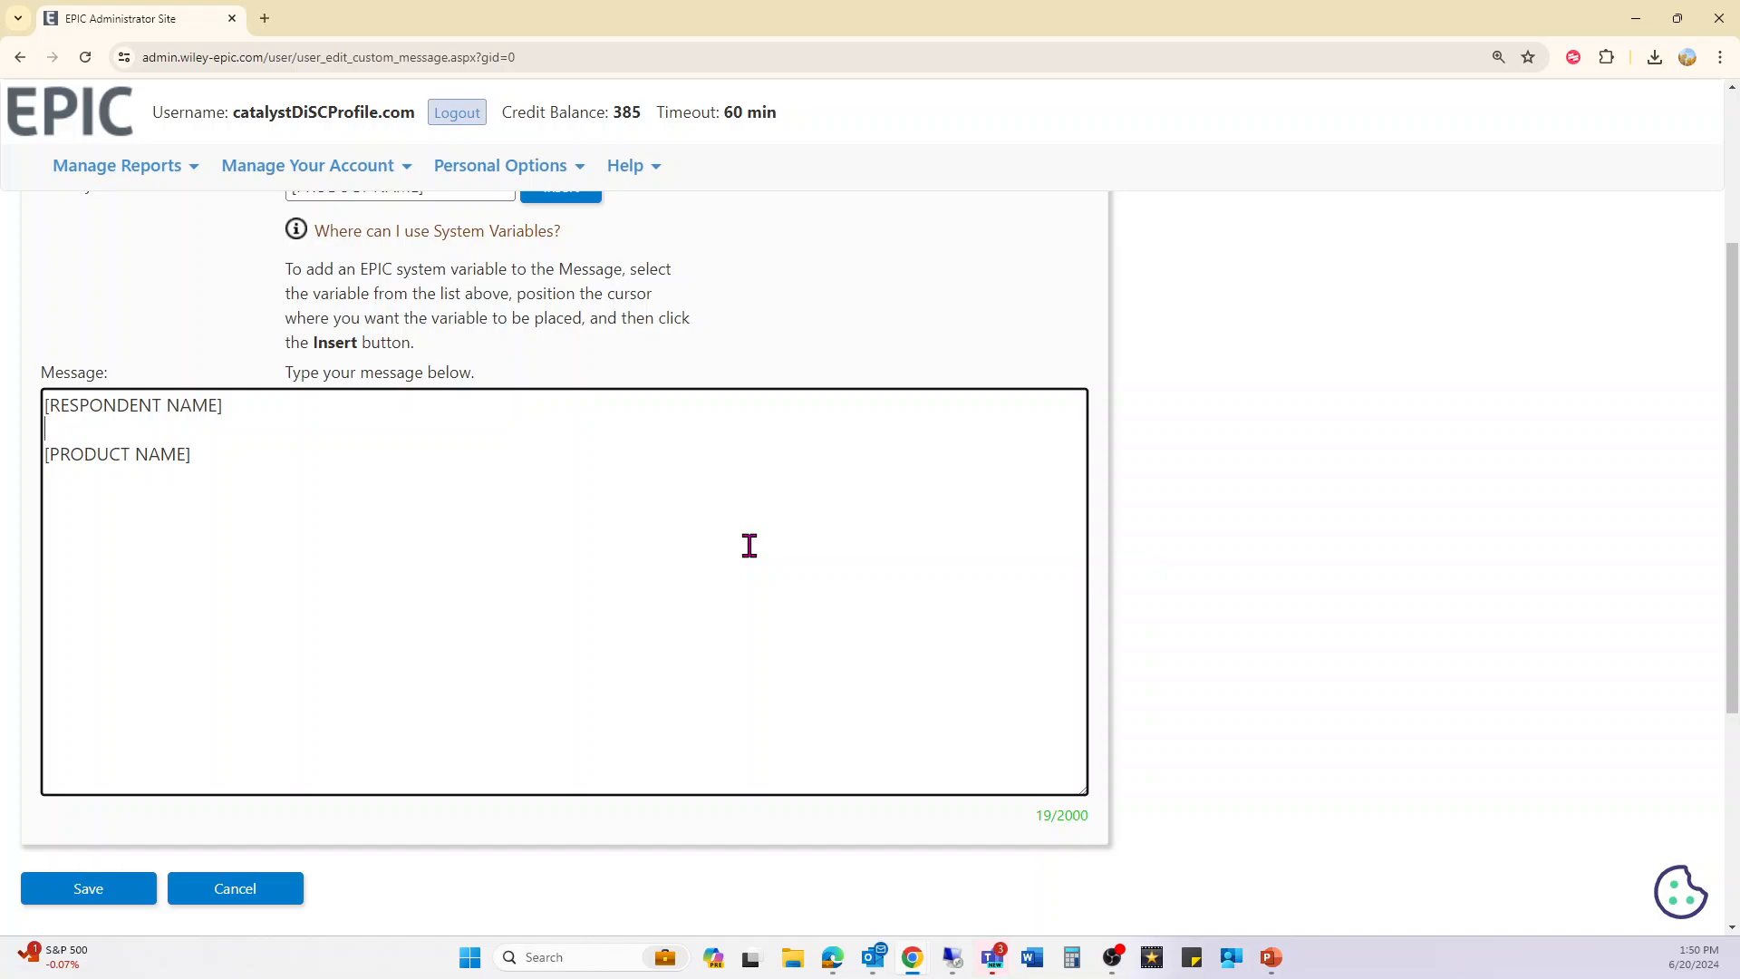
pyautogui.scroll(3, 748, 544)
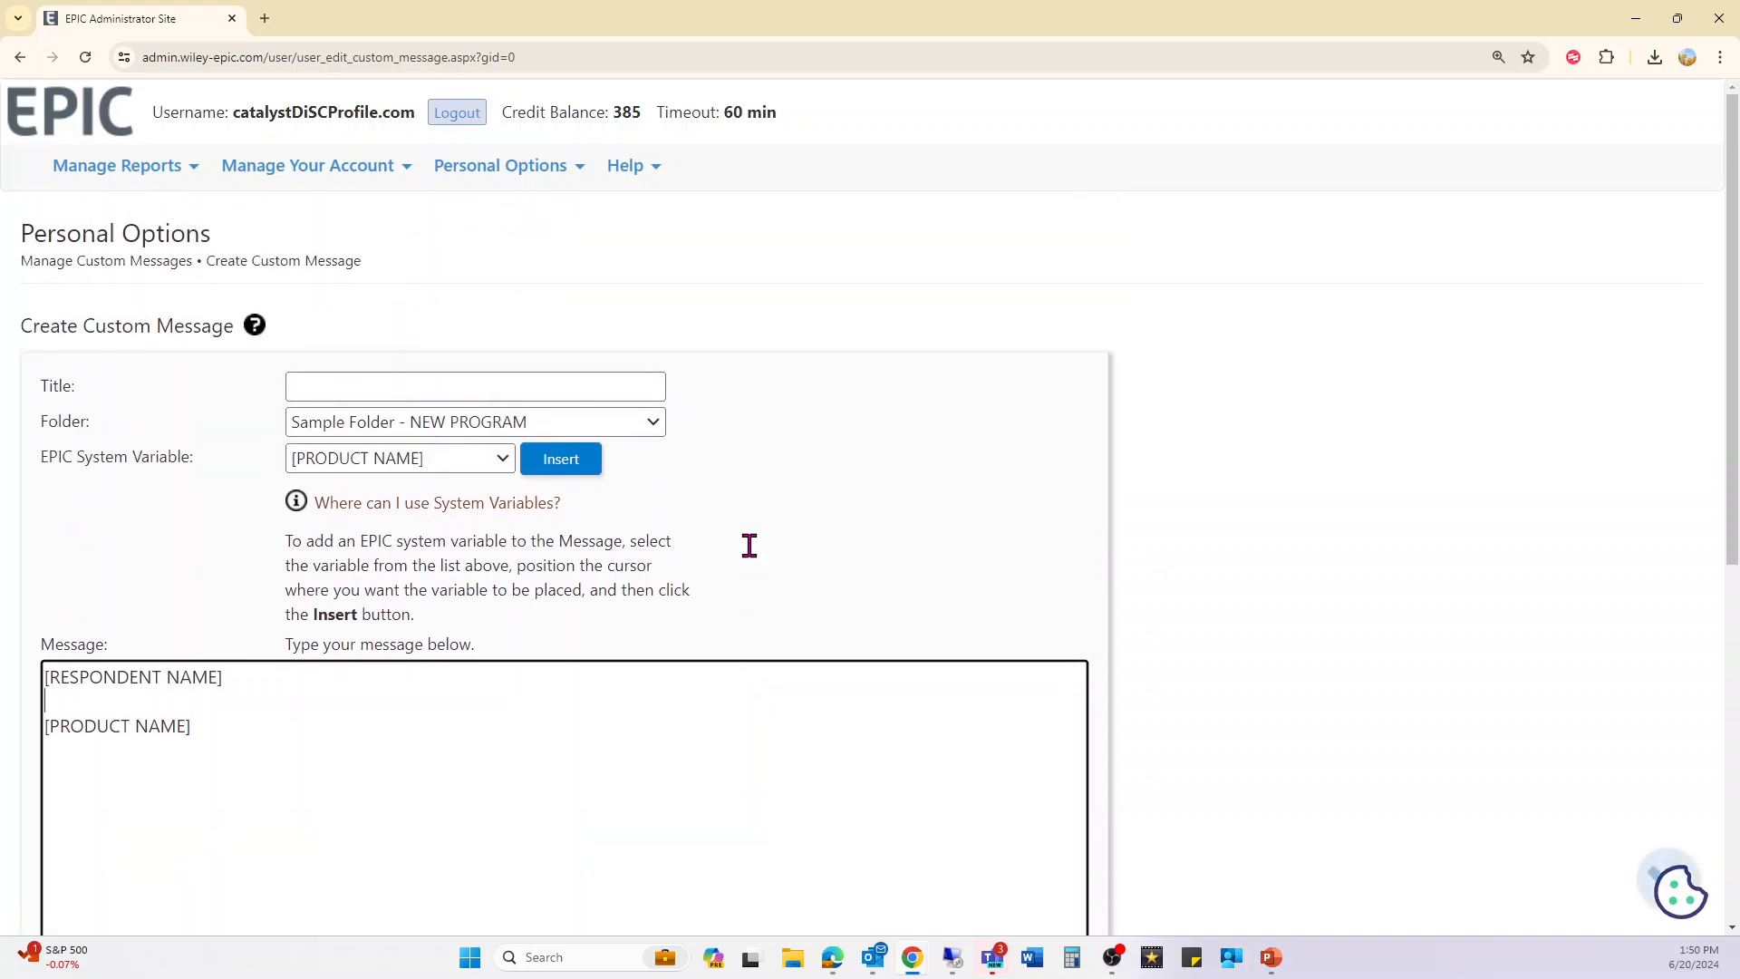
# - Create a sample report choosing the Everything DiSC family and the Group Culture Report, keeping the default report option
pyautogui.moveTo(436, 189)
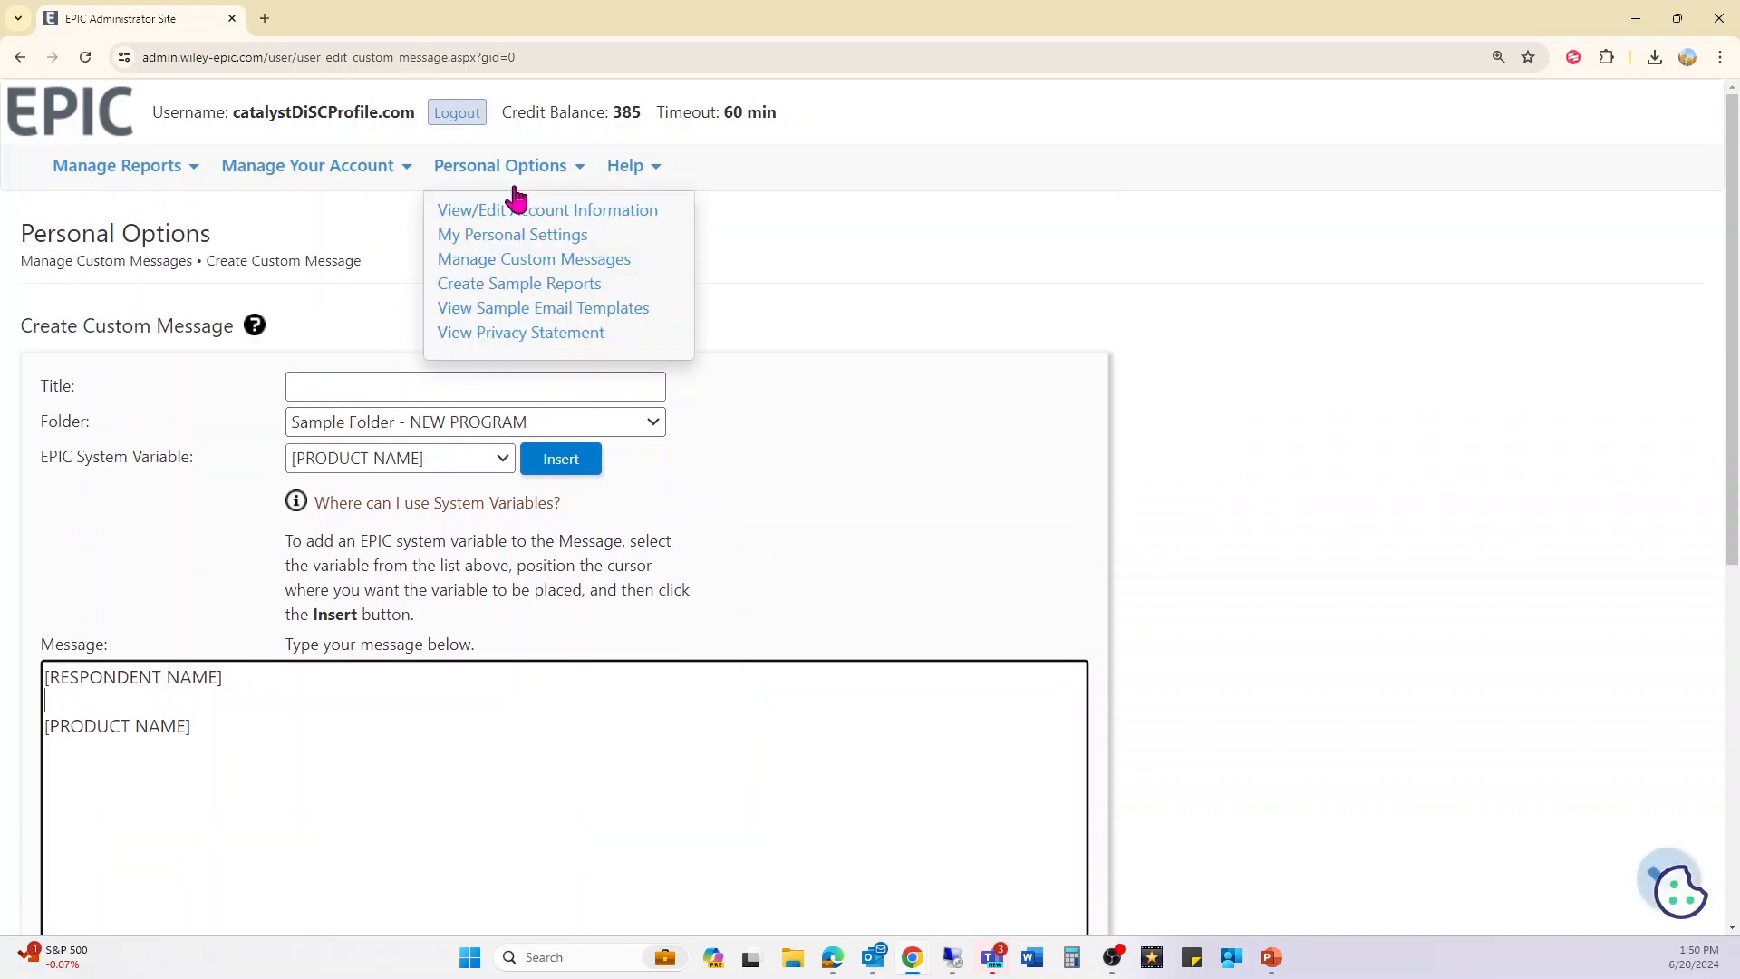
pyautogui.click(533, 285)
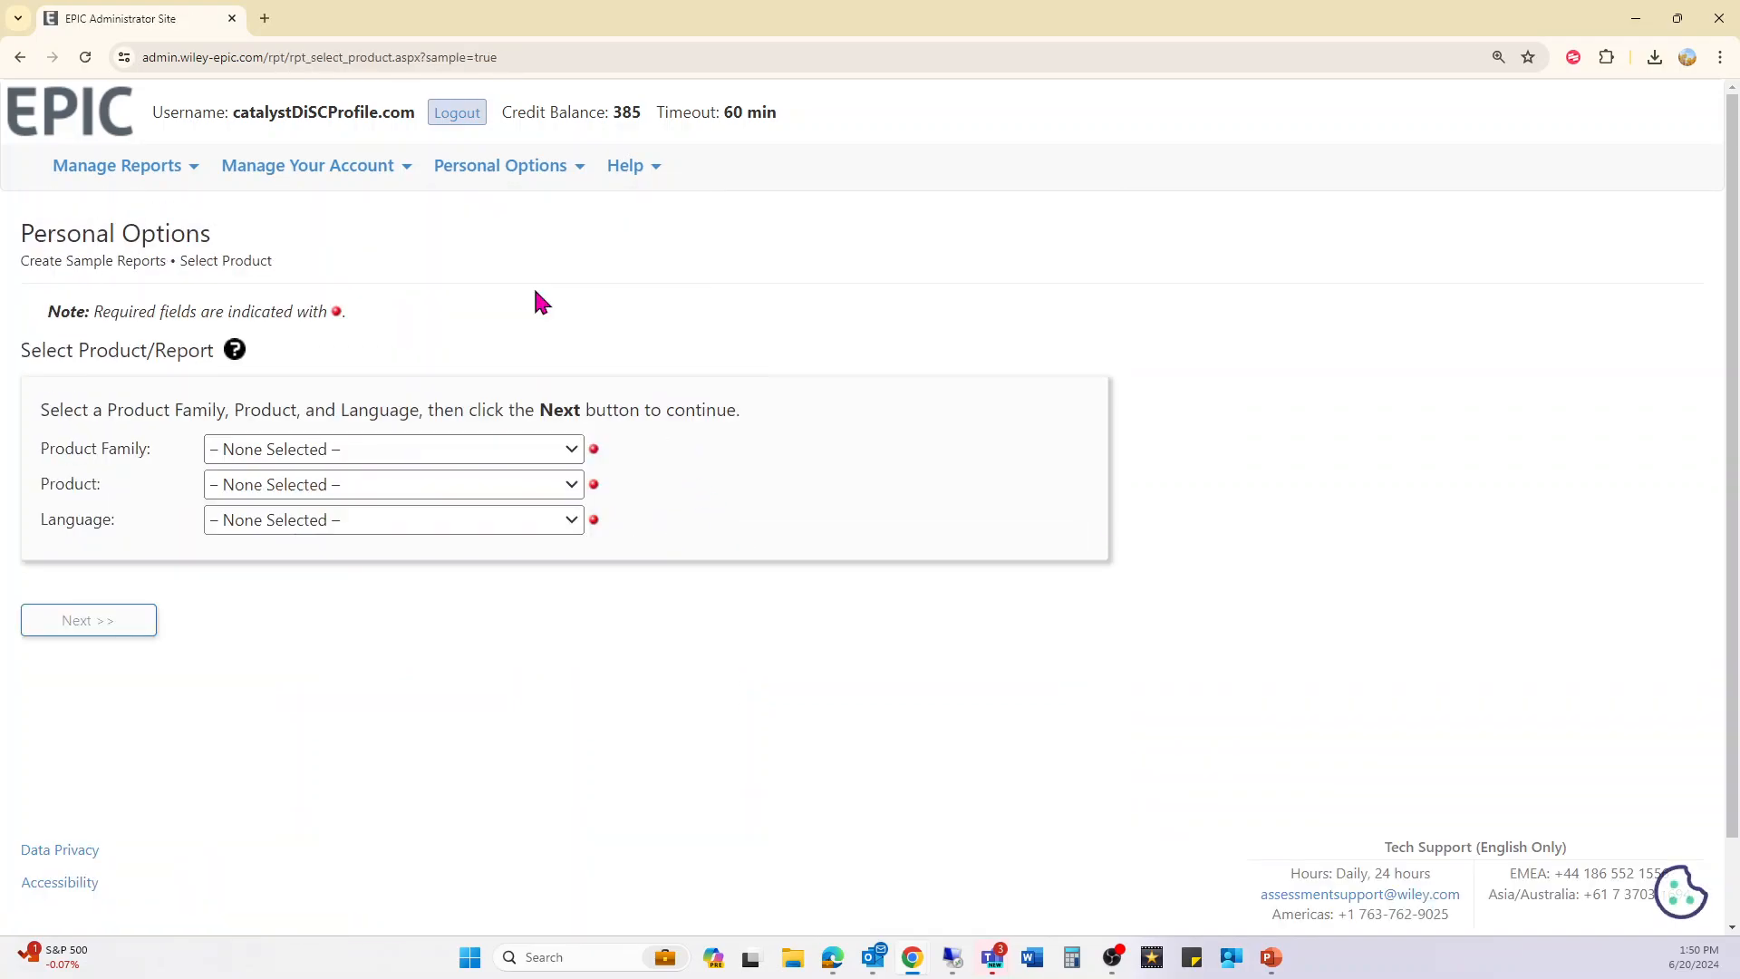
pyautogui.click(303, 453)
pyautogui.click(263, 498)
pyautogui.click(292, 486)
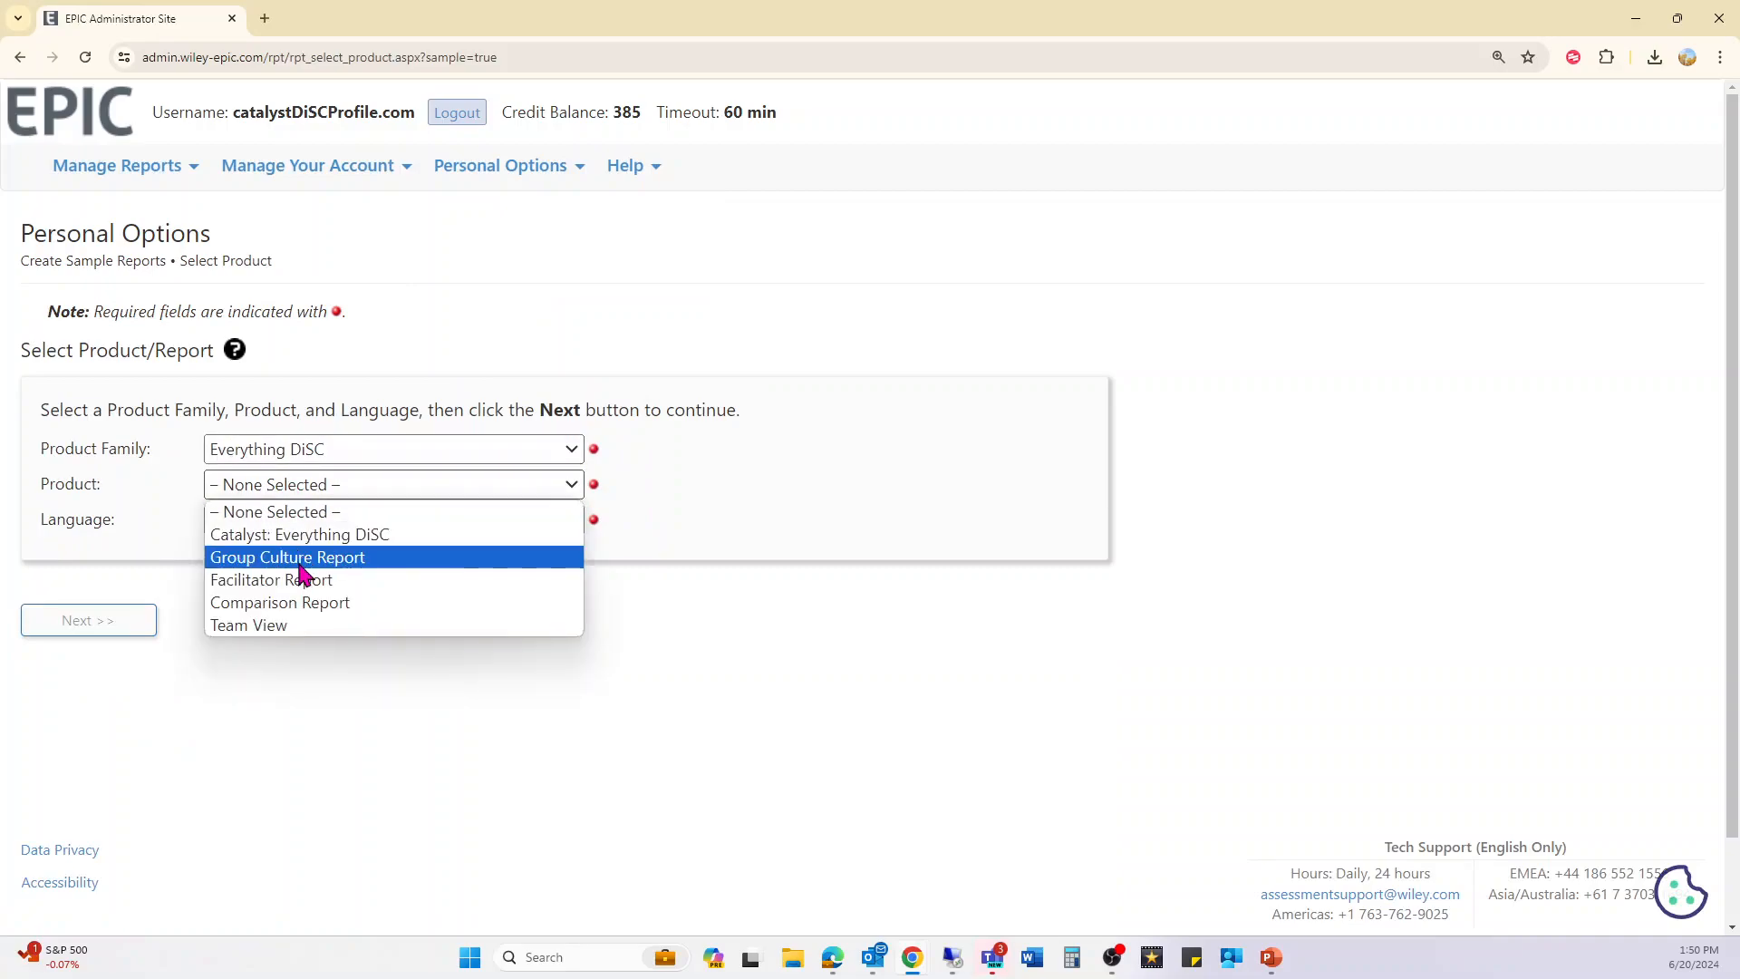
pyautogui.click(300, 563)
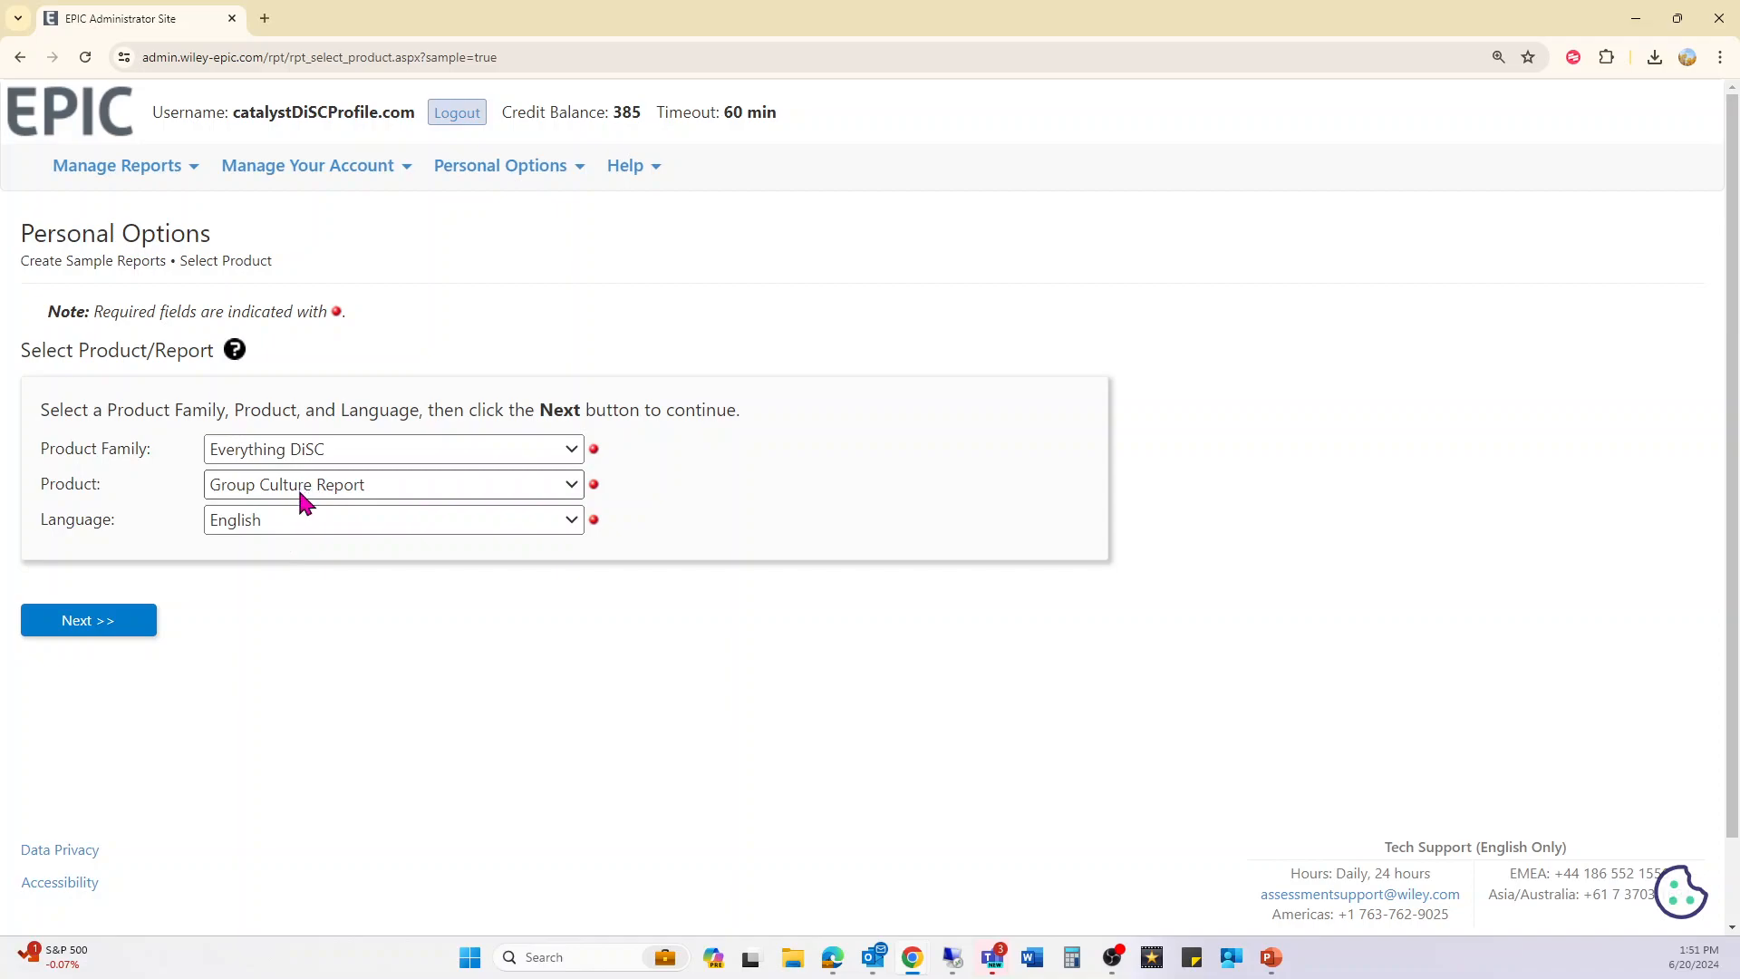
pyautogui.click(91, 624)
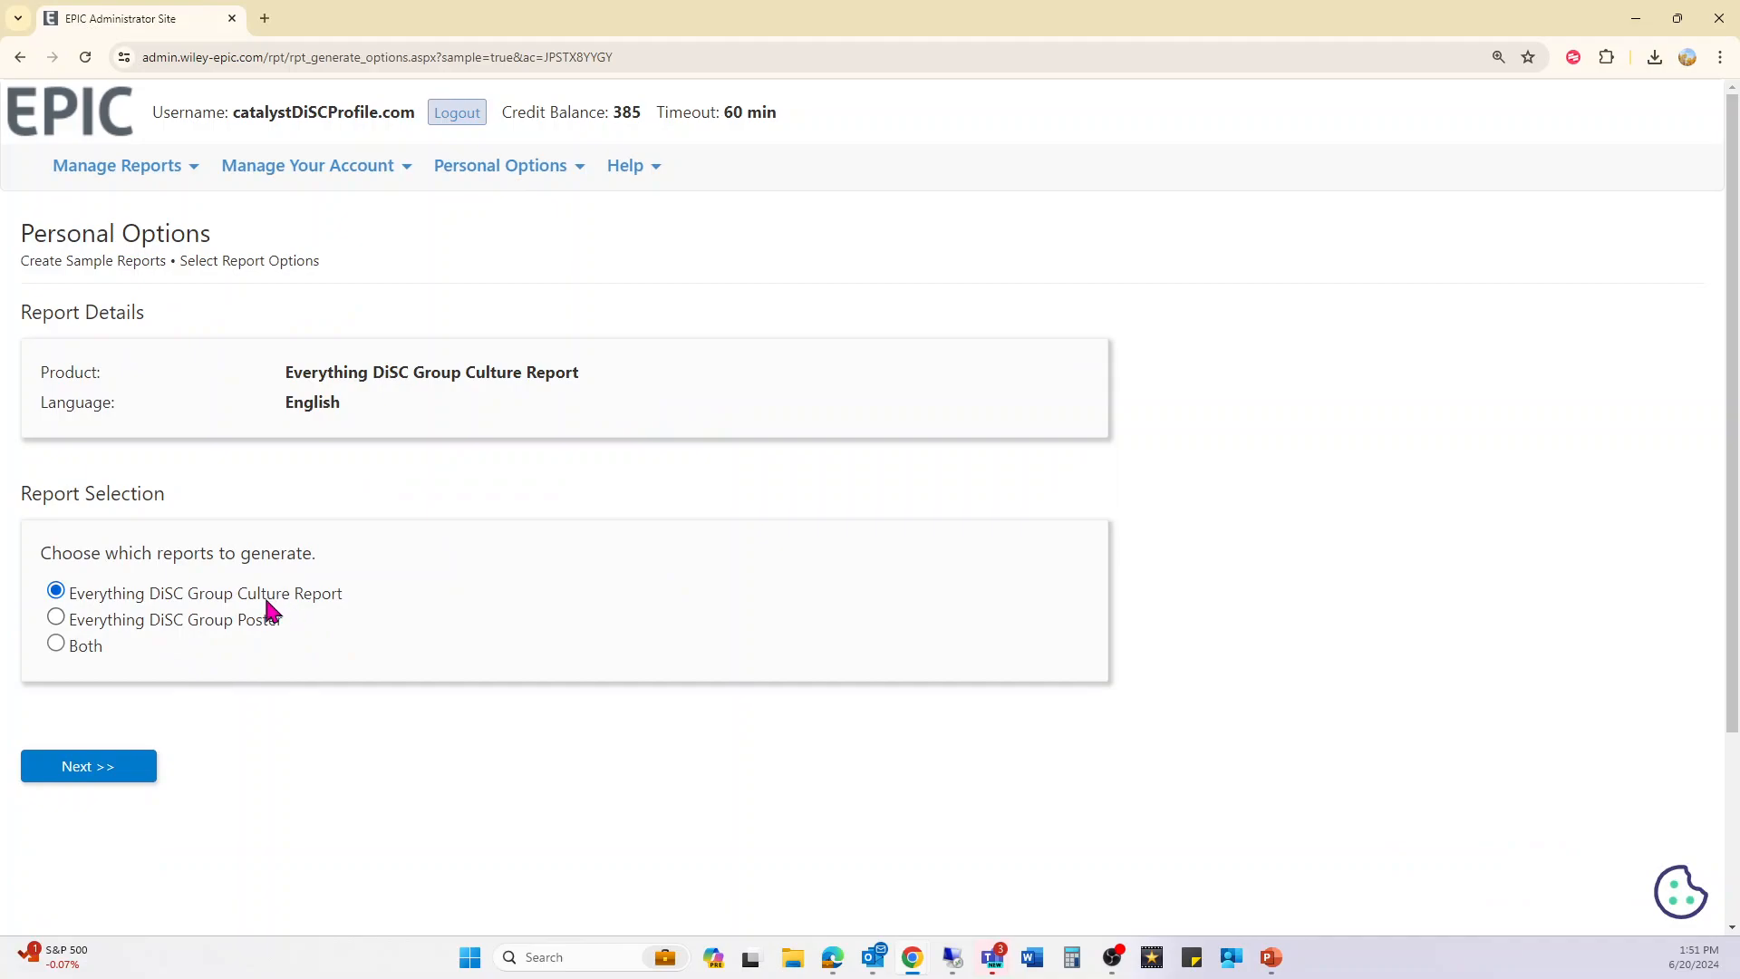
pyautogui.click(122, 773)
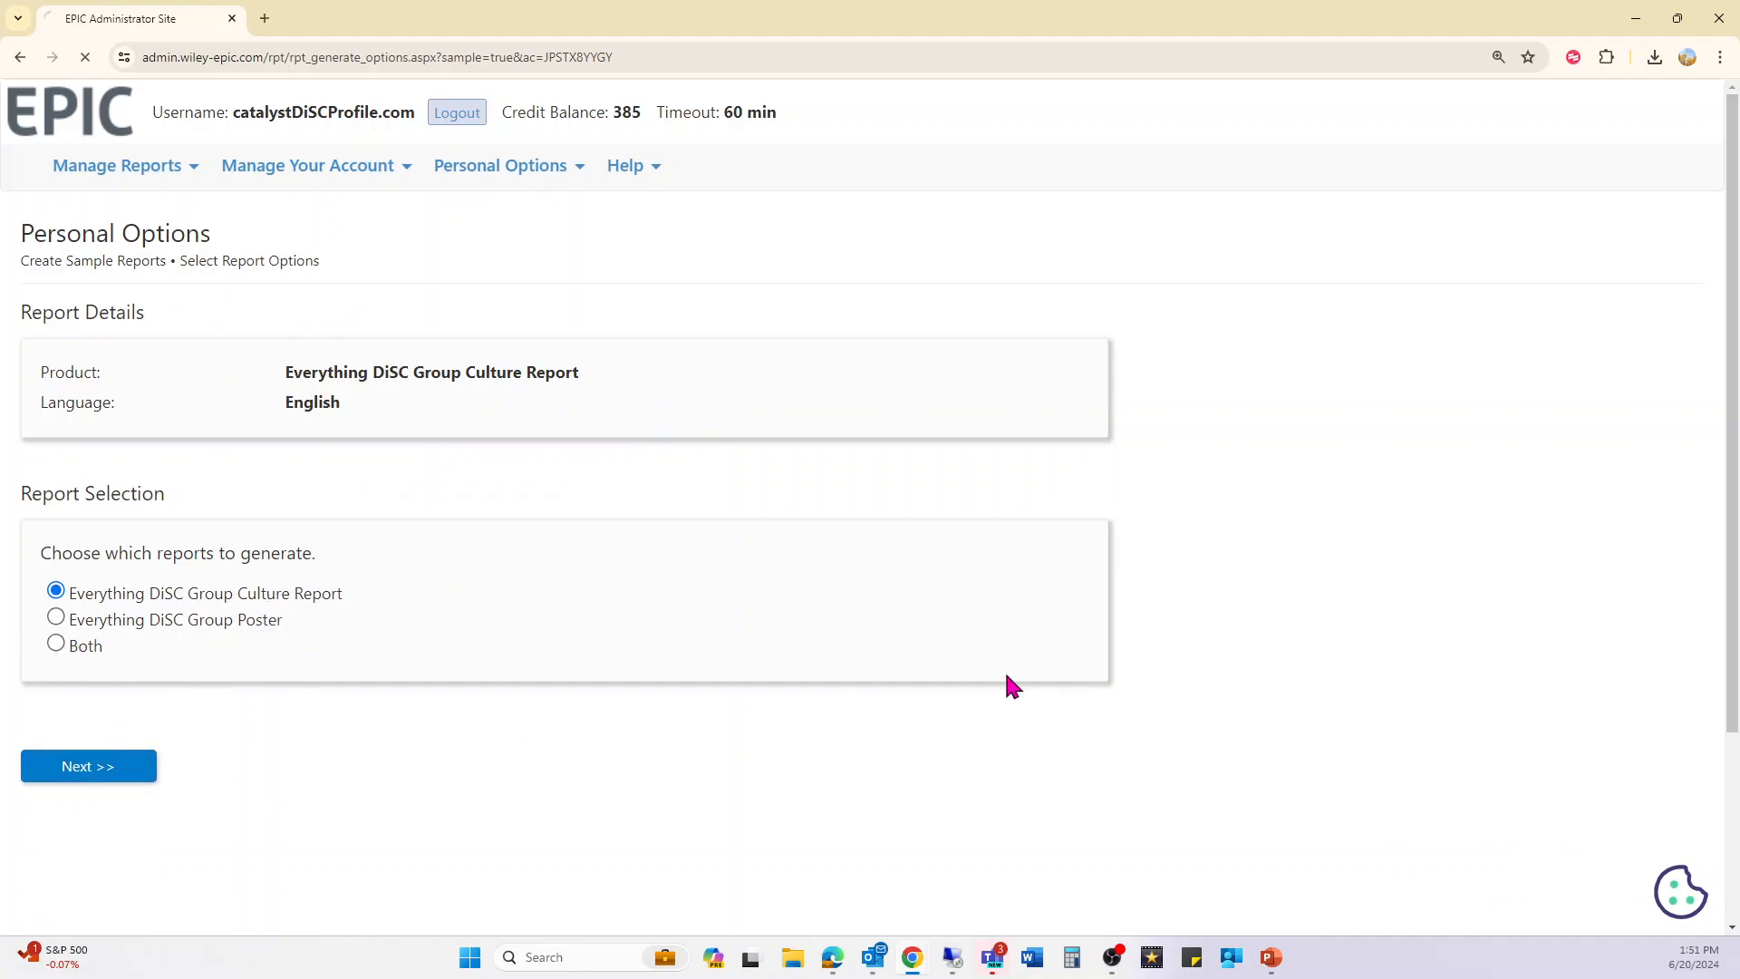